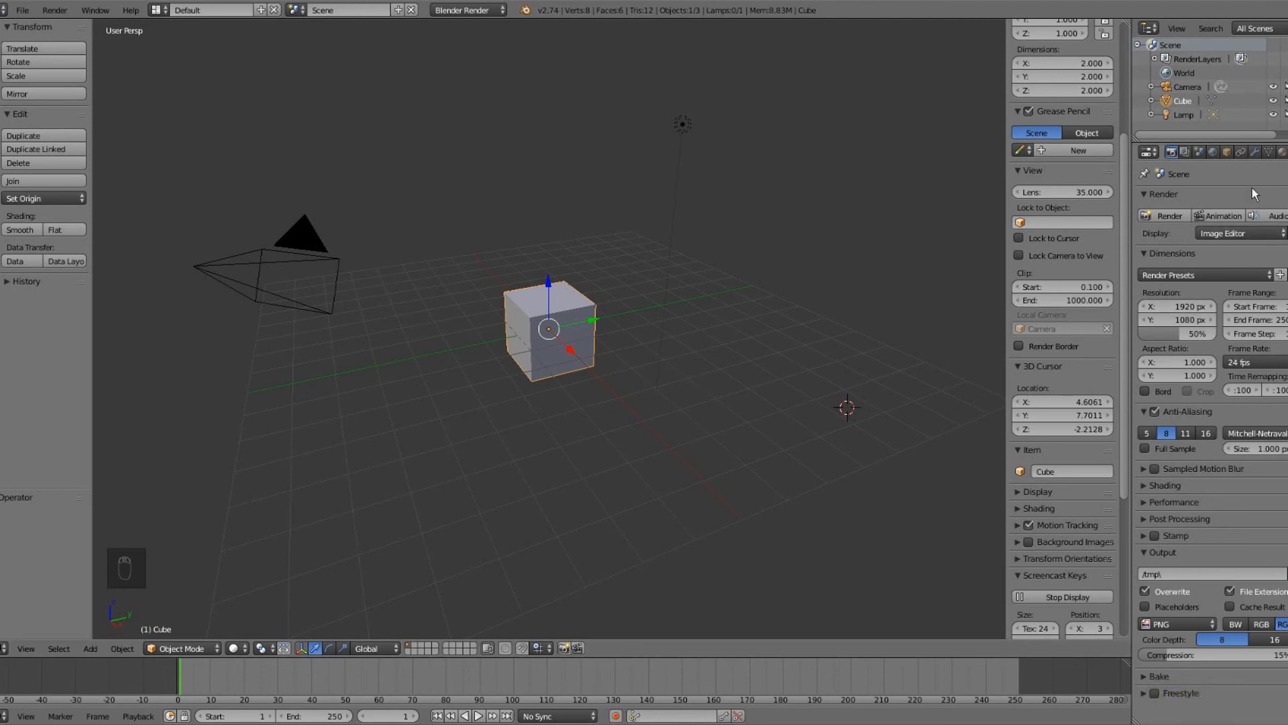
Open the scene settings, widen the properties area, and set the unit system to Imperial.
scroll(1275, 156, right, 2)
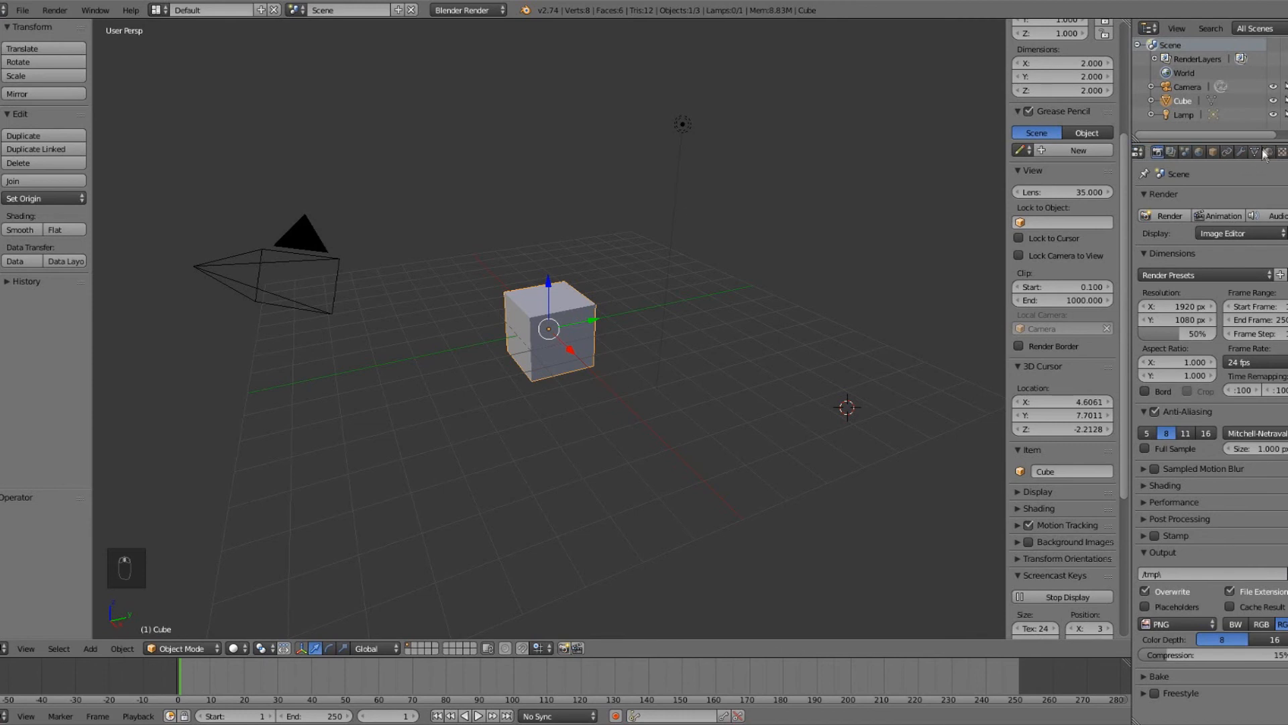
click(1256, 153)
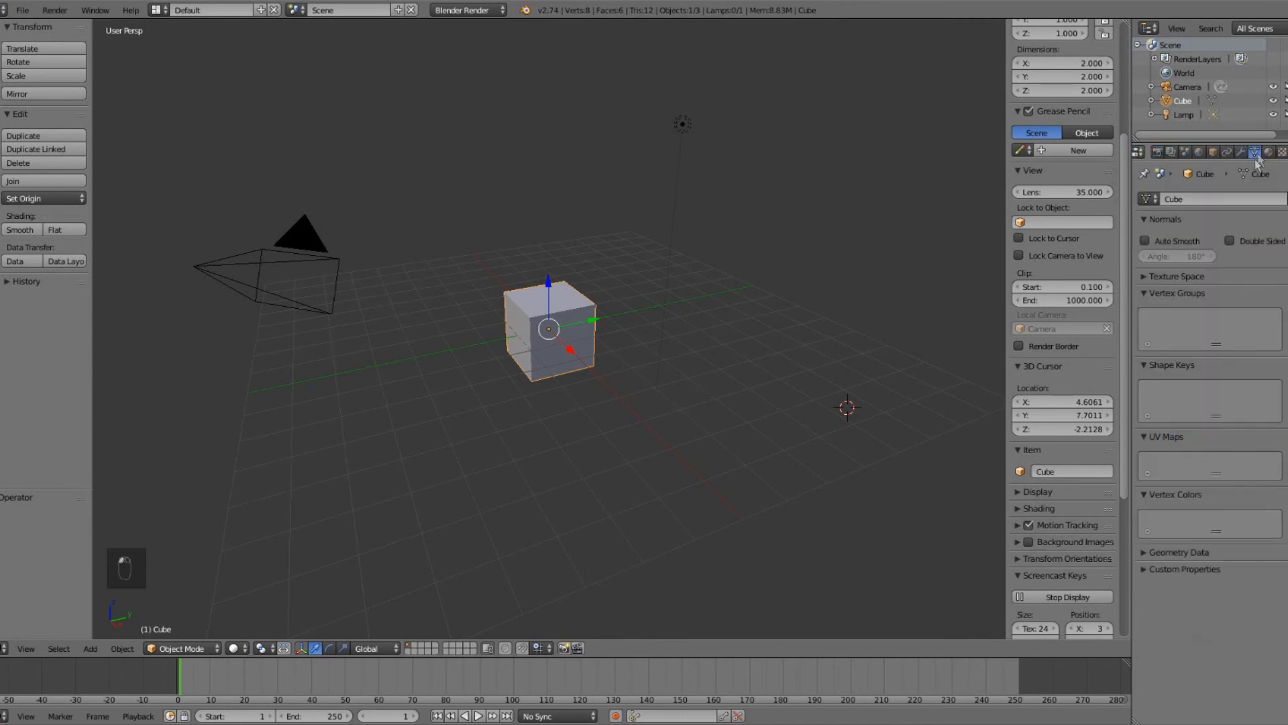
click(1184, 154)
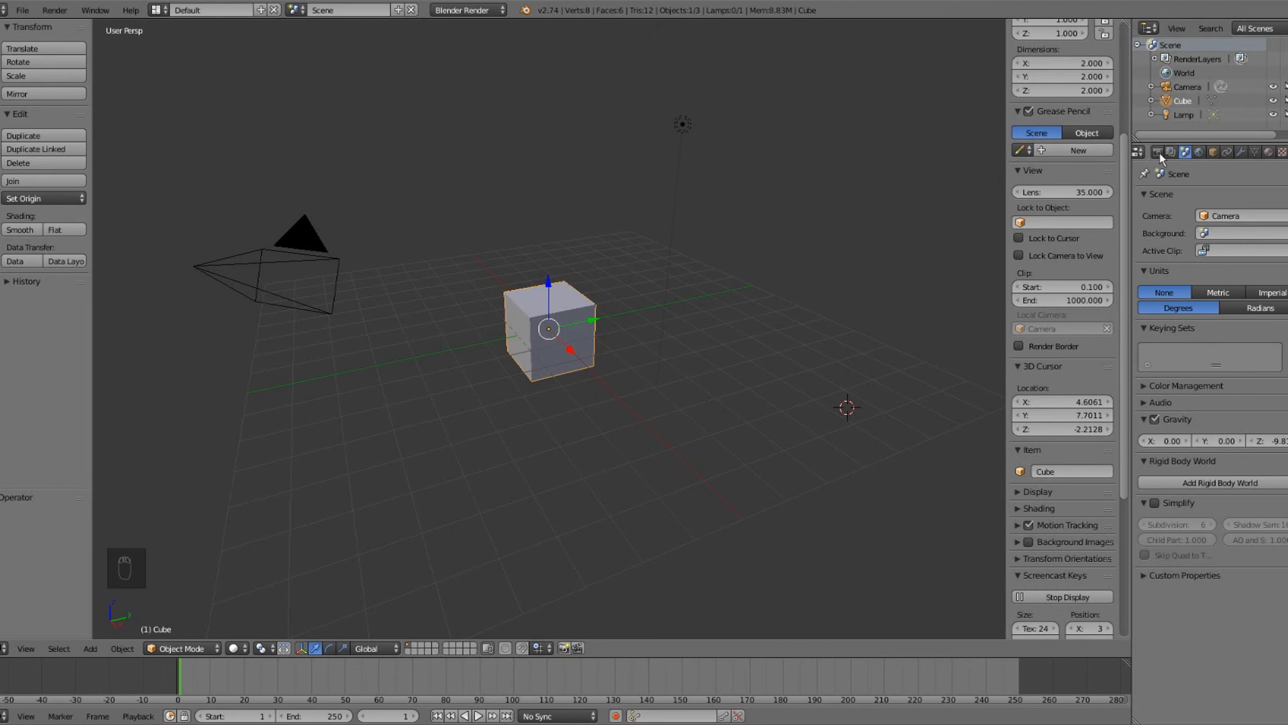
drag(1132, 181, 1106, 183)
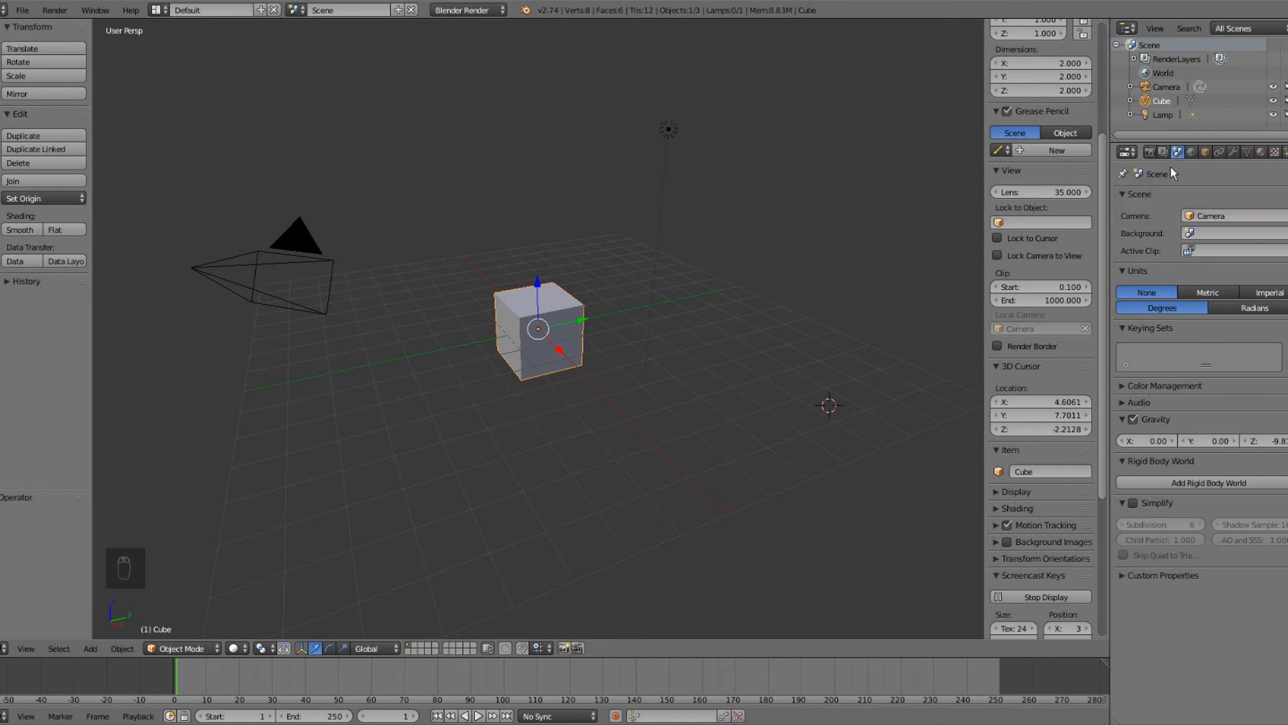
click(1212, 294)
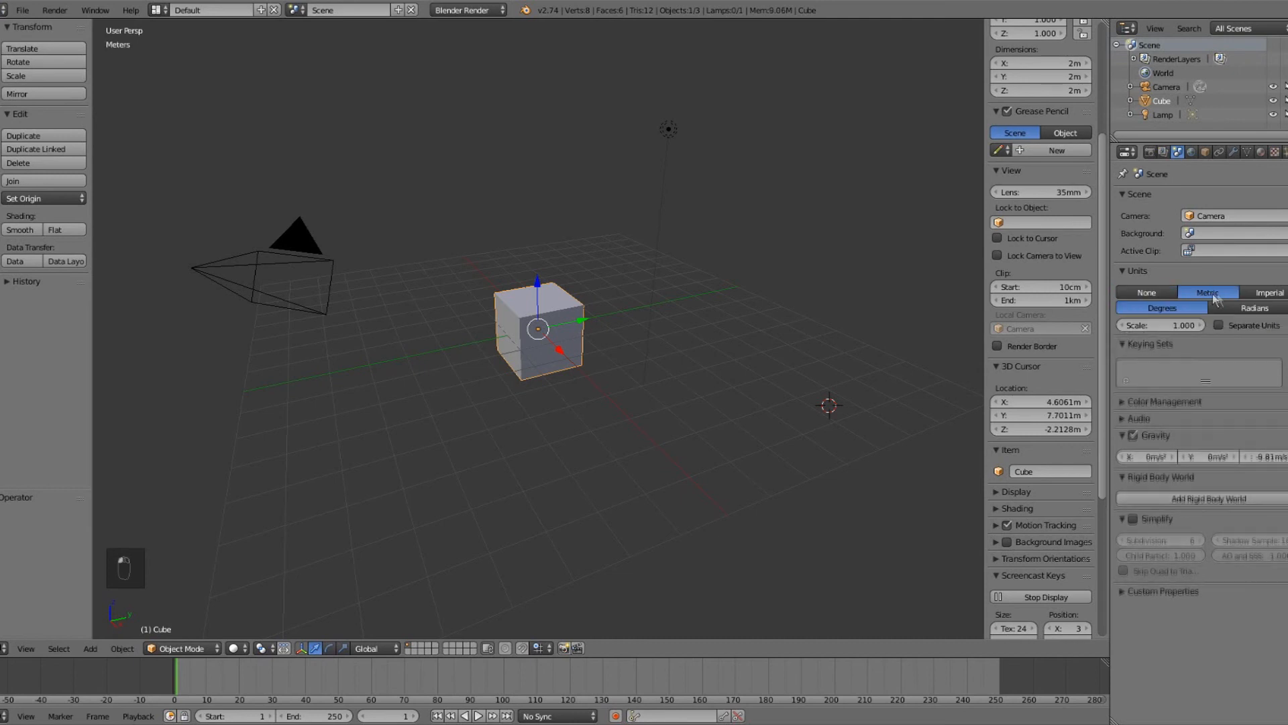
click(1252, 295)
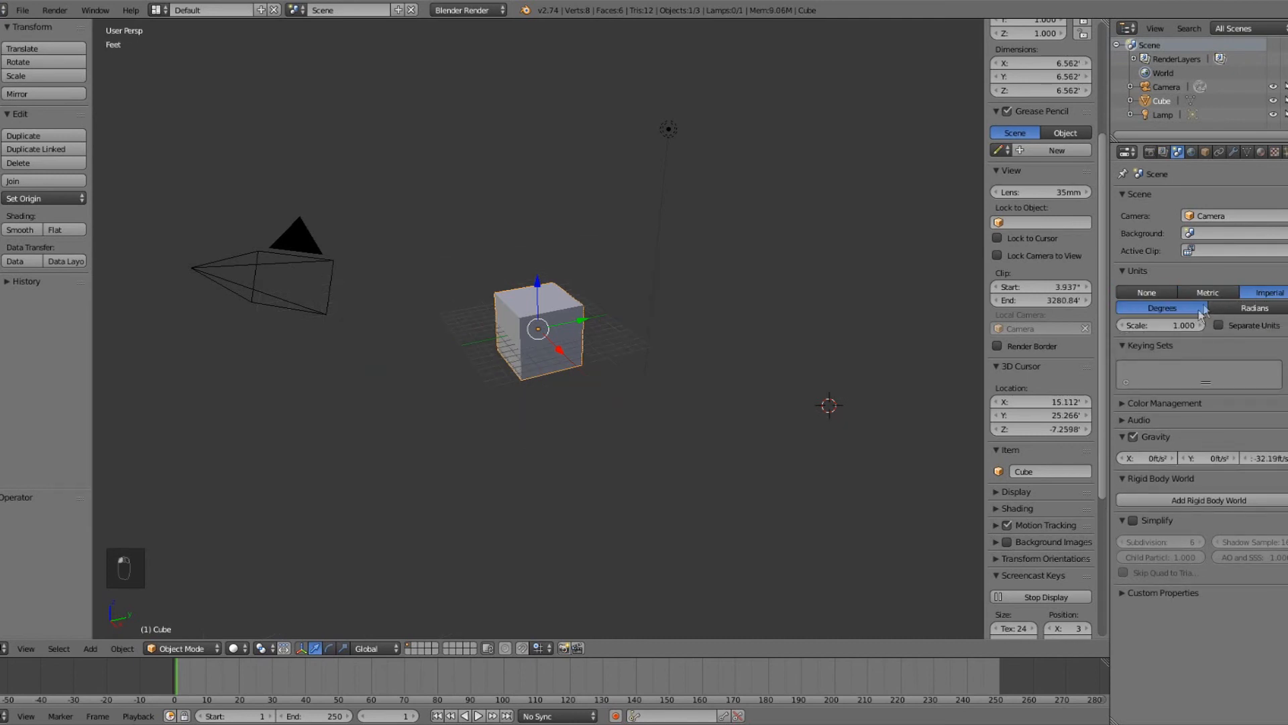
click(1211, 296)
click(1268, 293)
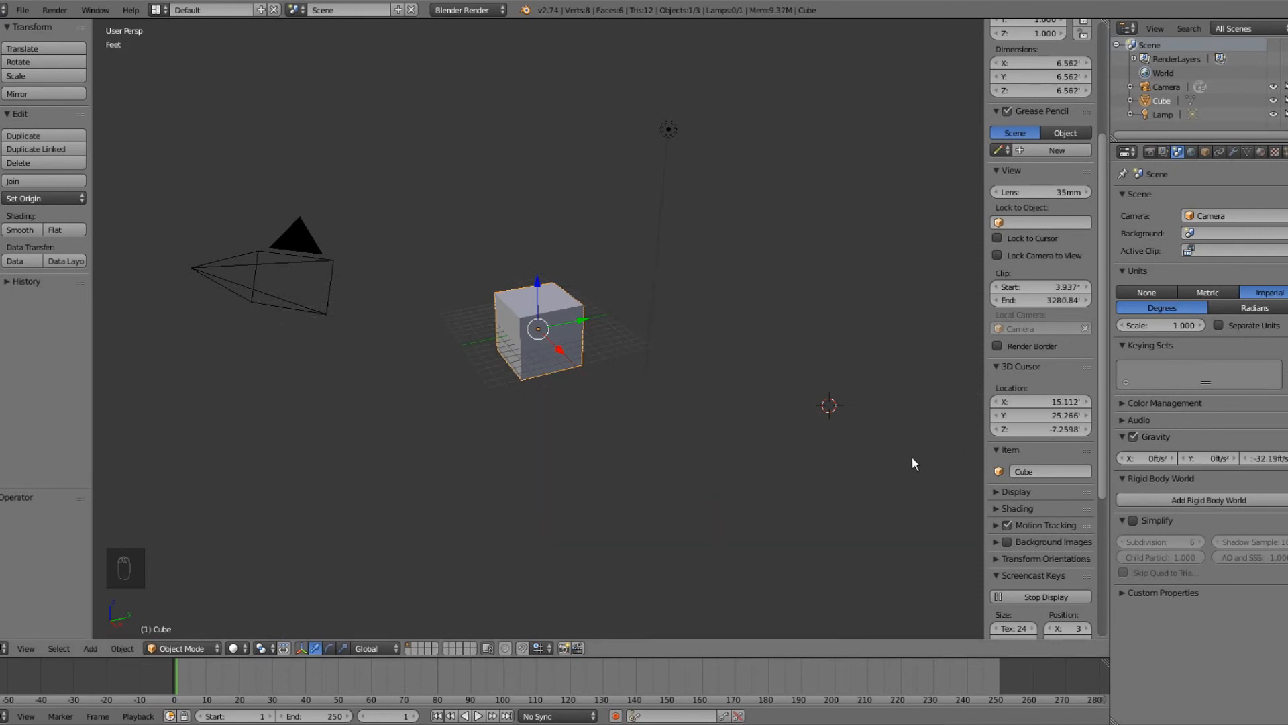
Compare the cube's transform dimensions in Metric and Imperial units, ending on Imperial.
scroll(1083, 391, up, 6)
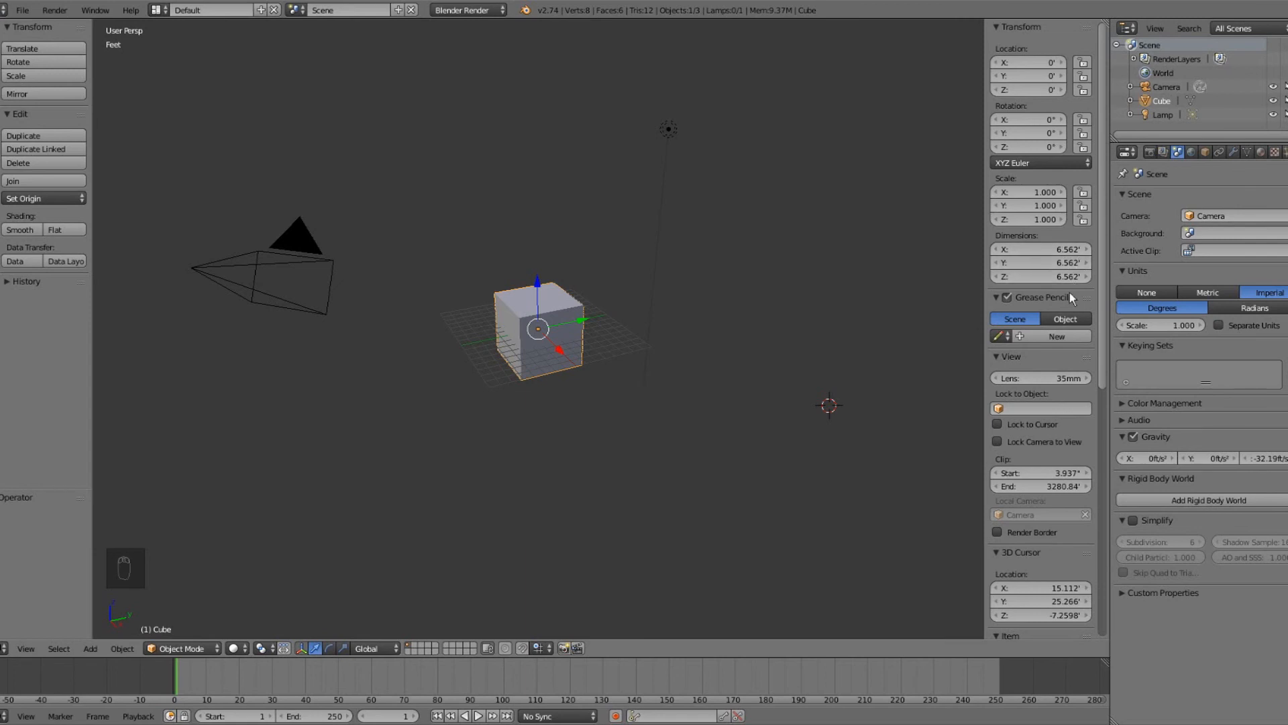
click(1207, 293)
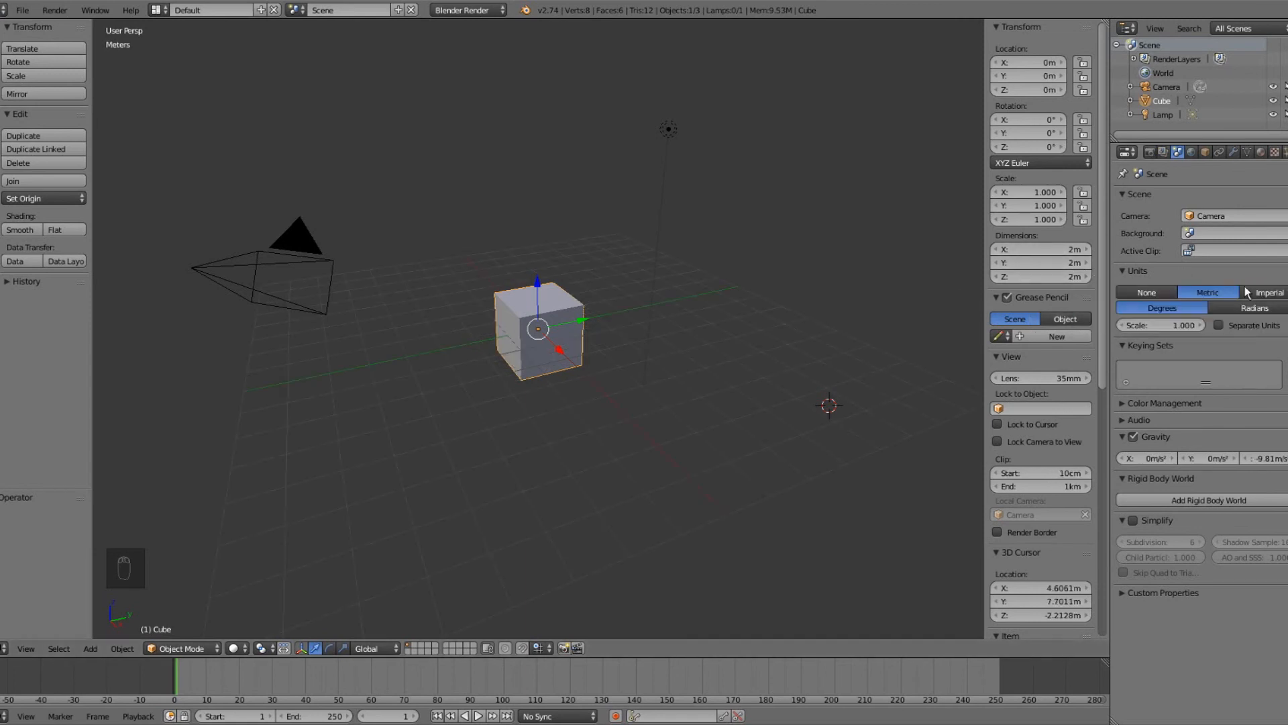
click(1268, 292)
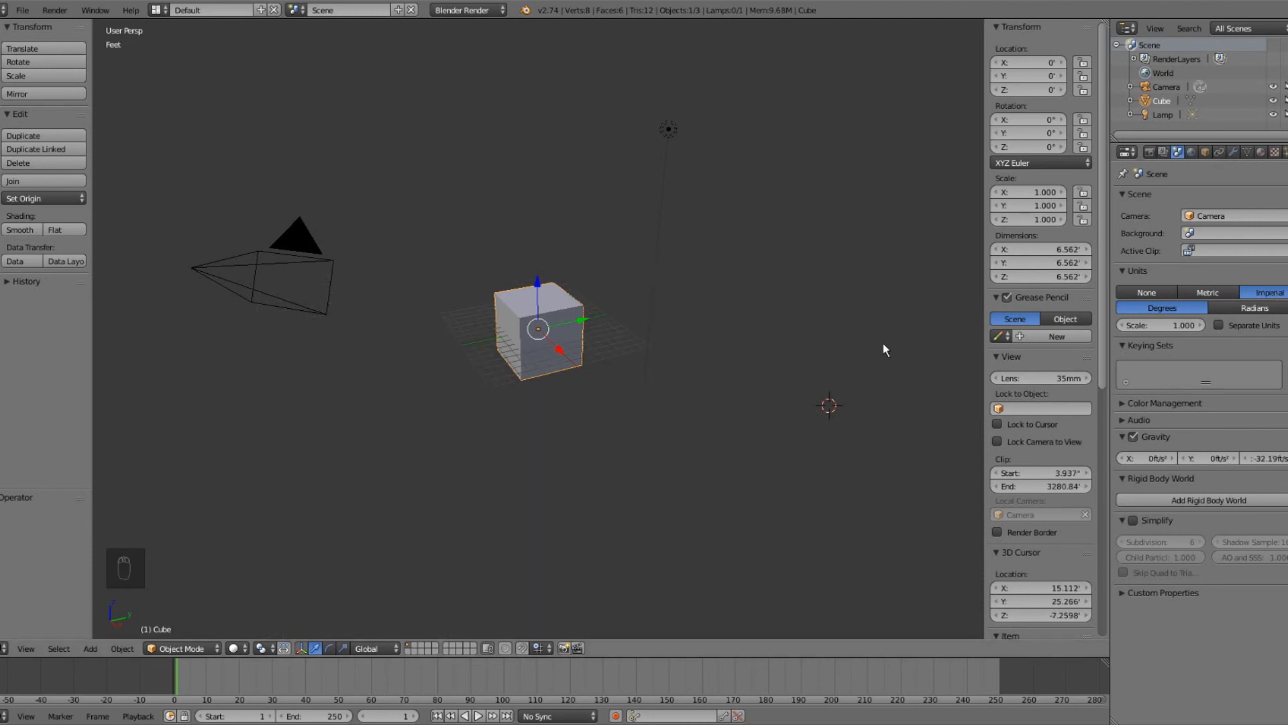
Turn on snapping and enter Edit Mode on the cube, selecting single top corner vertices one after another.
key(shift+Tab)
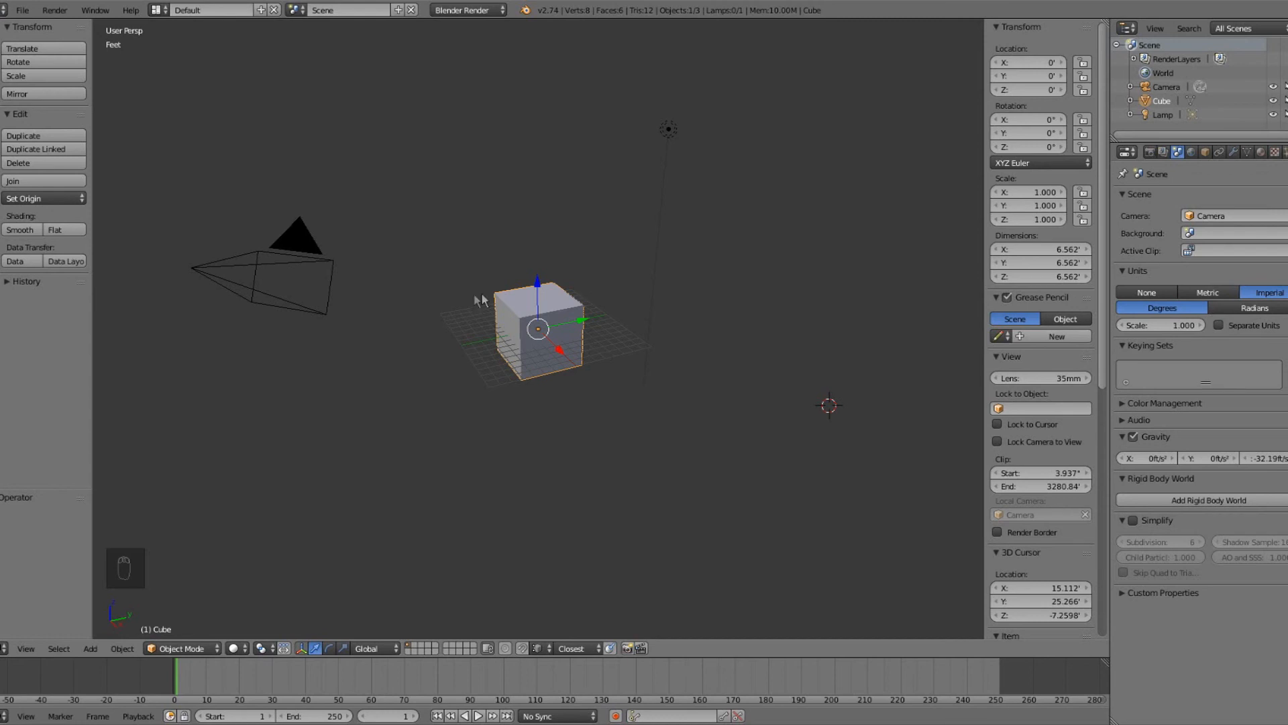
key(Tab)
right_click(521, 324)
scroll(522, 327, up, 6)
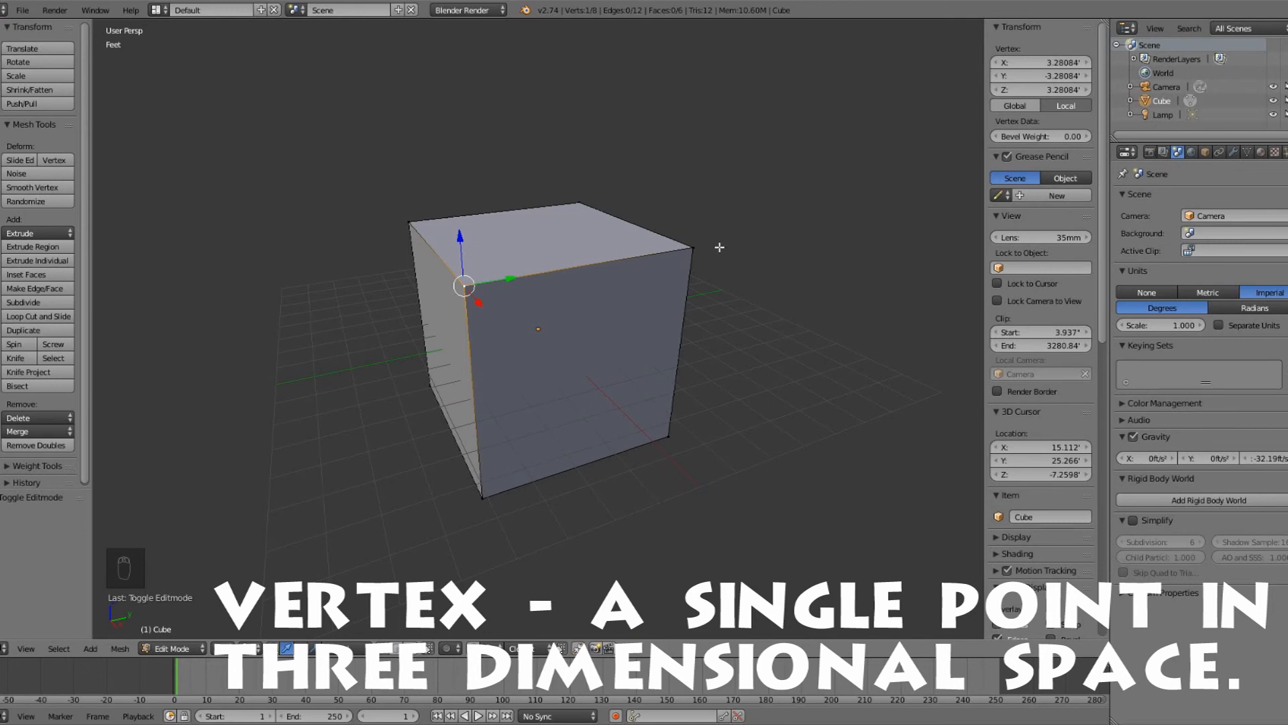
right_click(691, 246)
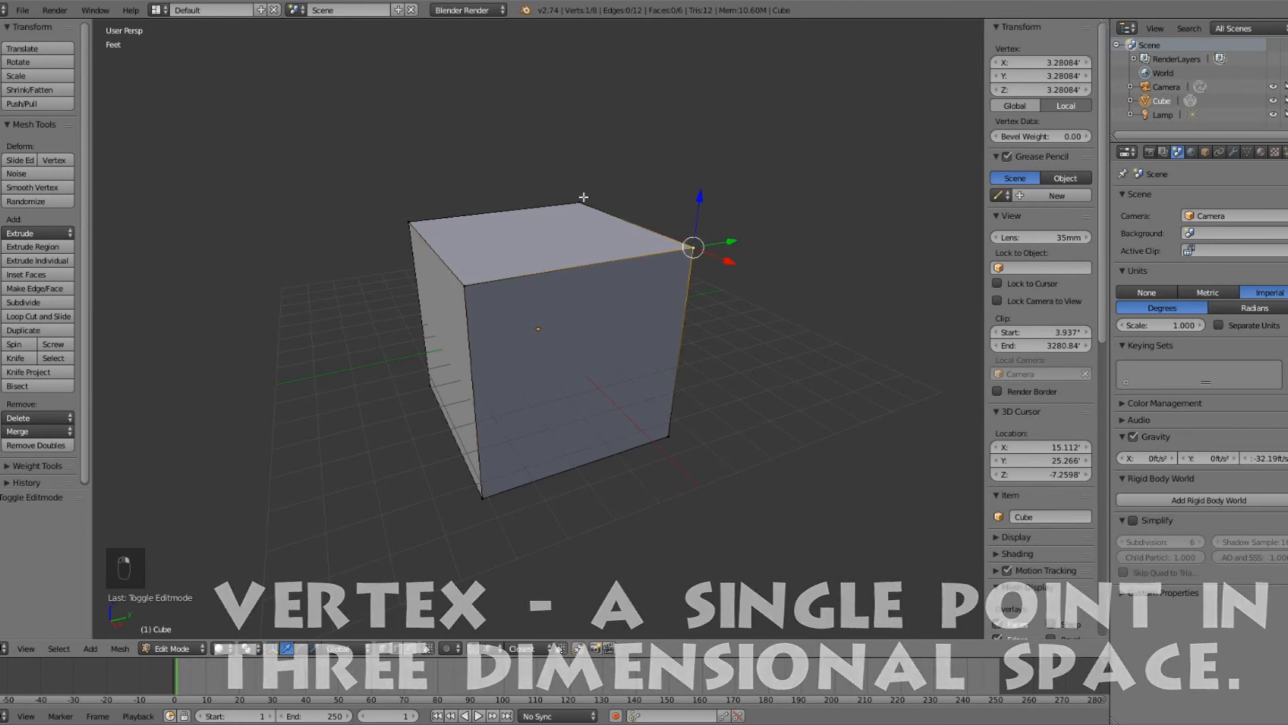
key(g)
right_click(620, 144)
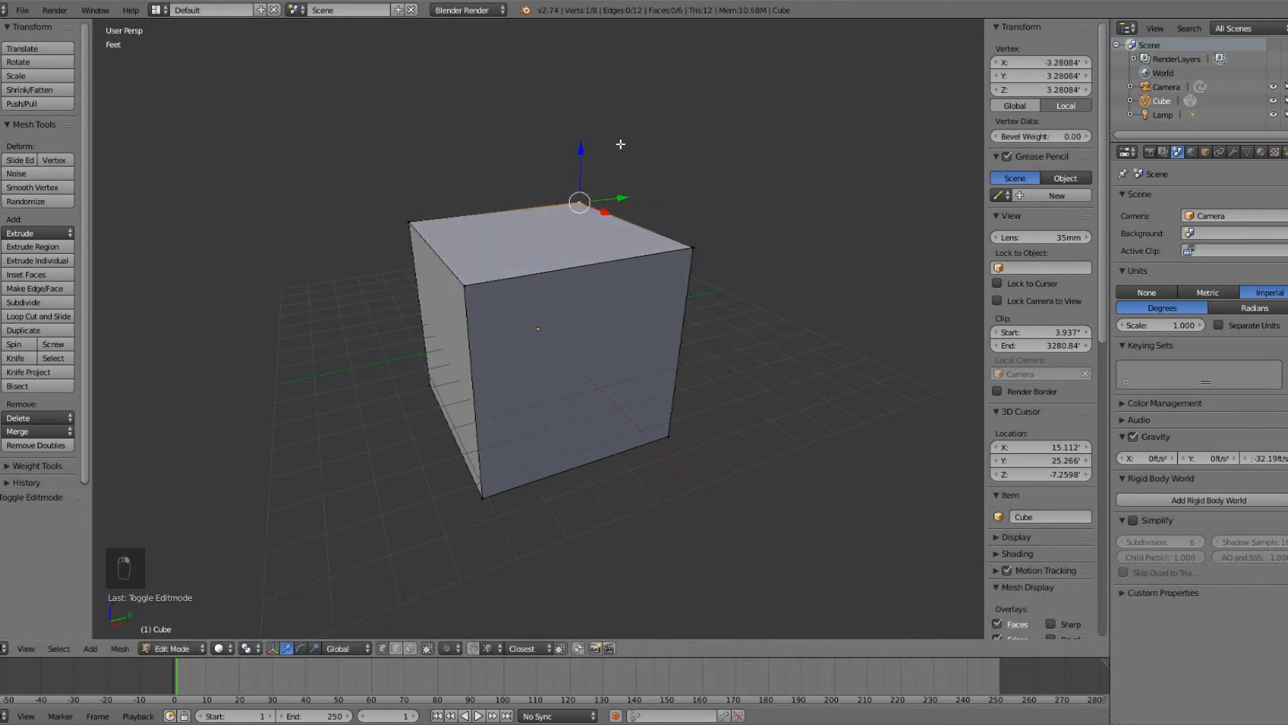
Practise selecting several top corner vertices together, ending with only the two at the ends of the front top edge.
shift+right_click(476, 298)
shift+right_click(677, 249)
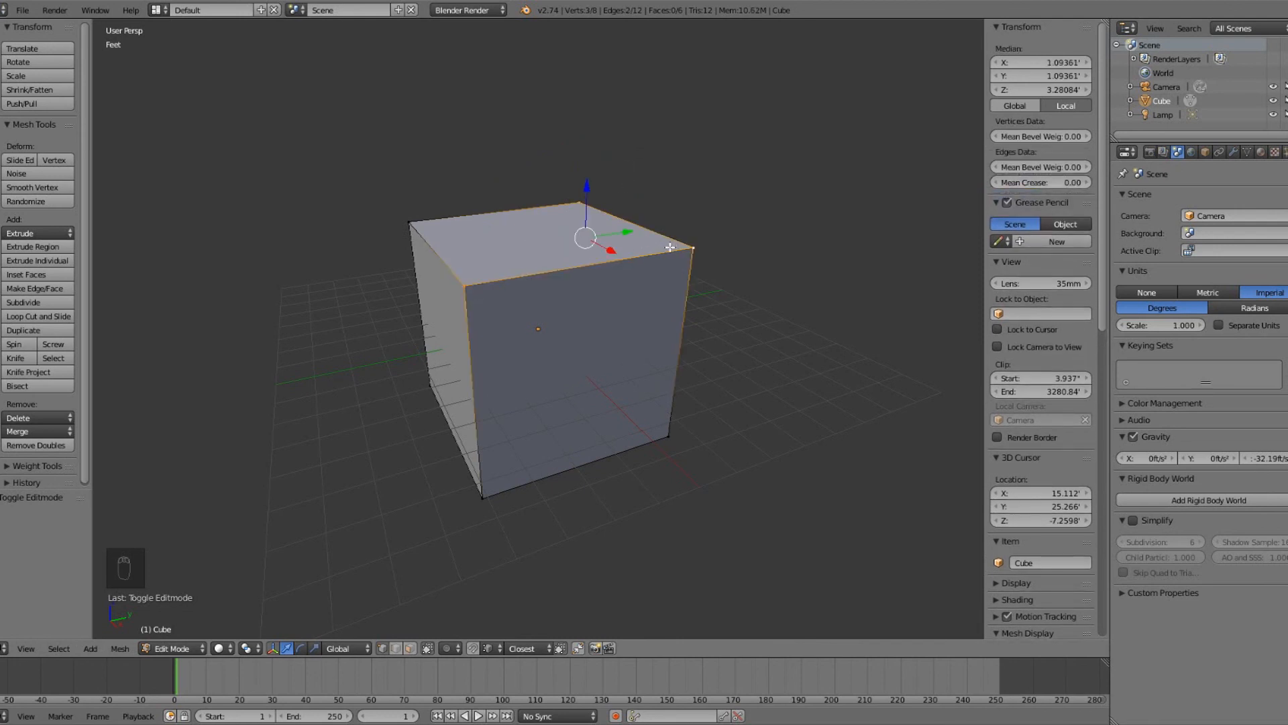
right_click(490, 289)
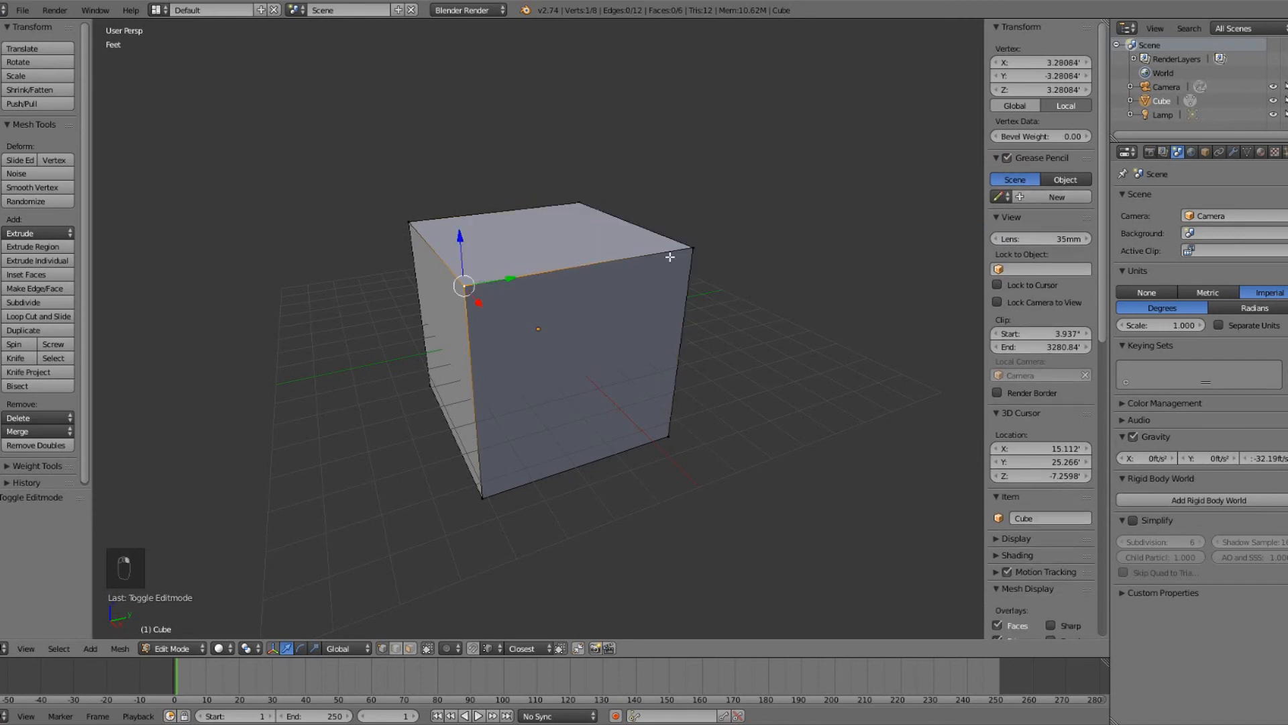
shift+right_click(693, 251)
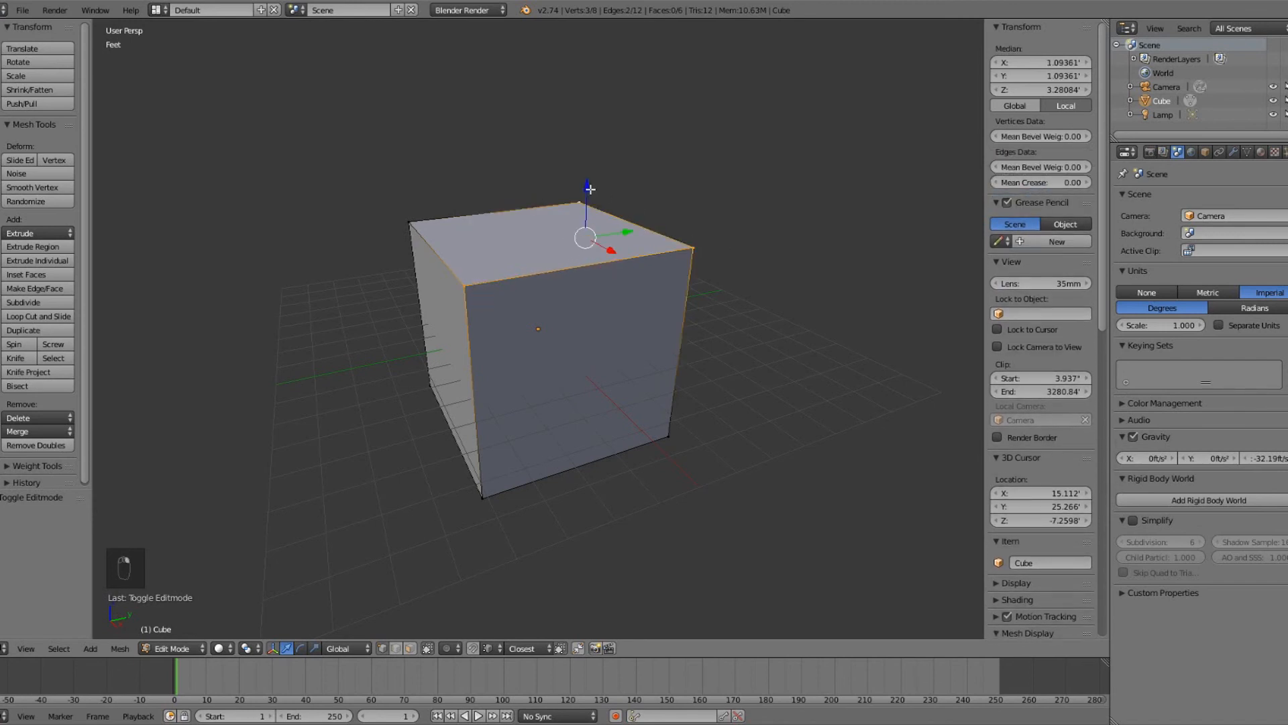
right_click(463, 286)
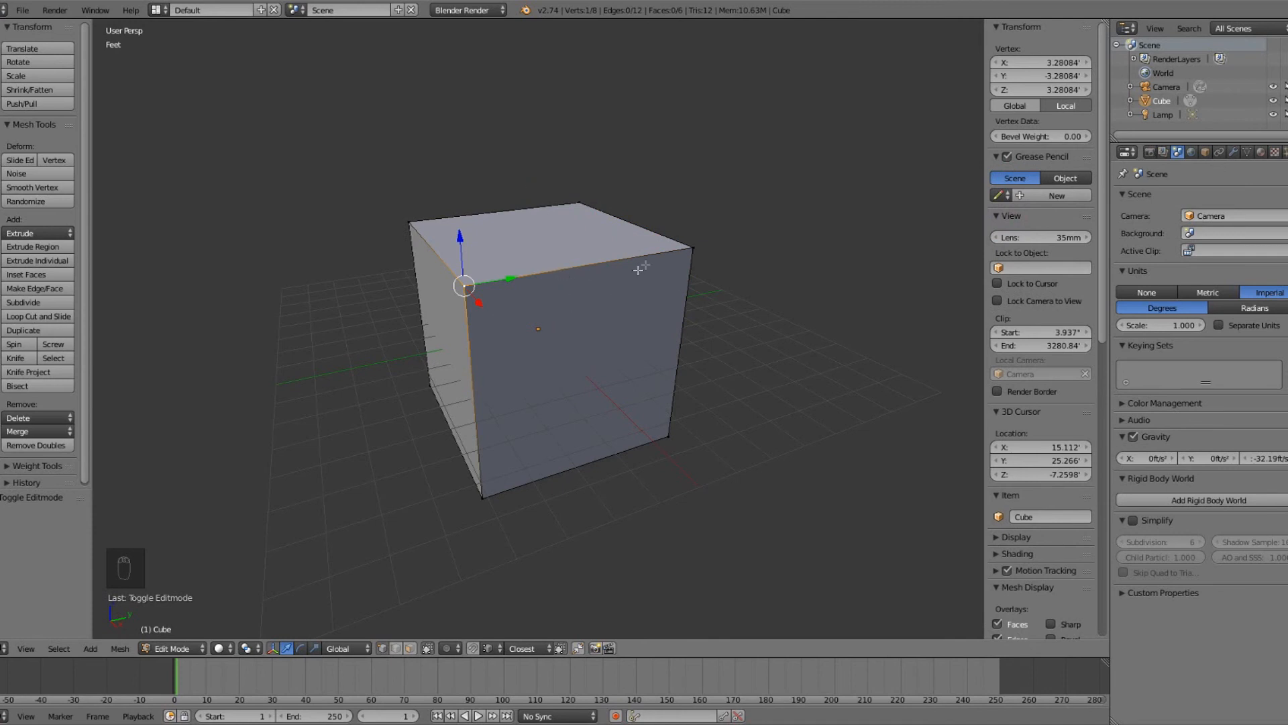
shift+right_click(691, 247)
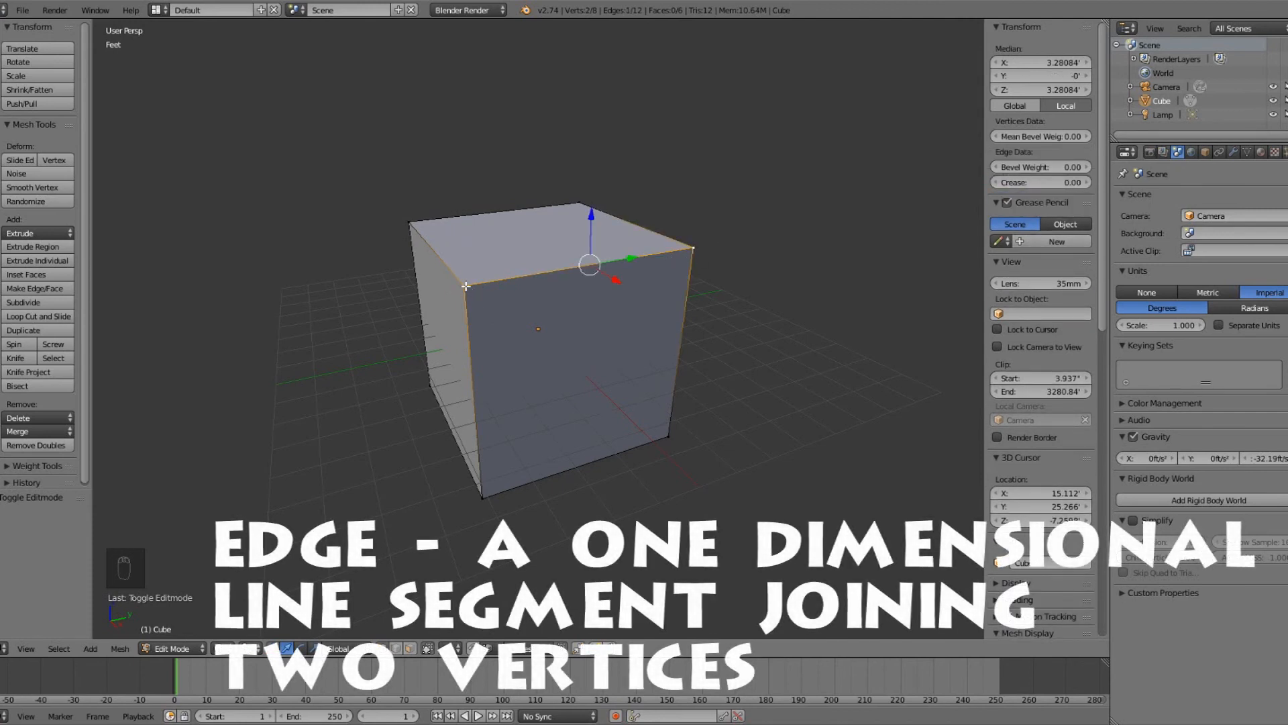
Divide the cube with five evenly spaced vertical loop cuts across its front face, and try vertex selections on the top edge.
key(ctrl+r)
scroll(573, 275, up, 4)
click(575, 273)
right_click(583, 285)
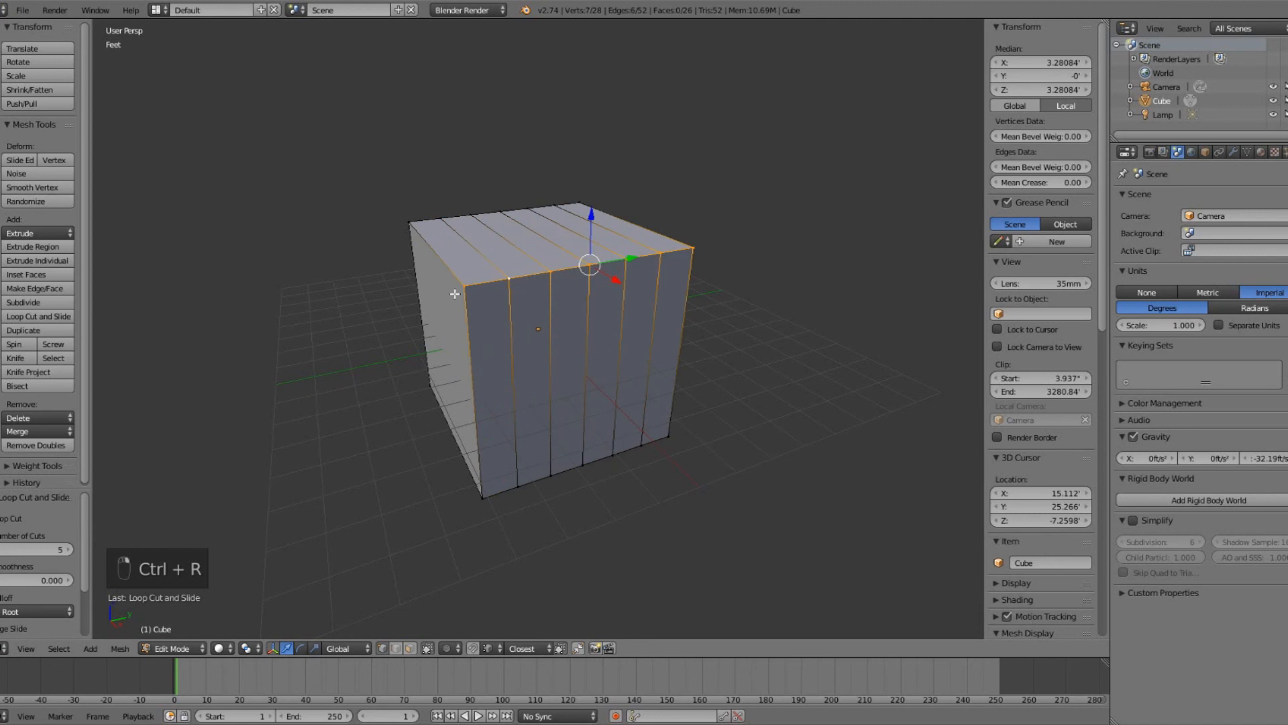
right_click(691, 247)
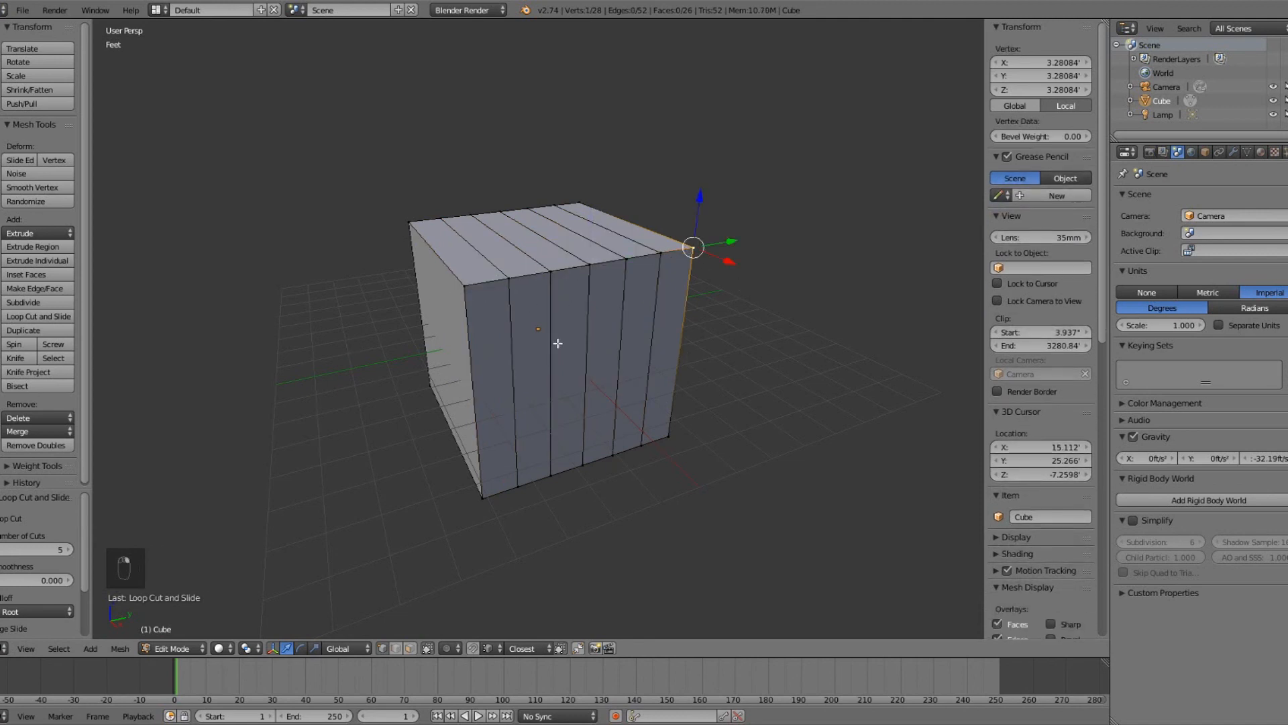
alt+right_click(616, 311)
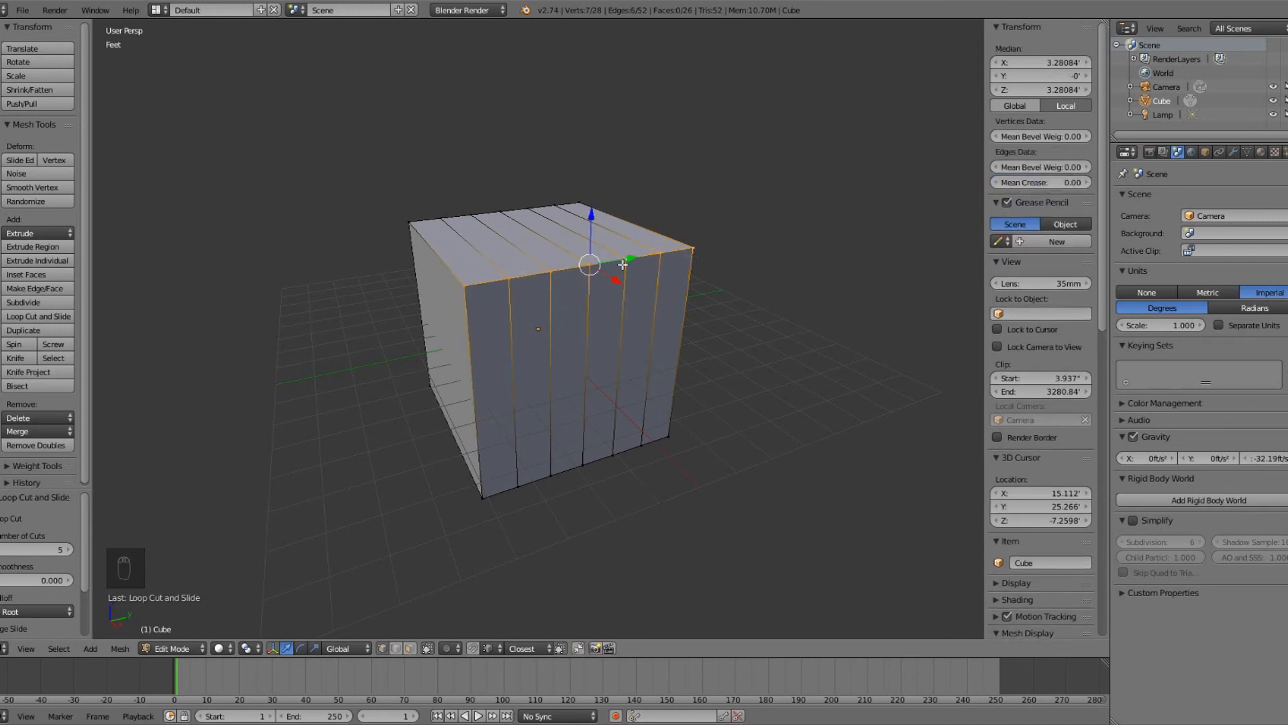
Undo the five loop cuts and the vertex selections made since.
key(ctrl+z)
key(ctrl+x)
key(ctrl+z)
key(ctrl+z)
key(ctrl+z)
key(ctrl+z)
key(ctrl+z)
key(ctrl+z)
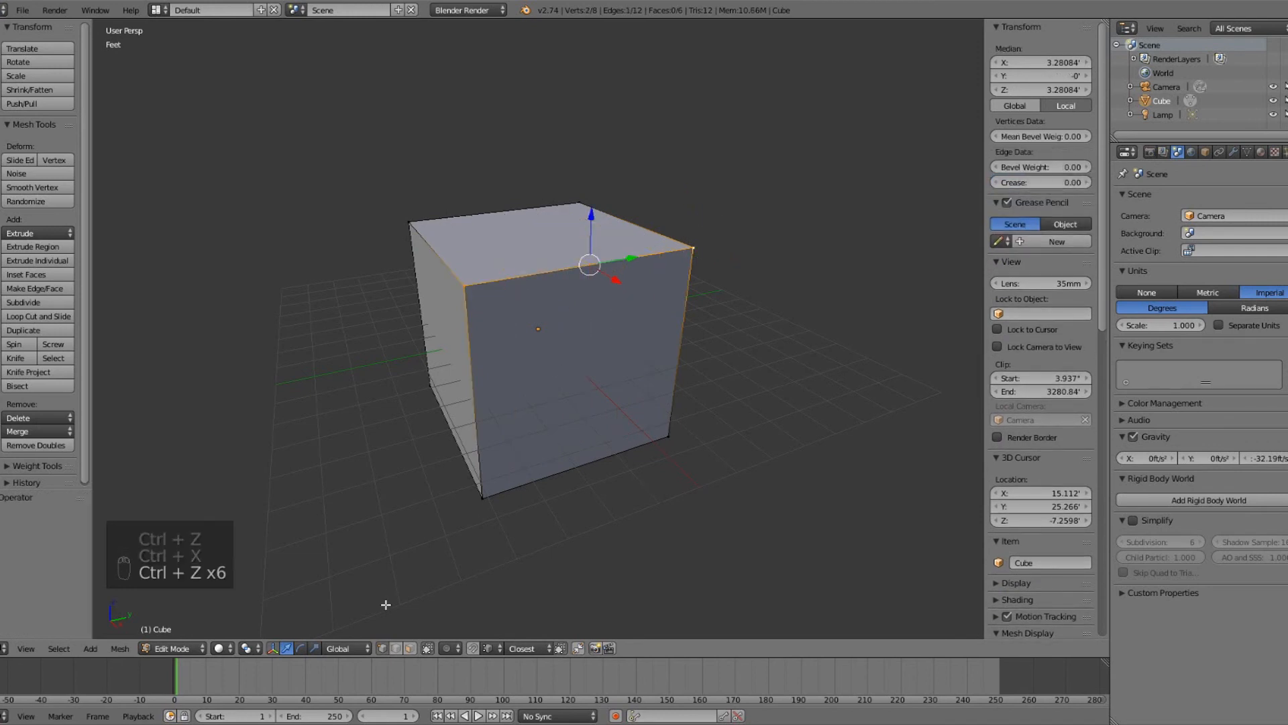
Switch to face selection and select the cube's front, top and side faces in turn, ending on the side face.
click(410, 648)
right_click(562, 299)
right_click(558, 246)
right_click(448, 356)
middle_drag(483, 374, 549, 333)
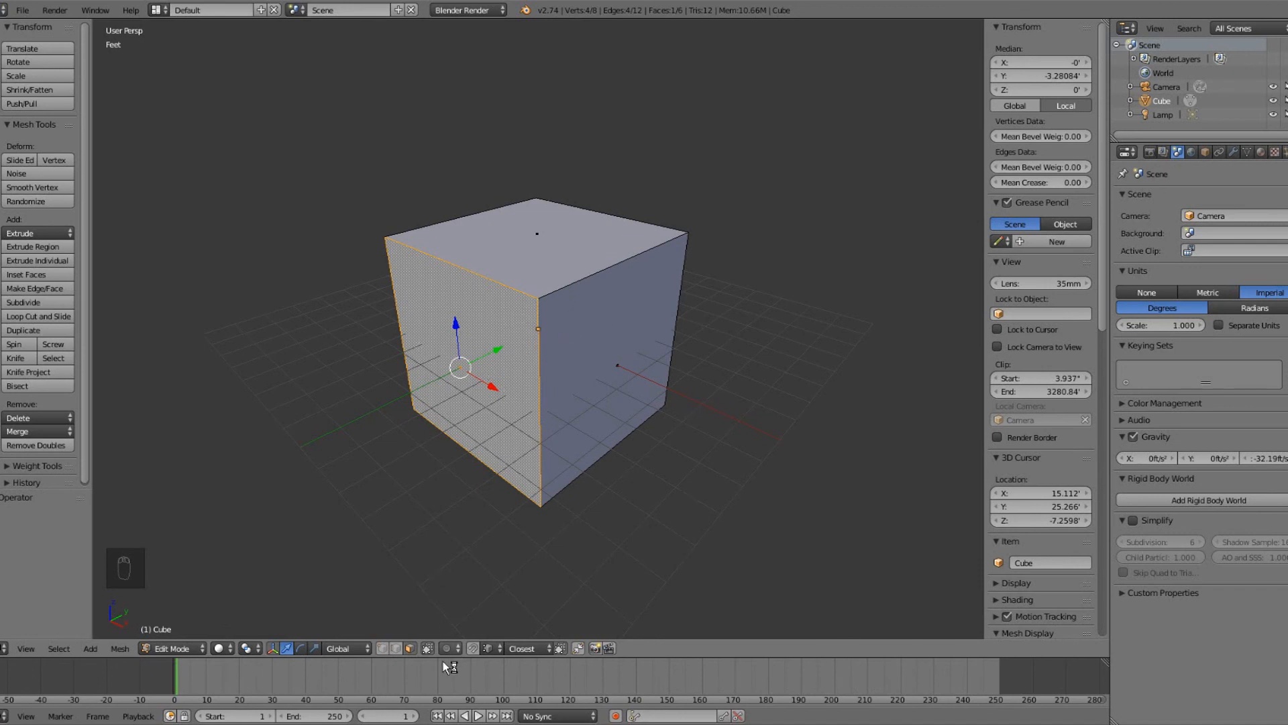
Return to vertex selection and toggle out of Edit Mode, leaving the cube in Object Mode.
click(383, 648)
key(Tab)
key(Tab)
key(Tab)
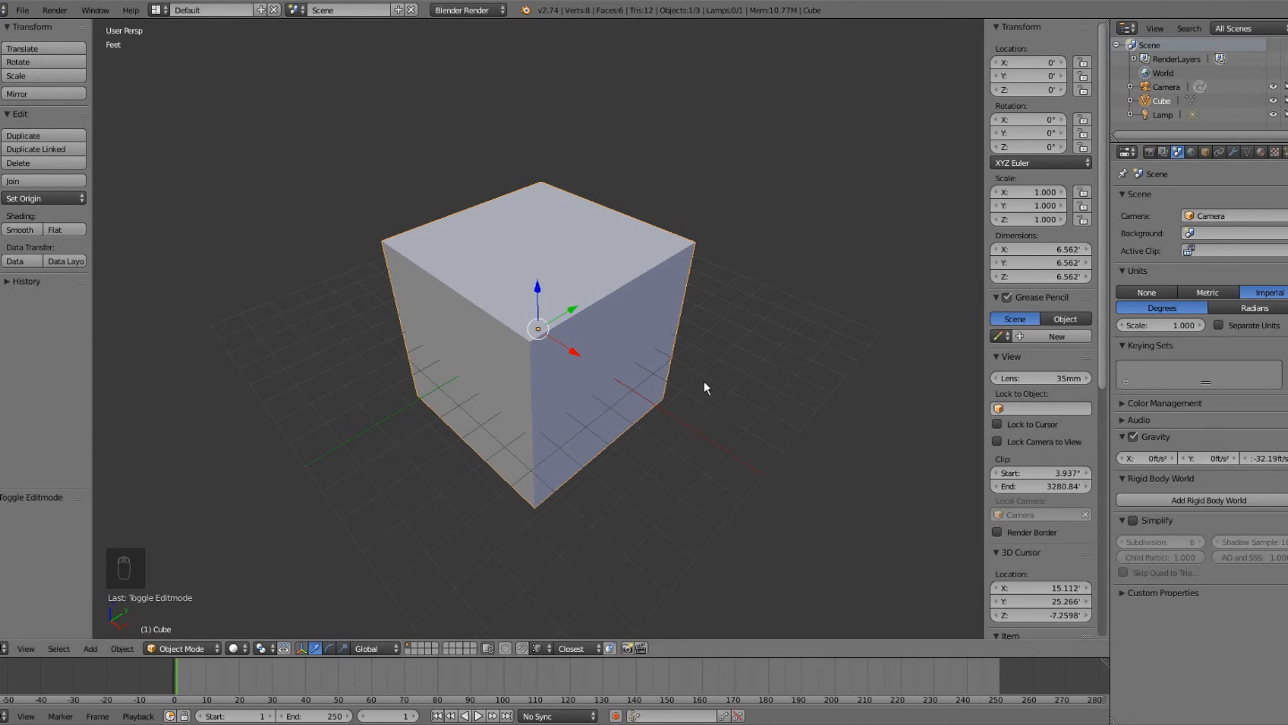
scroll(650, 369, down, 8)
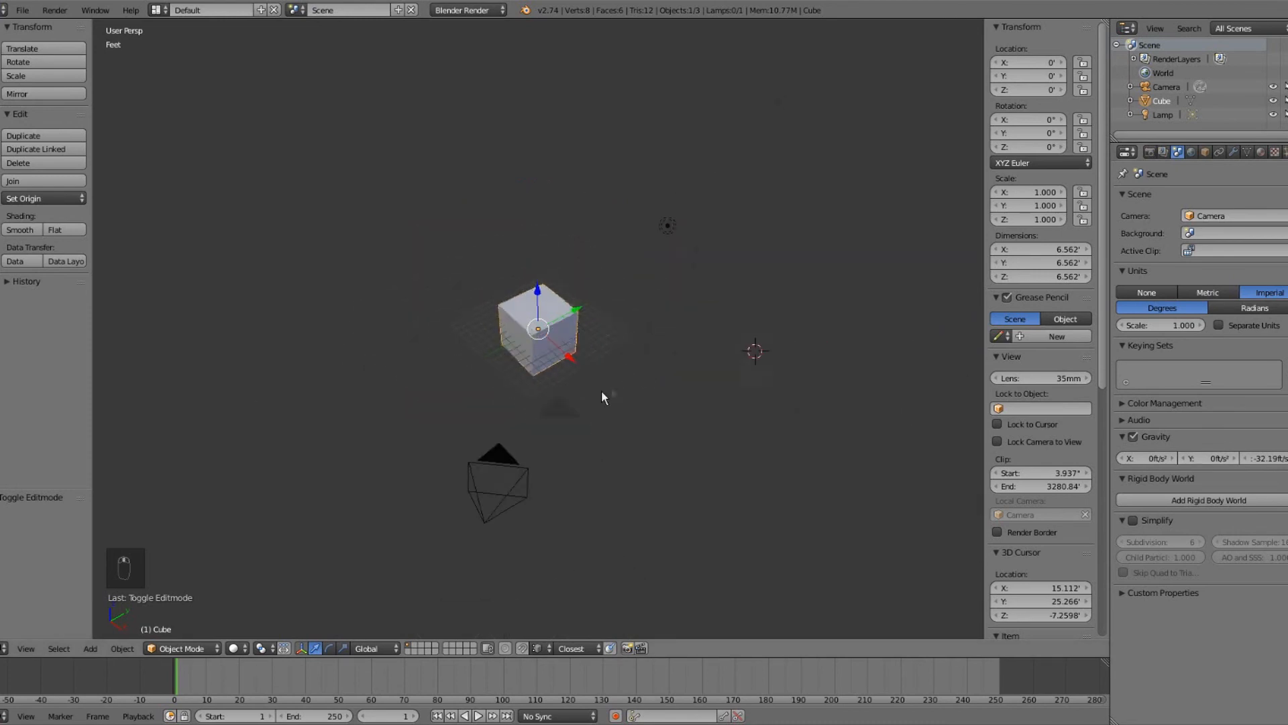
scroll(578, 394, up, 8)
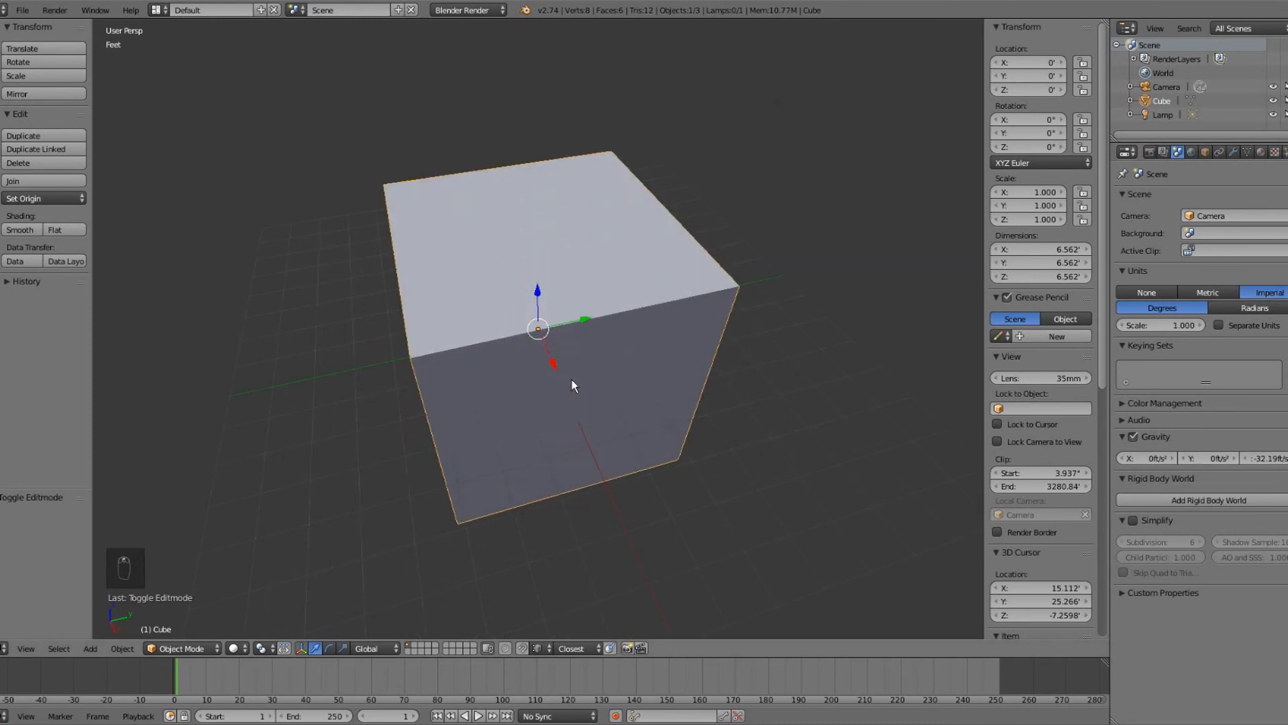
Toggle the cube repeatedly between Edit Mode and Object Mode, finishing in Object Mode.
key(Tab)
key(Tab)
key(Tab)
key(Tab)
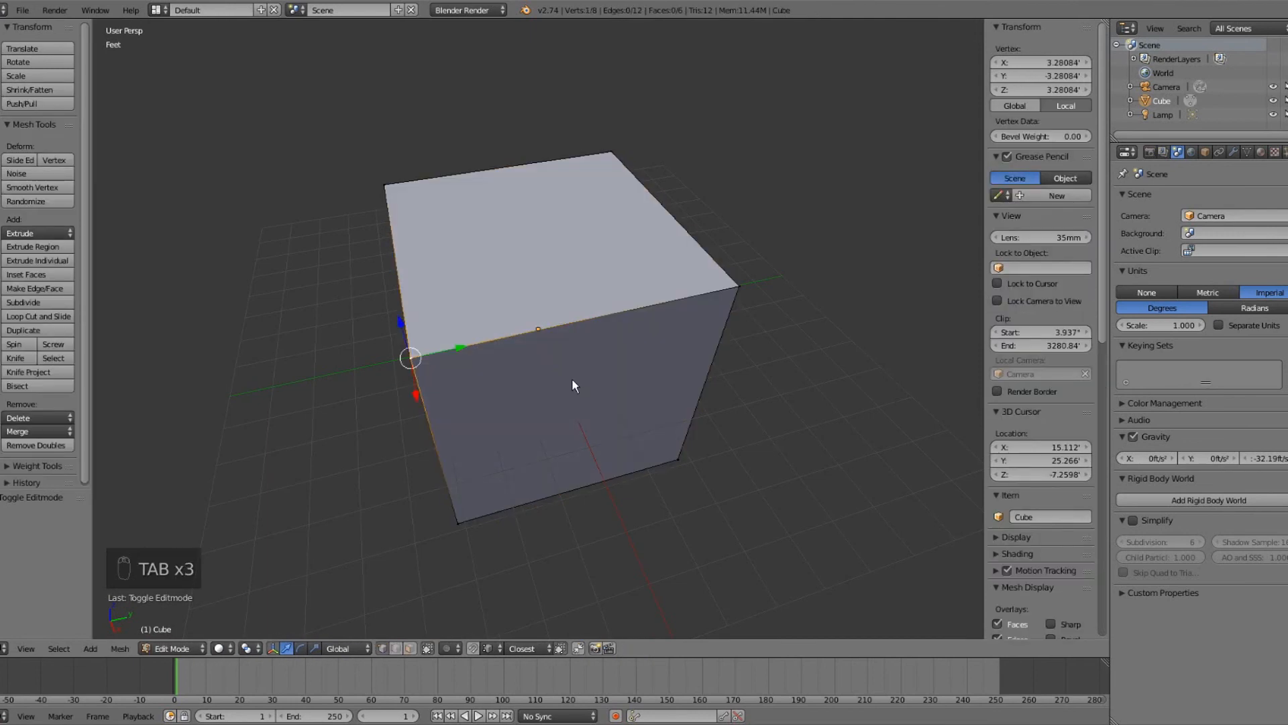
key(Tab)
key(Tab)
middle_drag(560, 392, 647, 367)
key(Tab)
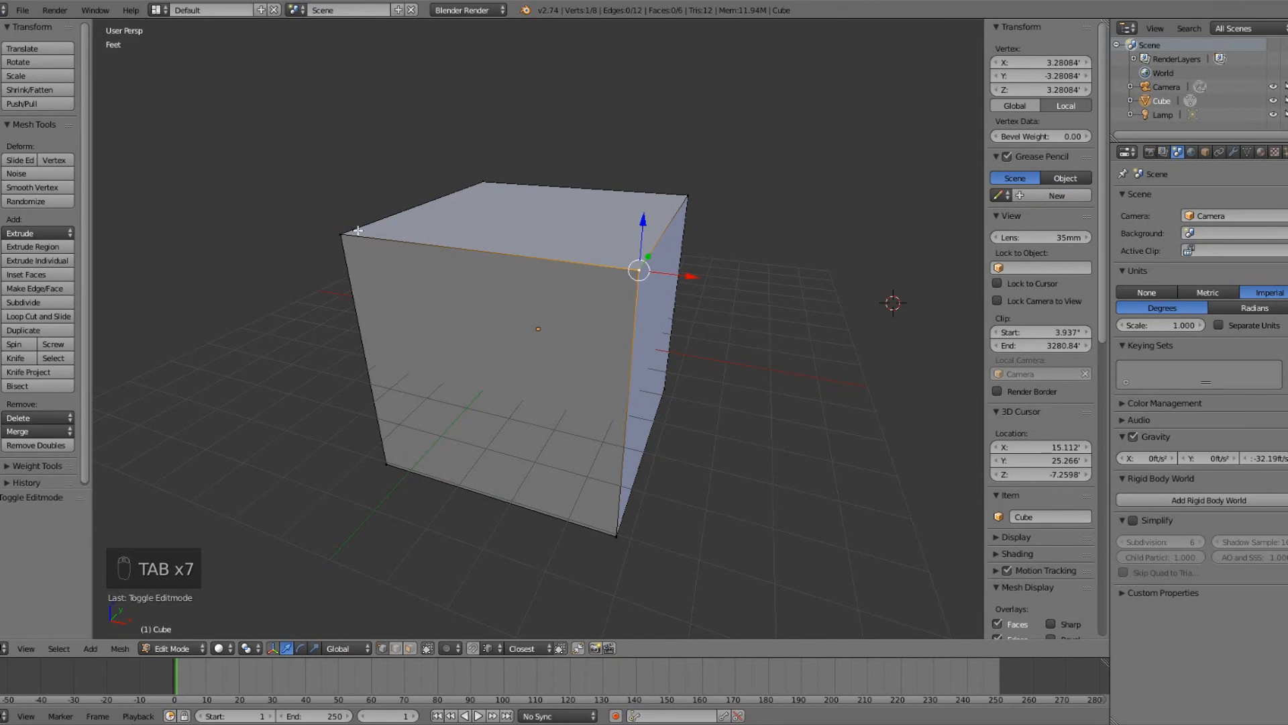
click(171, 650)
click(175, 634)
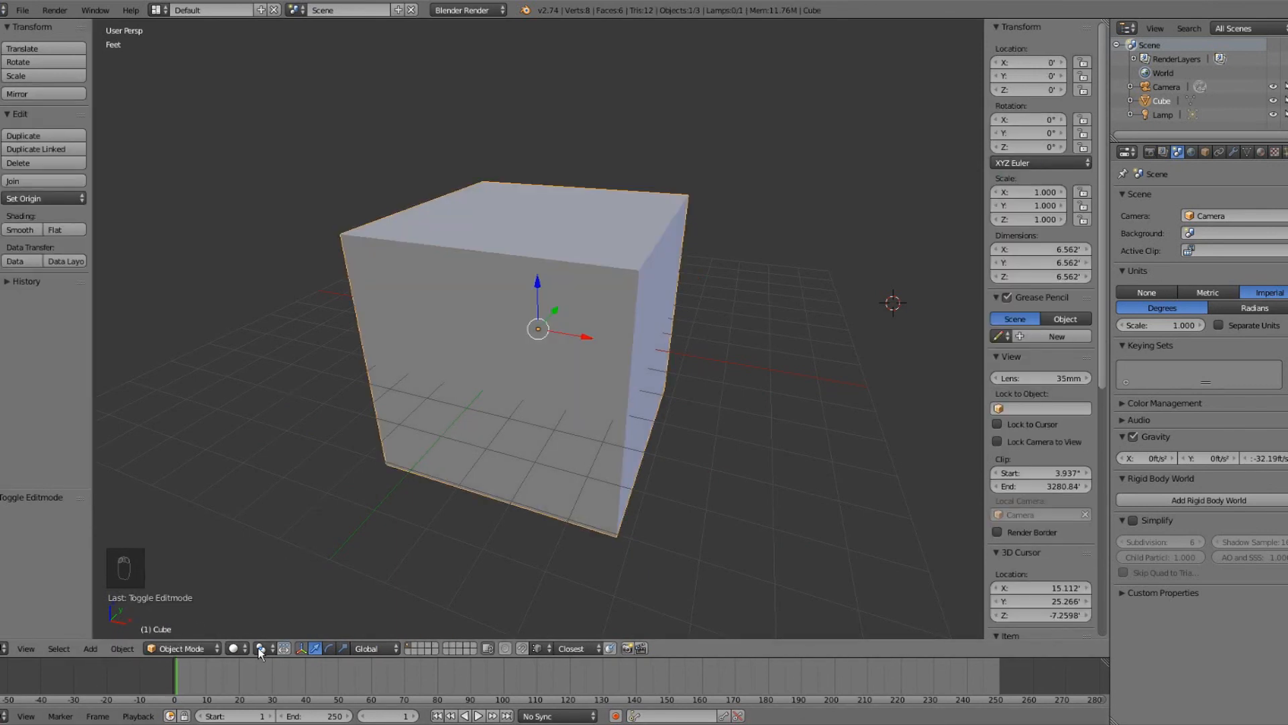
Move the whole cube back and forth along the X axis three times, finishing close to the origin.
scroll(537, 382, down, 1)
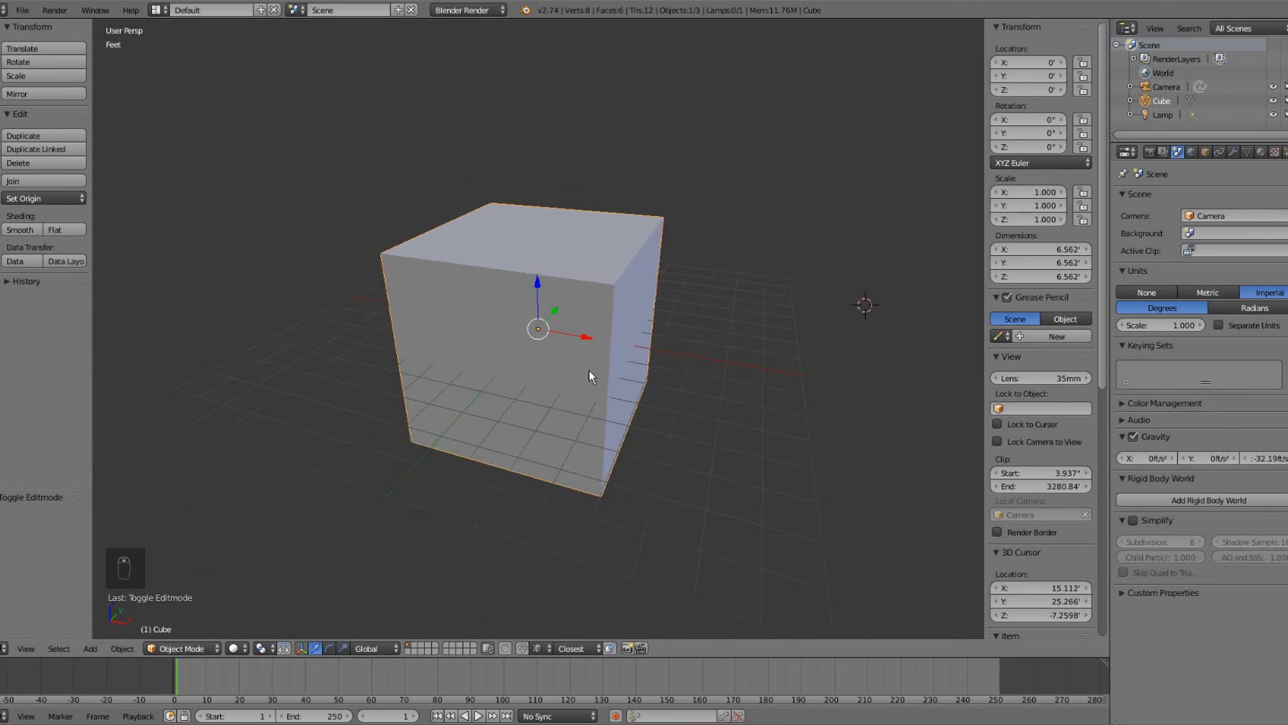
key(g)
key(x)
click(742, 319)
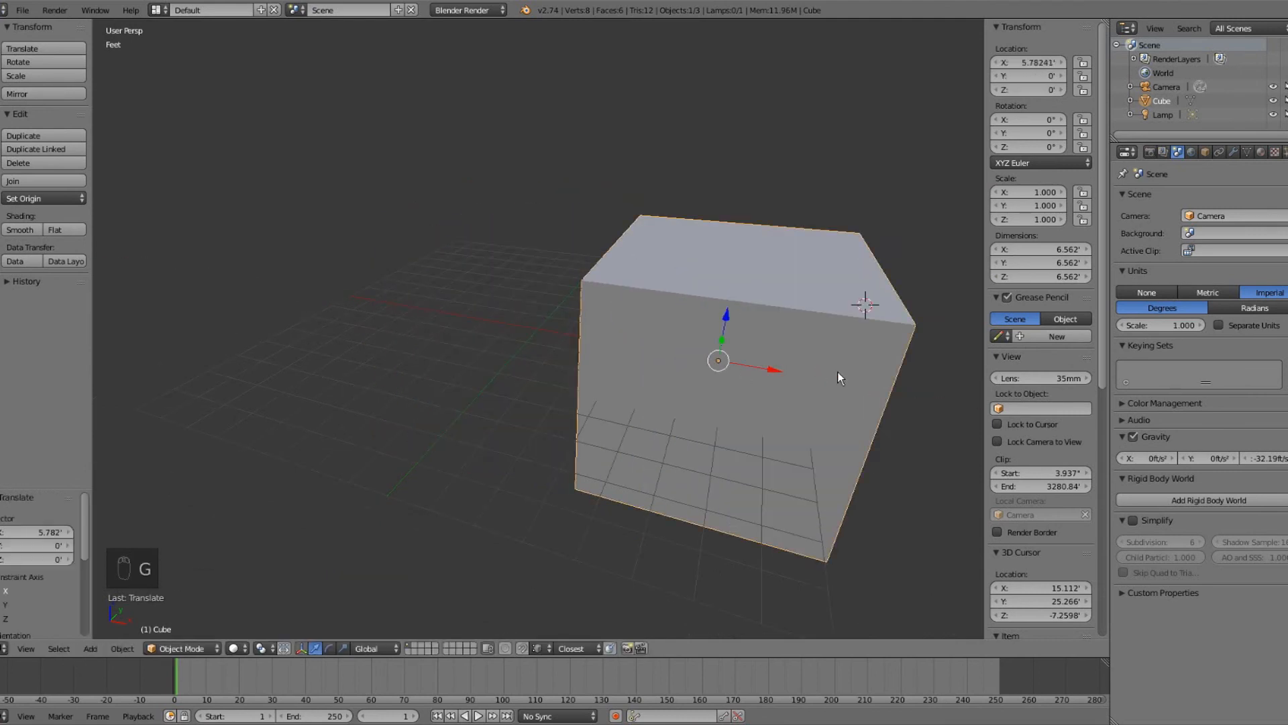
key(g)
key(x)
click(581, 379)
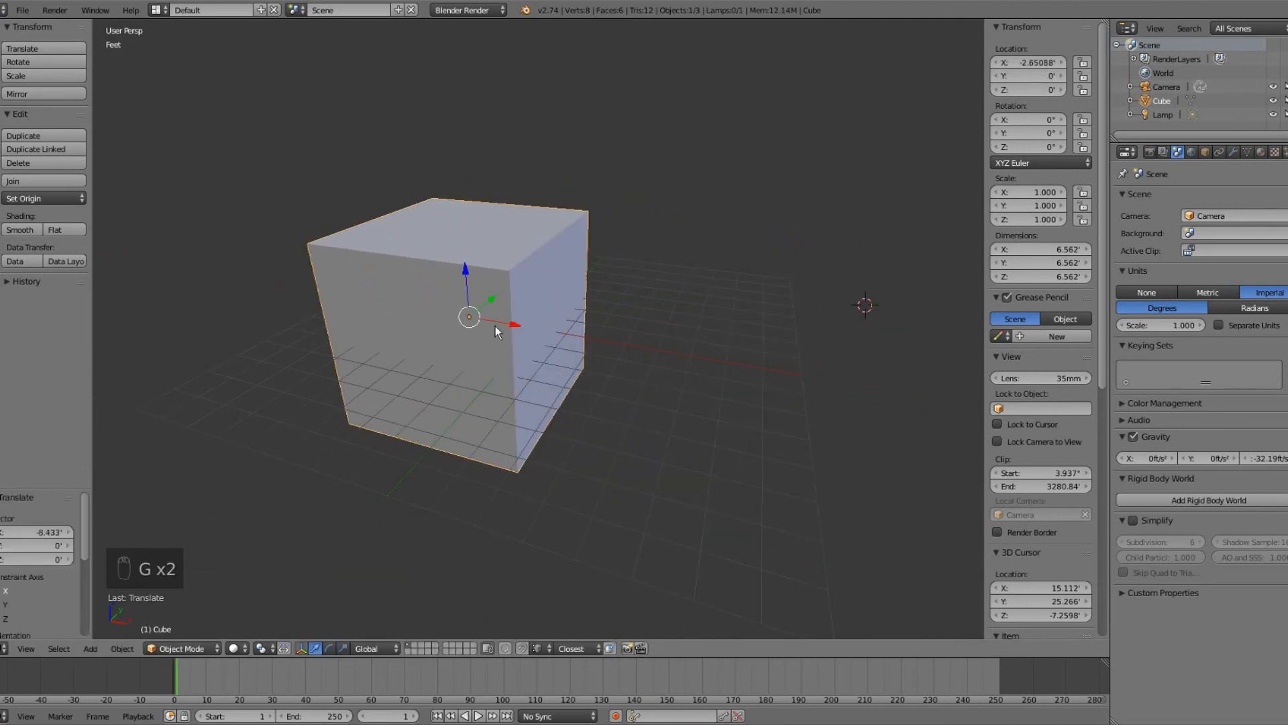
key(g)
key(x)
click(542, 391)
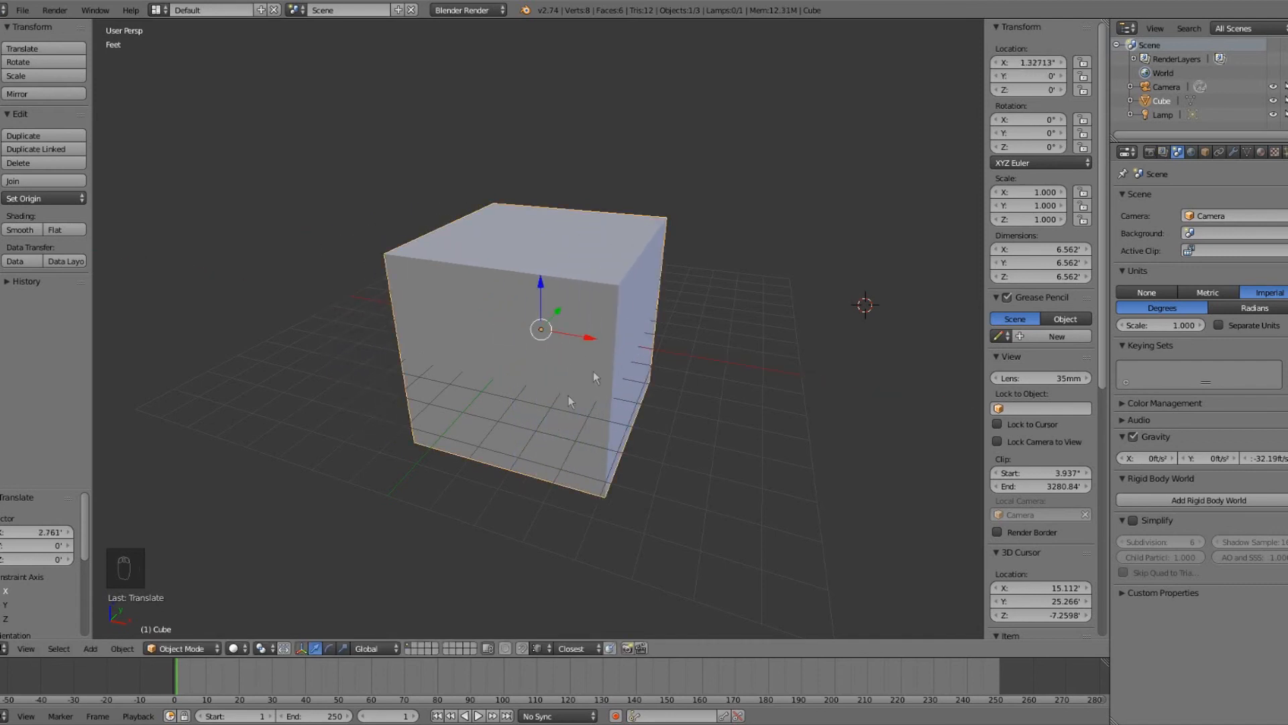
Enter Edit Mode on the cube, enable face selection and select its front face.
key(Tab)
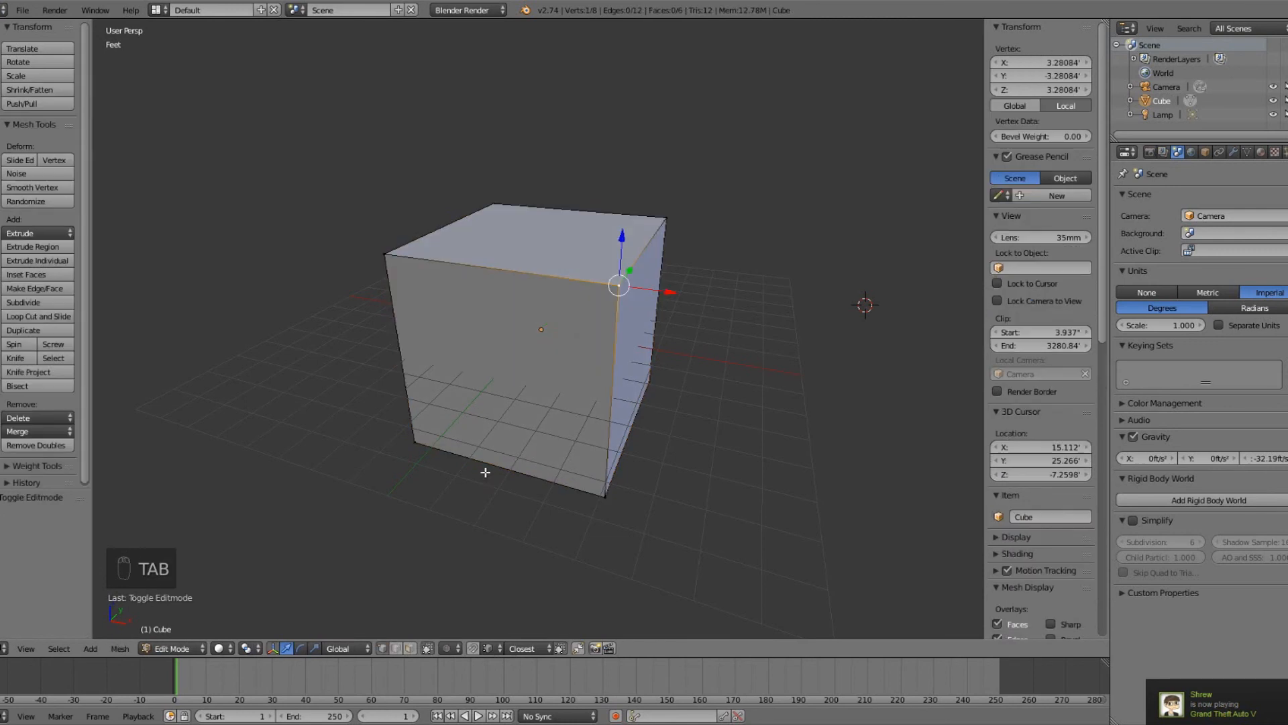
click(172, 650)
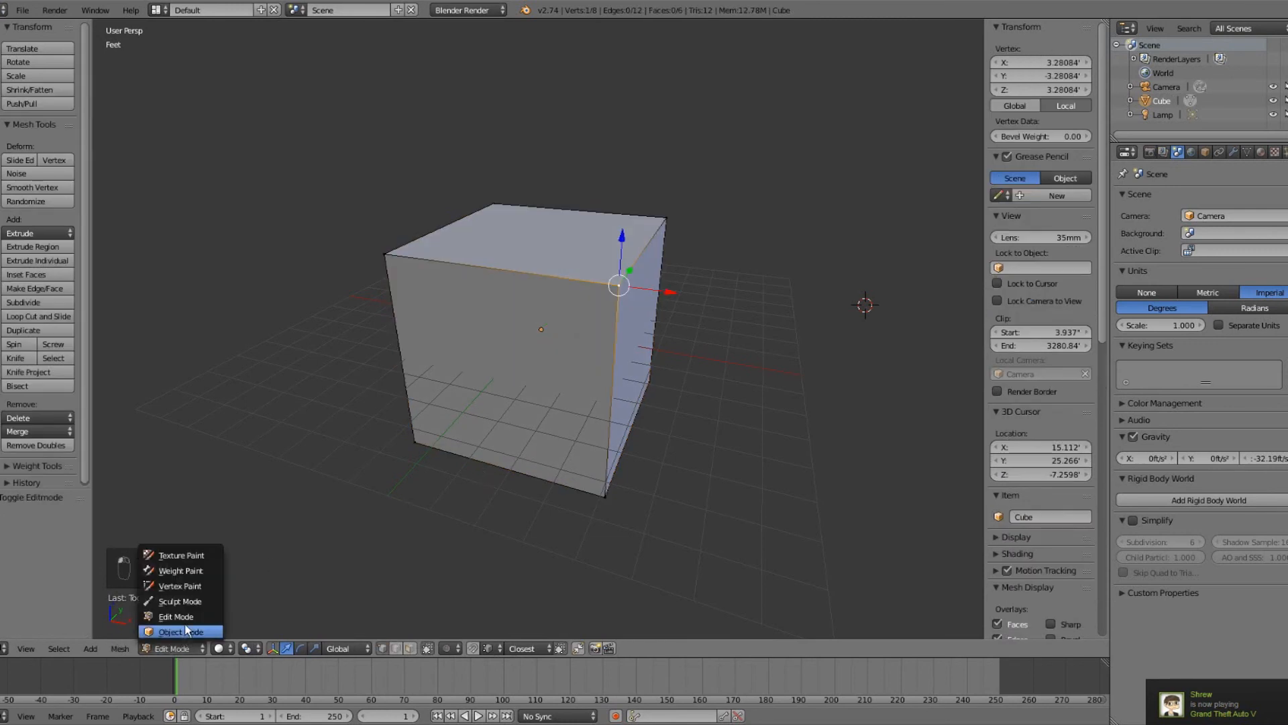
key(Tab)
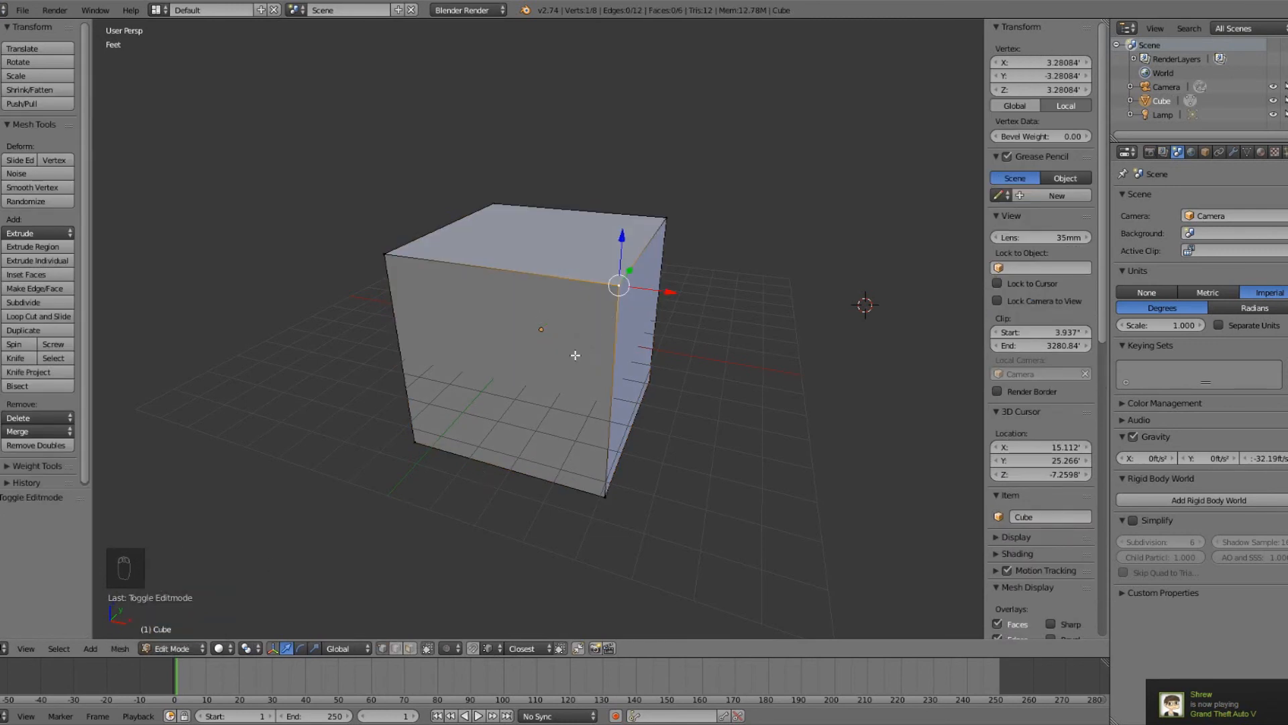
click(409, 648)
right_click(483, 365)
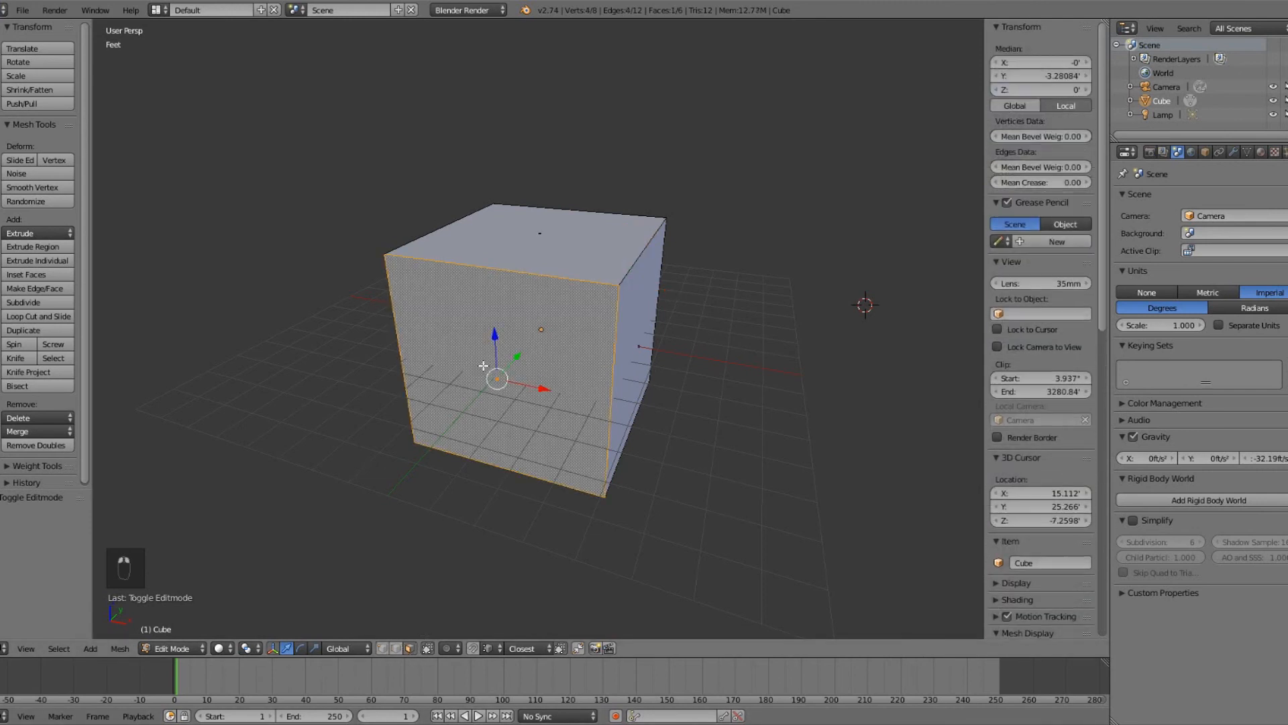
Extrude the cube's front face in place and scale the new face inward to about 0.864.
key(e)
right_click(791, 310)
key(s)
click(756, 325)
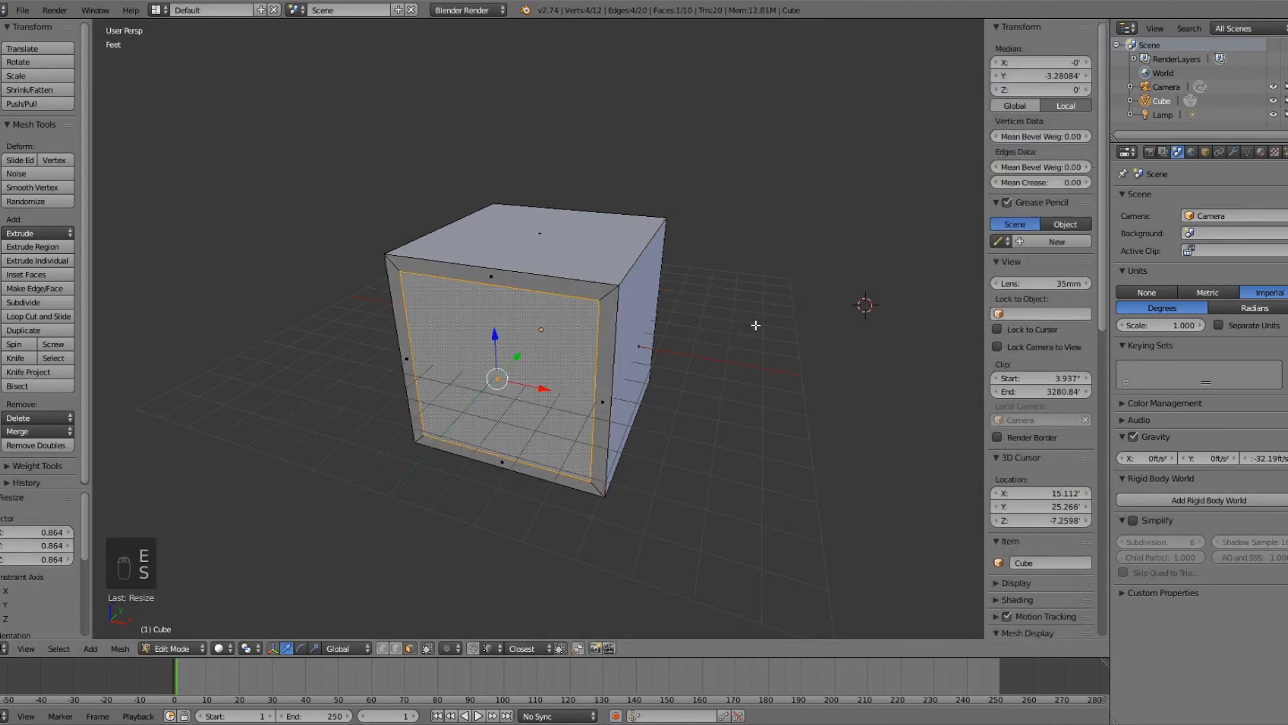
Extrude the inset front face in place, move the new face freely and return to Object Mode.
key(e)
right_click(714, 352)
key(g)
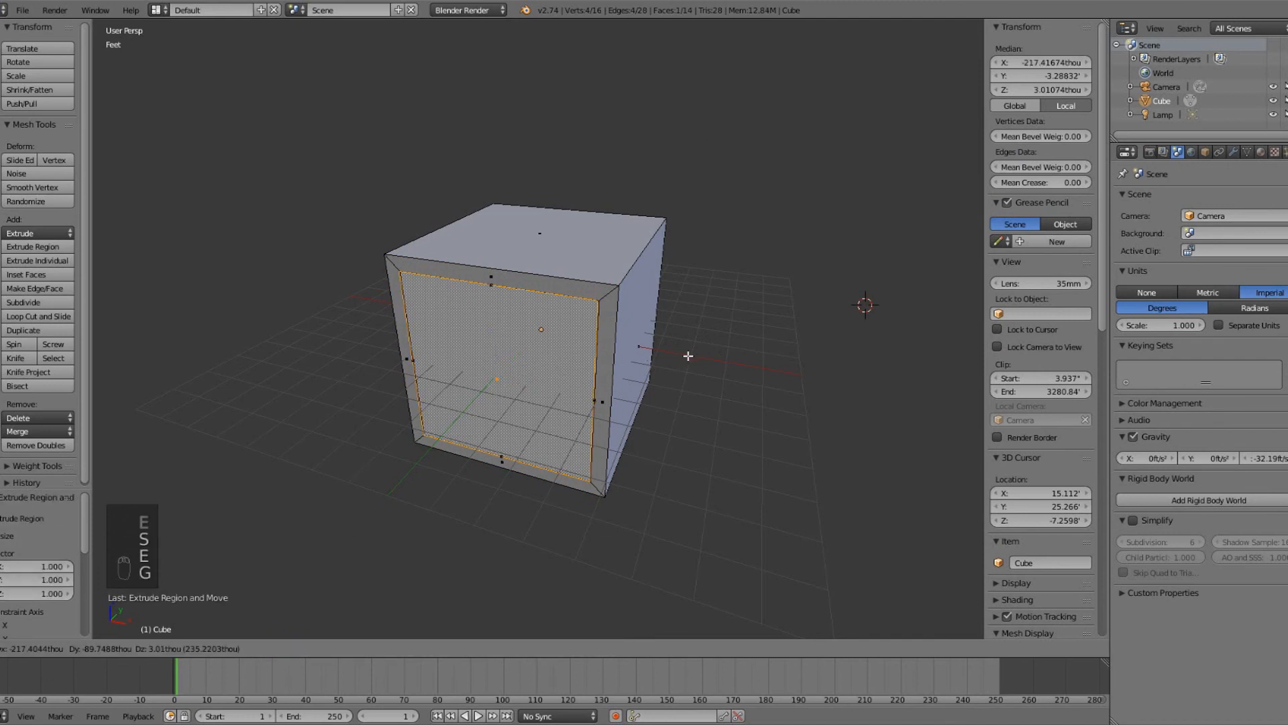
click(714, 308)
key(Tab)
middle_drag(715, 308, 542, 364)
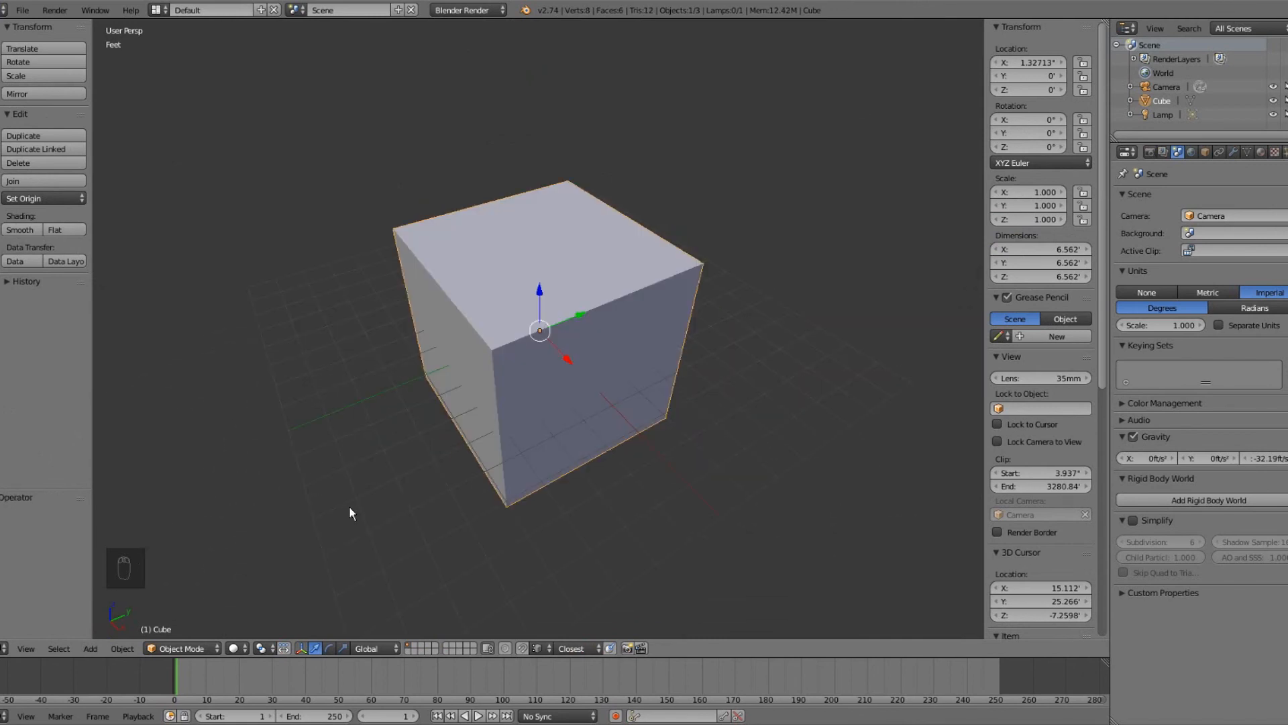
Toggle the cube between Object Mode and Edit Mode, finishing in Edit Mode.
key(Tab)
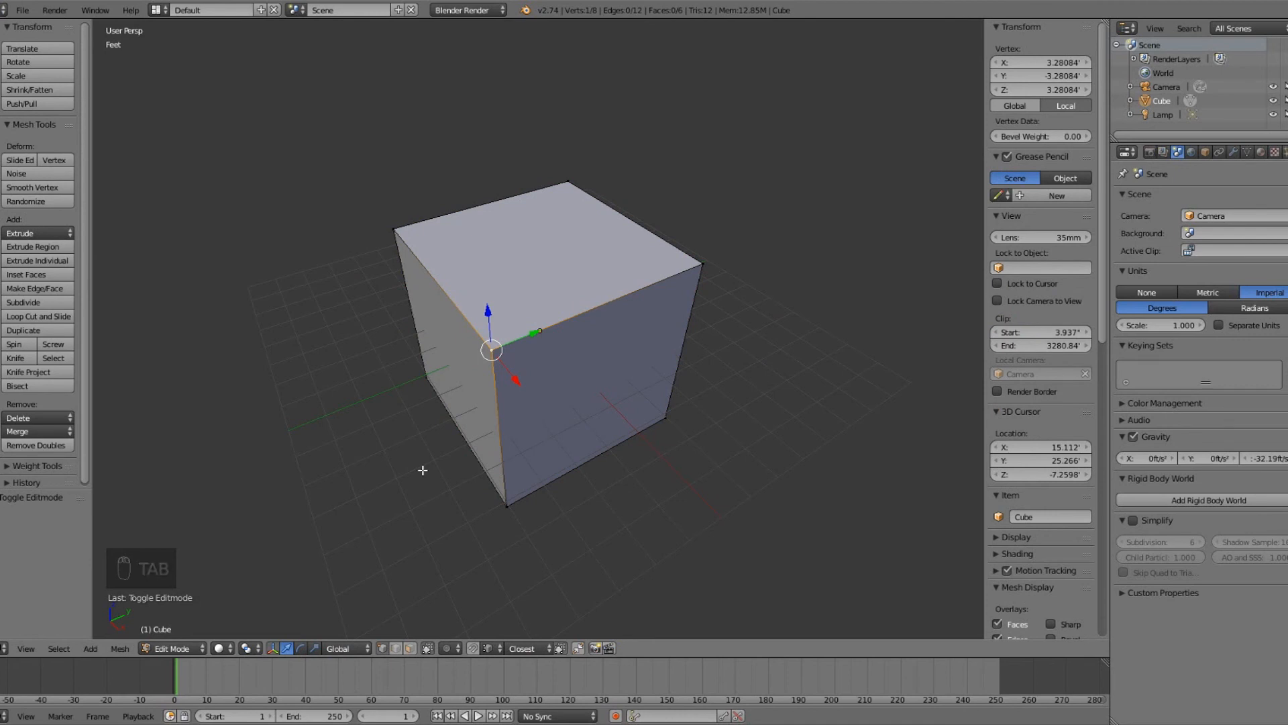
key(Tab)
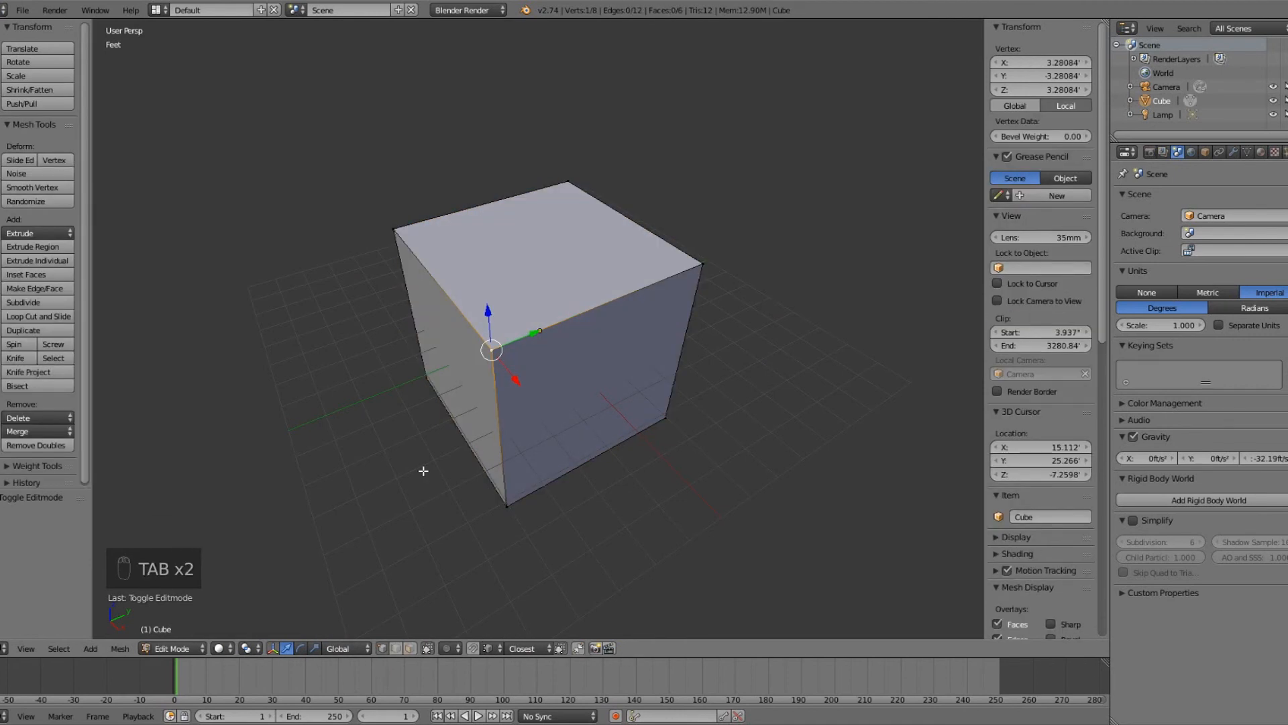
middle_drag(421, 400, 526, 356)
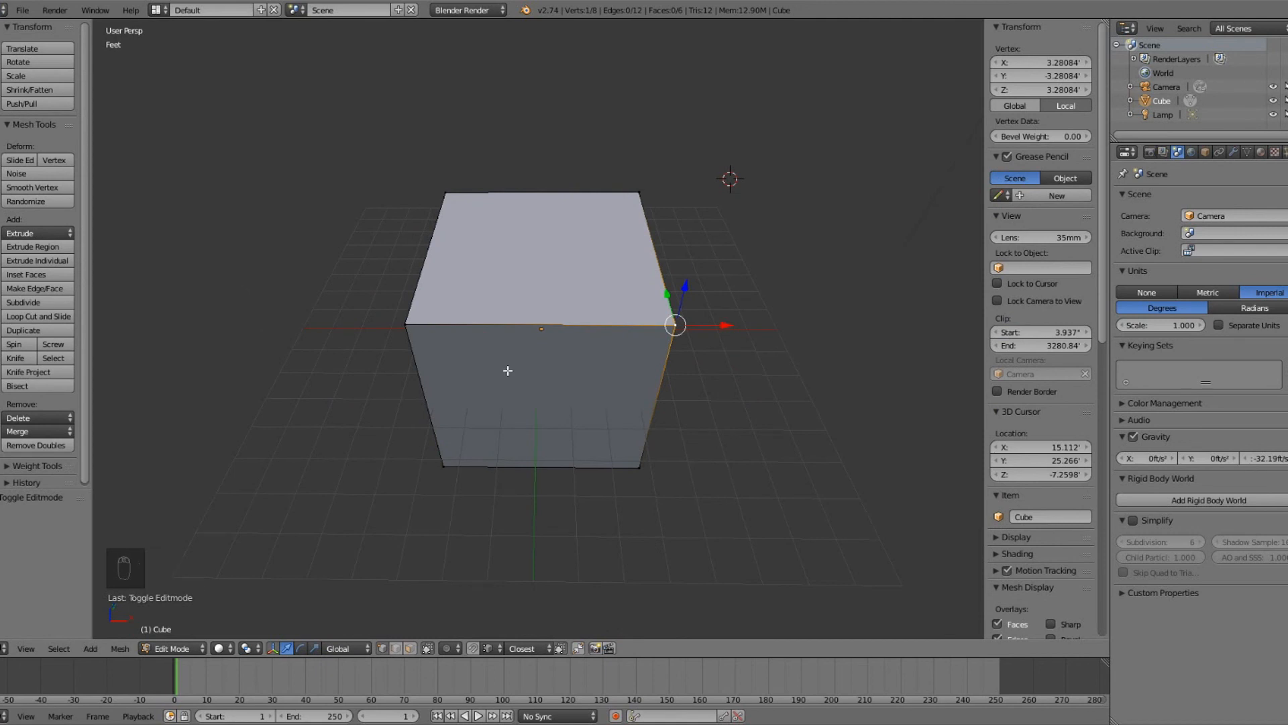
Place the 3D cursor at several spots around the cube, ending at about X 4.04', Y 9.90', Z -13.10'.
drag(738, 87, 832, 328)
drag(805, 382, 596, 144)
middle_drag(542, 324, 754, 296)
click(746, 302)
drag(710, 362, 686, 428)
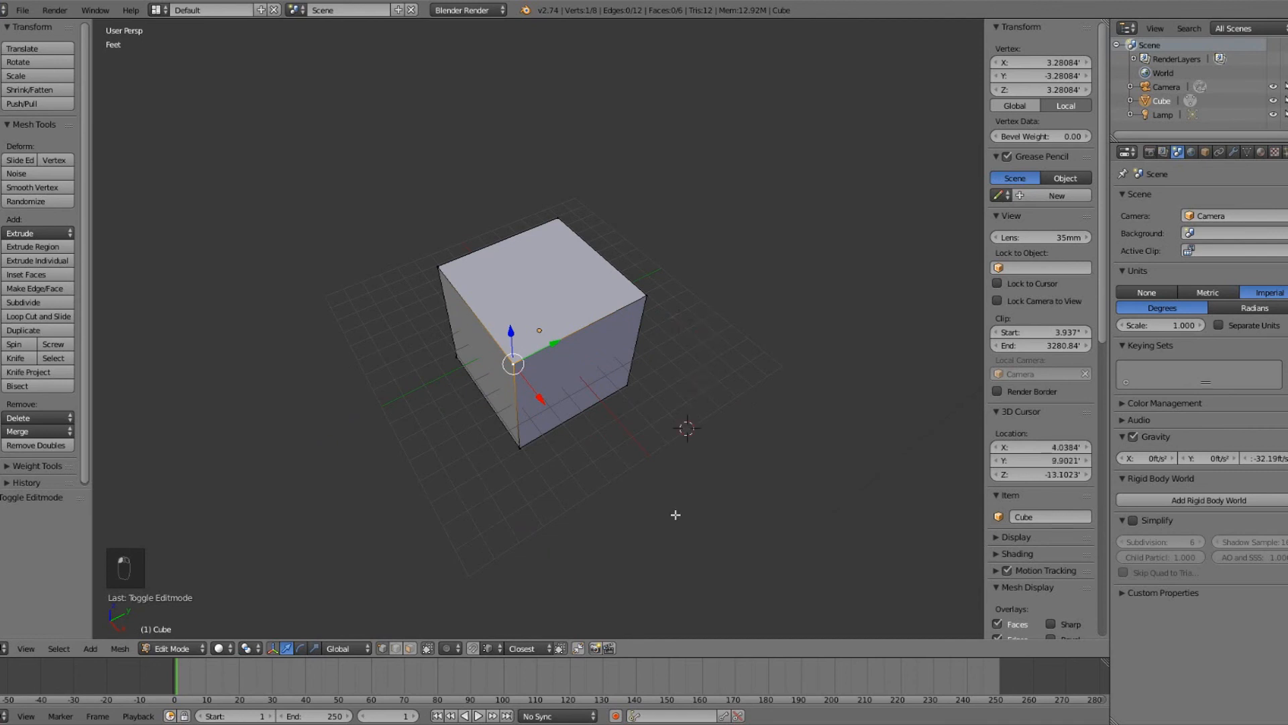
Reposition the 3D cursor progressively closer to the cube, ending at about X 3.06', Y 7.44', Z -14.91'.
click(752, 371)
click(736, 416)
click(678, 480)
middle_drag(678, 480, 732, 483)
click(630, 391)
click(614, 373)
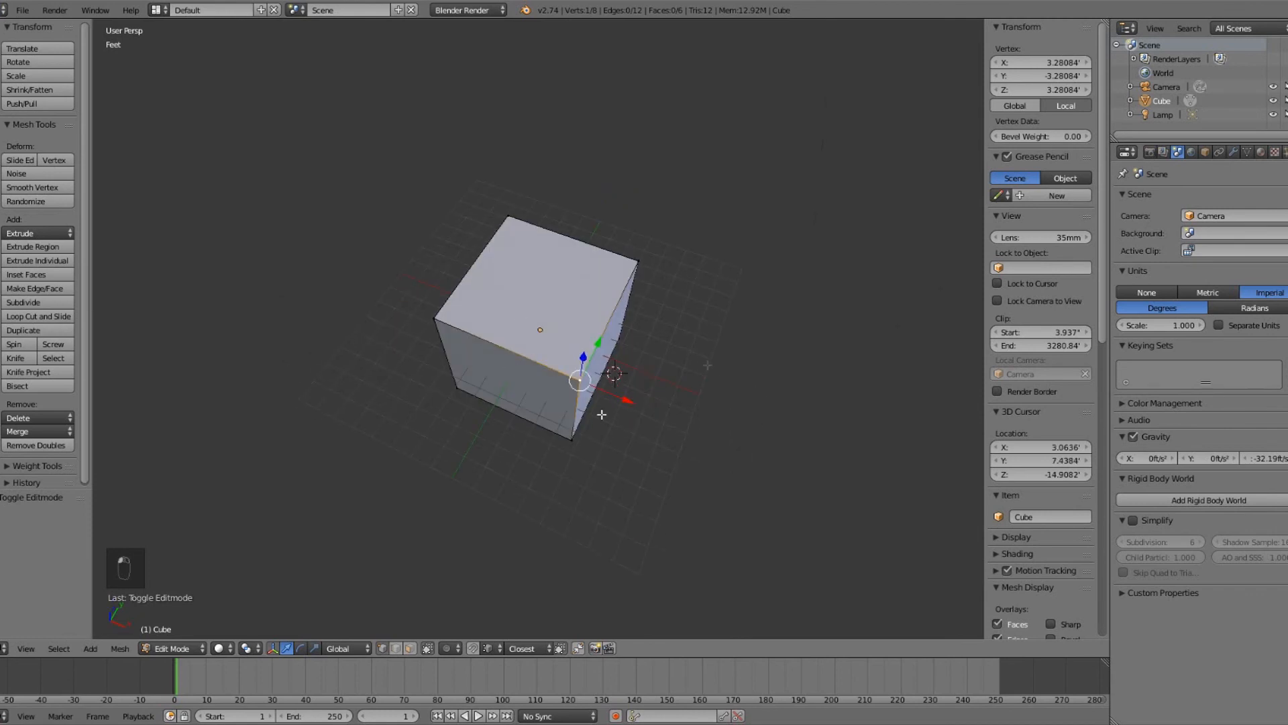
middle_drag(570, 453, 673, 382)
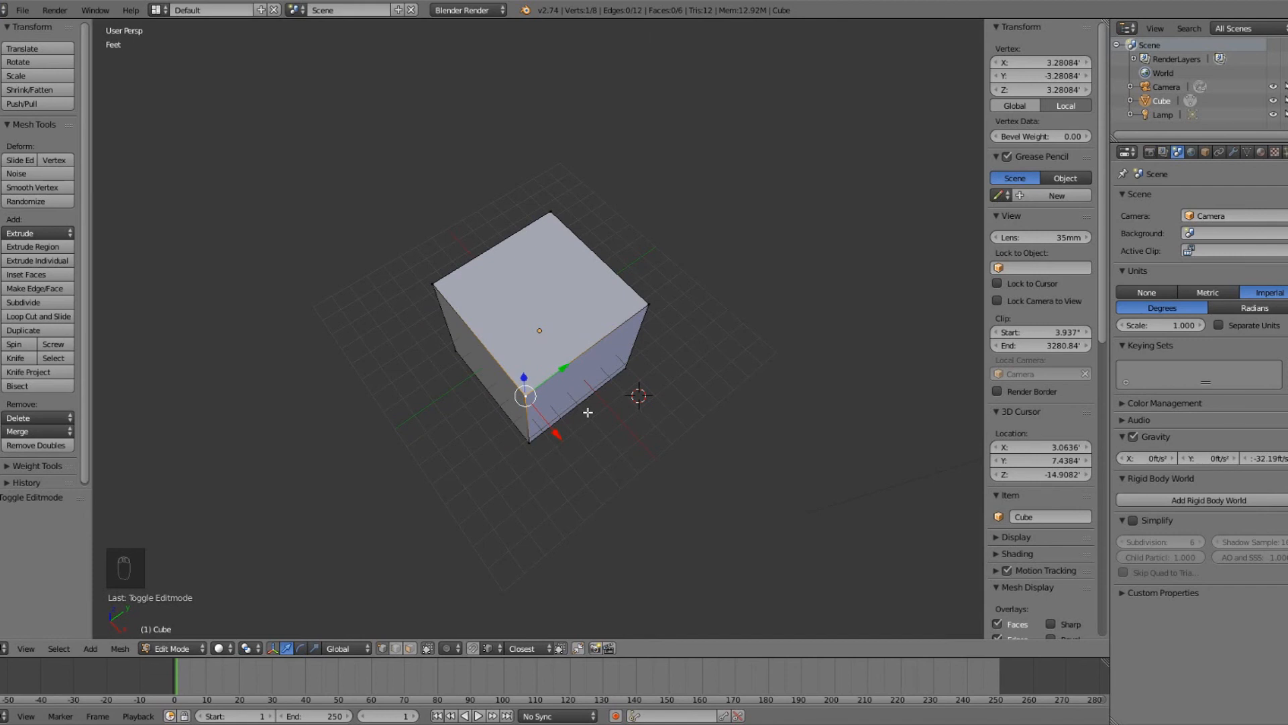
Extend the selected corner vertex to all four vertices of the cube's top face.
key(shift+s)
key(g)
key(Escape)
shift+right_click(633, 287)
shift+right_click(552, 213)
shift+right_click(434, 284)
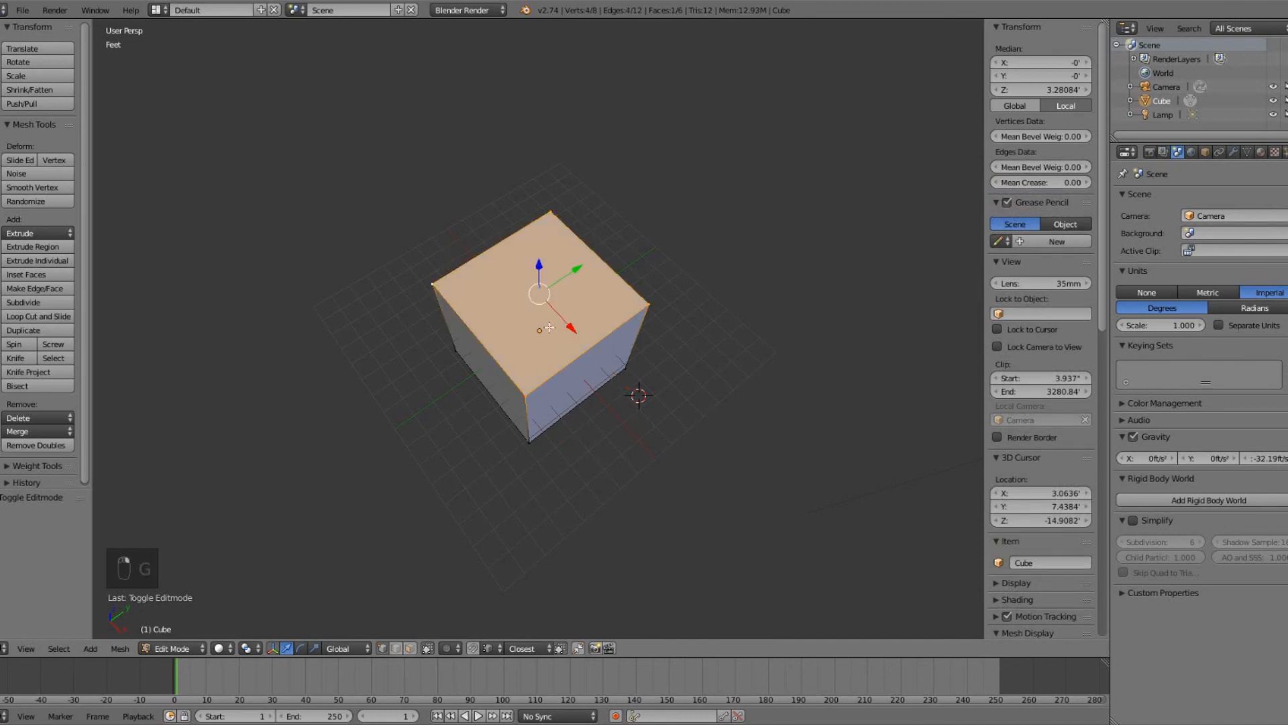
Try snapping the top face to the 3D cursor with the Offset option, and undo the snap.
key(shift+s)
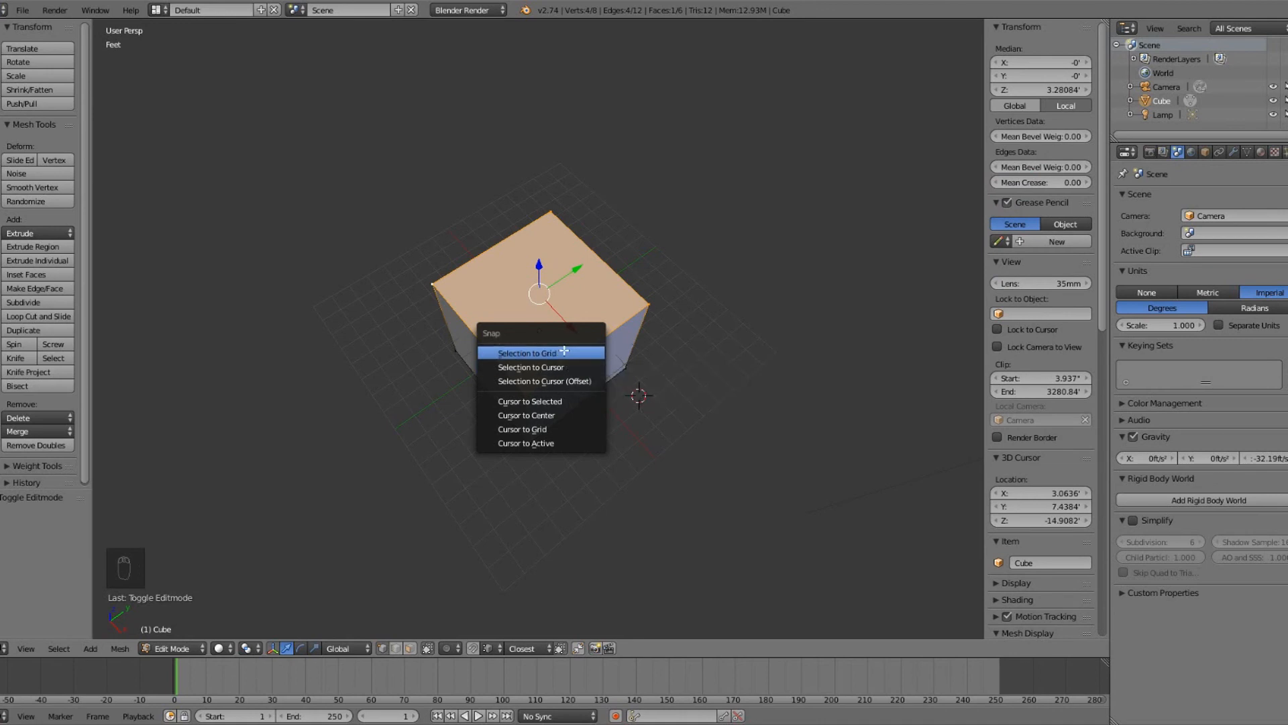
key(Escape)
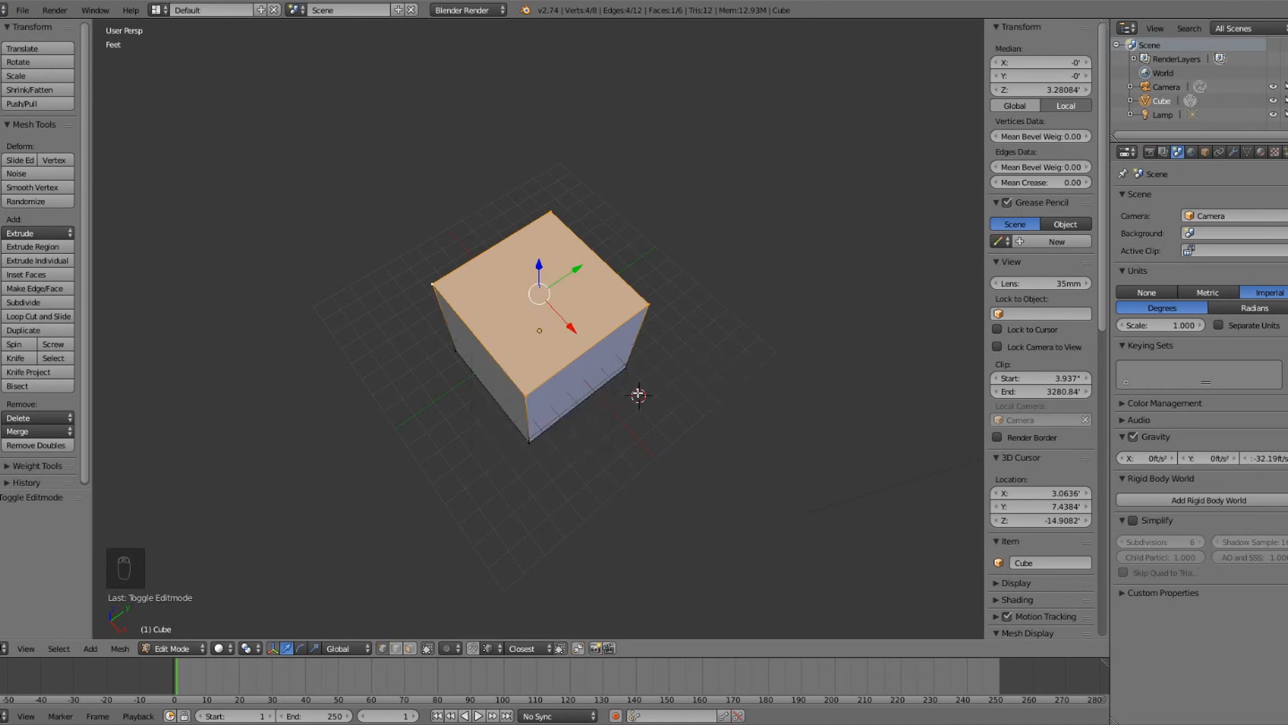
key(shift+s)
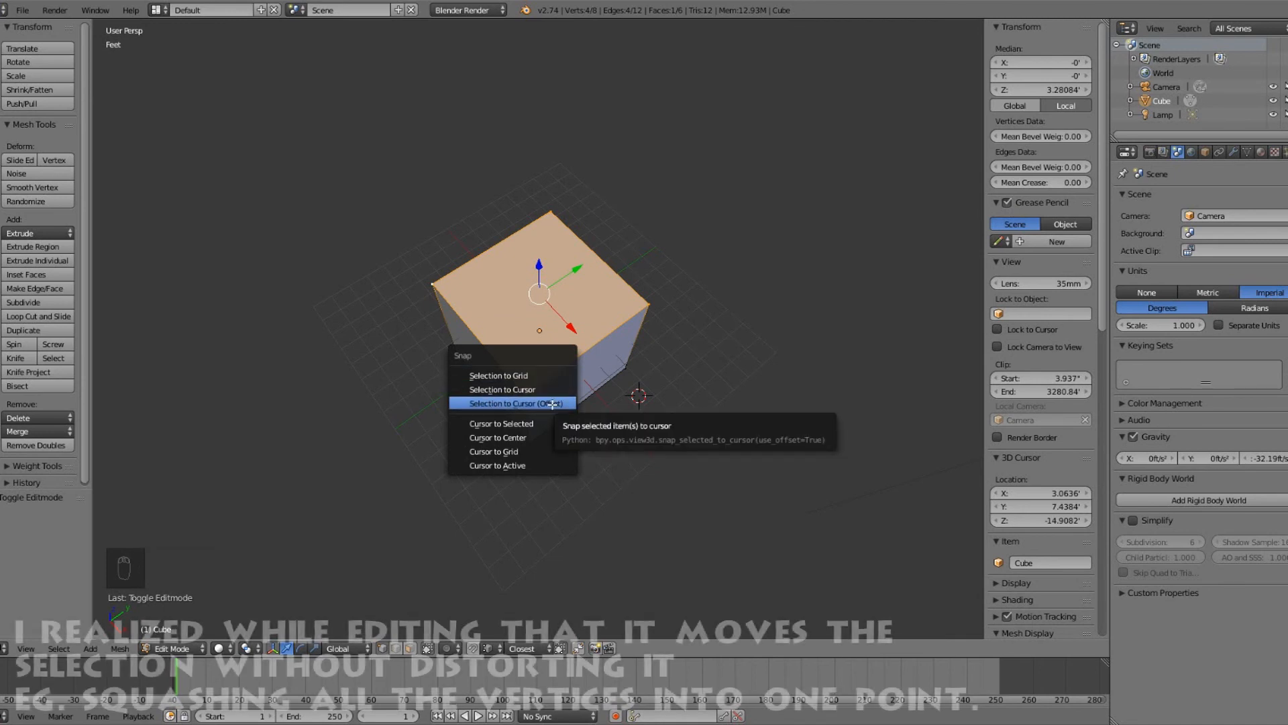
click(551, 403)
middle_drag(586, 523, 477, 336)
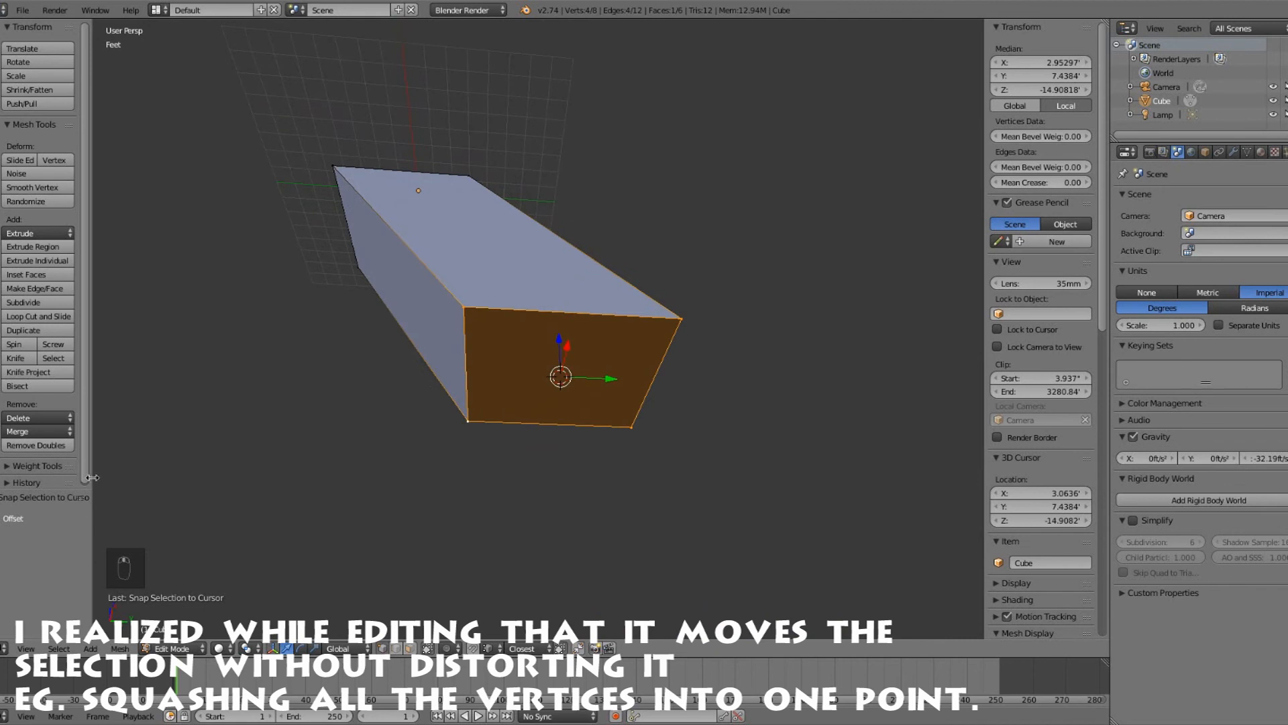
middle_drag(463, 376, 532, 496)
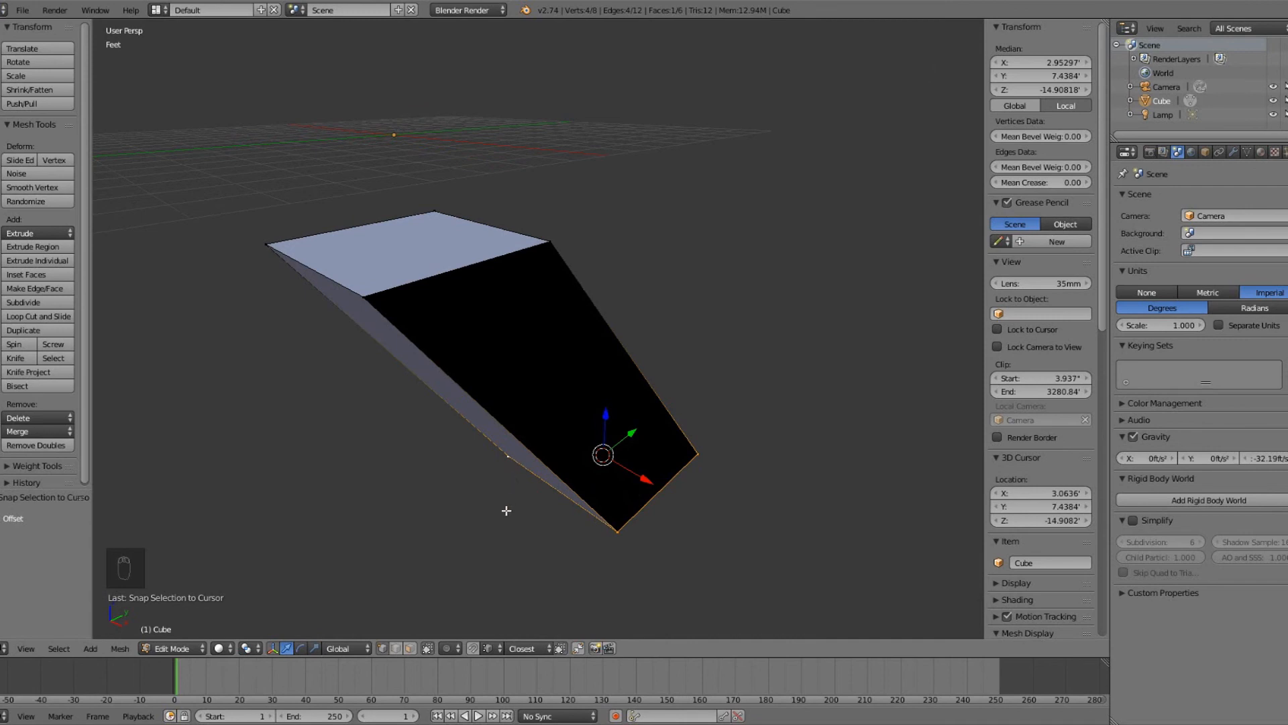
key(ctrl+z)
key(ctrl+z)
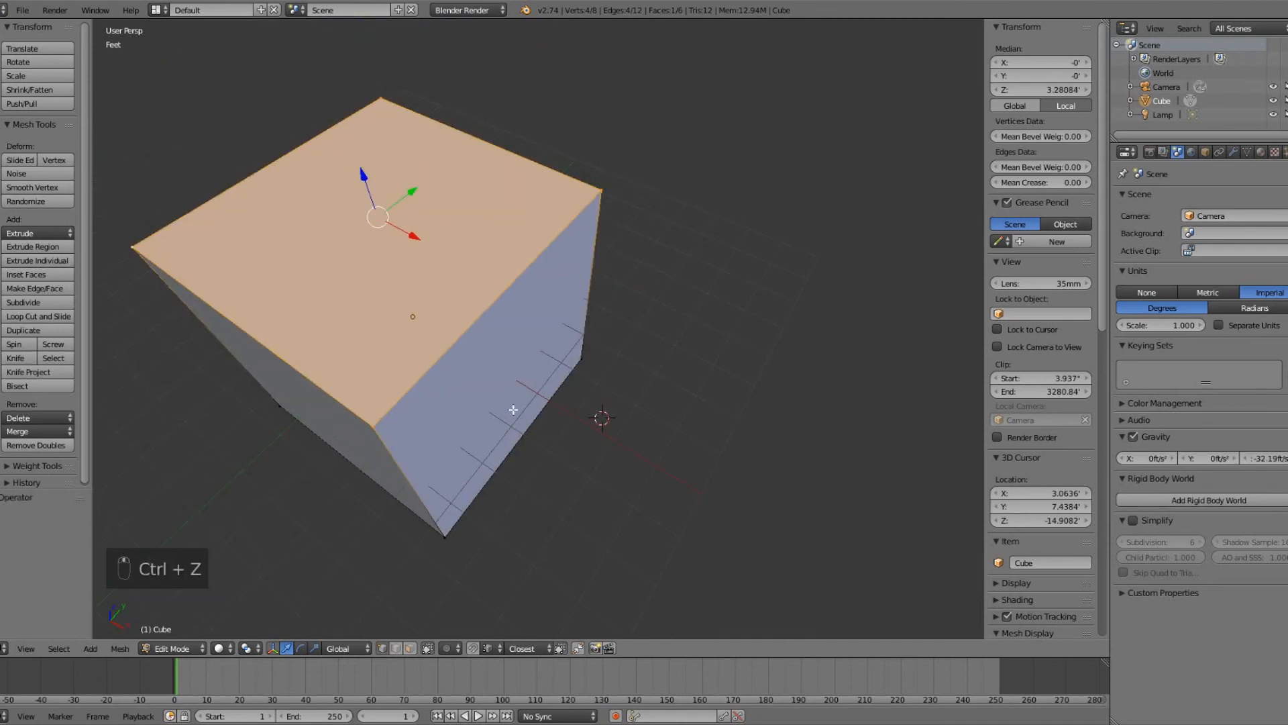
Snap the 3D cursor to the centre of the scene.
key(shift+s)
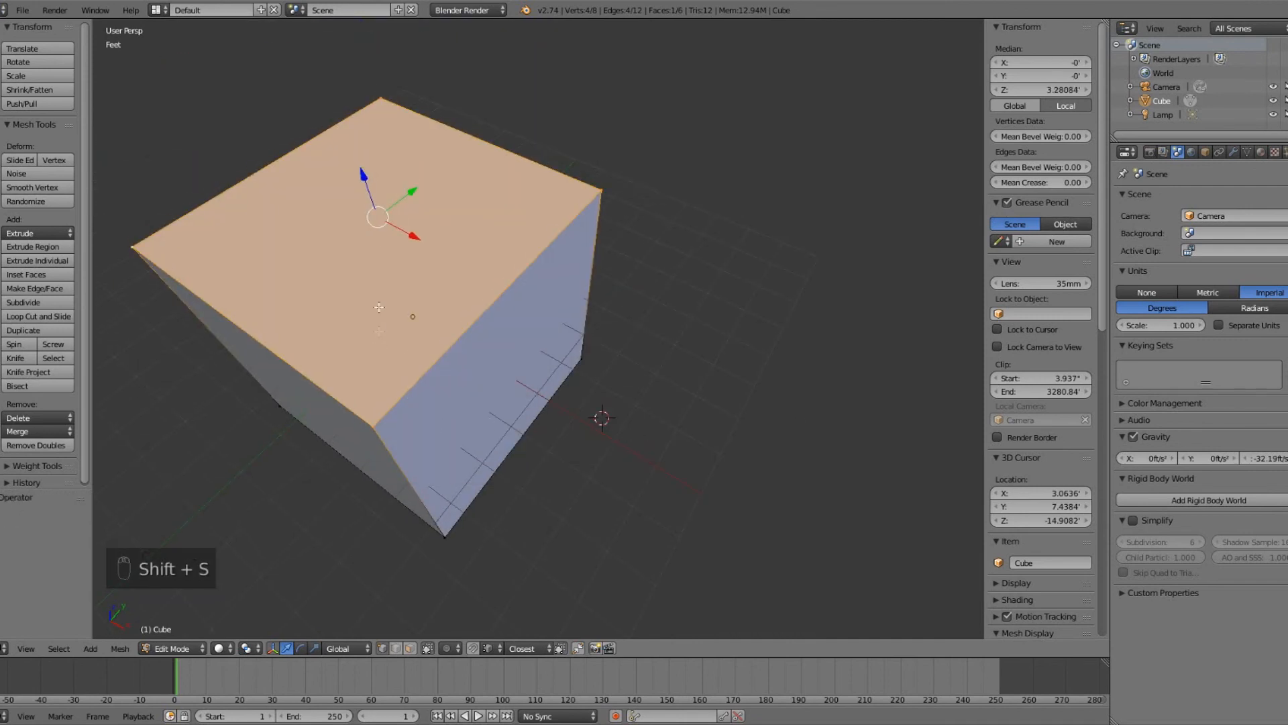
key(shift+s)
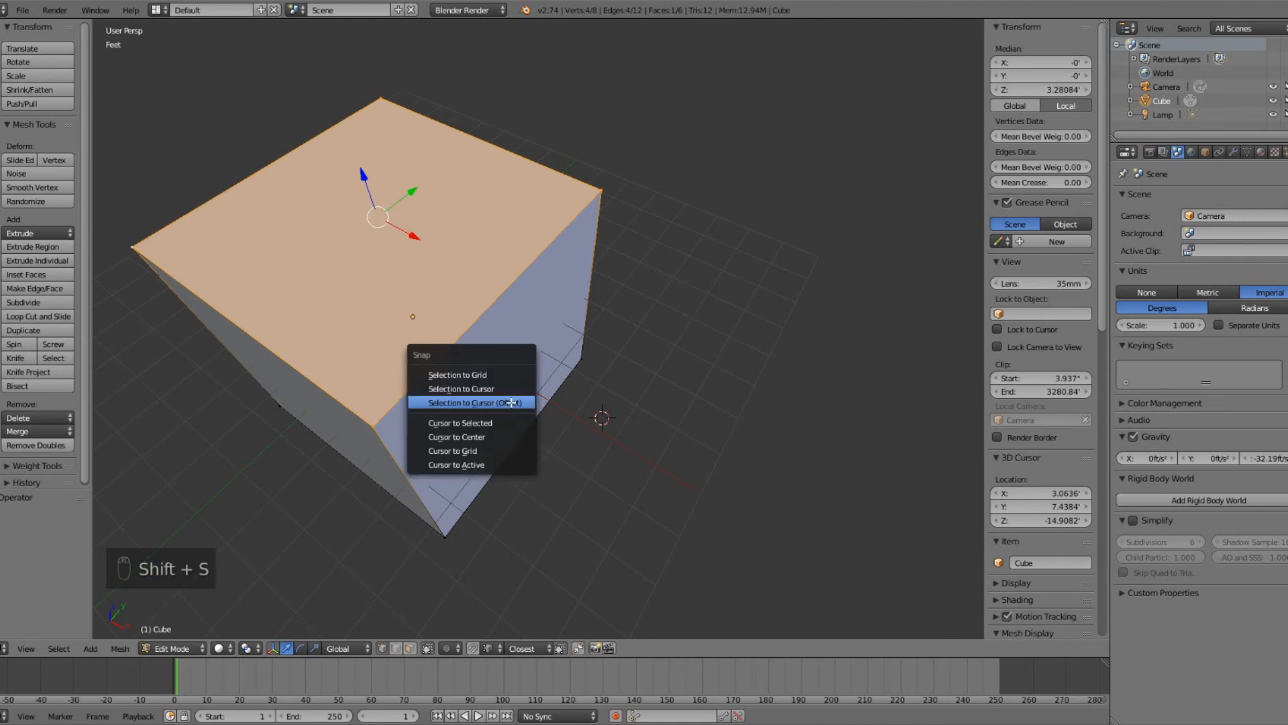
click(502, 435)
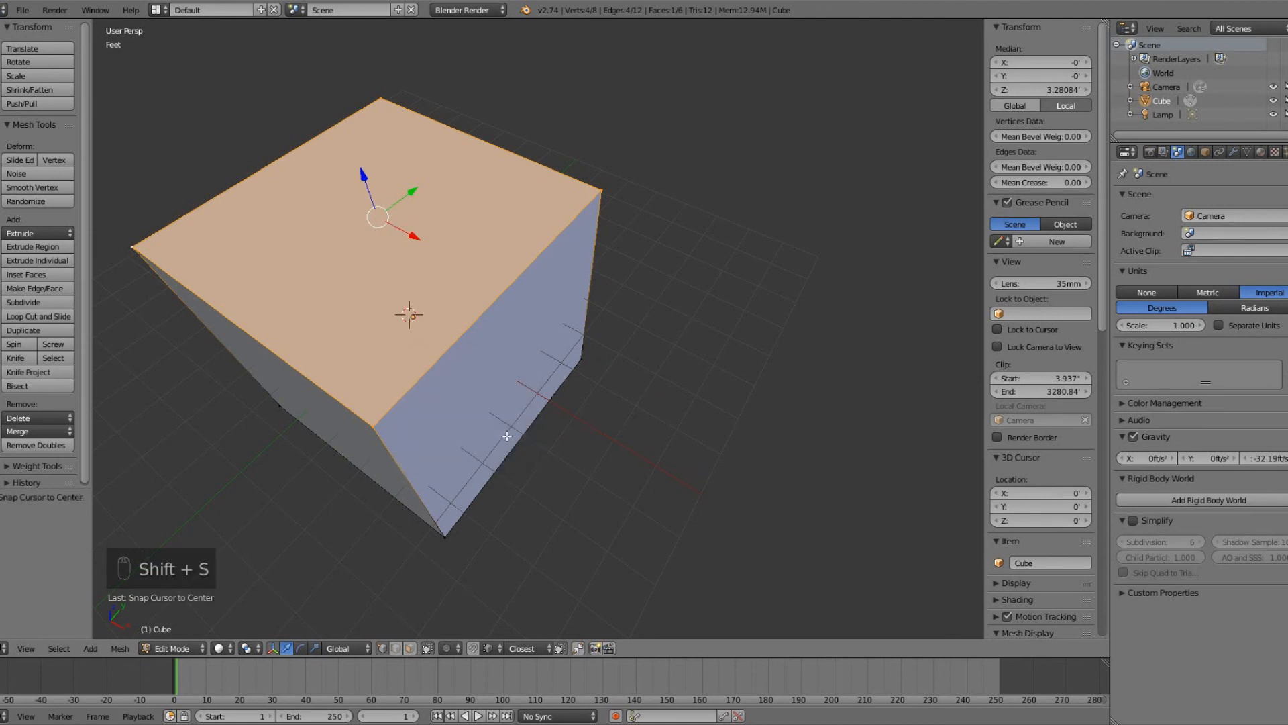
scroll(509, 435, down, 6)
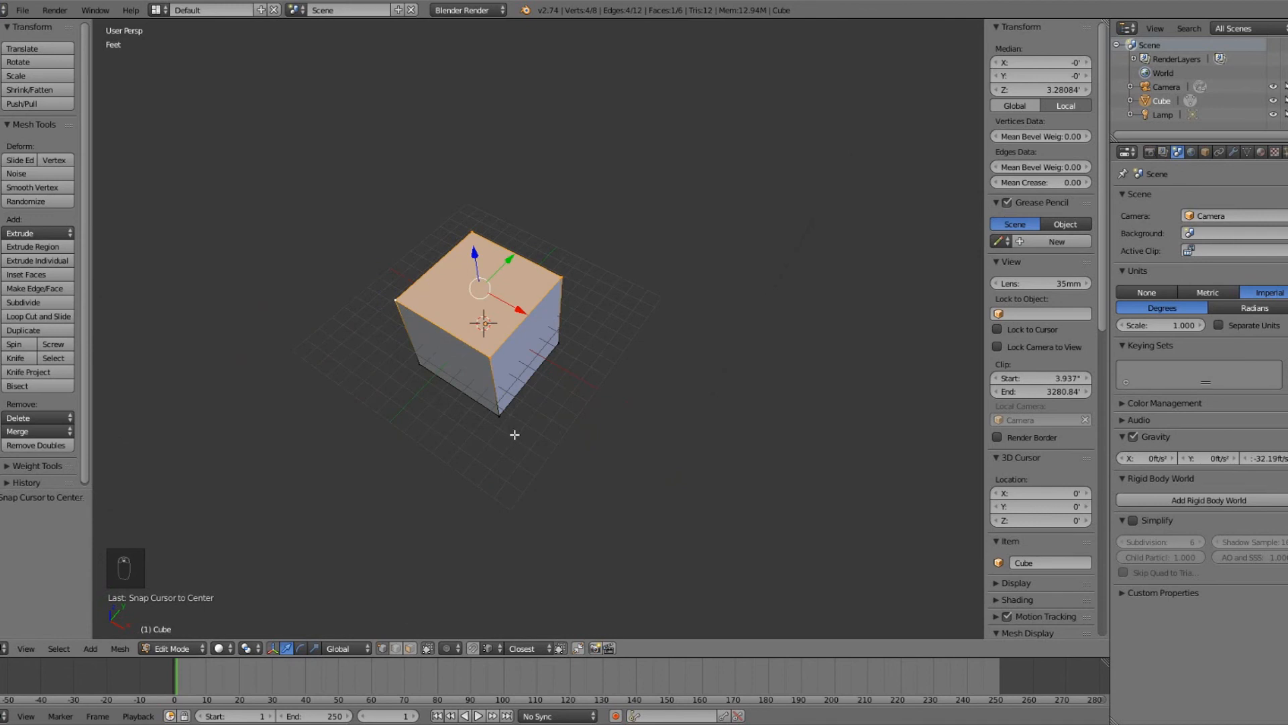
Return to Object Mode and delete the cube.
key(Tab)
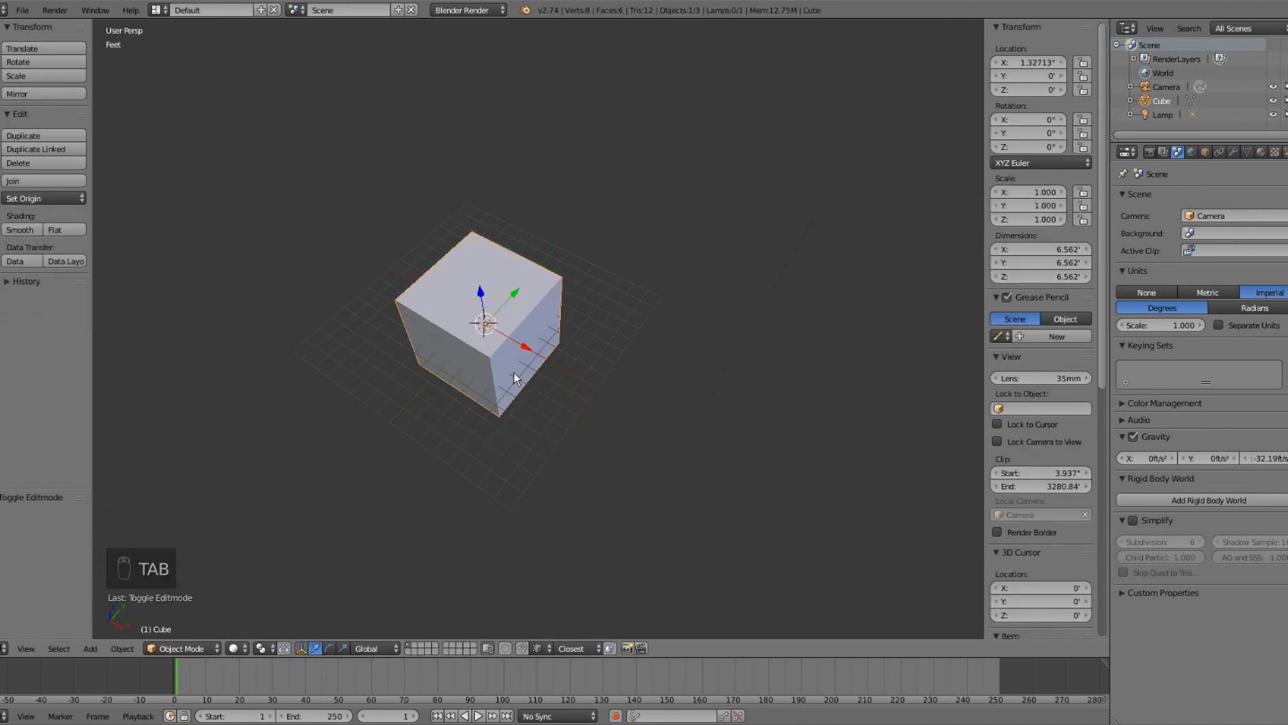
key(x)
click(513, 370)
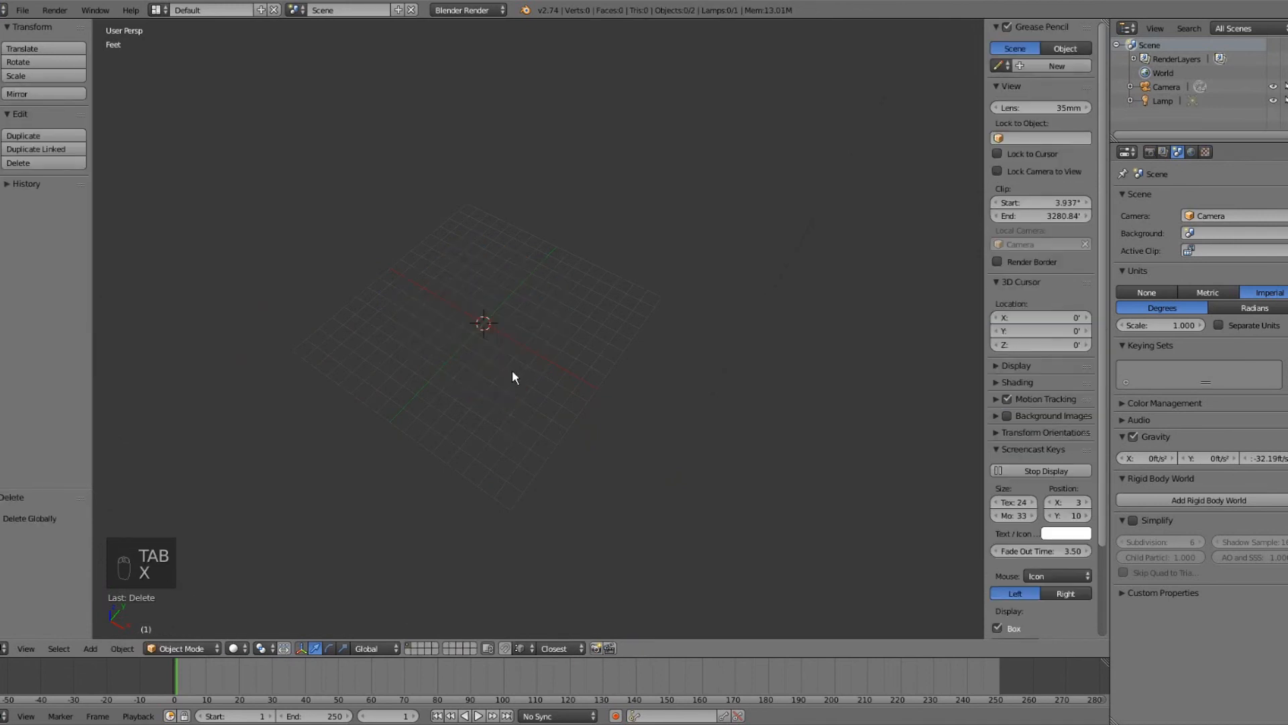
Add two planes and move them along X to opposite sides of the 3D cursor, the second to about X 3.46'.
key(shift+a)
click(546, 373)
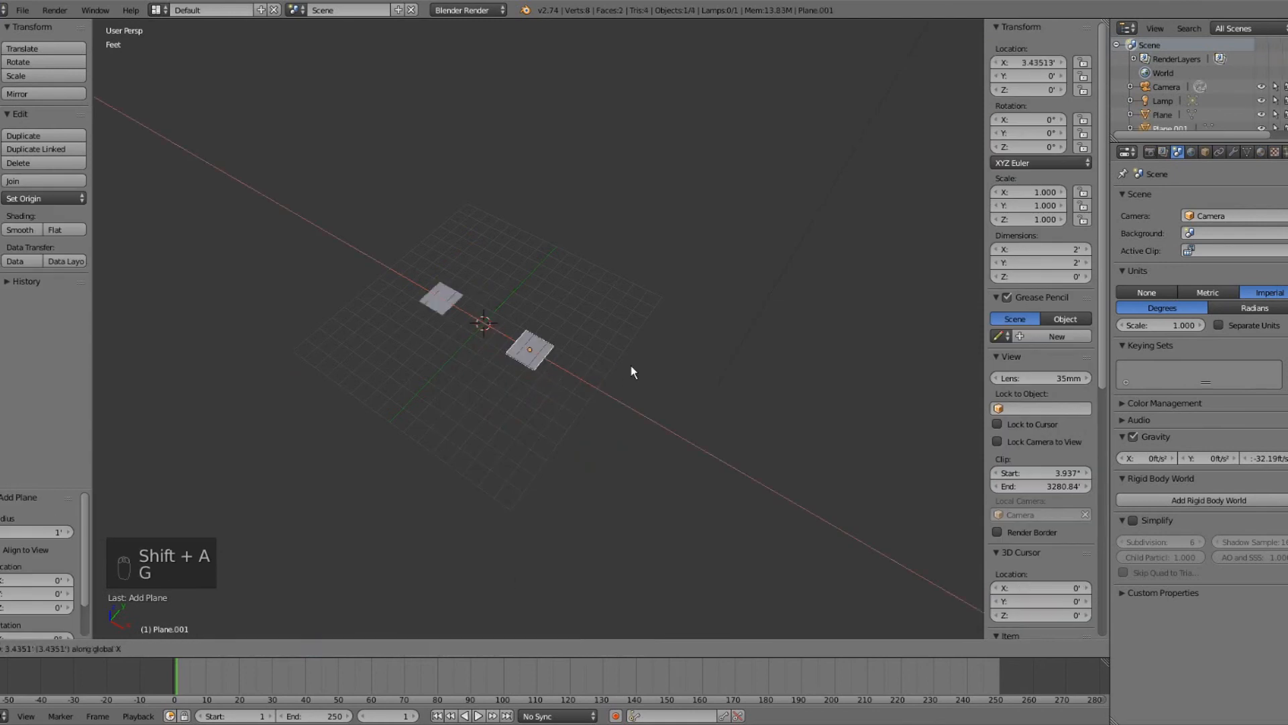
click(632, 371)
Move the positive-X plane along the X axis, settling it at about X 3.26'.
scroll(452, 391, up, 9)
scroll(438, 395, down, 5)
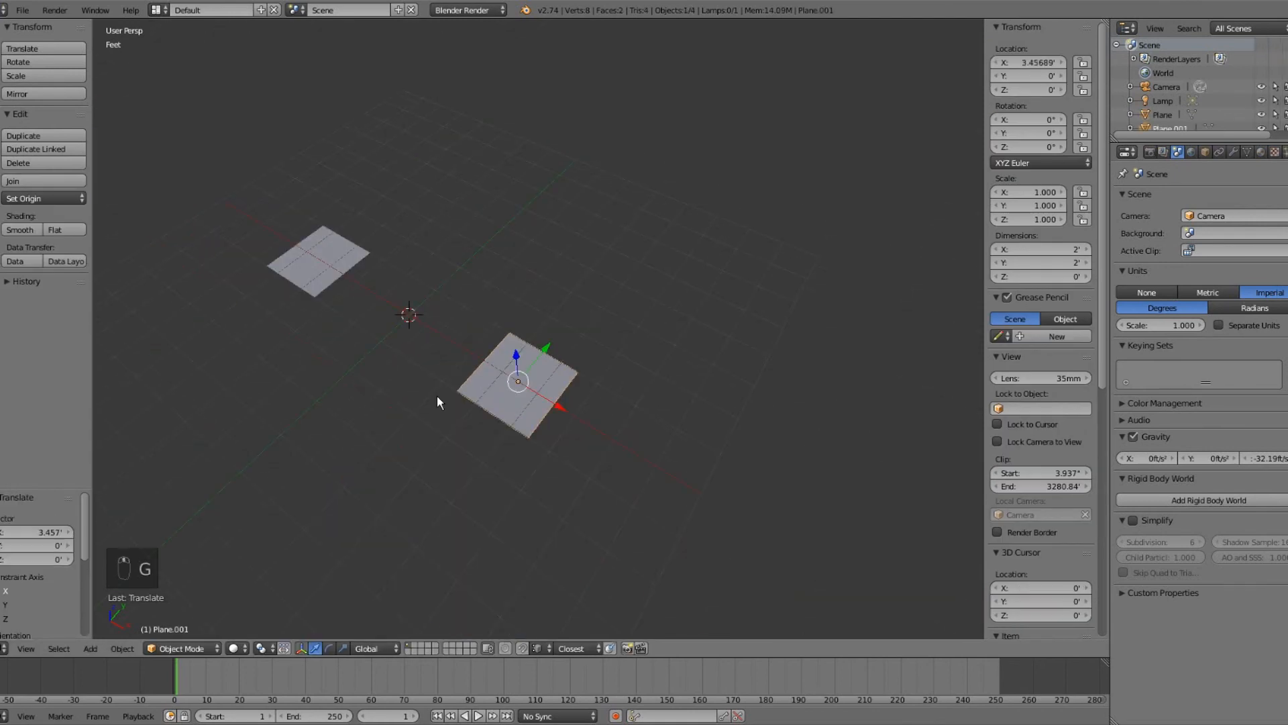
middle_drag(454, 406, 500, 396)
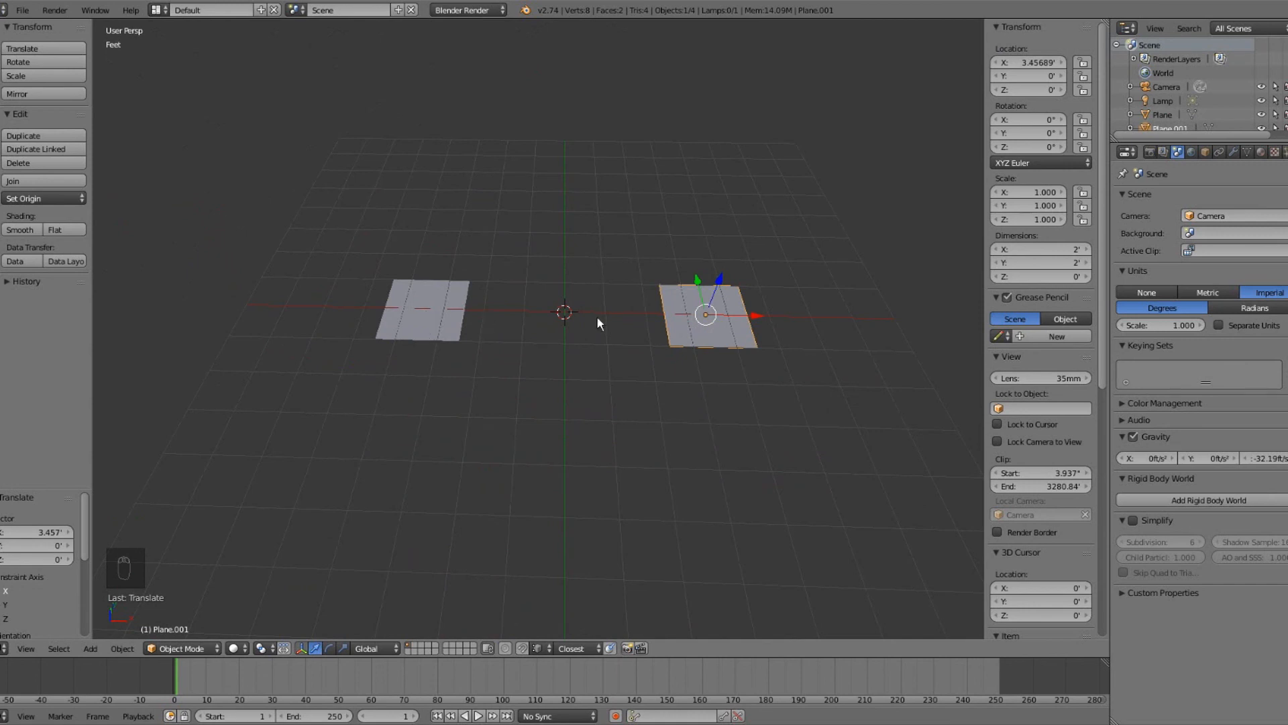
key(g)
key(x)
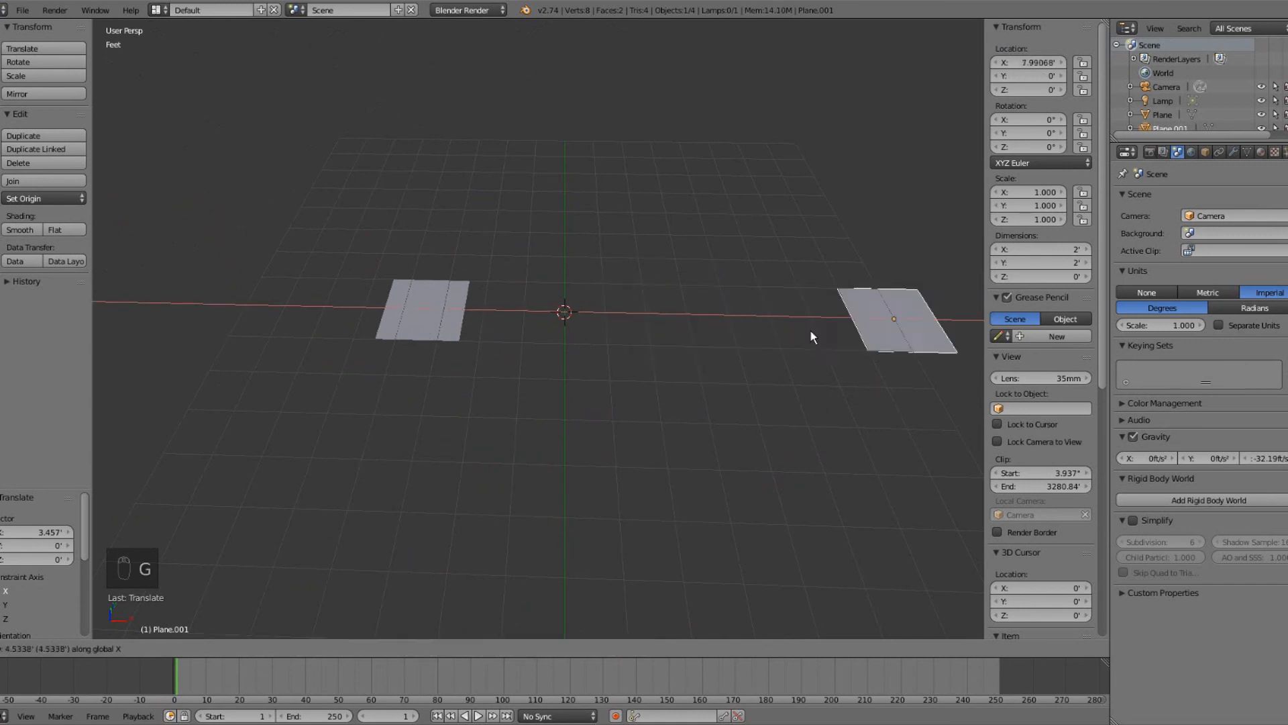
click(762, 338)
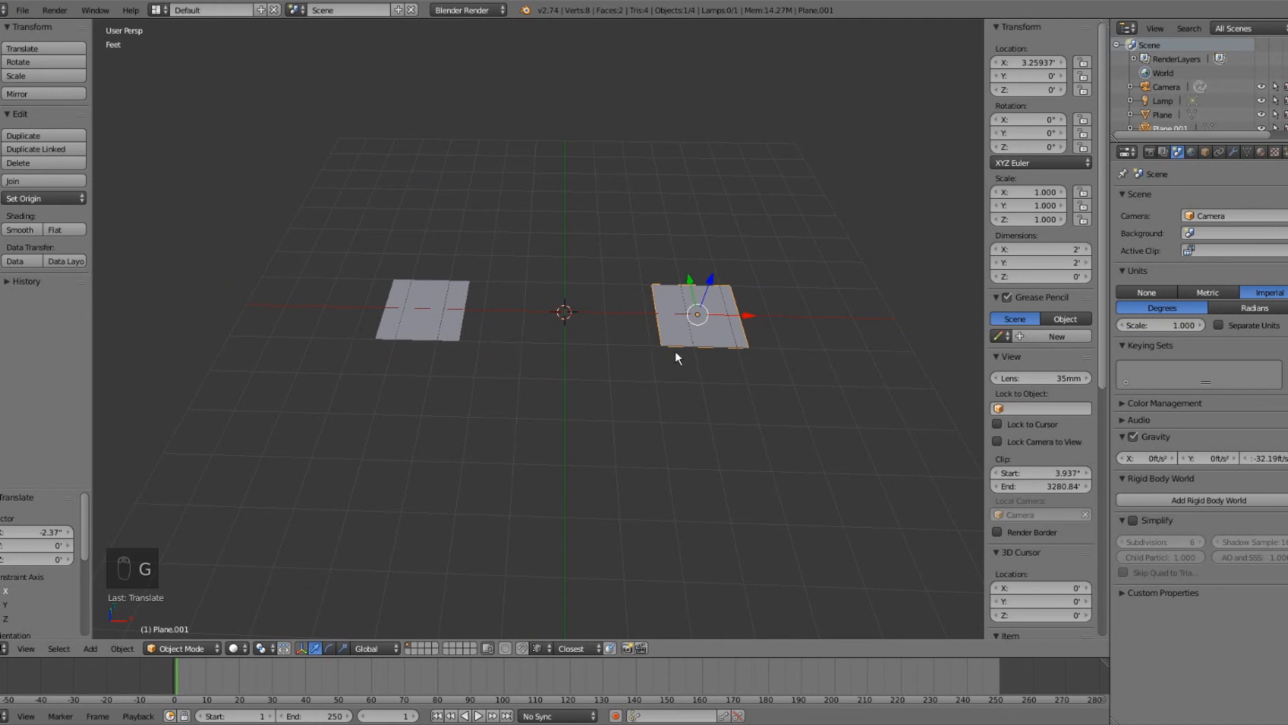
Place the 3D cursor repeatedly over and around the negative-X plane and the grid centre, ending between the two planes.
click(452, 323)
click(446, 324)
click(430, 320)
click(410, 314)
click(420, 287)
click(527, 208)
click(585, 291)
click(584, 336)
click(540, 325)
click(532, 286)
click(546, 284)
click(561, 294)
click(562, 317)
click(529, 316)
click(589, 291)
click(578, 320)
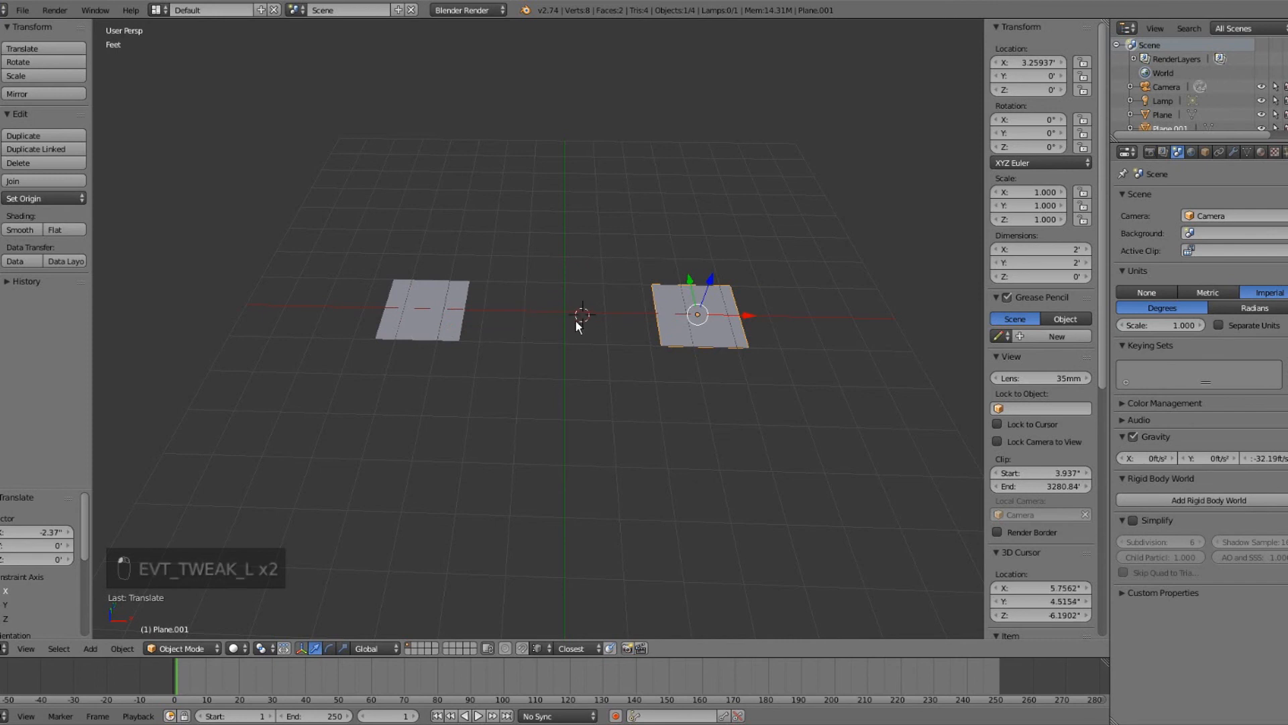
click(562, 315)
click(563, 316)
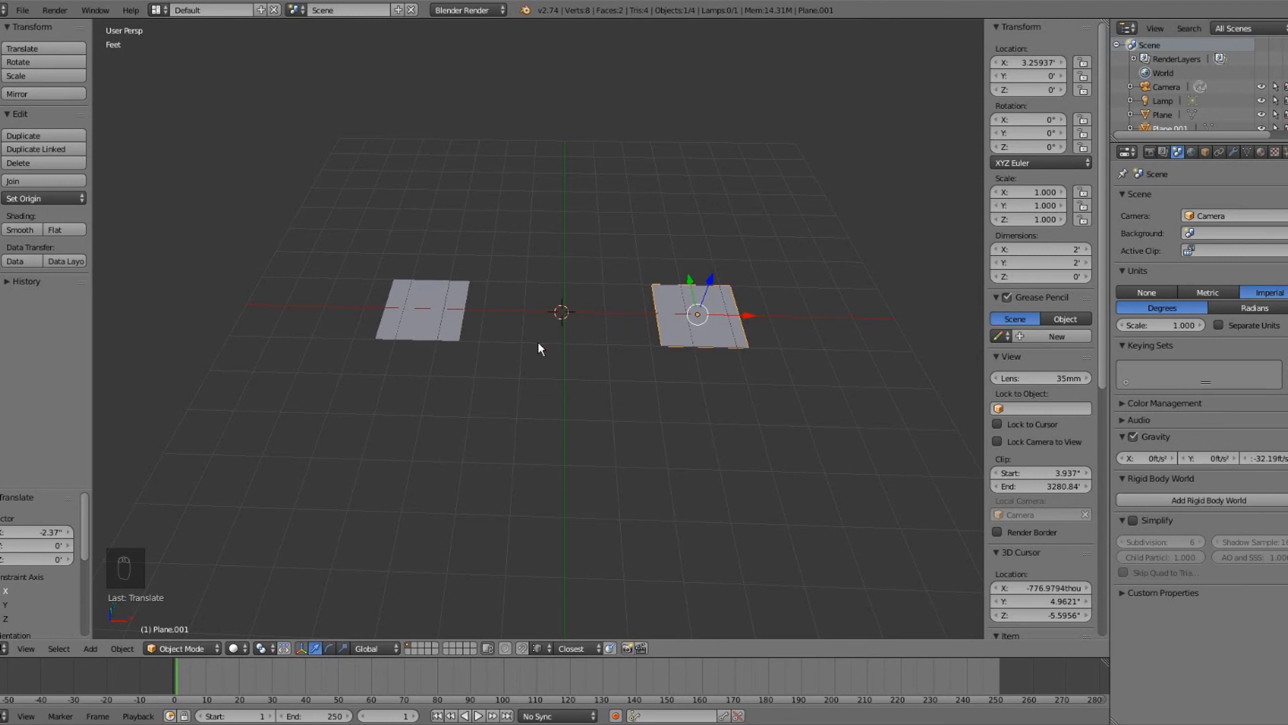
Select the two planes alternately, ending with the positive-X plane selected.
right_click(428, 332)
right_click(660, 329)
right_click(452, 323)
right_click(708, 319)
Move the 3D cursor around the negative-X plane in several placements and bring it back midway between the planes.
click(530, 332)
click(463, 440)
click(383, 400)
click(380, 302)
click(428, 238)
click(564, 288)
click(567, 312)
click(563, 308)
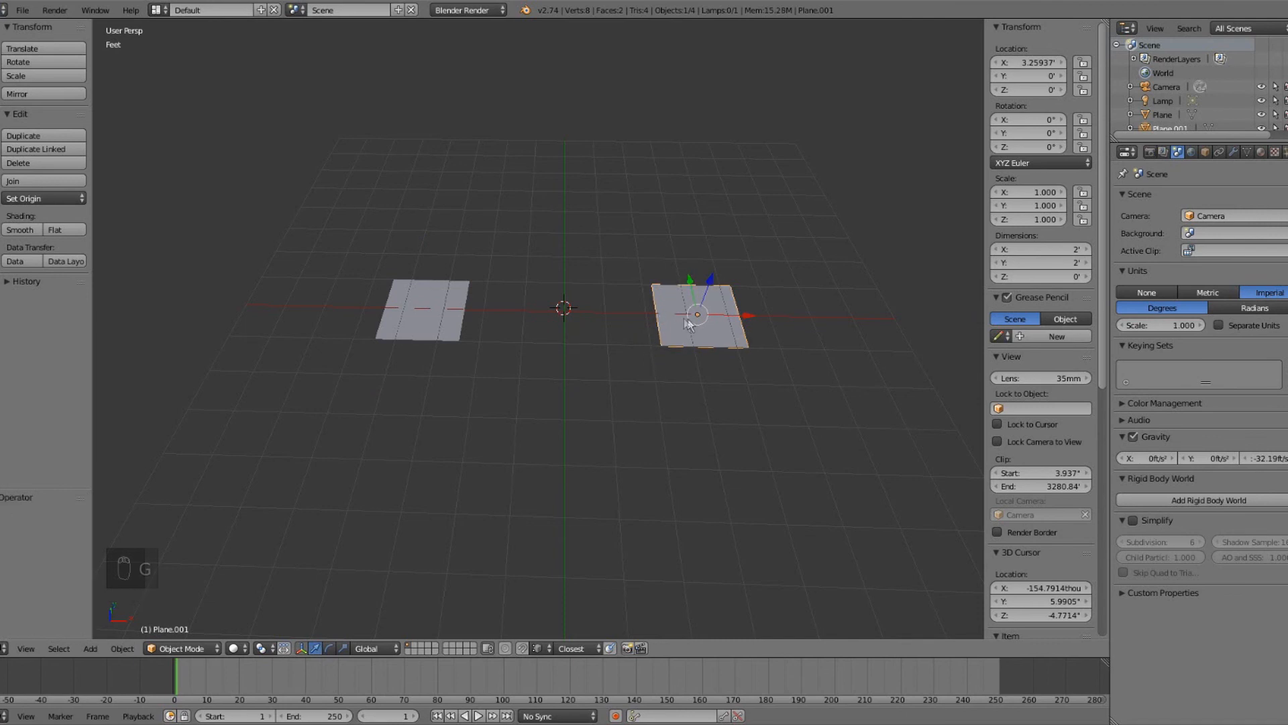
Try moving the positive-X plane freely to a spot behind and above the negative-X plane.
key(g)
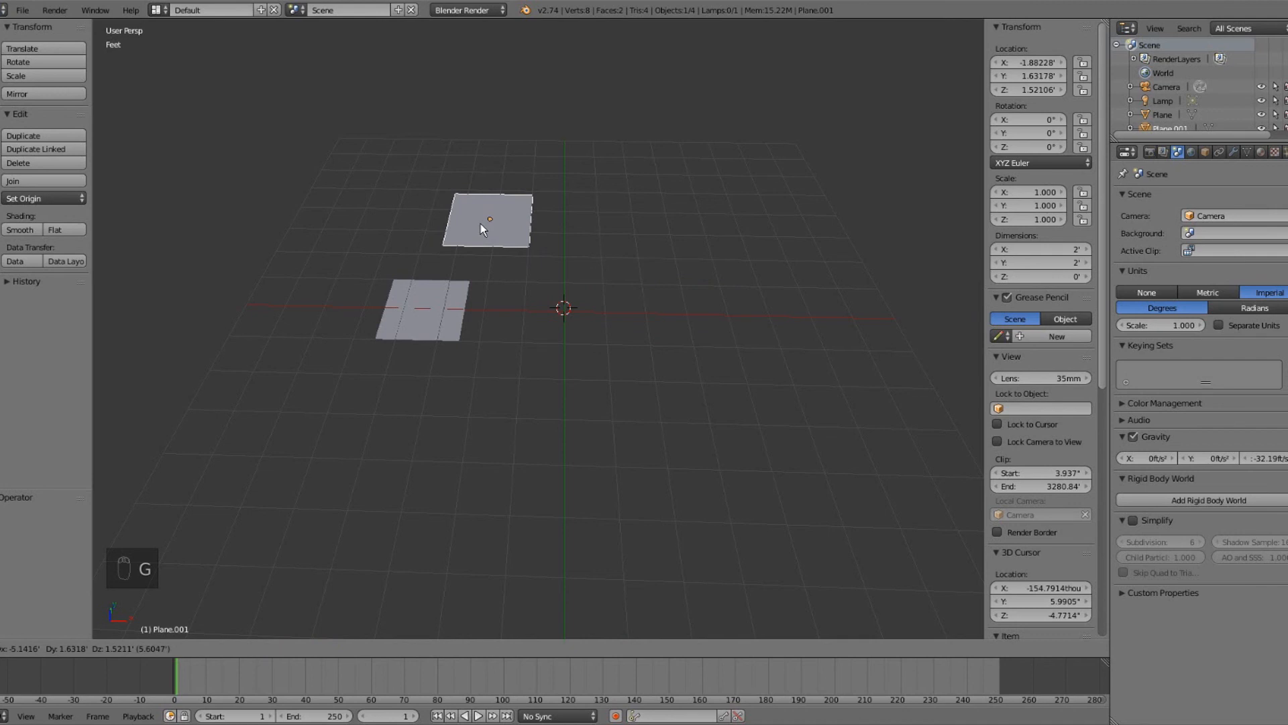
click(480, 225)
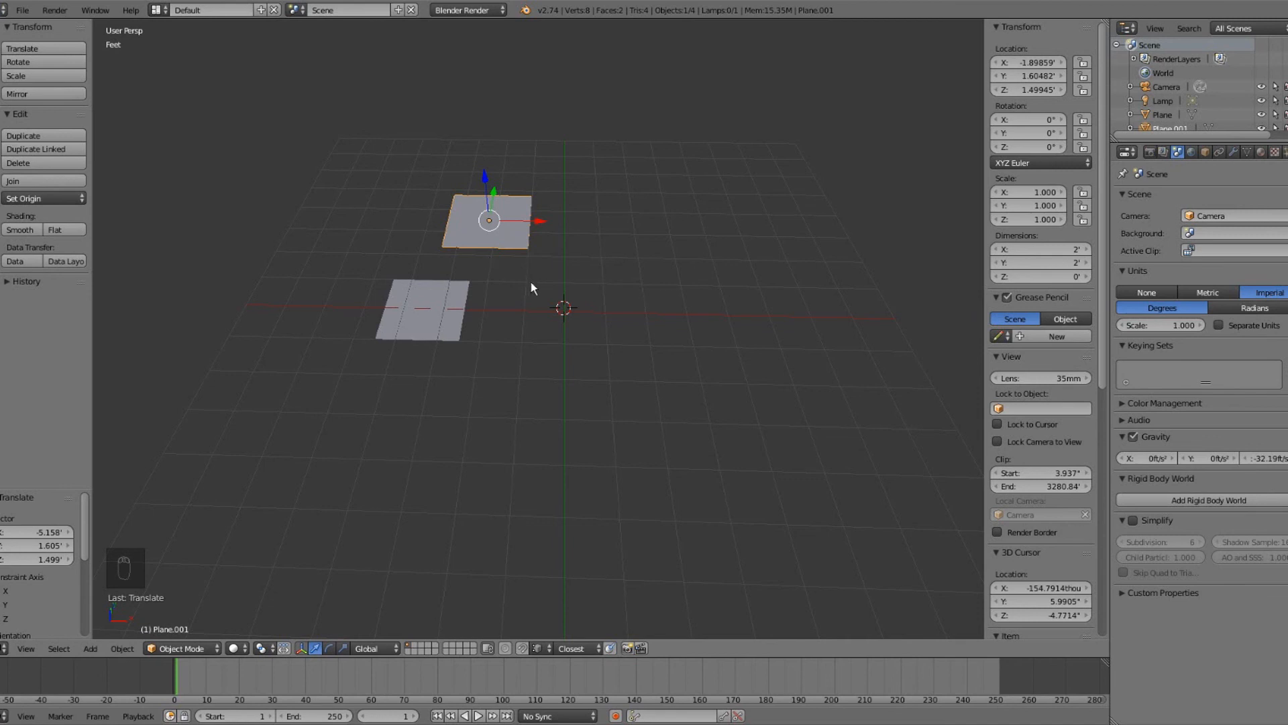
key(ctrl+z)
key(g)
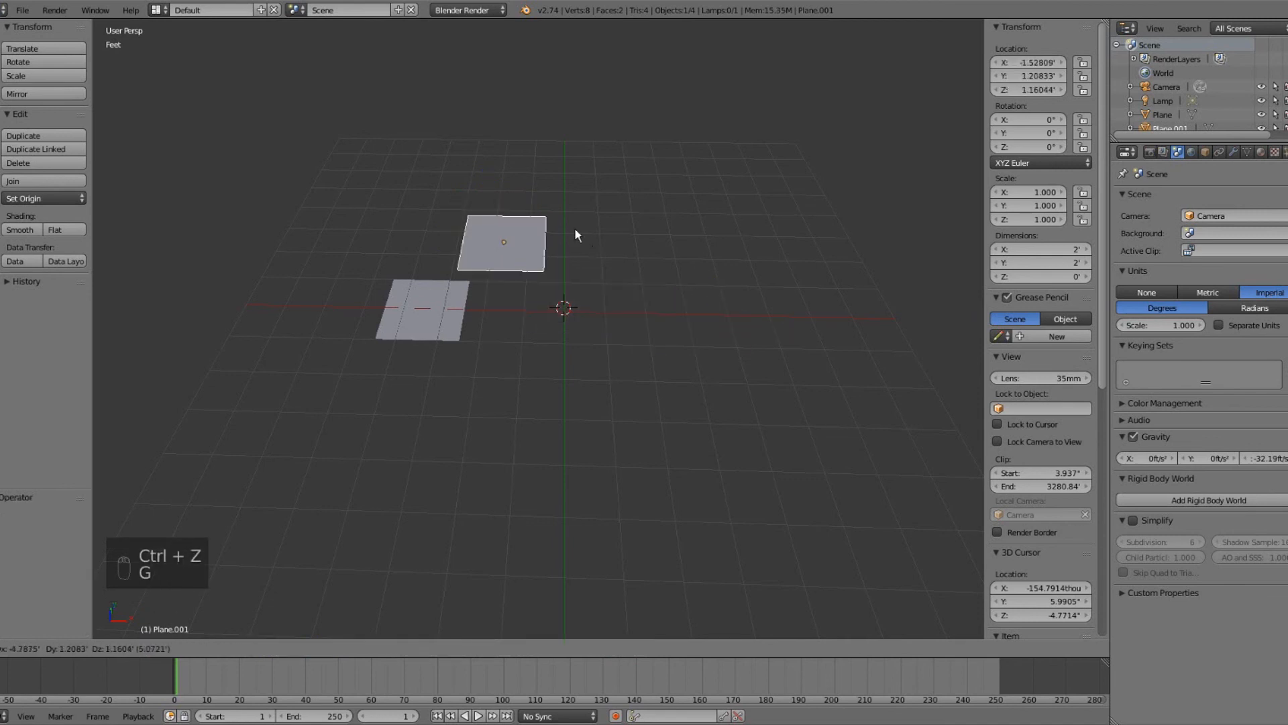
right_click(587, 213)
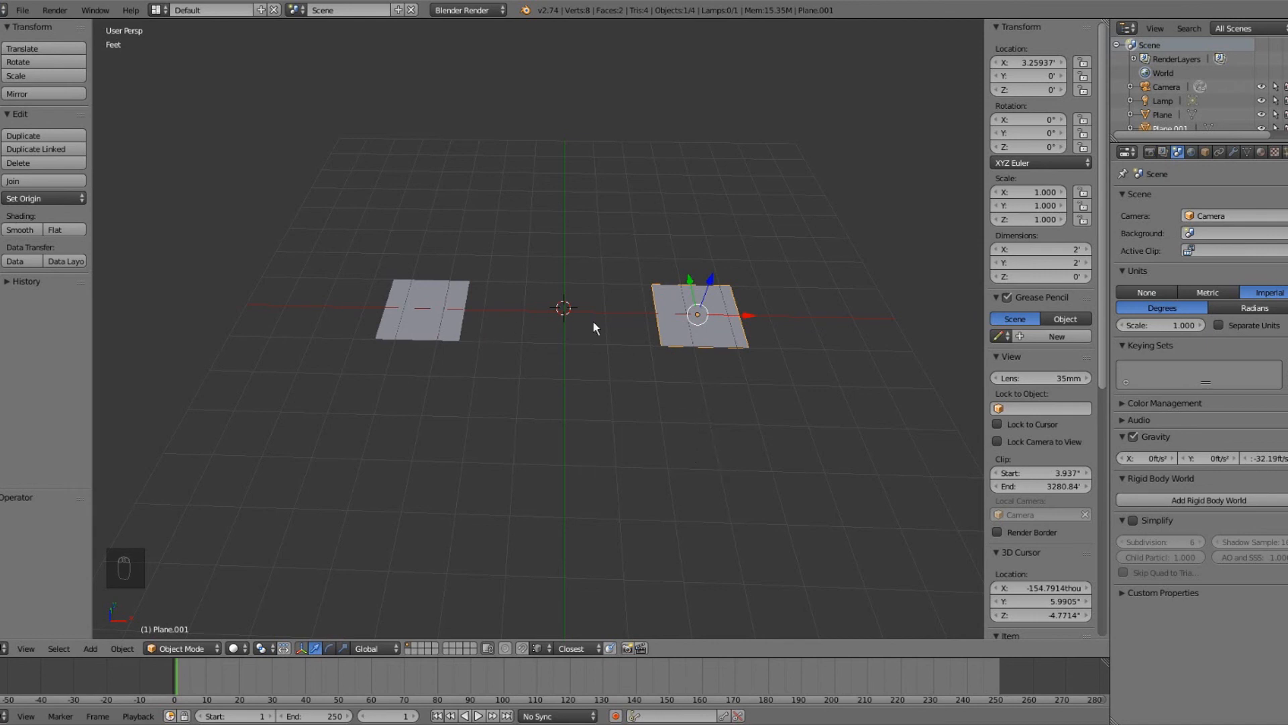
Select the negative-X plane, reselect the positive-X plane and try rotating it freely by a few degrees.
right_click(421, 319)
right_click(684, 320)
key(r)
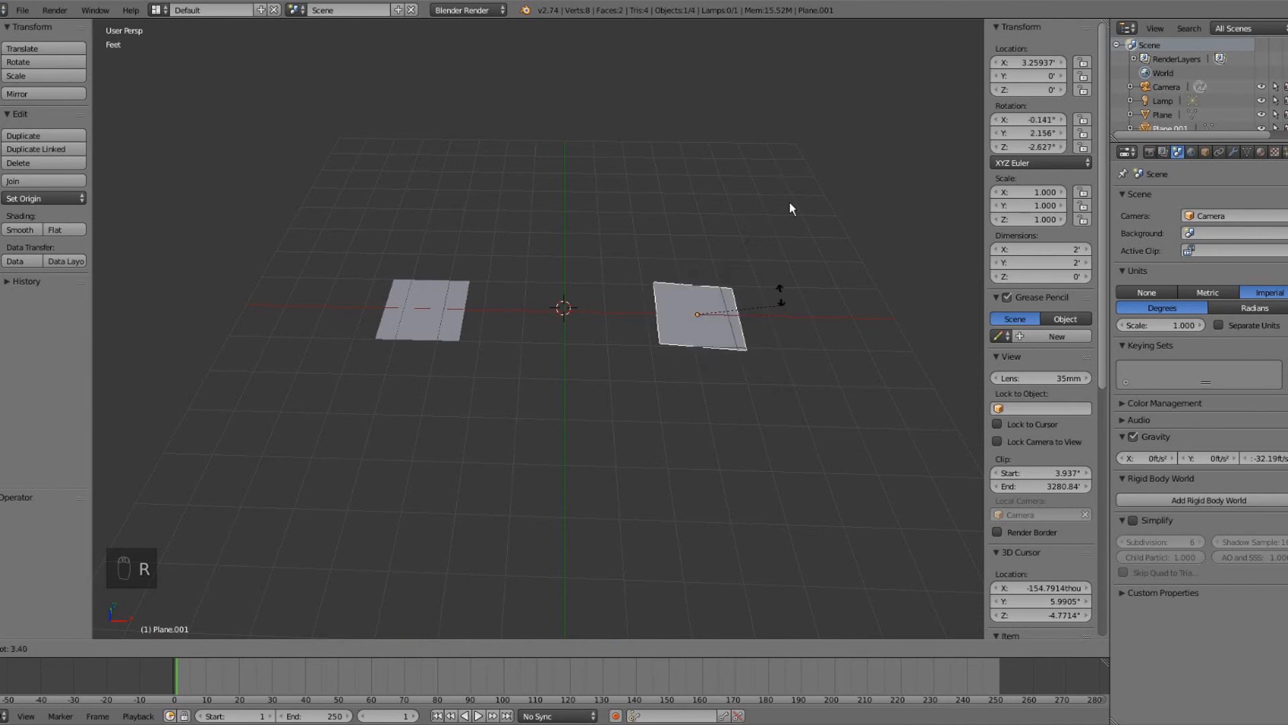
key(Escape)
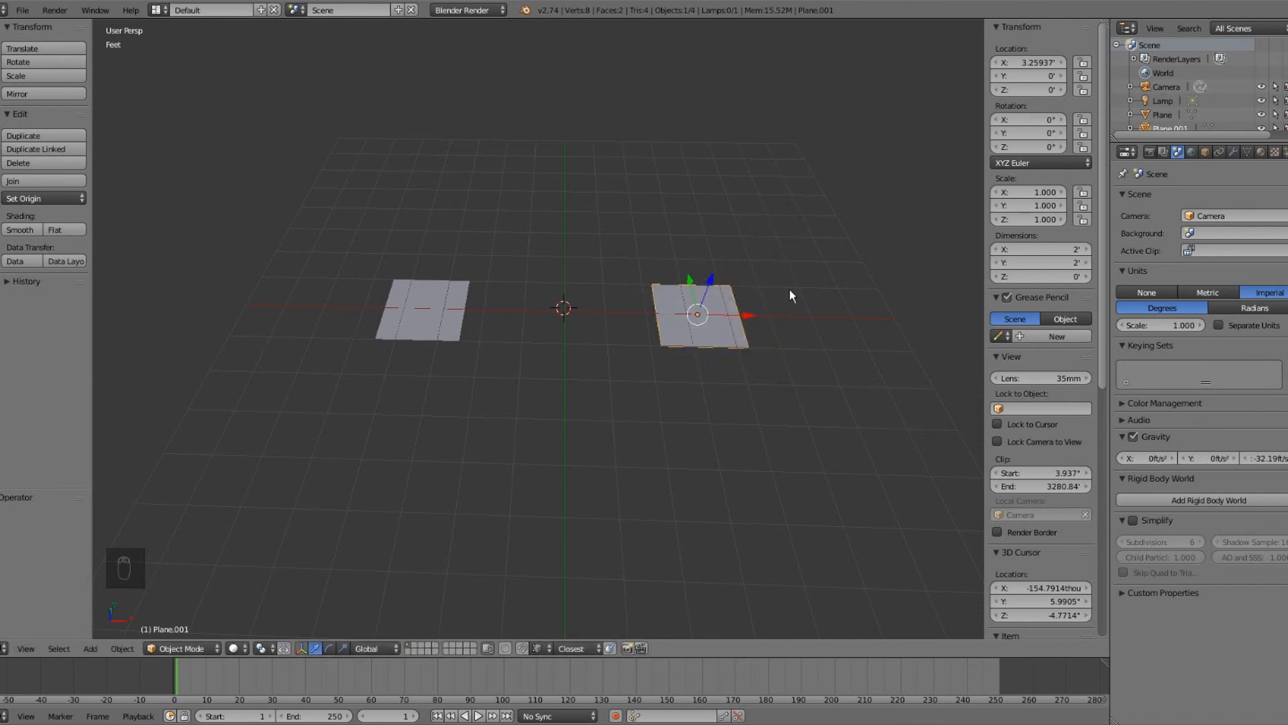
Try moving the positive-X plane freely toward the grid centre, and try scaling it up to about 3 times its size.
key(g)
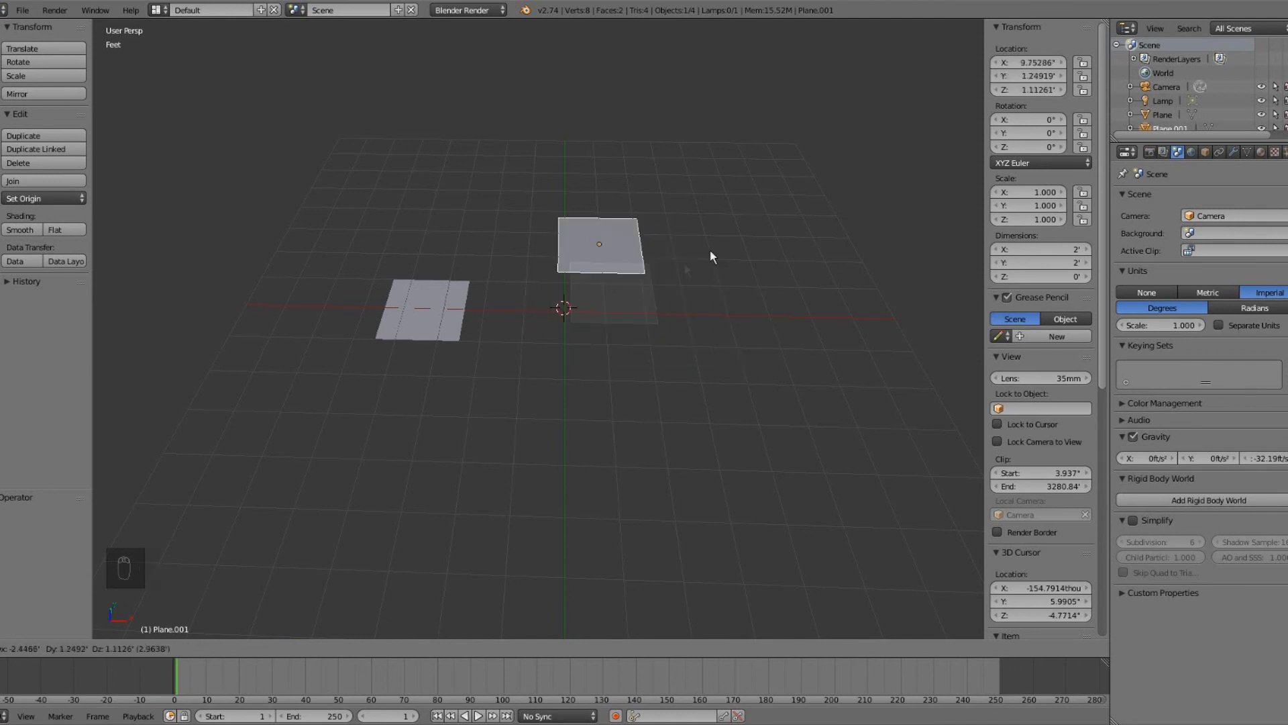
key(Escape)
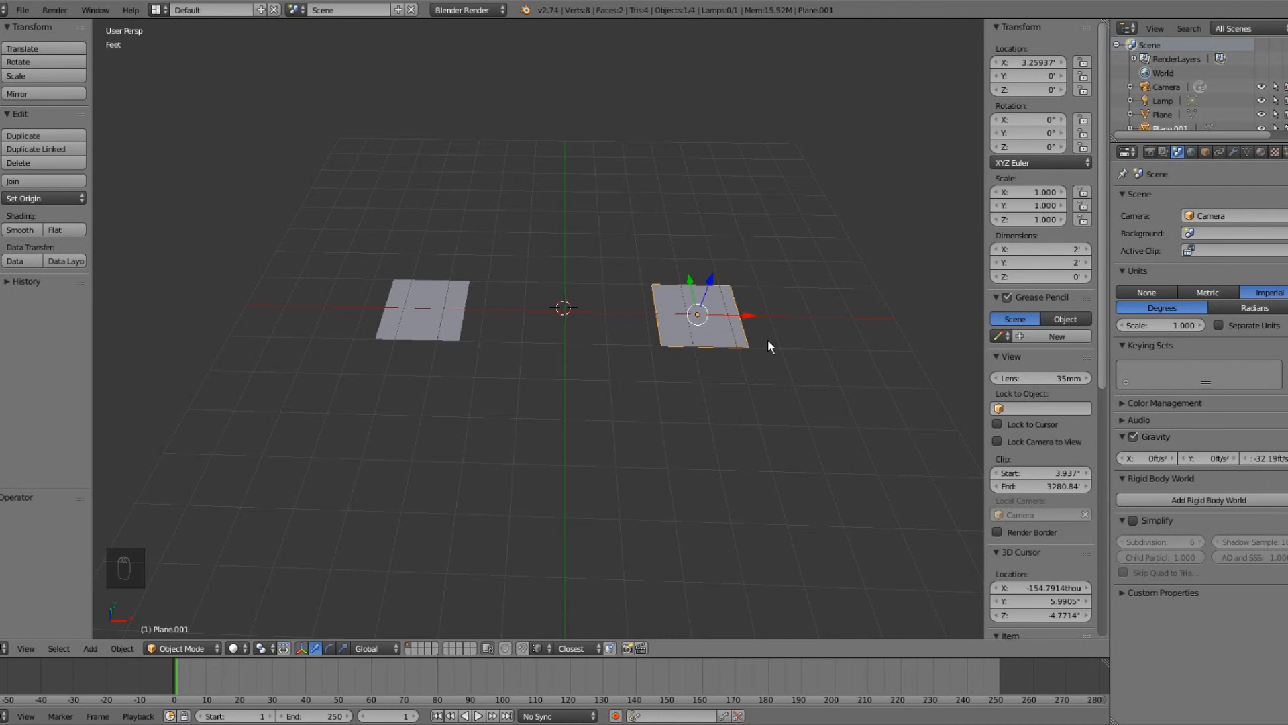
key(s)
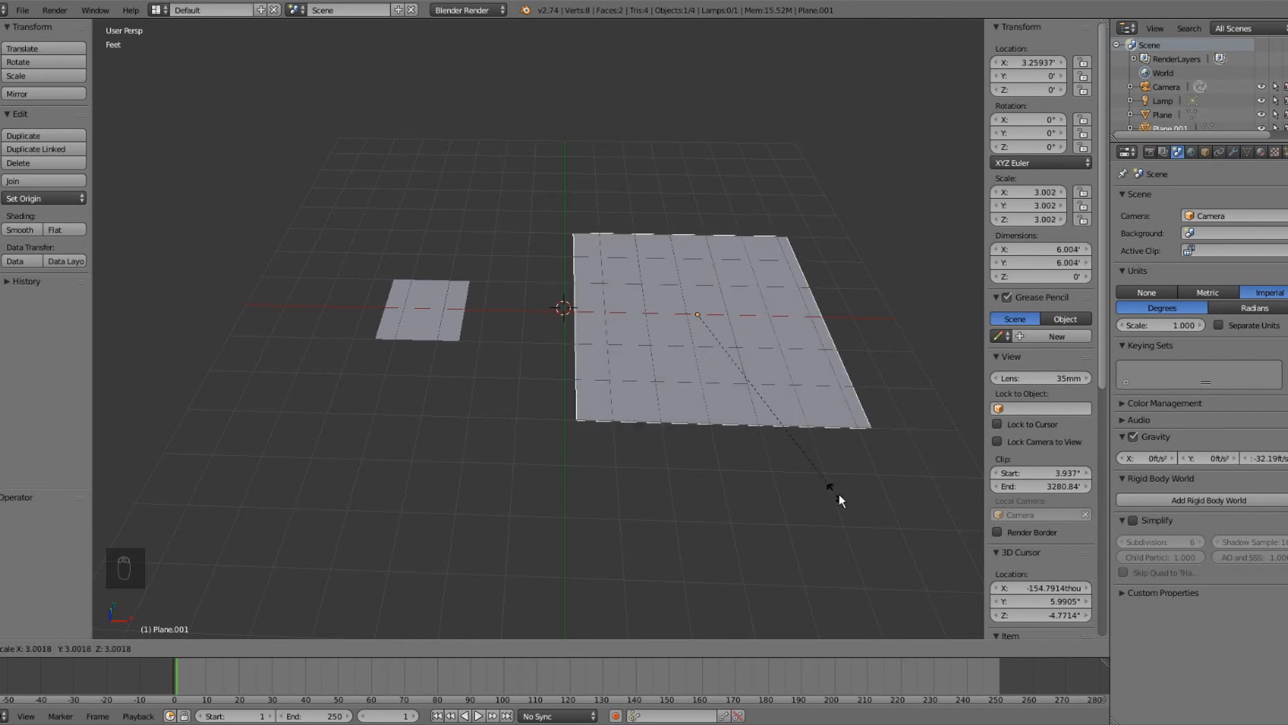
key(Escape)
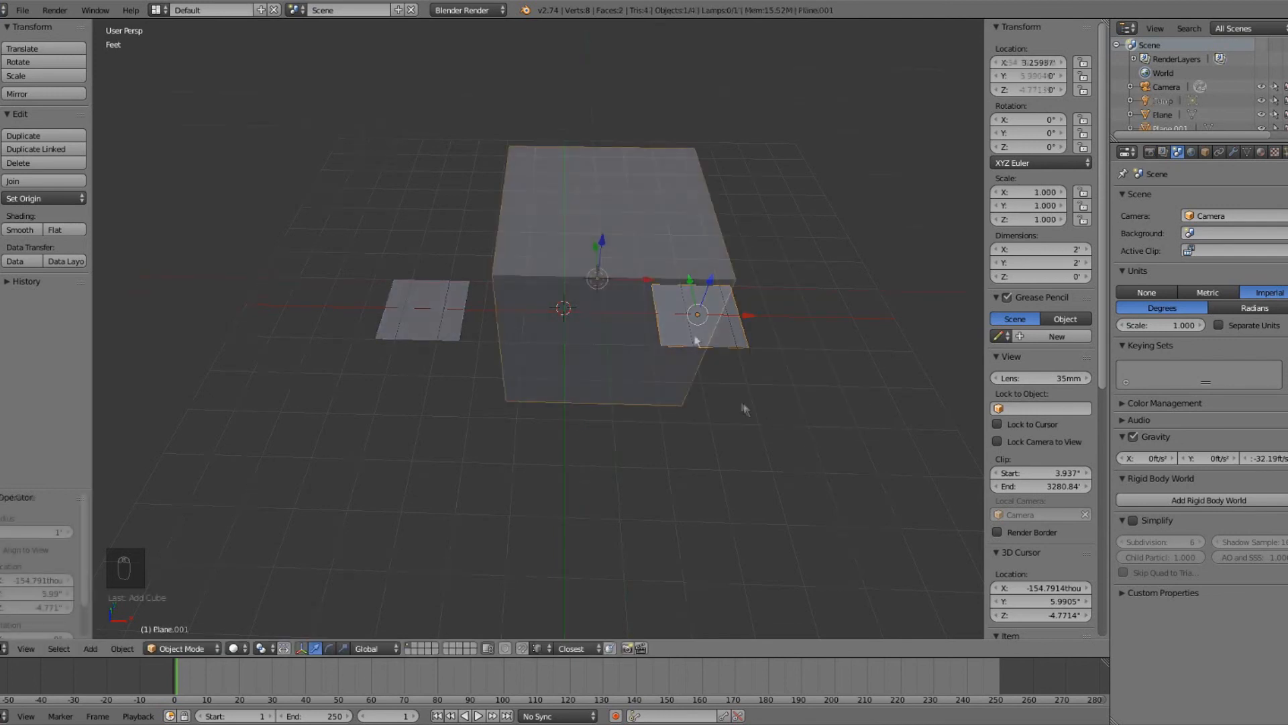
Frame the cube in the viewport and switch it to Edit Mode.
scroll(696, 339, up, 5)
scroll(696, 339, down, 5)
key(KP_Decimal)
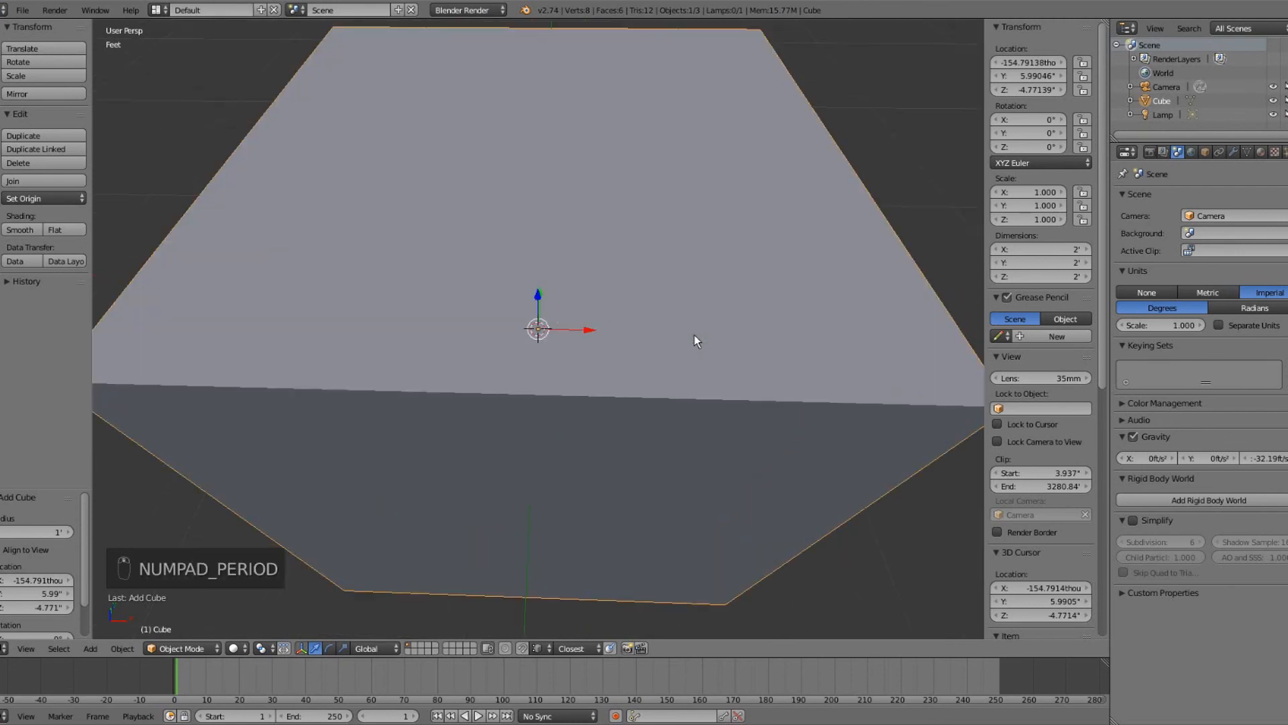
key(Tab)
scroll(691, 339, down, 3)
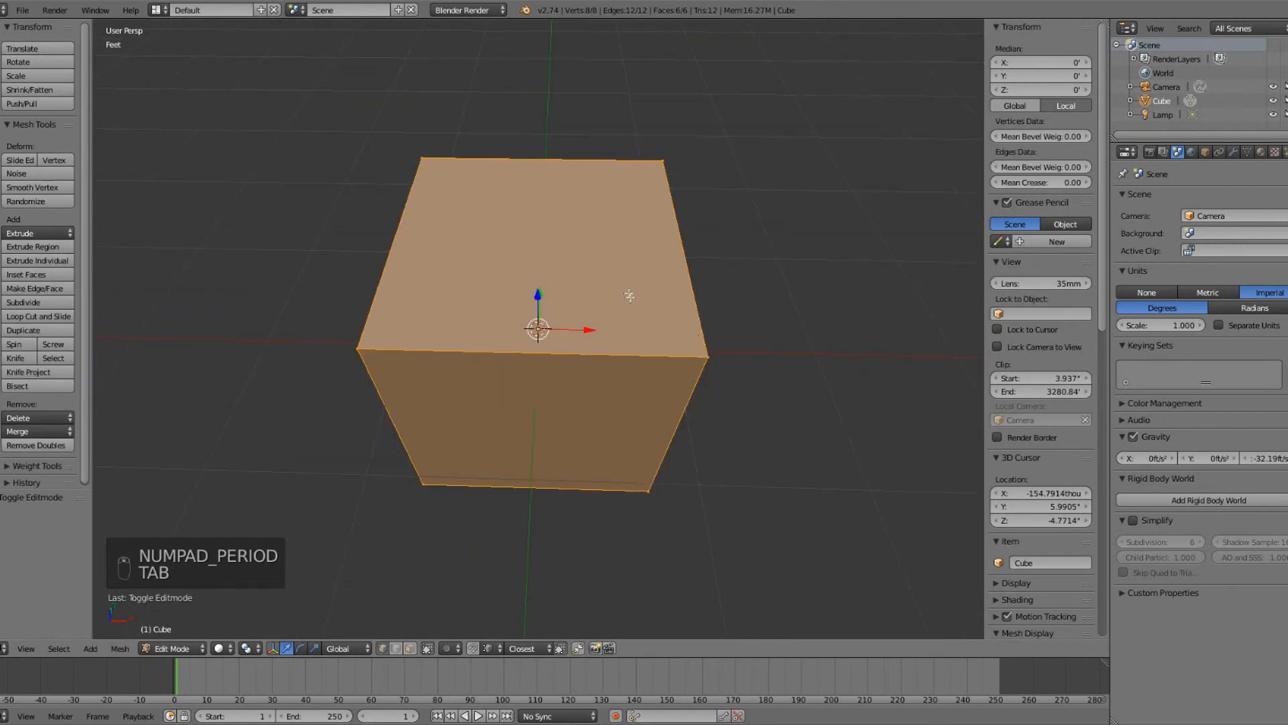
middle_drag(547, 344, 599, 334)
mouse_move(589, 396)
middle_down()
mouse_move(596, 360)
mouse_move(578, 391)
middle_up()
Switch to face select mode and select the cube's front face on the negative-Y side.
click(410, 648)
right_click(611, 373)
middle_drag(656, 368, 573, 310)
scroll(532, 326, down, 6)
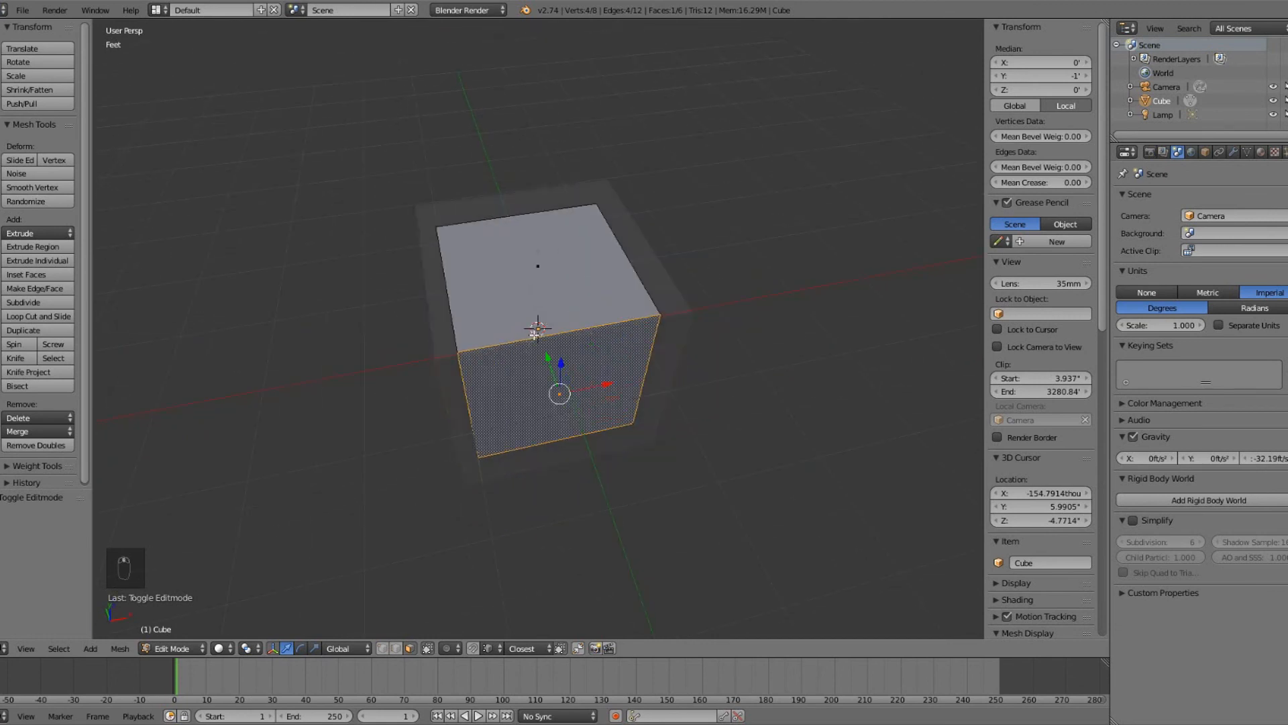
Toggle between selecting and deselecting all of the cube's geometry, ending with everything selected, and open the delete options.
key(a)
key(a)
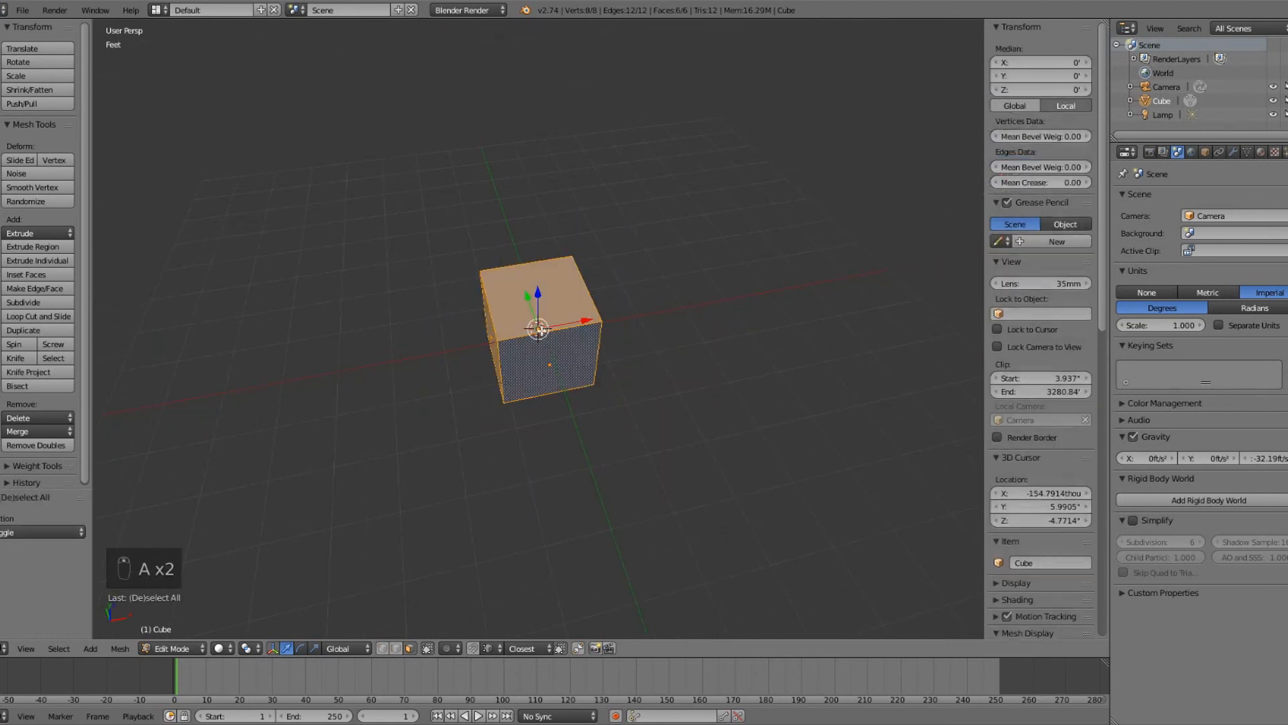
key(a)
key(a)
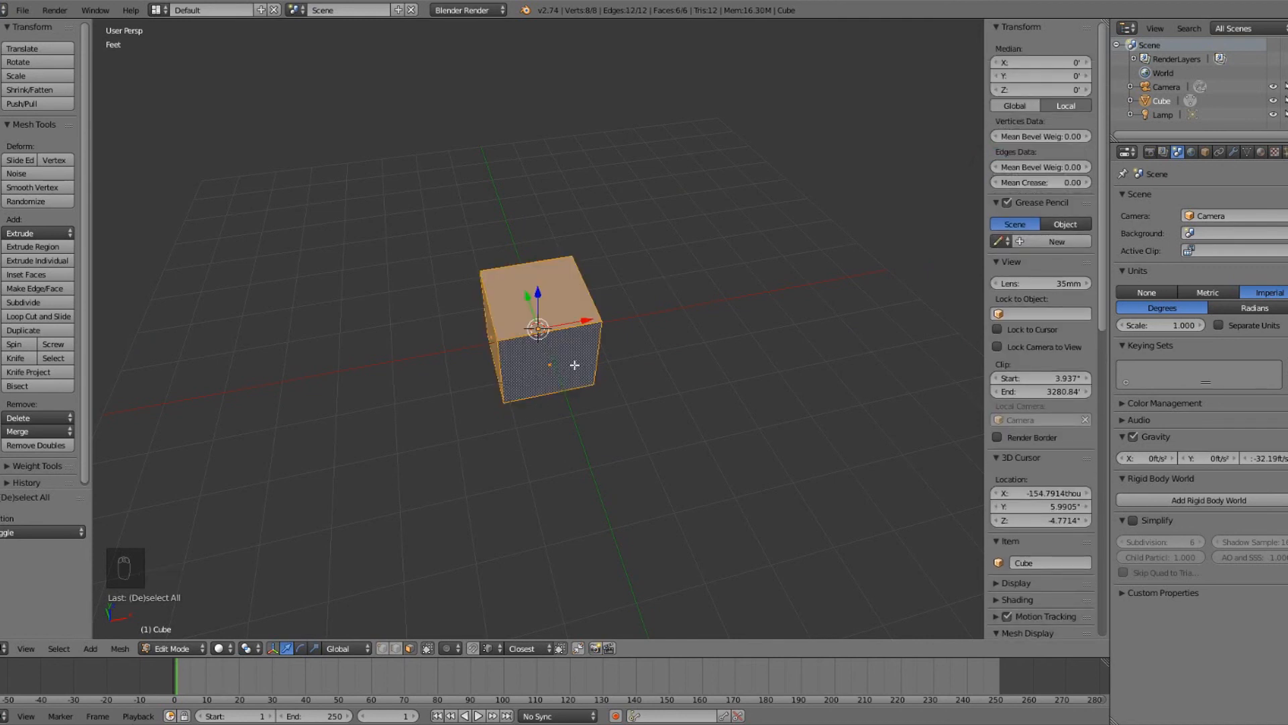
key(a)
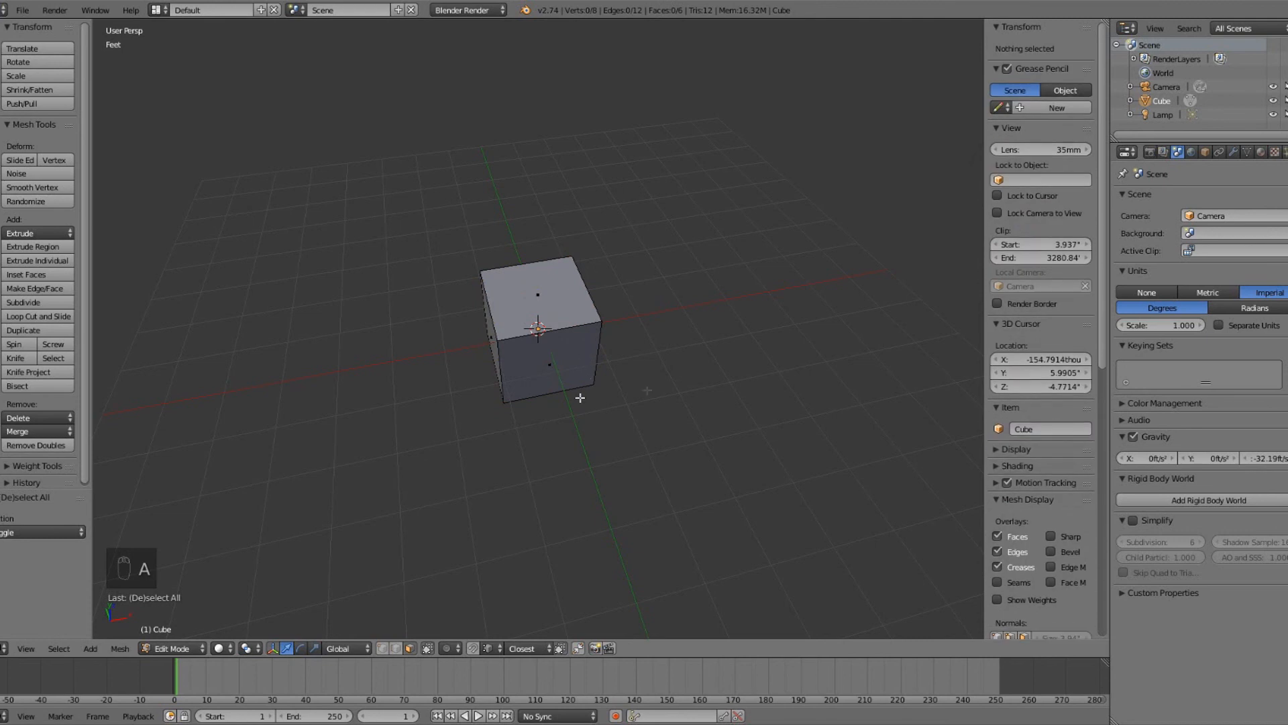
key(a)
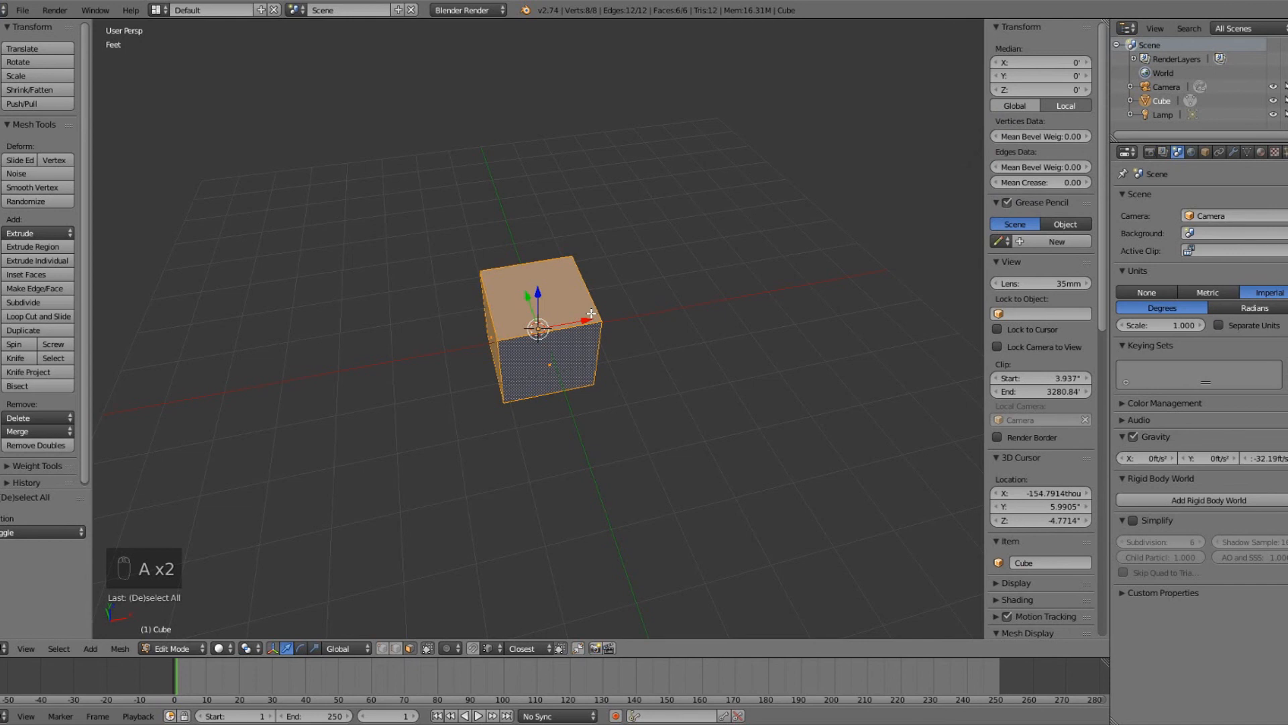
key(x)
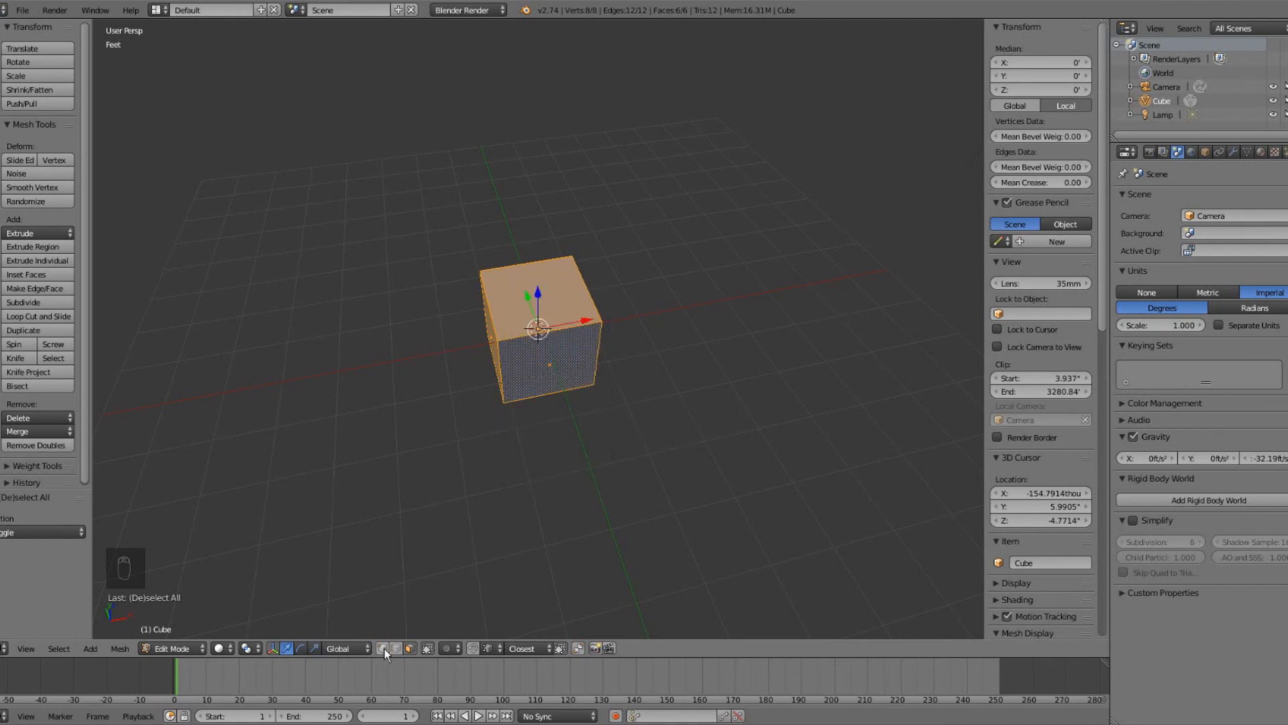
In vertex select mode, select the two vertices of the cube's top front edge and delete them with the Vertices option.
right_click(508, 342)
shift+right_click(603, 321)
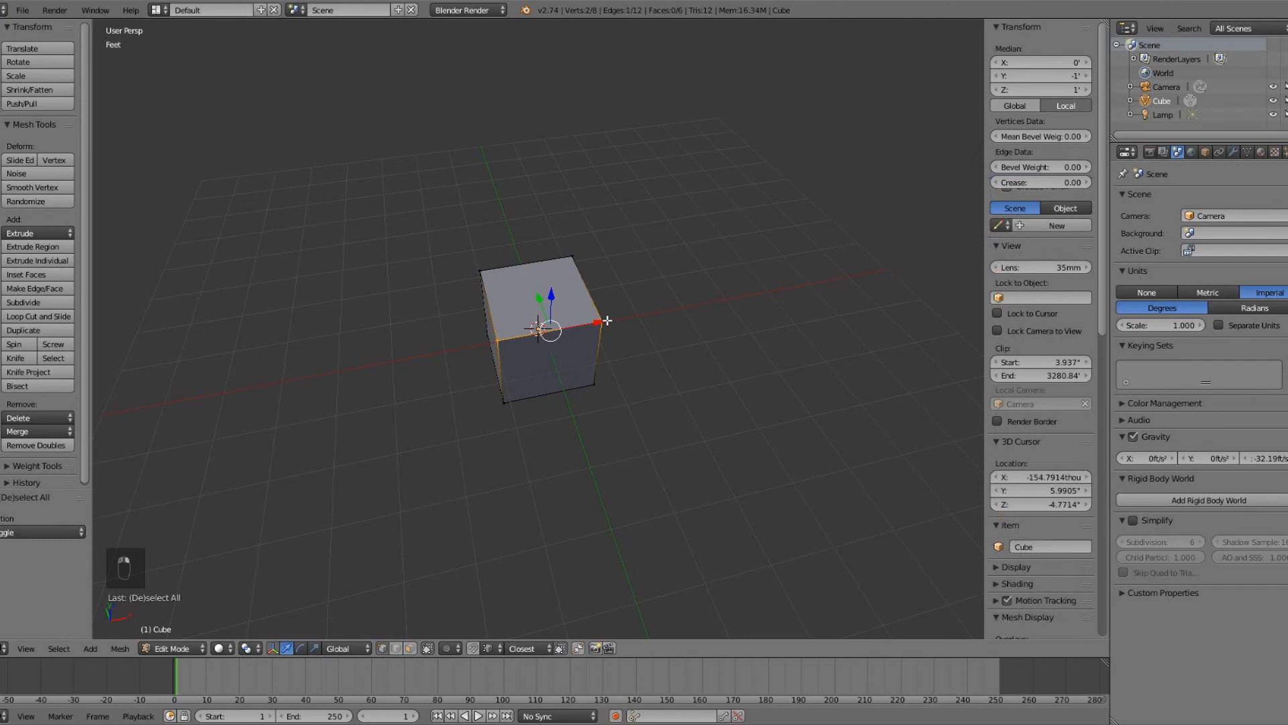
scroll(580, 345, up, 1)
scroll(581, 345, up, 1)
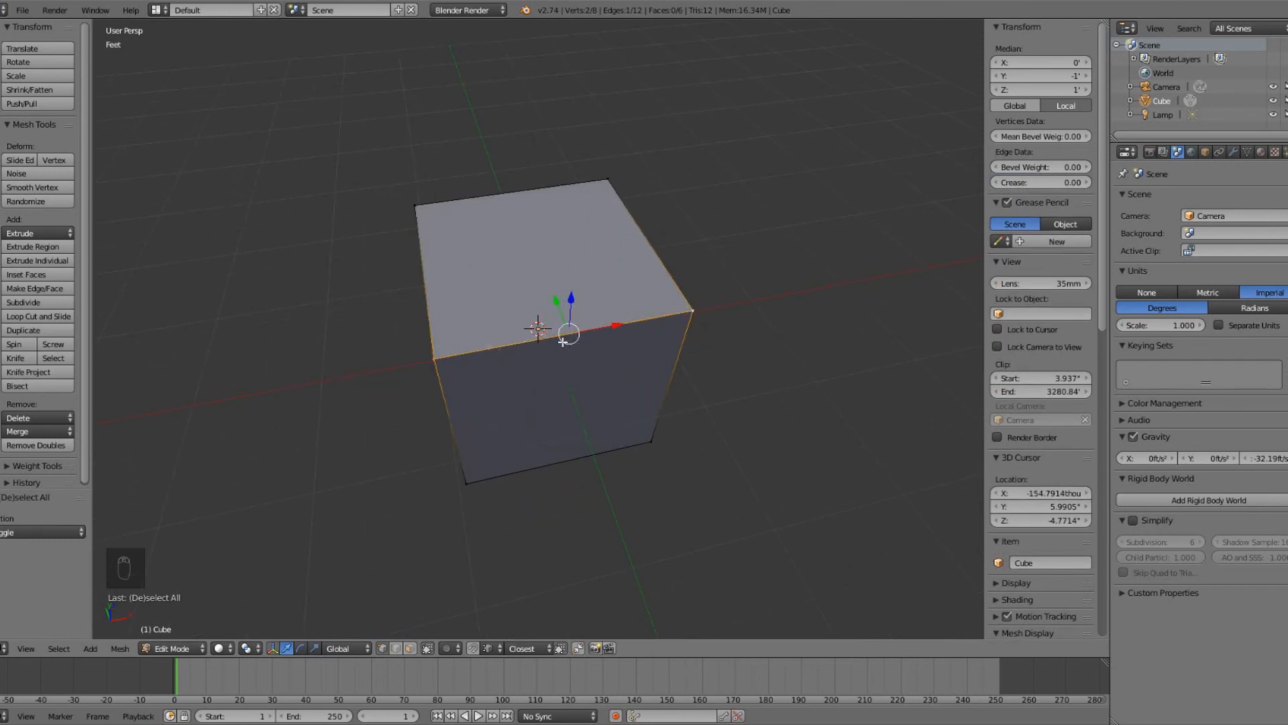
key(x)
click(590, 349)
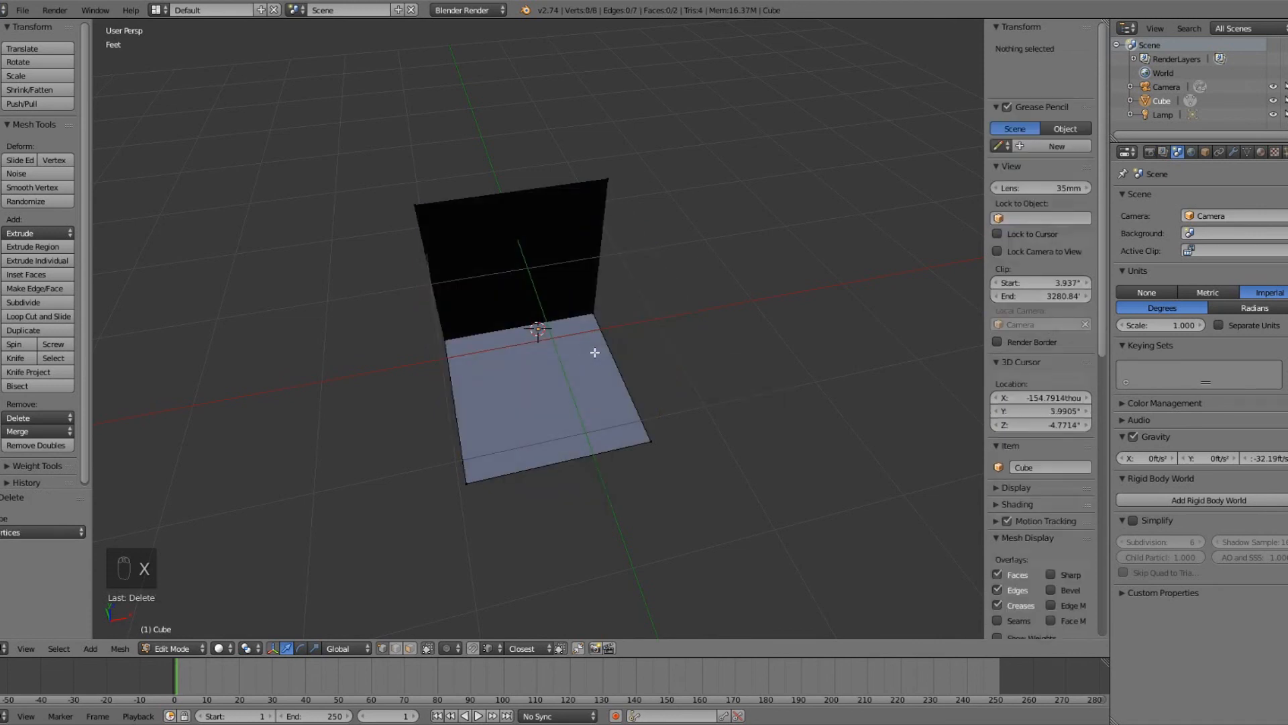
Undo the vertex deletion and delete the selected top front edge with the Edges option.
middle_drag(722, 346, 659, 294)
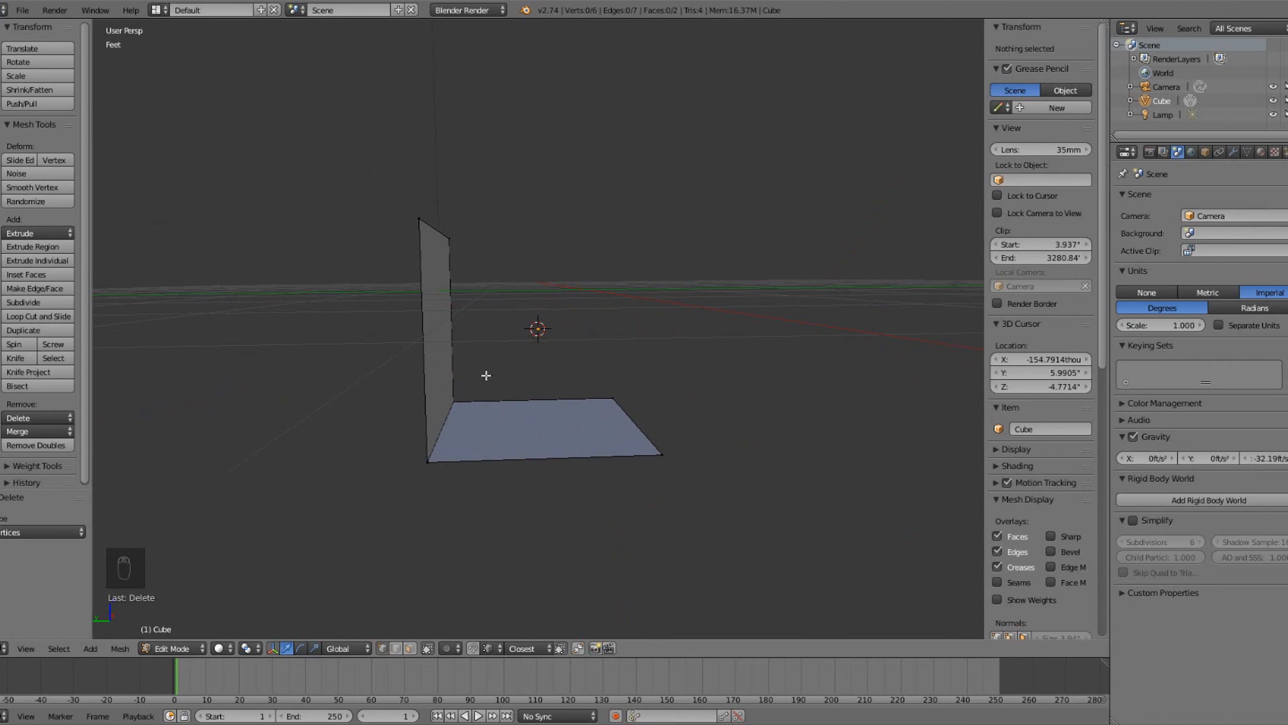
middle_drag(540, 340, 569, 344)
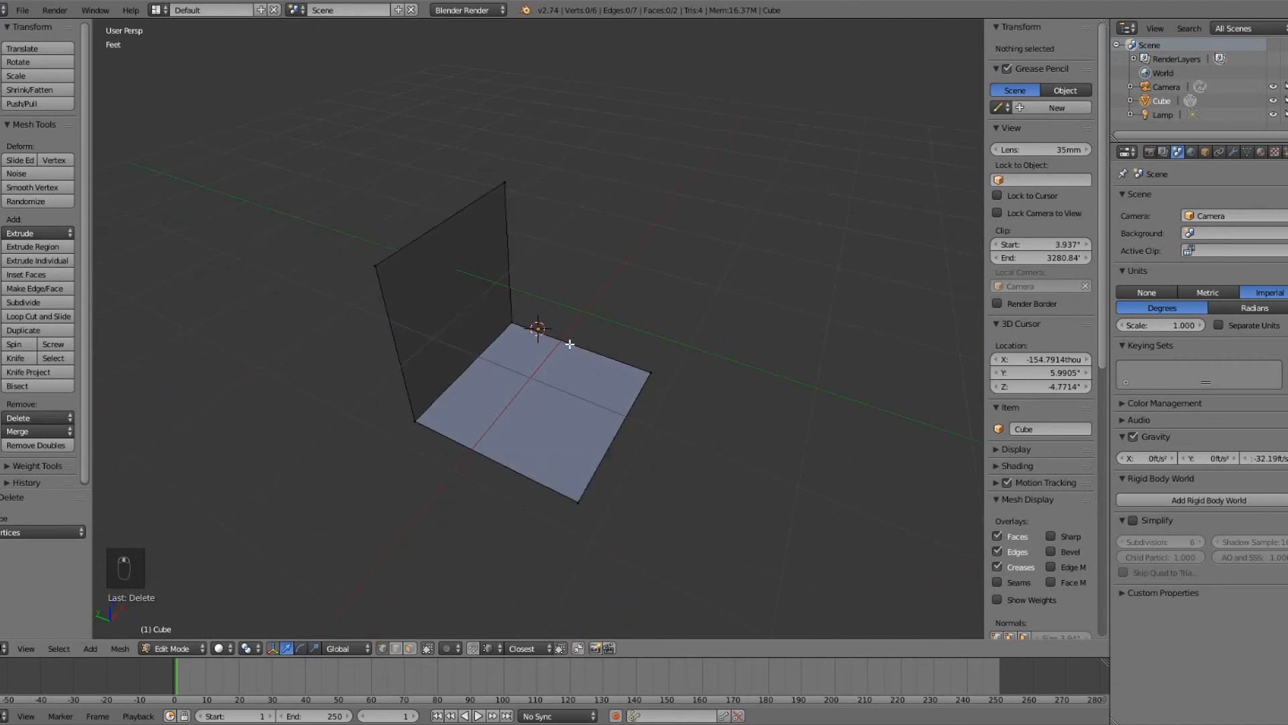
key(ctrl+z)
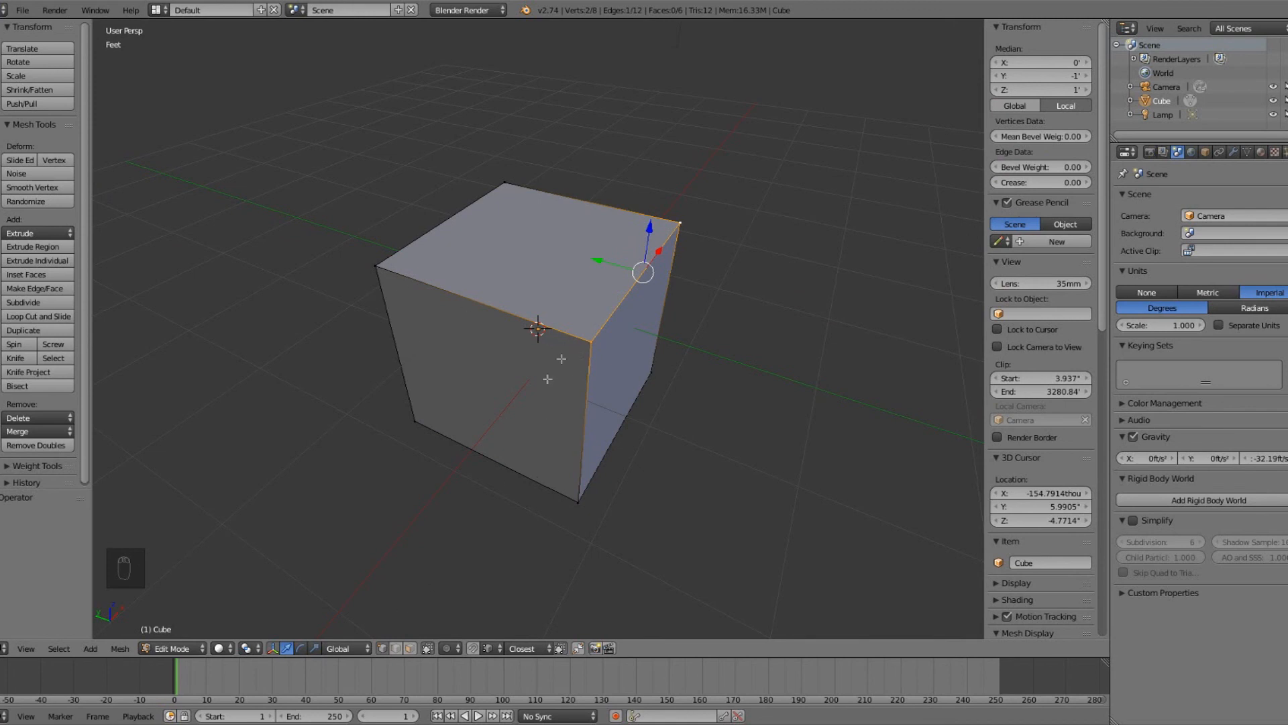
key(x)
click(577, 354)
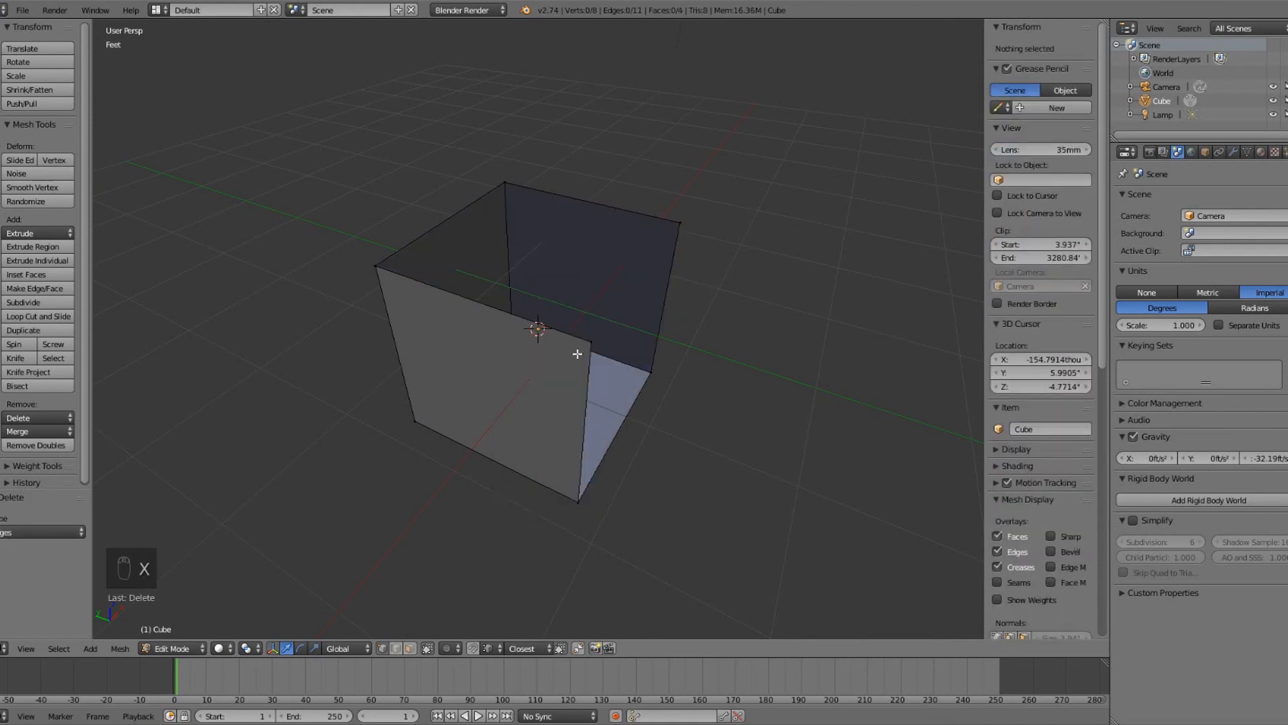
Select all of the remaining cube geometry and delete it with the Edges option.
middle_drag(577, 354, 530, 373)
key(a)
key(a)
key(a)
key(a)
key(x)
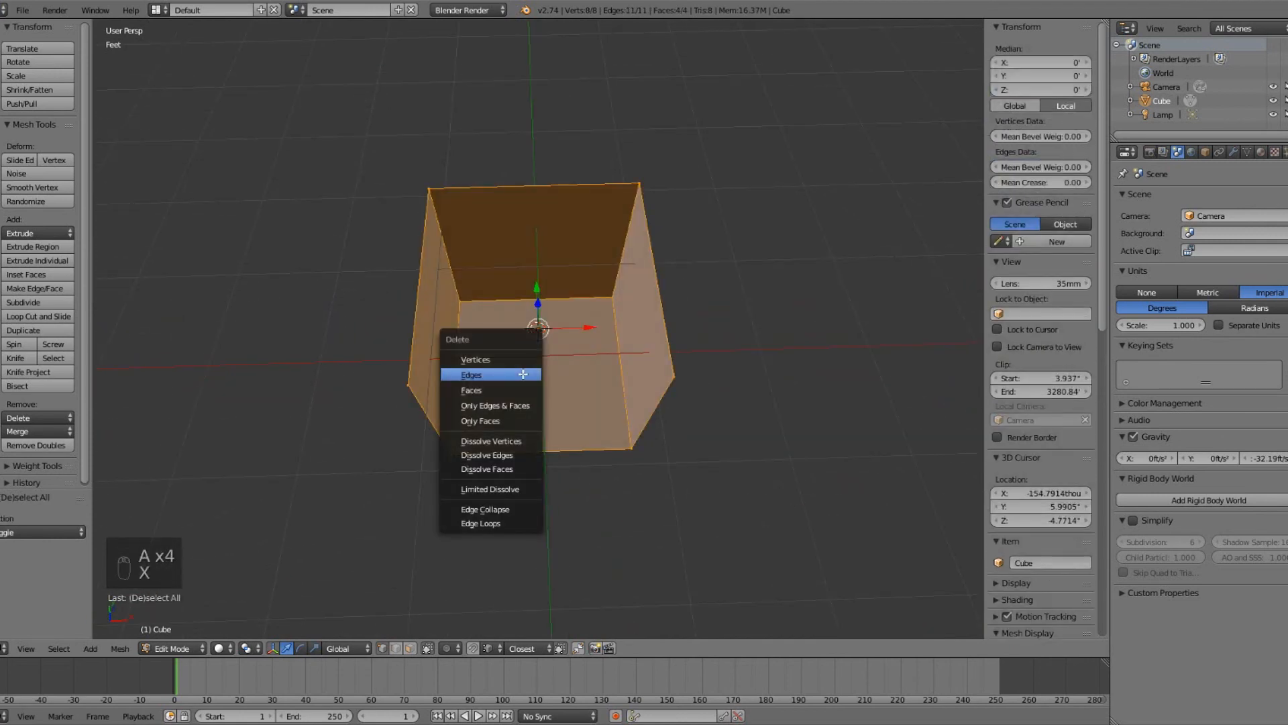
click(522, 374)
Add a plane at the 3D cursor inside the cube object's Edit Mode and delete all of its vertices.
middle_drag(530, 380, 607, 370)
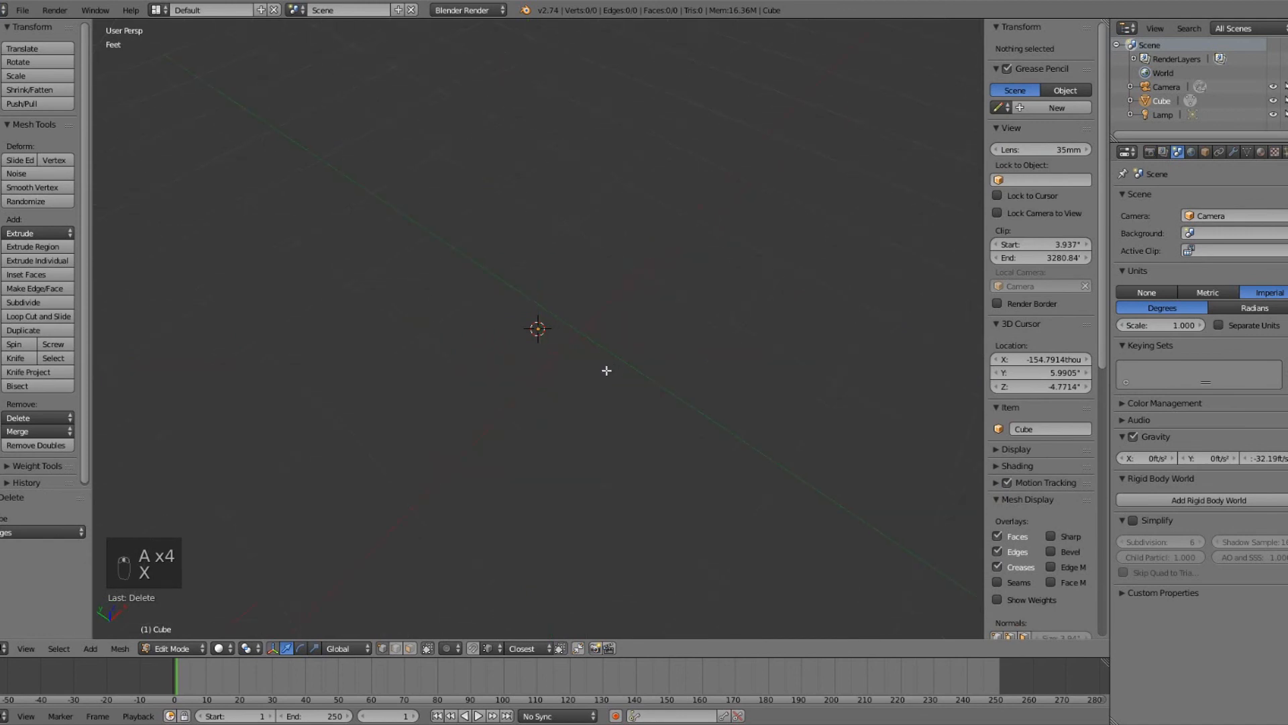
key(shift+a)
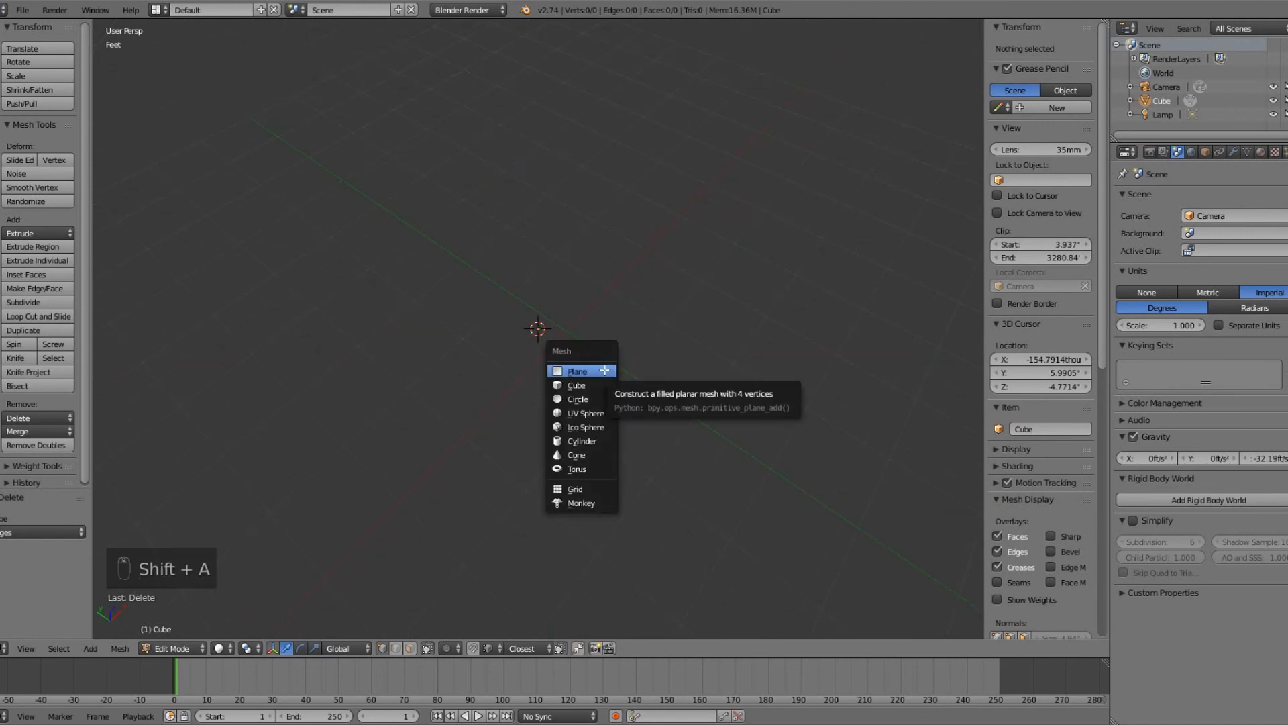
click(606, 369)
middle_drag(604, 370, 678, 259)
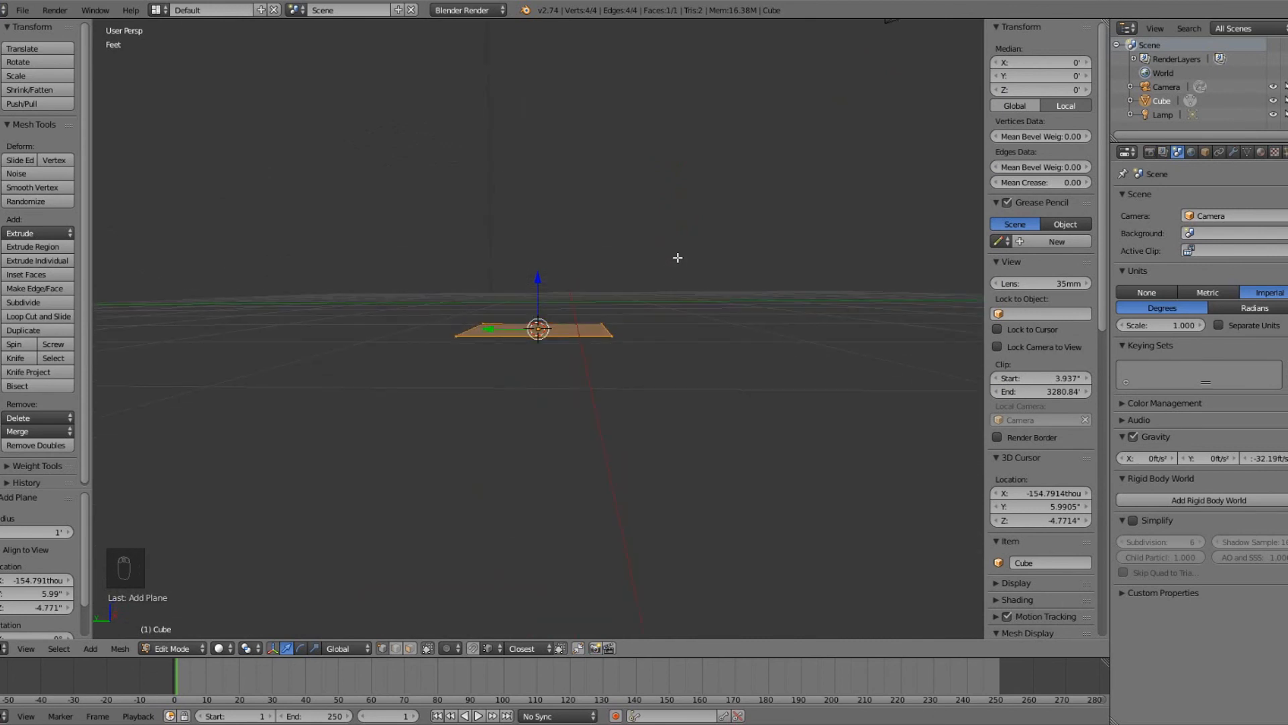
key(x)
key(x)
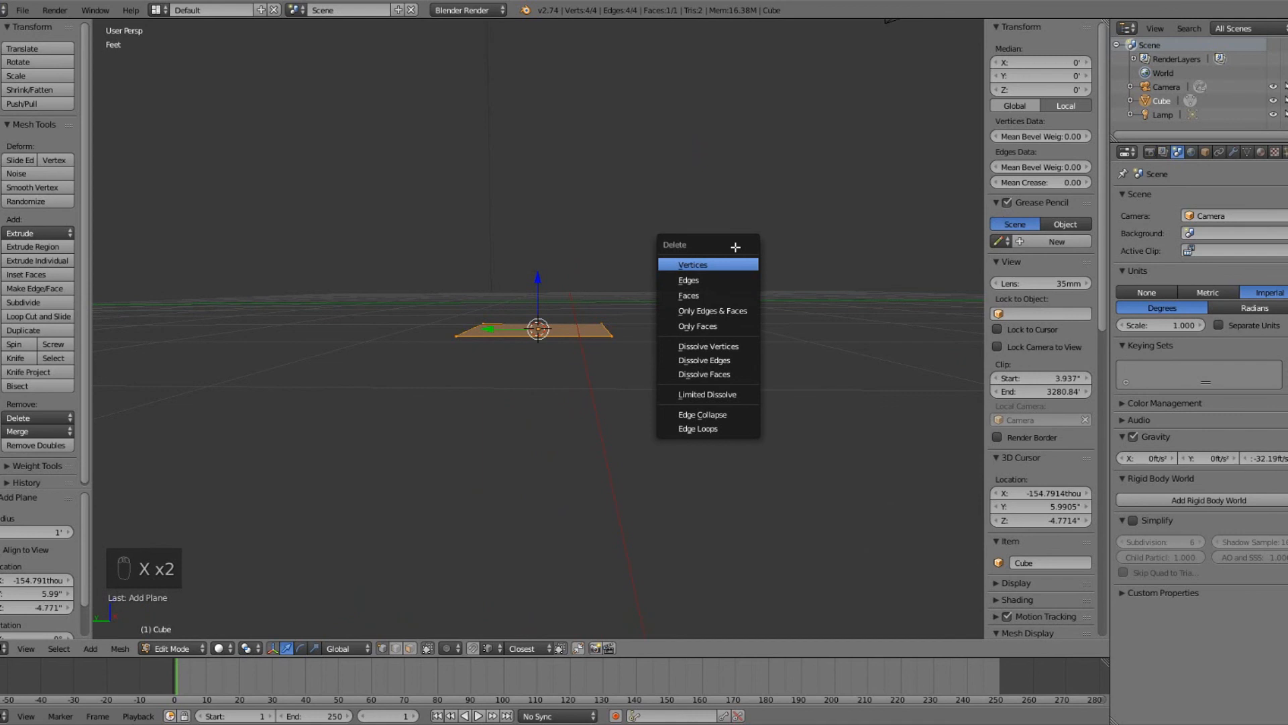
click(730, 263)
Snap the 3D cursor to the scene centre.
key(shift+s)
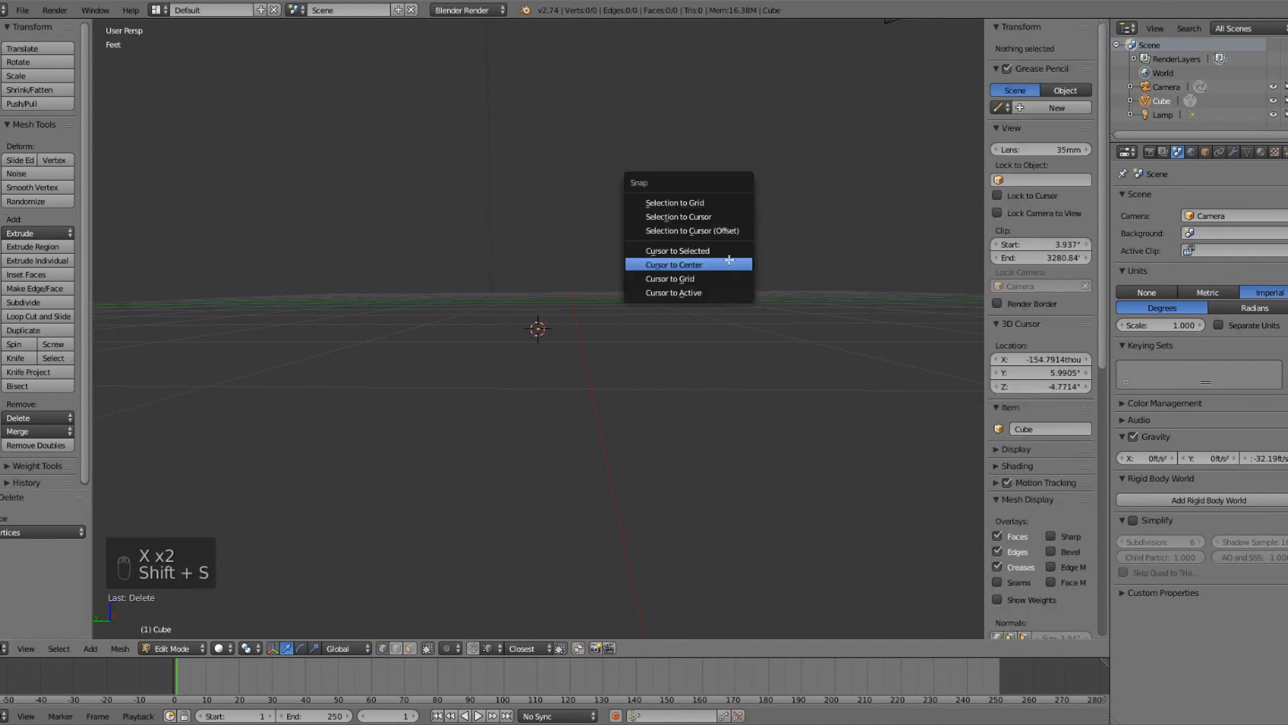
click(697, 265)
key(shift+a)
Return to Object Mode and delete the empty cube object.
key(Tab)
key(x)
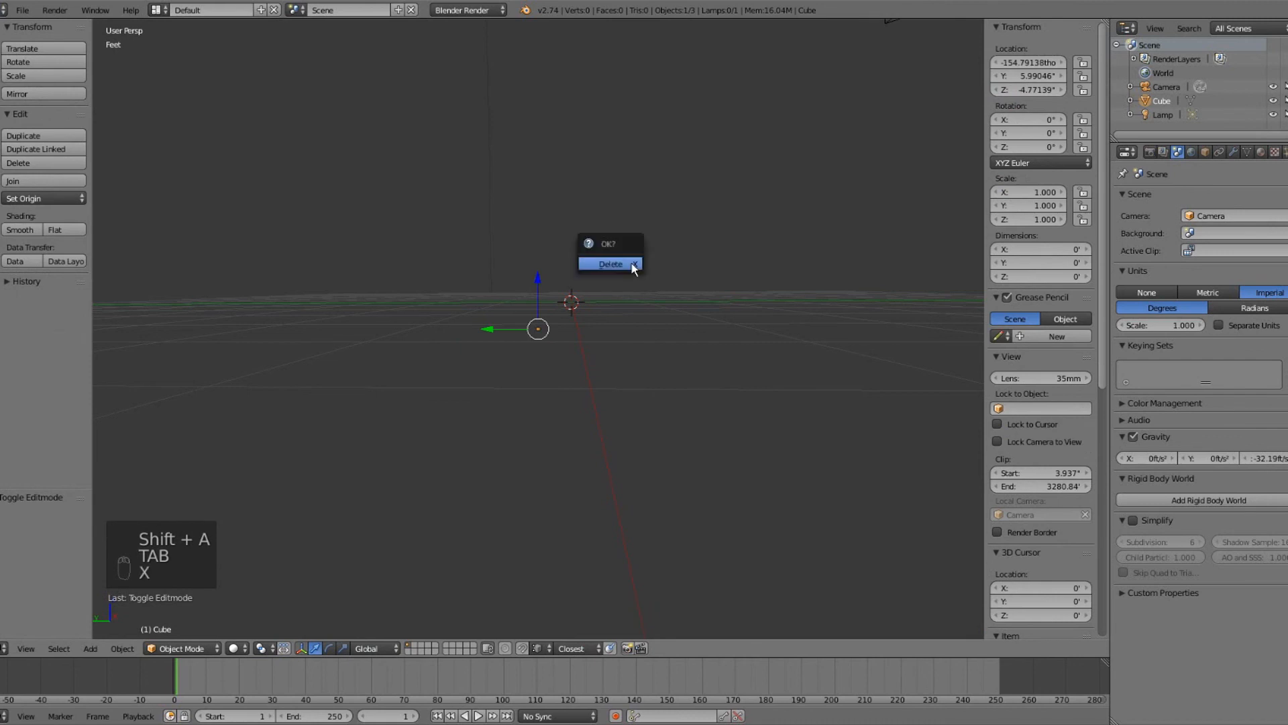
click(633, 266)
key(Tab)
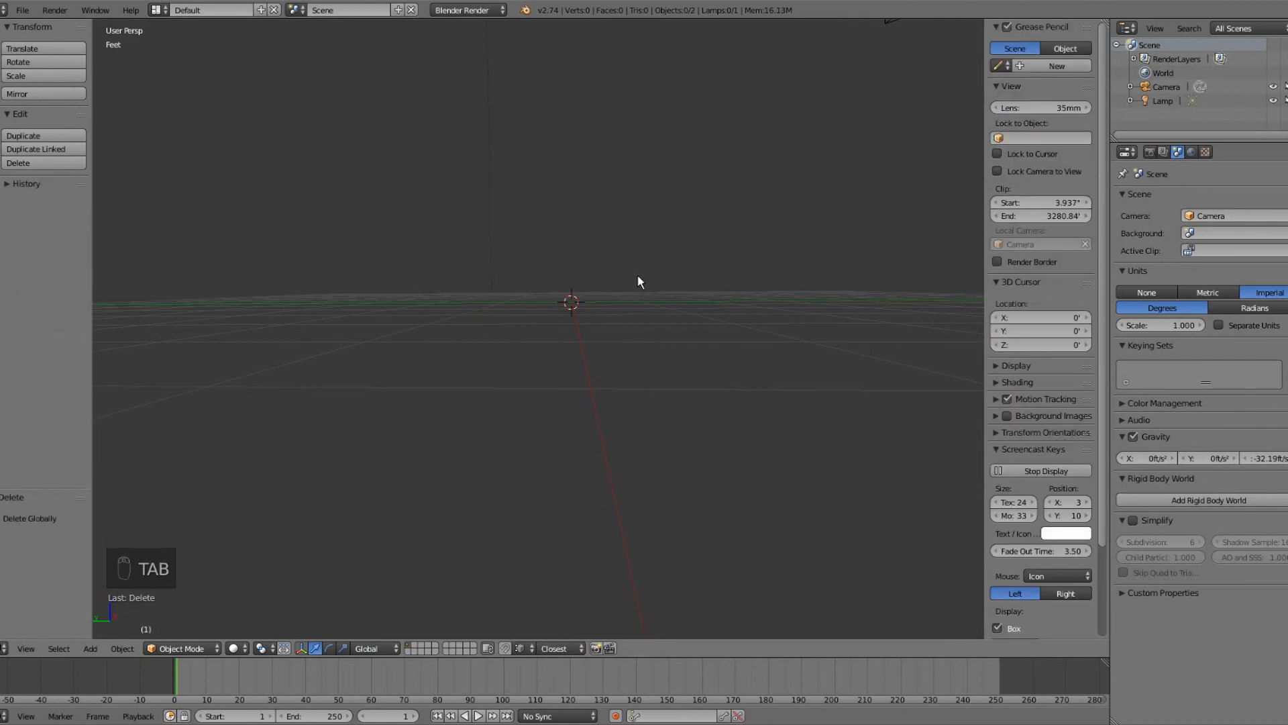
Add a plane at the scene centre as a new object and switch it to Edit Mode.
key(shift+a)
mouse_move(639, 279)
click(706, 275)
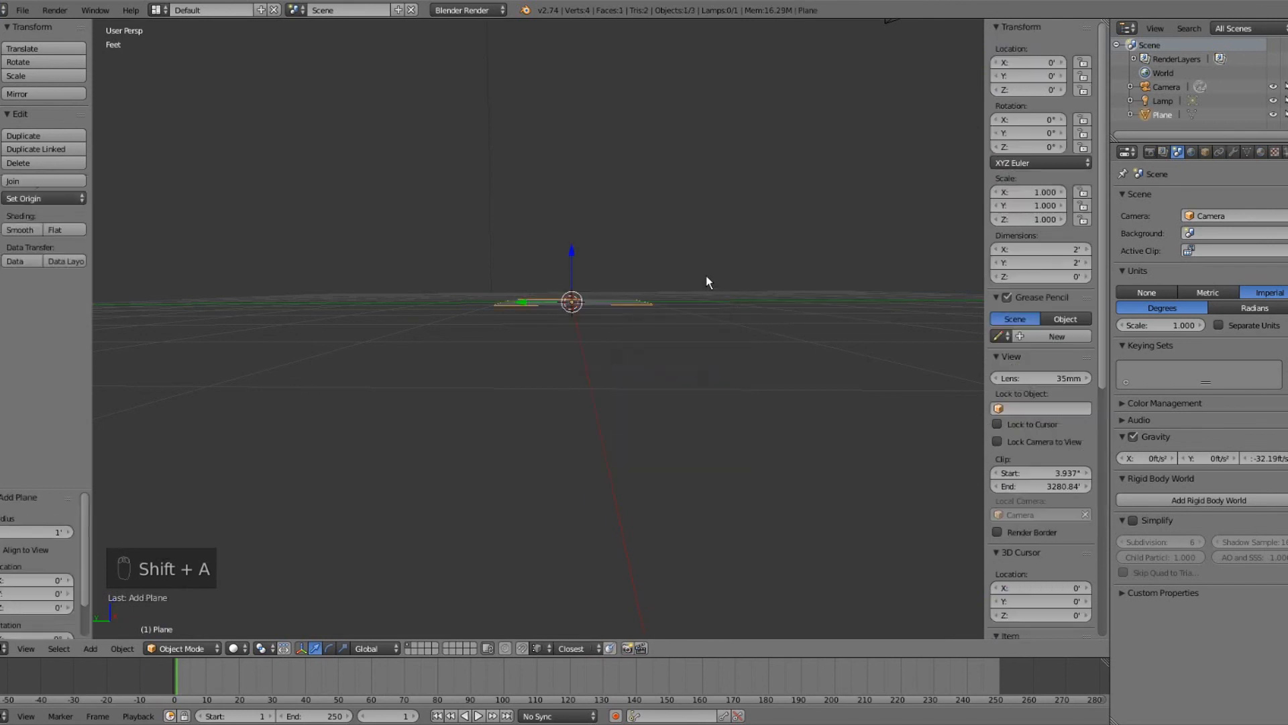
key(Tab)
middle_drag(629, 300, 572, 352)
scroll(573, 352, down, 7)
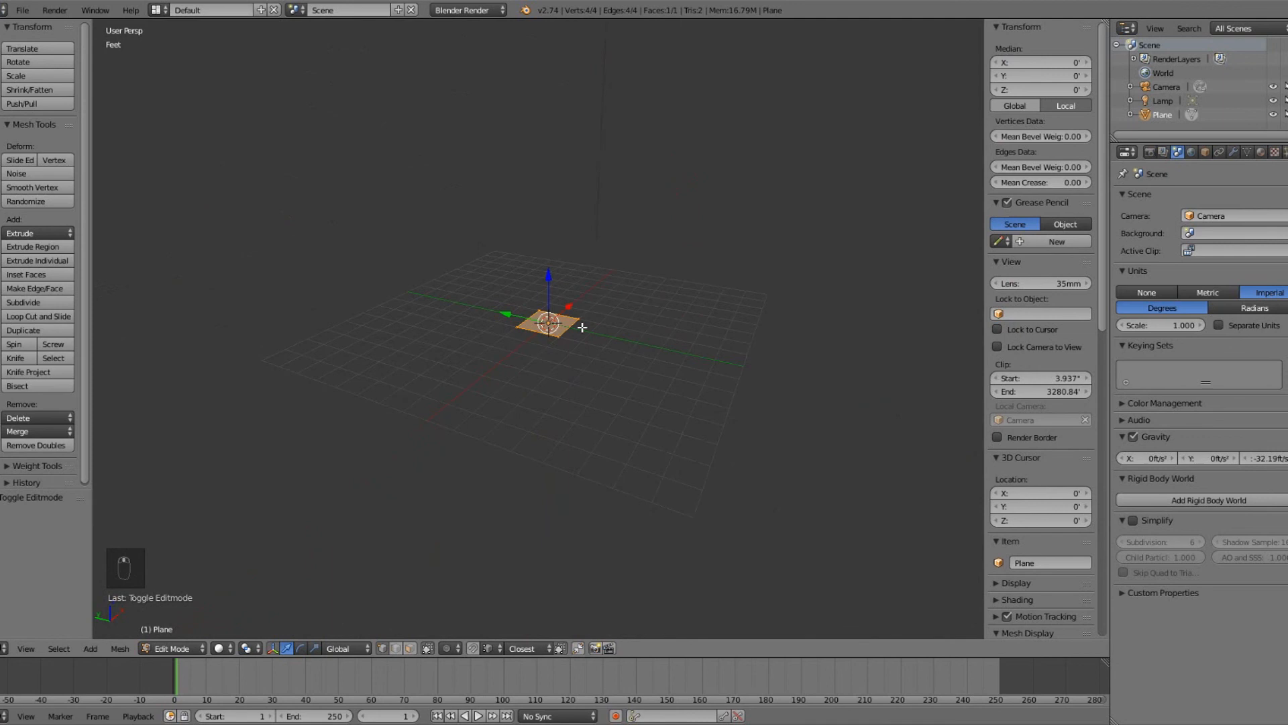
Scale the plane up to about 18.8 ft per side in Edit Mode and return to Object Mode.
key(s)
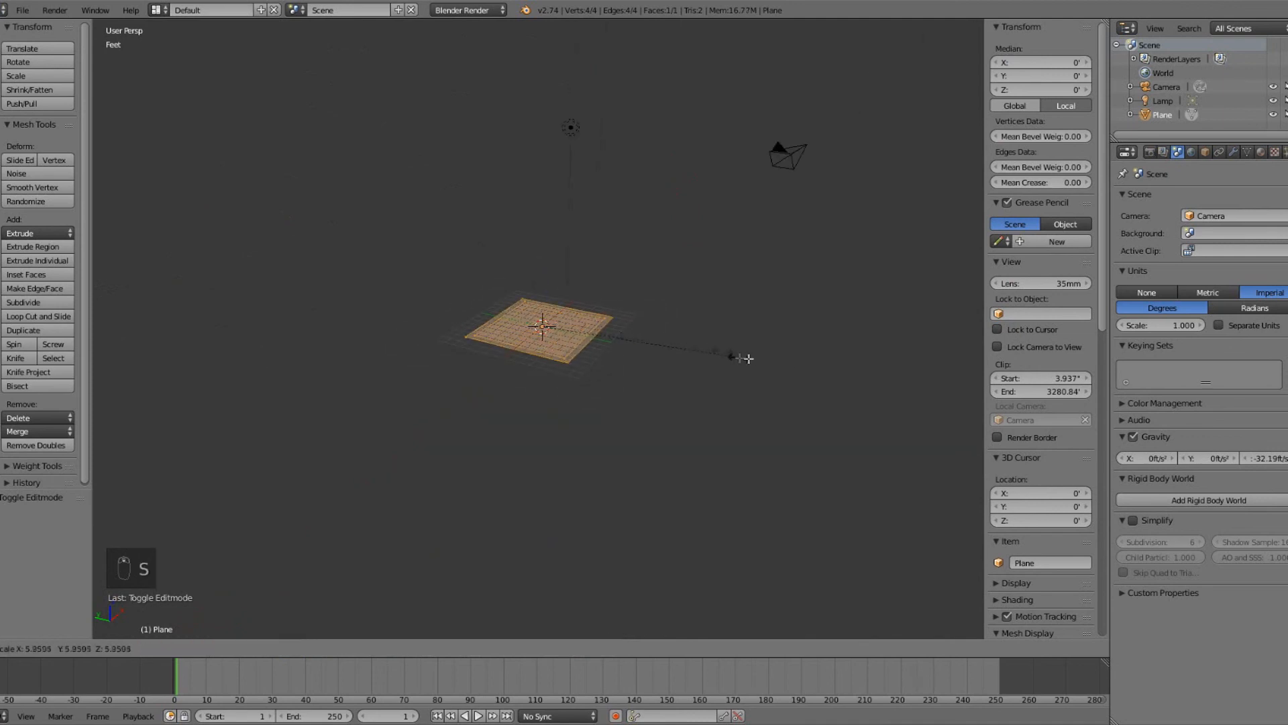
click(853, 362)
key(Tab)
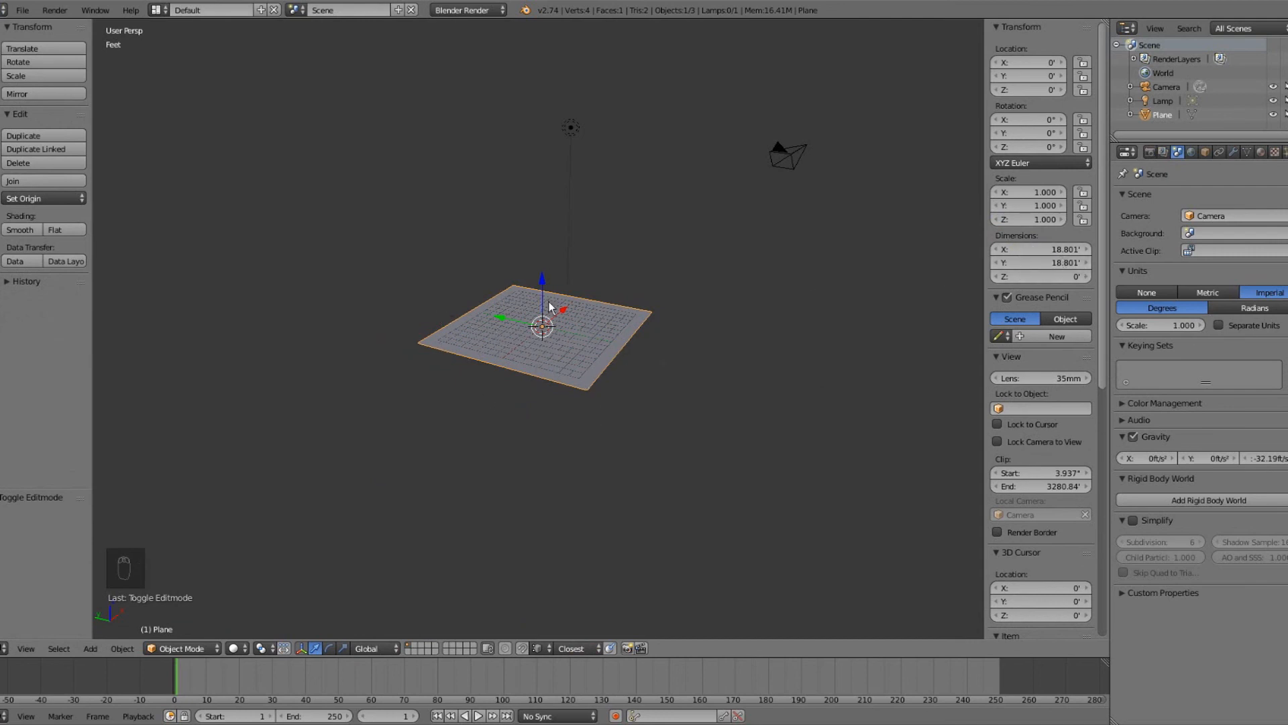
Scale the plane's mesh up by a factor of about 2.47 in Edit Mode and set the scene units to metric.
key(Tab)
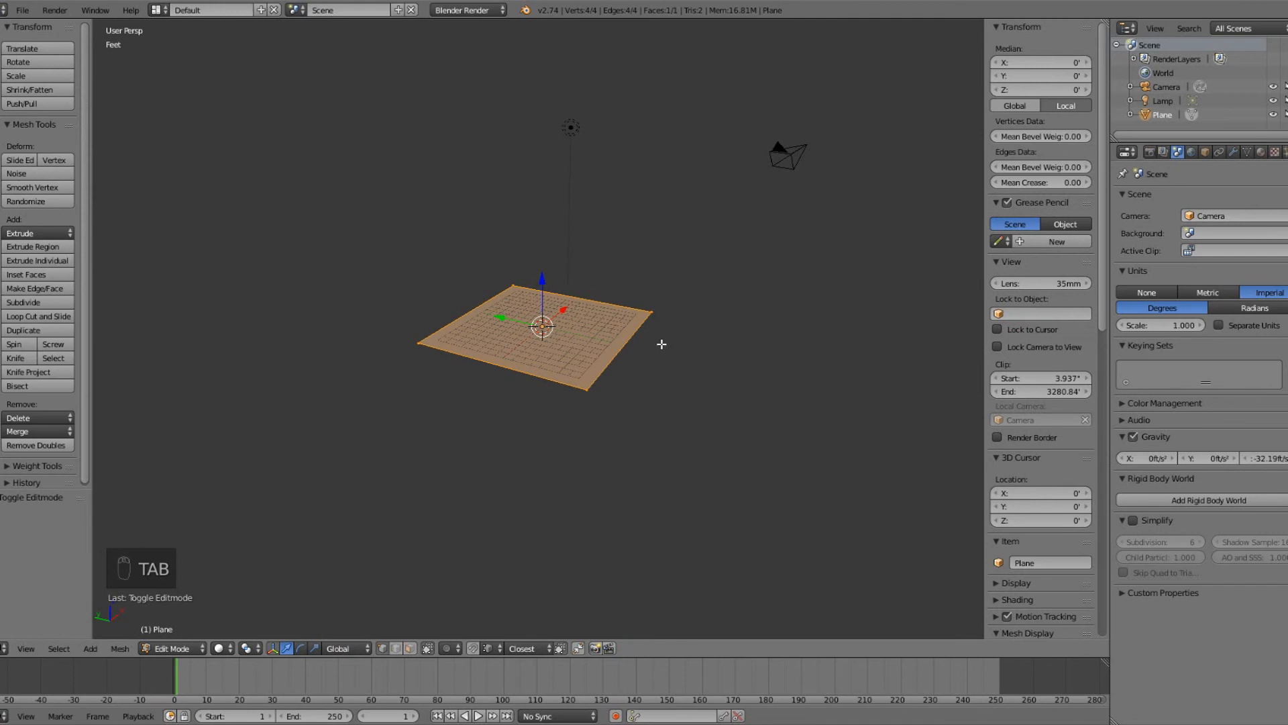
key(s)
click(842, 362)
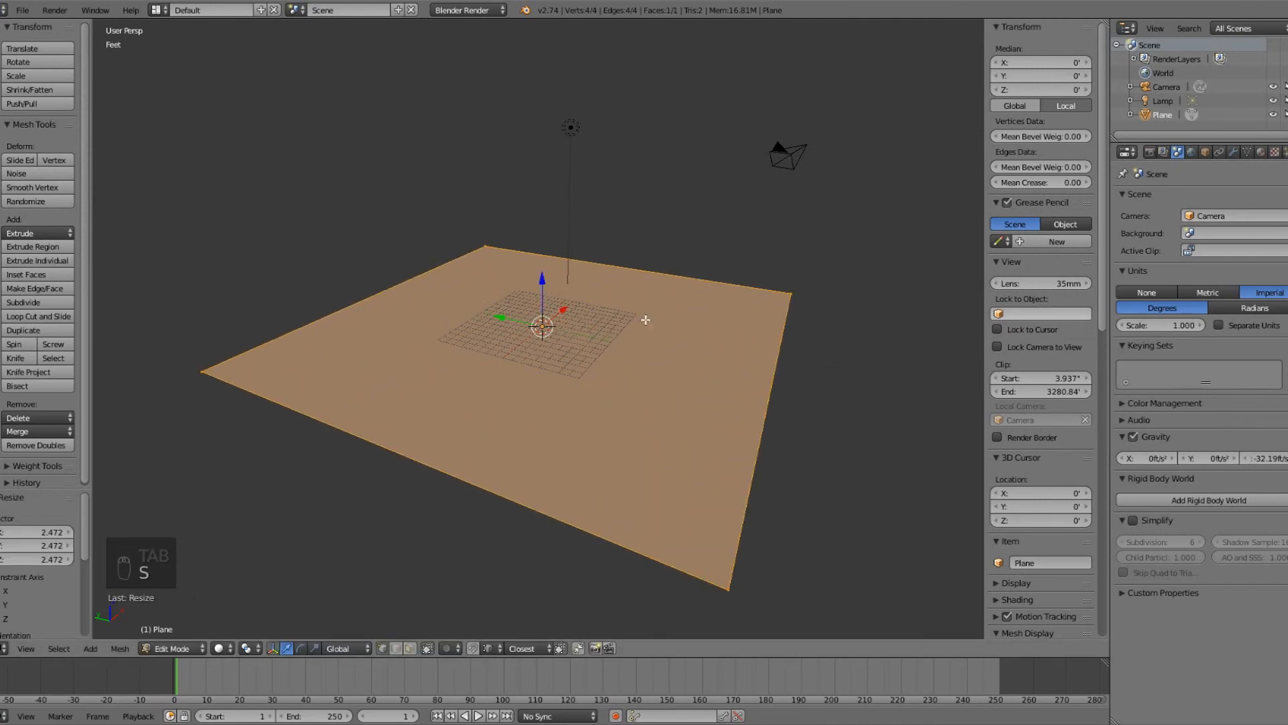
key(Tab)
click(1208, 292)
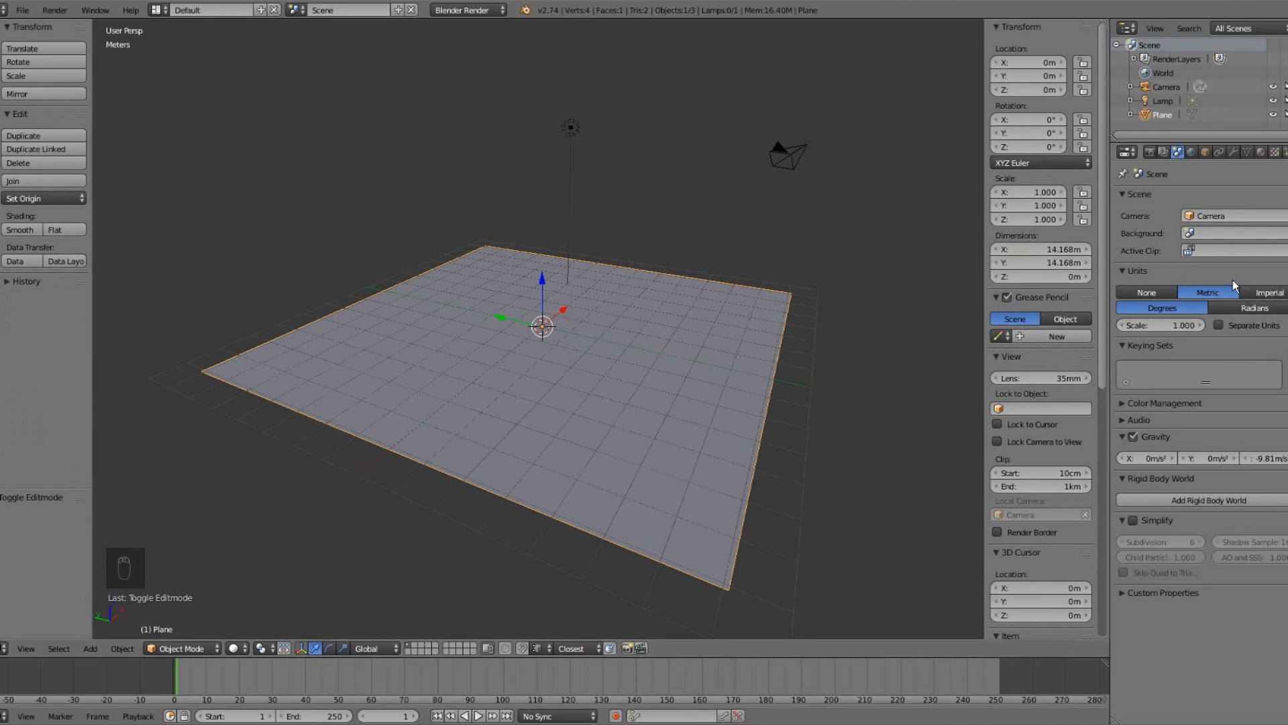
Using imperial units, scale the plane's mesh up by about 1.35 in Edit Mode, and switch the units back to metric.
click(1252, 295)
key(Tab)
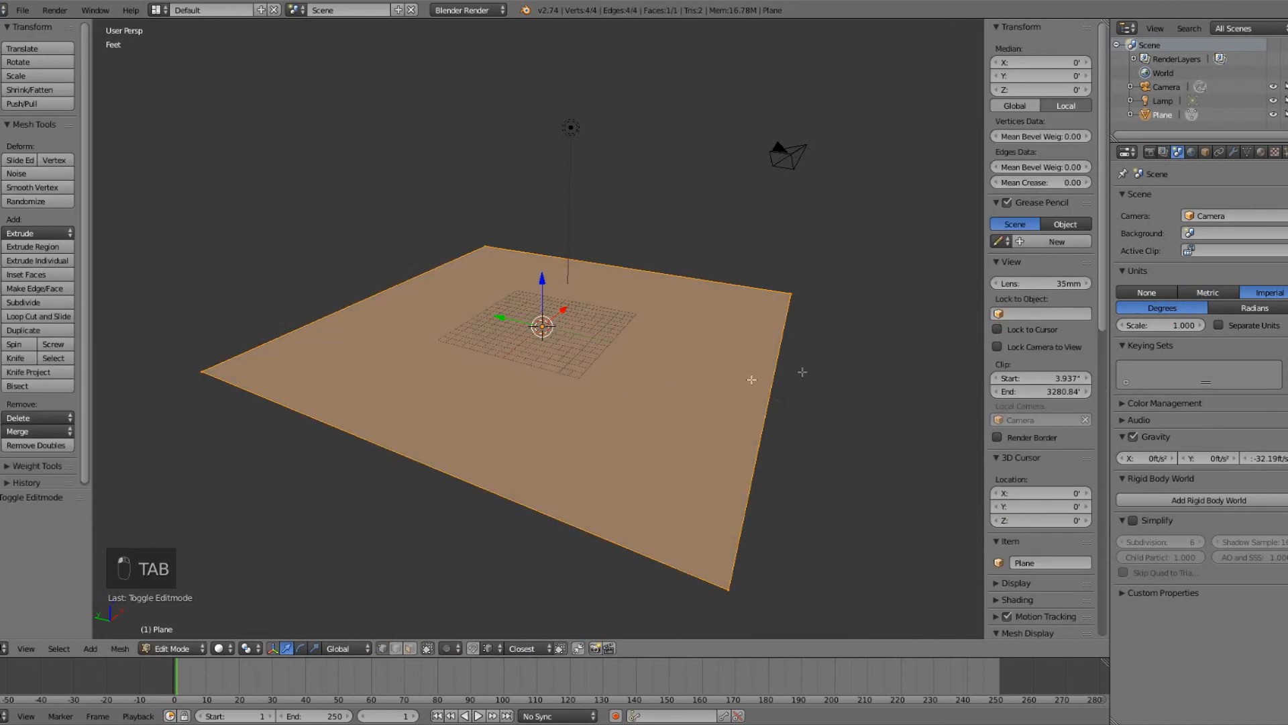
key(s)
click(914, 382)
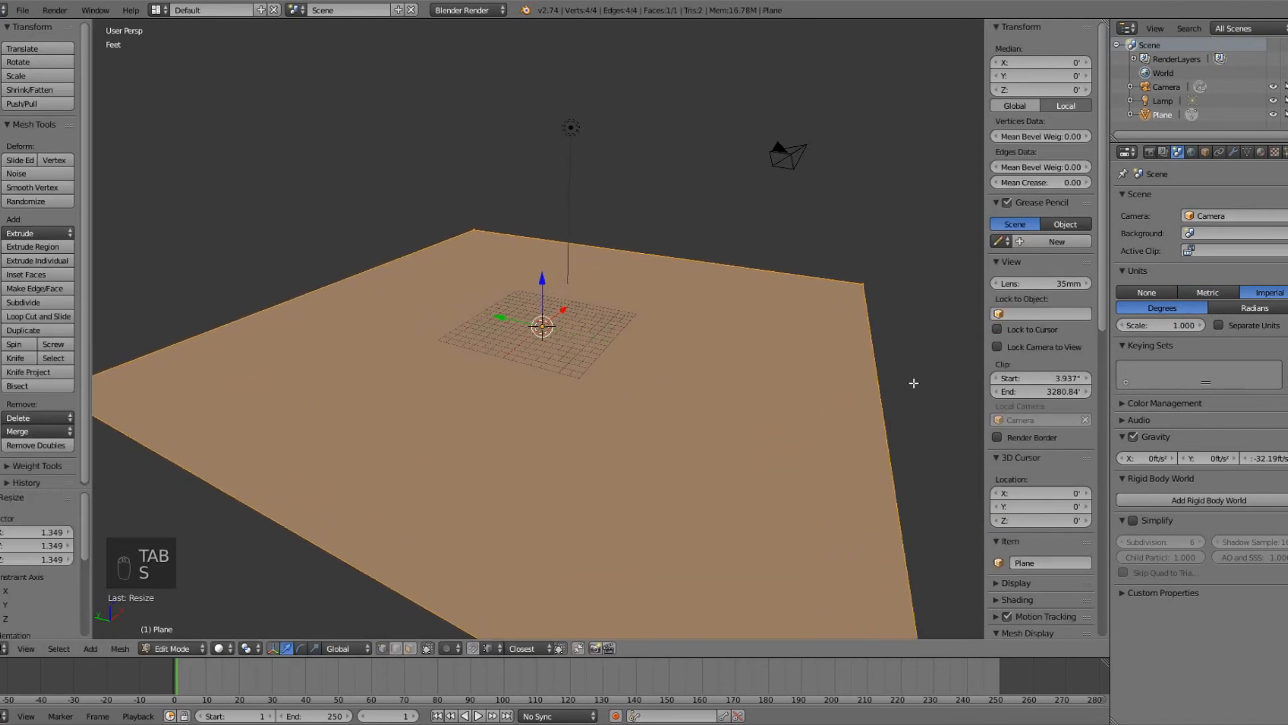
click(1211, 293)
key(Tab)
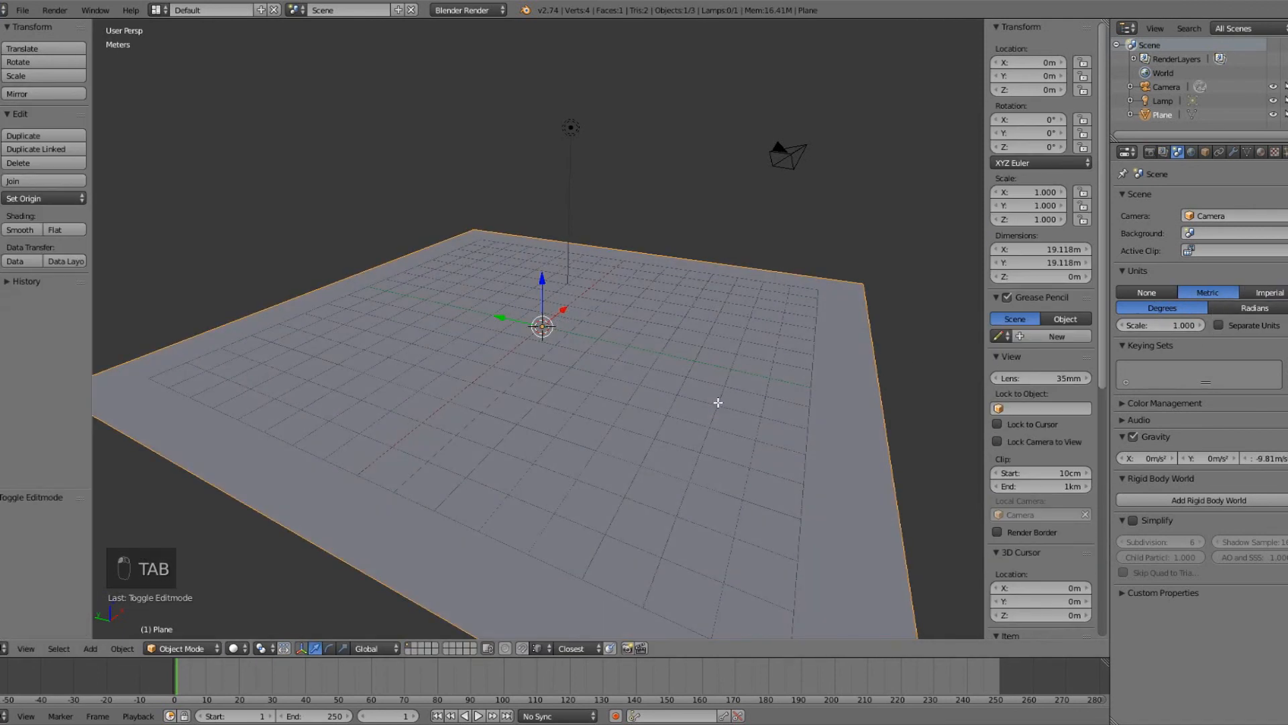
Resize the plane's mesh to about 43.2 m per side in Edit Mode and return to Object Mode.
key(Tab)
scroll(839, 362, down, 4)
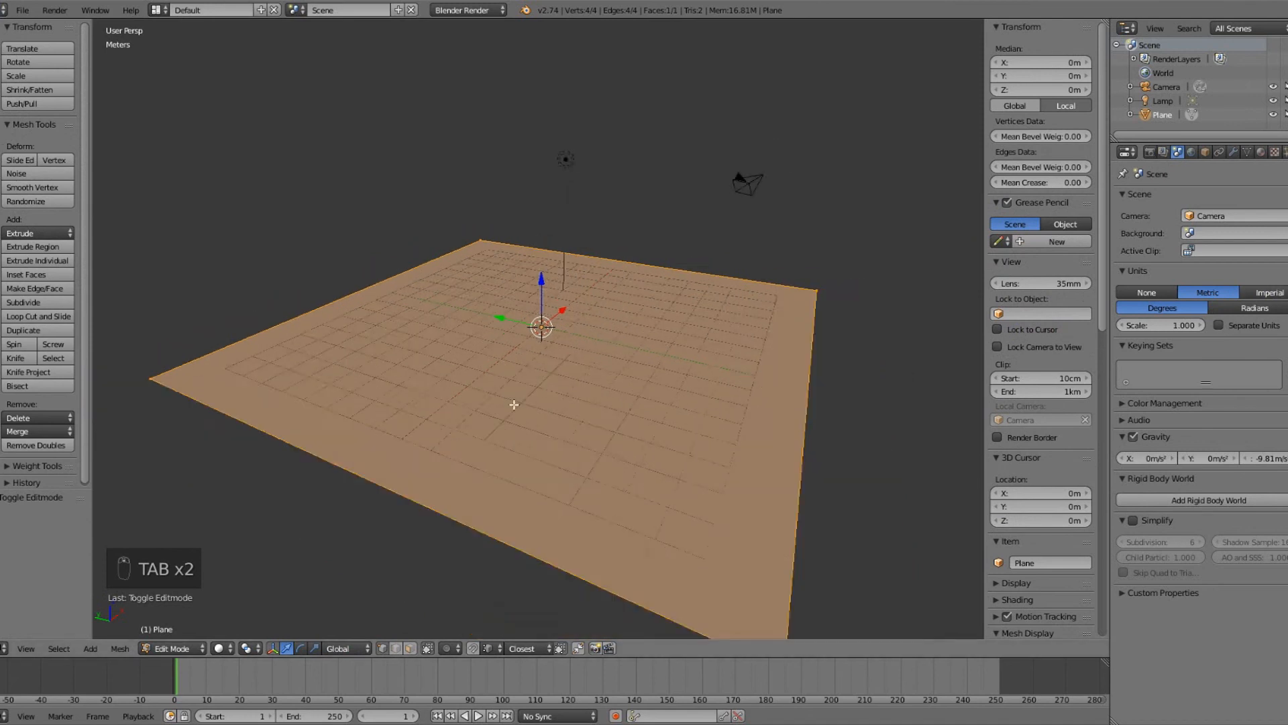
key(s)
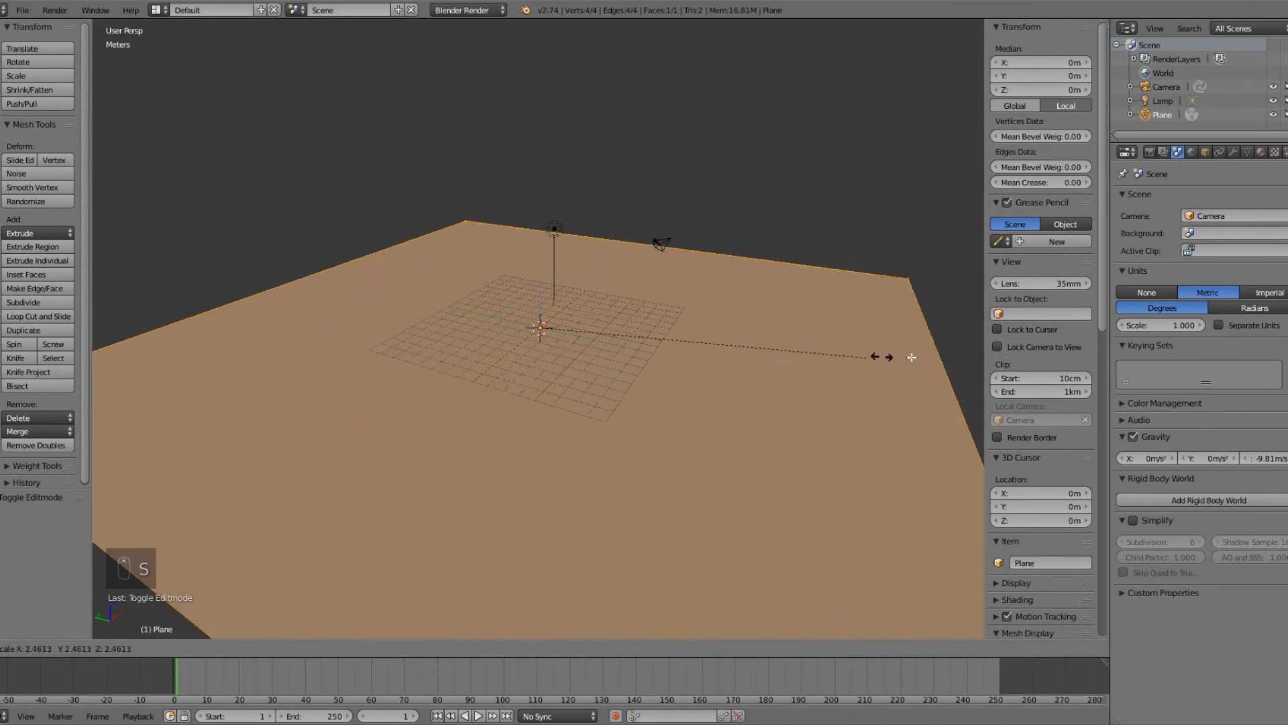
click(913, 359)
middle_drag(600, 391, 765, 369)
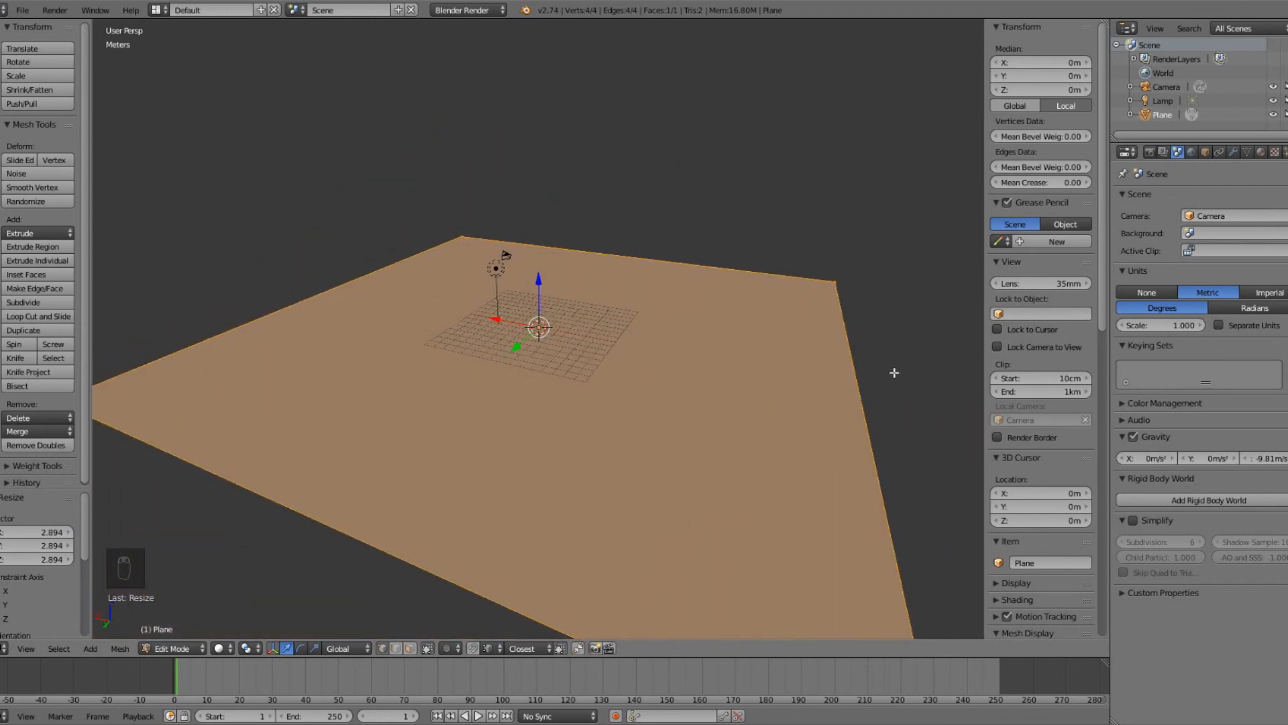
key(s)
click(808, 392)
middle_drag(717, 406, 734, 365)
key(Tab)
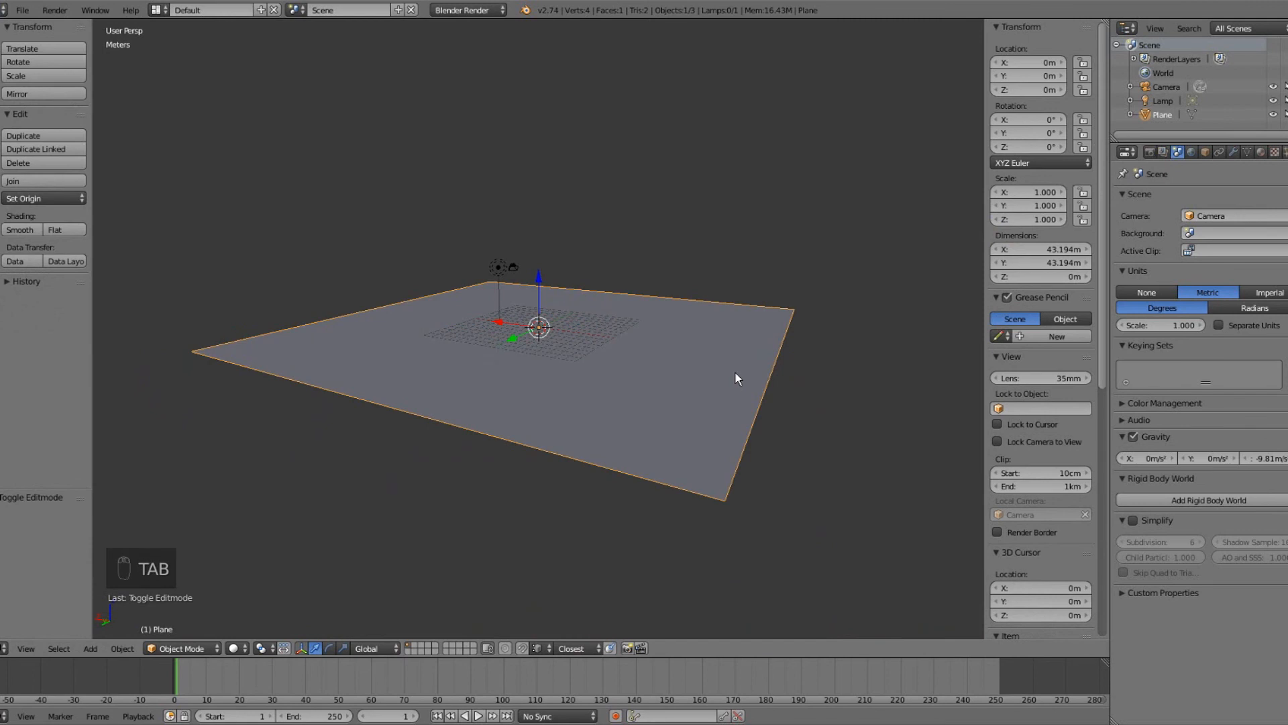
Delete the camera and the lamp from the scene.
middle_drag(624, 376, 559, 342)
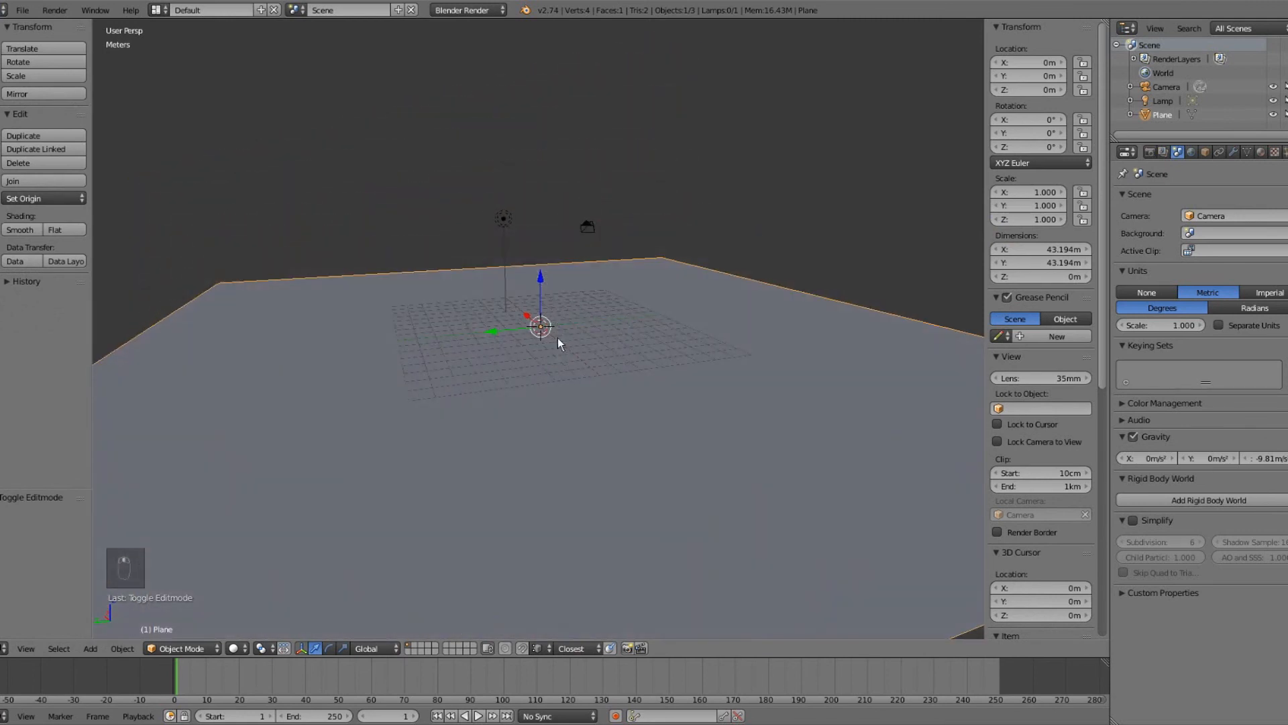
right_click(587, 229)
shift+right_click(502, 221)
key(x)
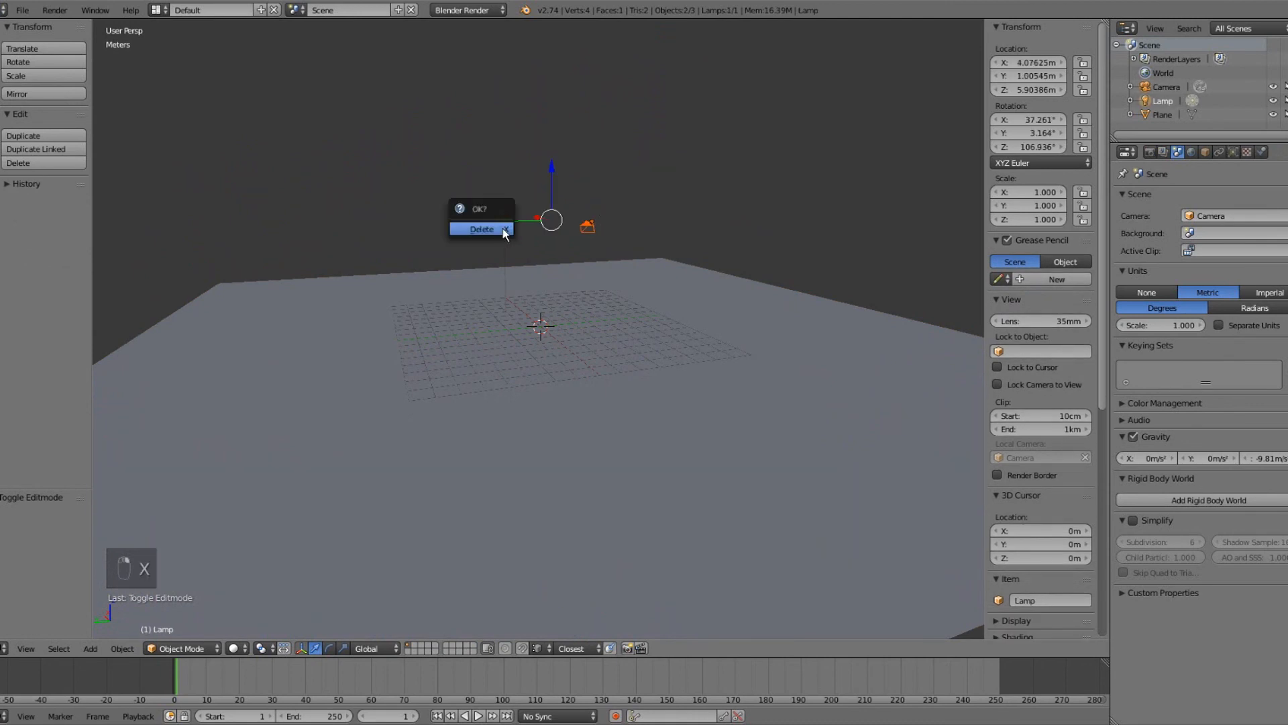
click(503, 228)
Subdivide the plane's whole mesh three times in Edit Mode with one cut each time.
middle_drag(571, 396, 525, 394)
right_click(622, 247)
key(Tab)
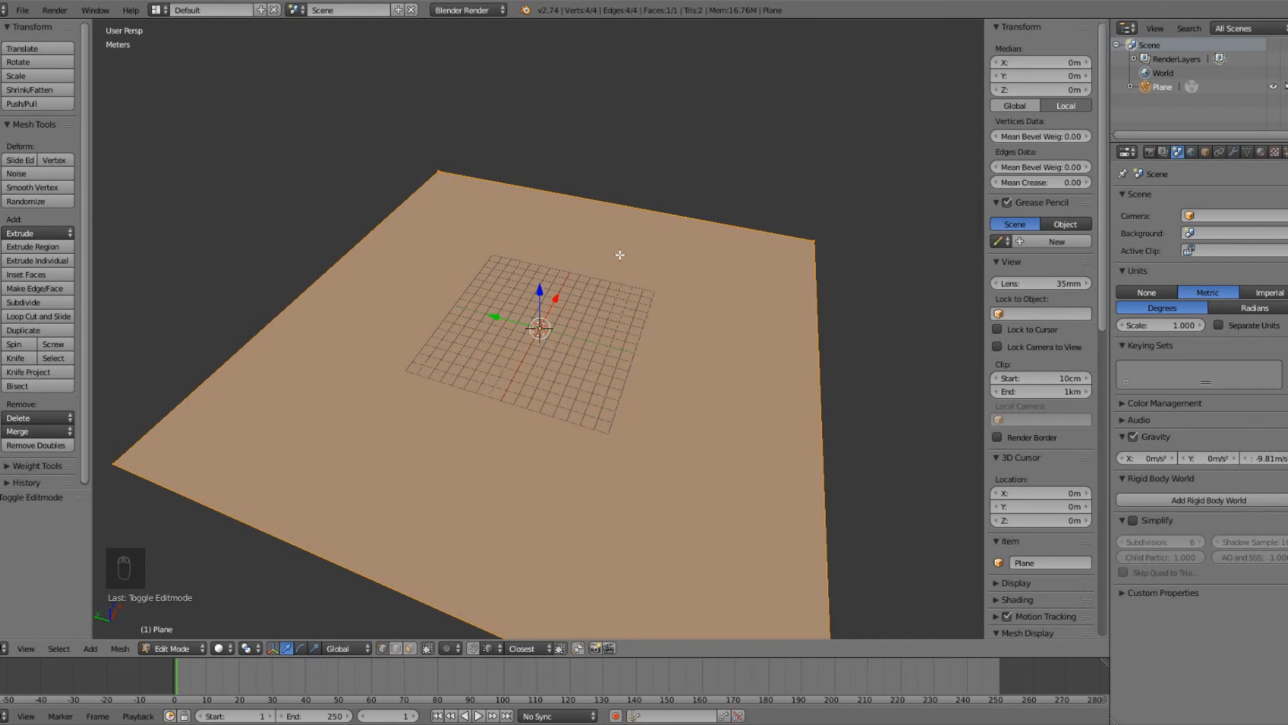
key(w)
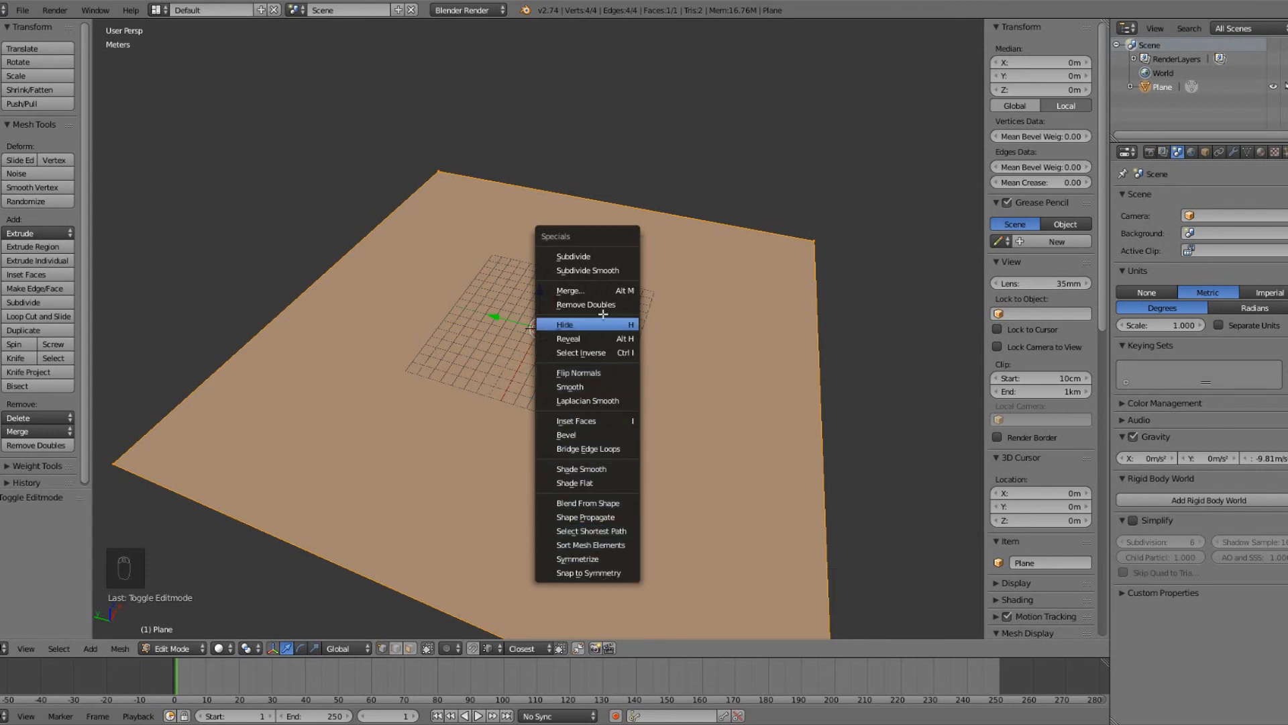
click(606, 259)
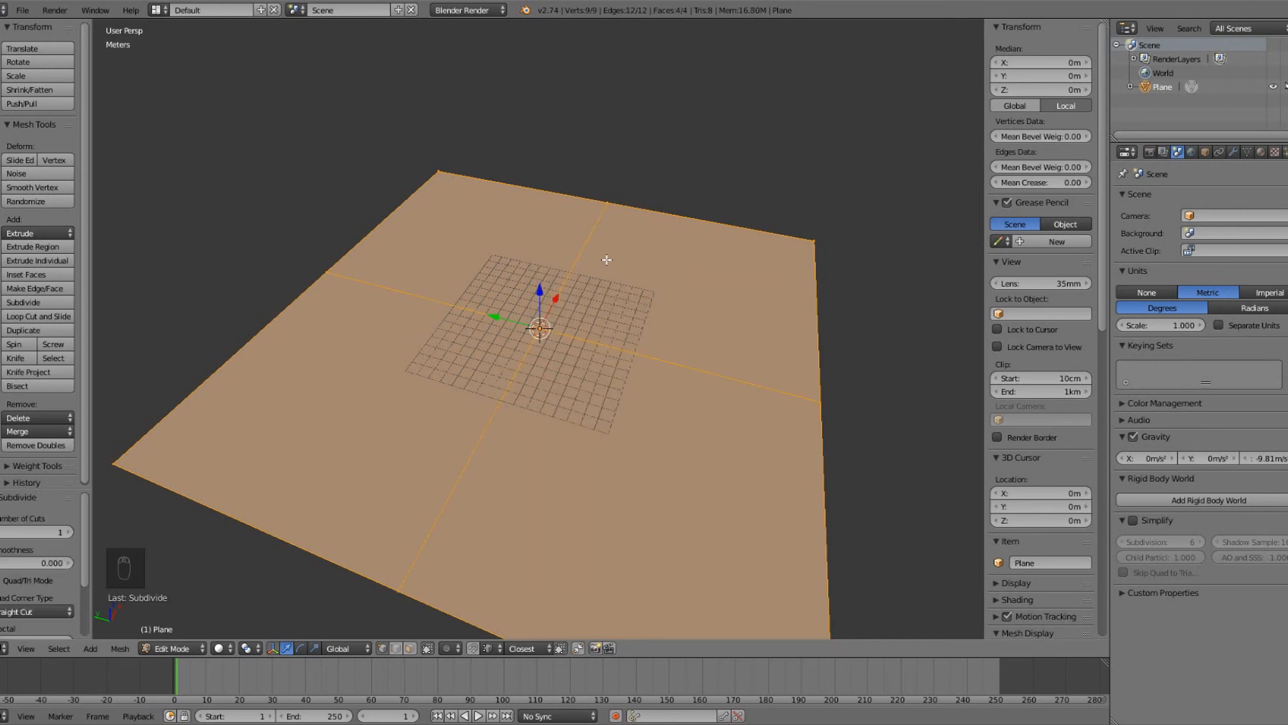
key(w)
click(607, 259)
key(w)
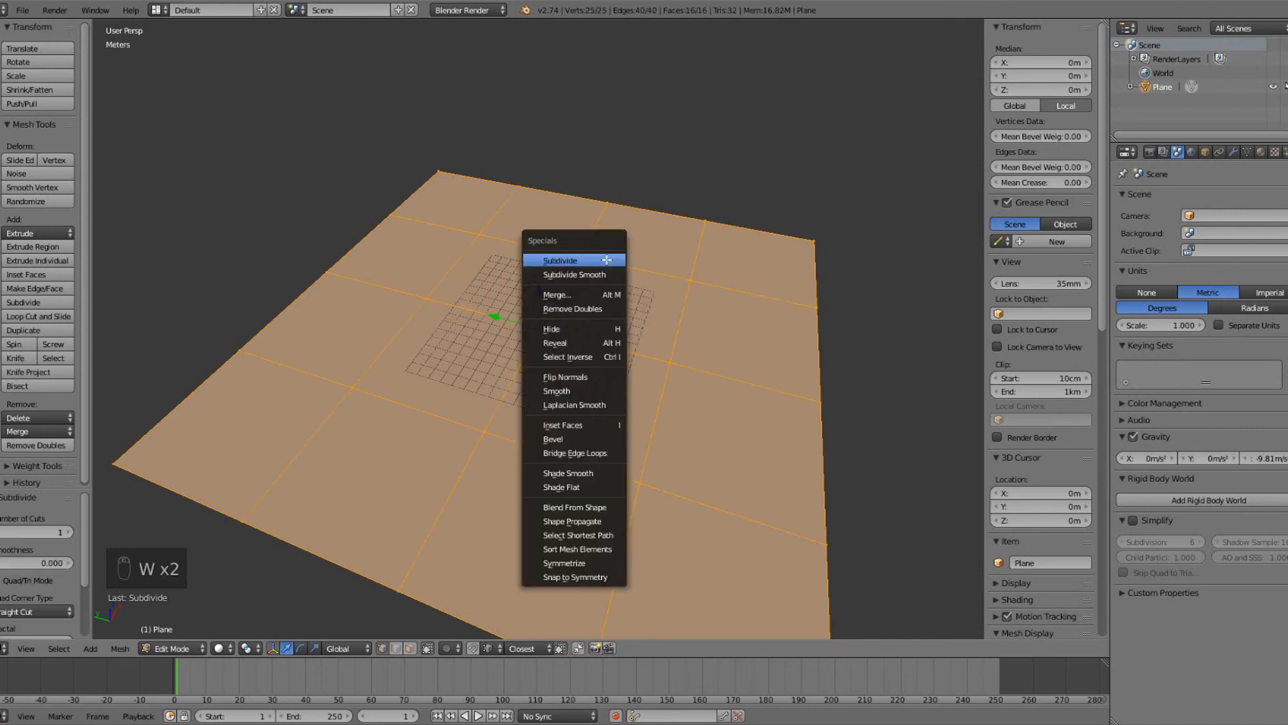
click(606, 259)
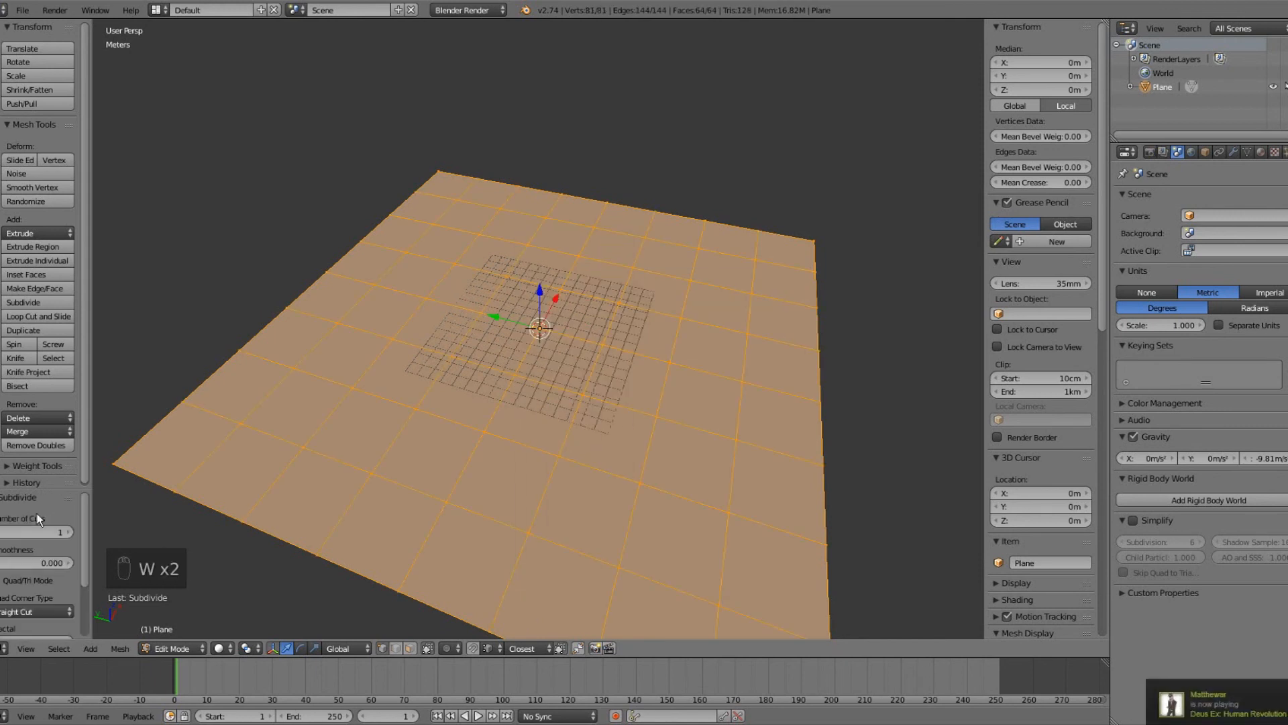
mouse_move(12, 534)
mouse_down()
mouse_move(67, 534)
mouse_move(14, 534)
mouse_up()
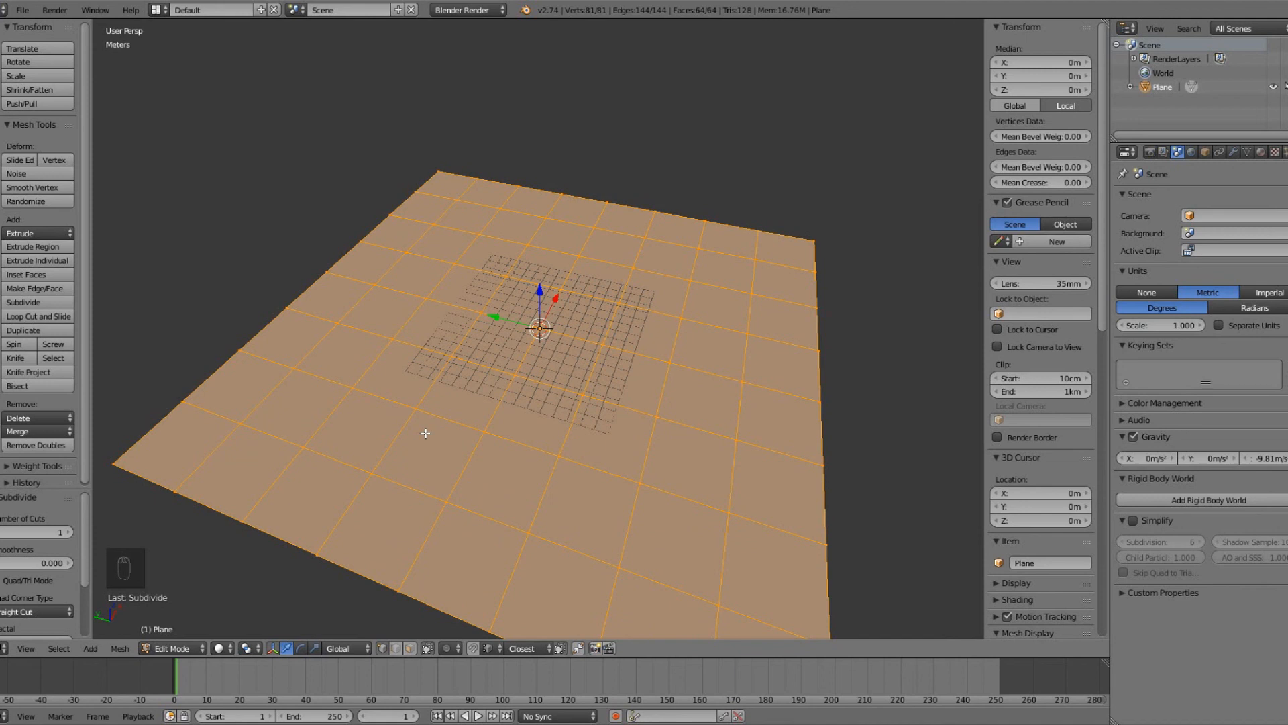
Select single vertices near the middle of the subdivided plane and try moving one along the Y axis.
right_click(616, 305)
right_click(558, 285)
right_click(587, 337)
key(g)
key(y)
click(594, 353)
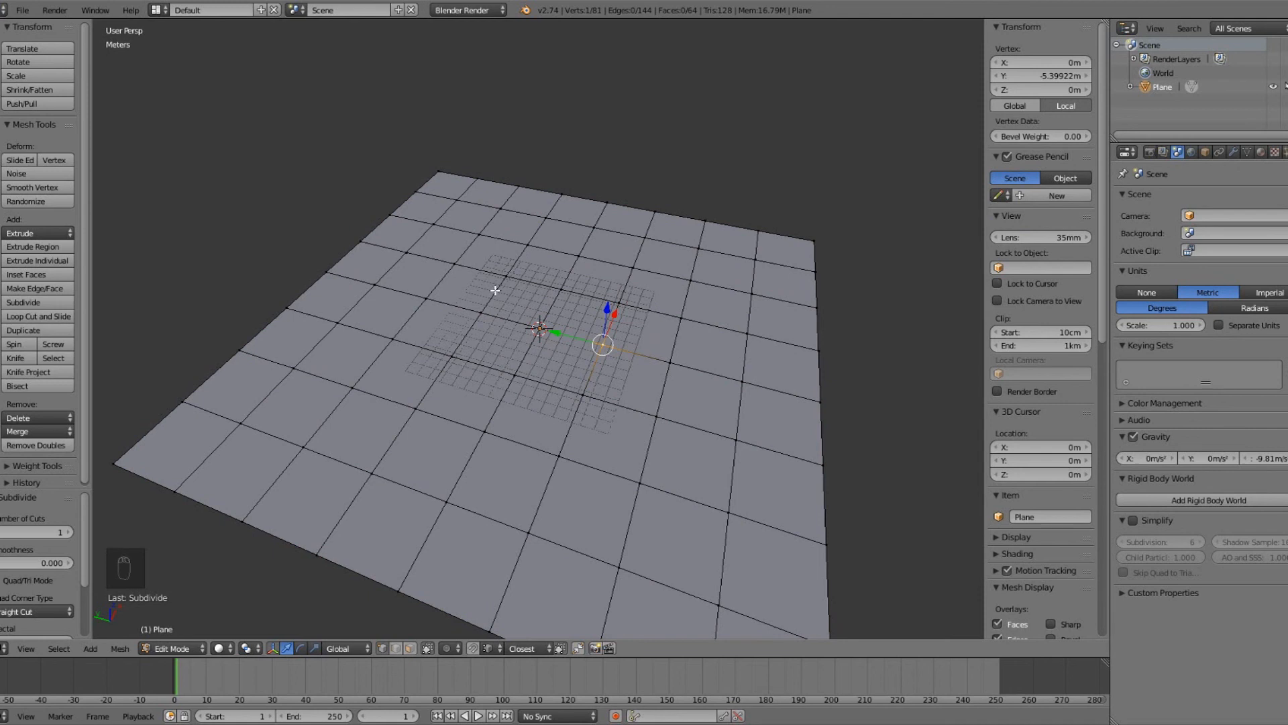
Switch through Object Mode back to Edit Mode, select several inner vertices one after another, and try moving one freely.
key(Tab)
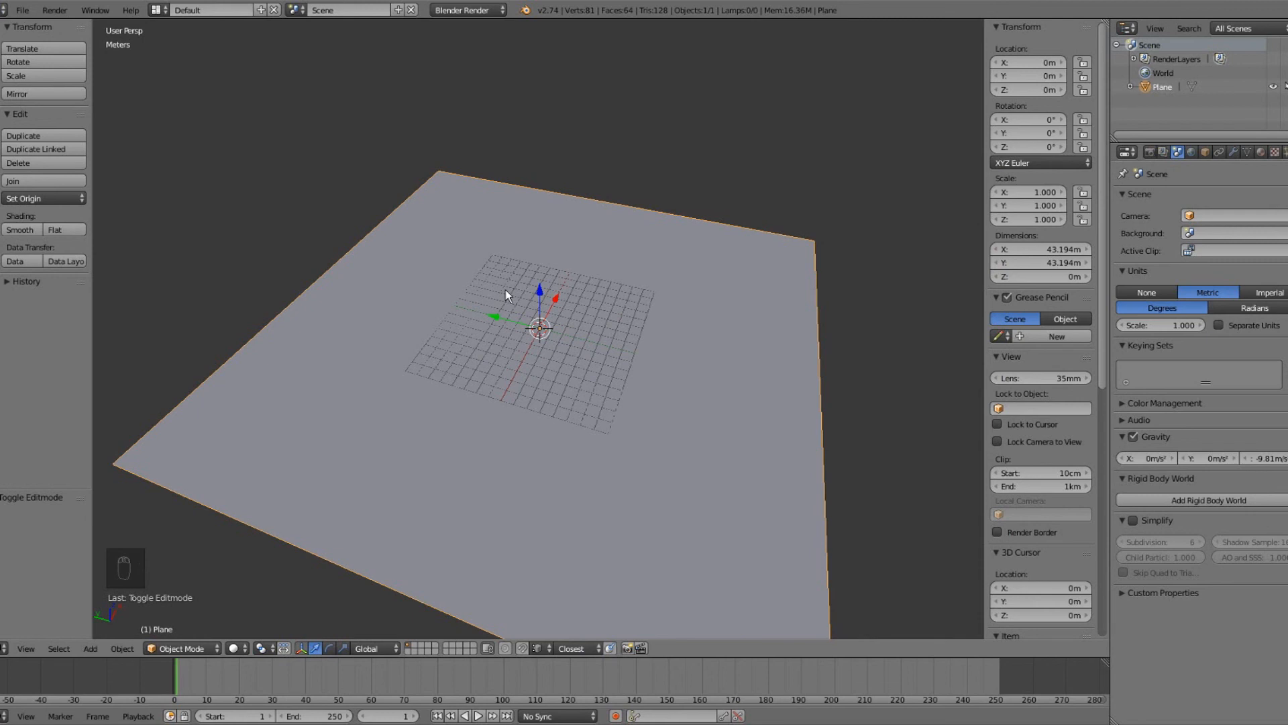
key(Tab)
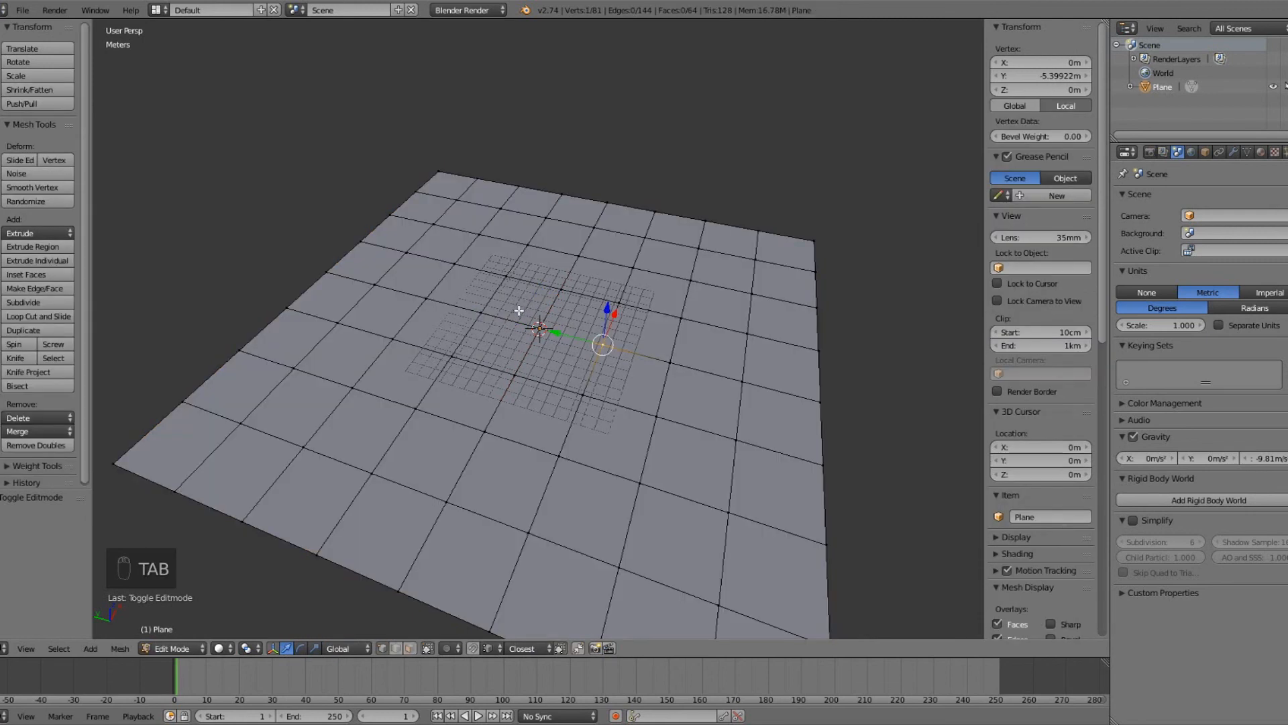
right_click(510, 276)
right_click(562, 291)
right_click(618, 300)
right_click(537, 330)
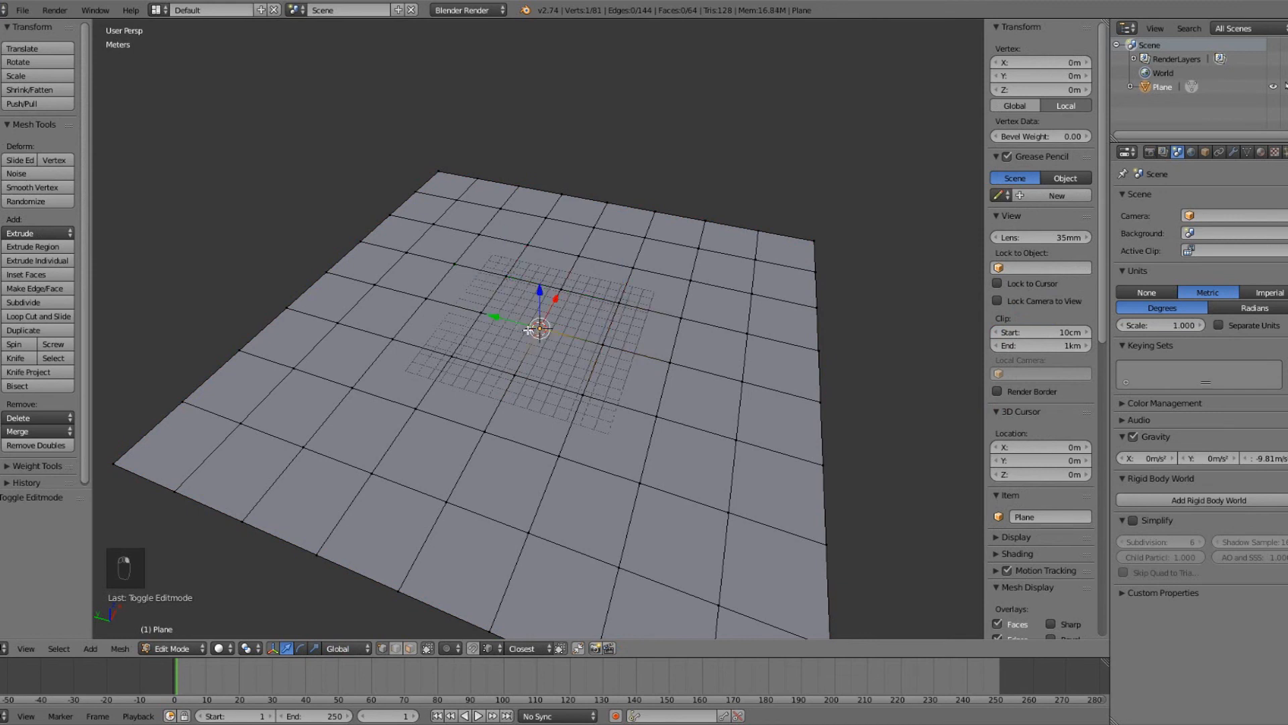
right_click(477, 316)
right_click(562, 291)
key(g)
right_click(570, 298)
Toggle Object Mode and Edit Mode, and select three of the plane's outer edge loops together.
key(Tab)
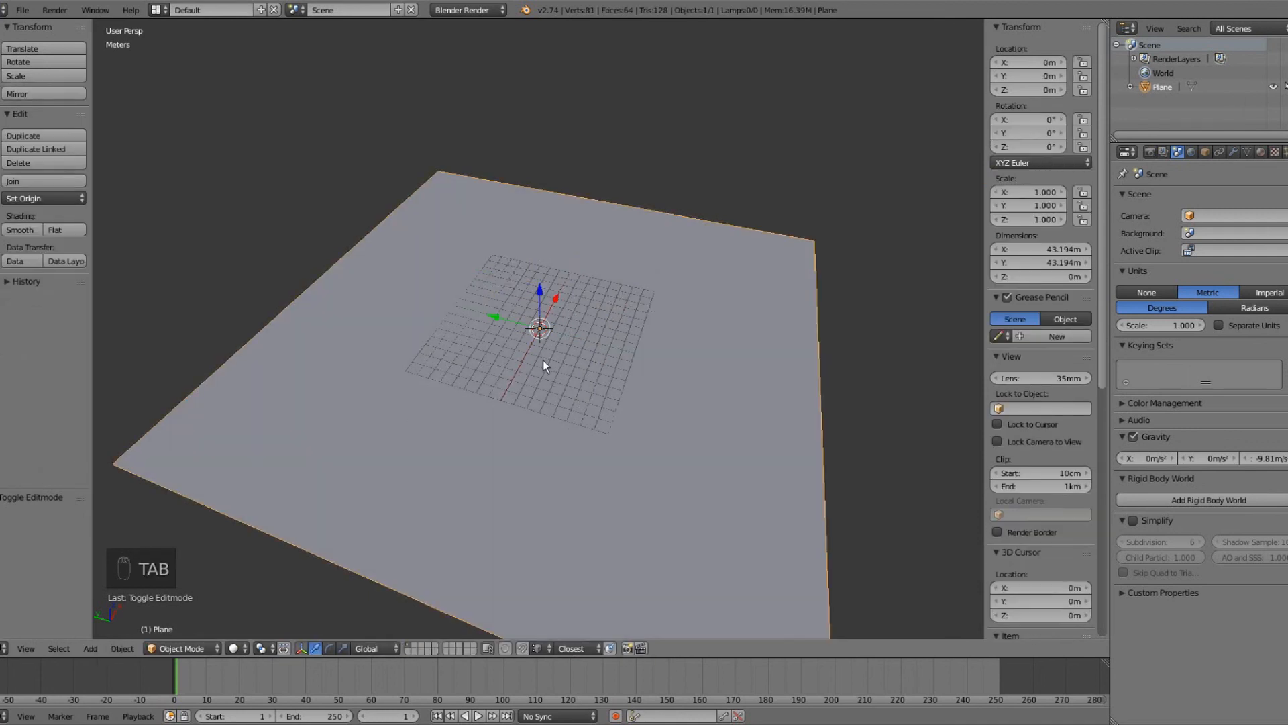
key(Tab)
alt+right_click(817, 372)
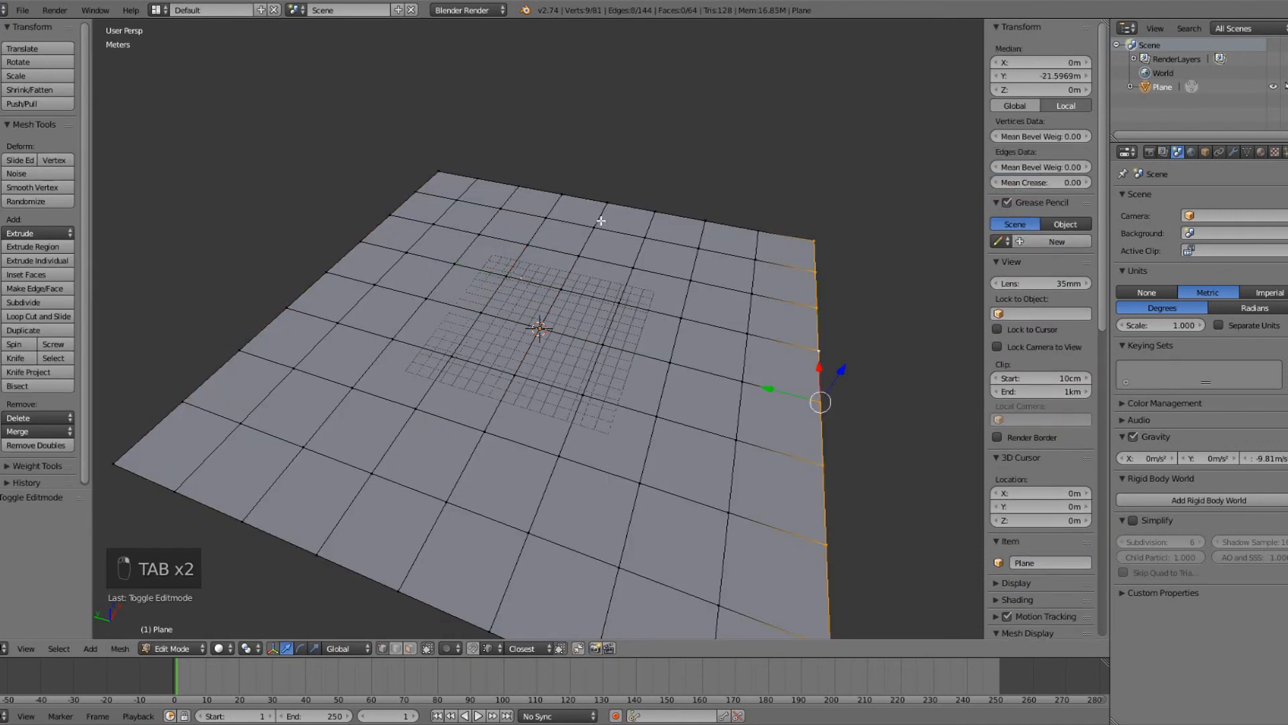
alt+shift+right_click(676, 209)
alt+shift+right_click(361, 224)
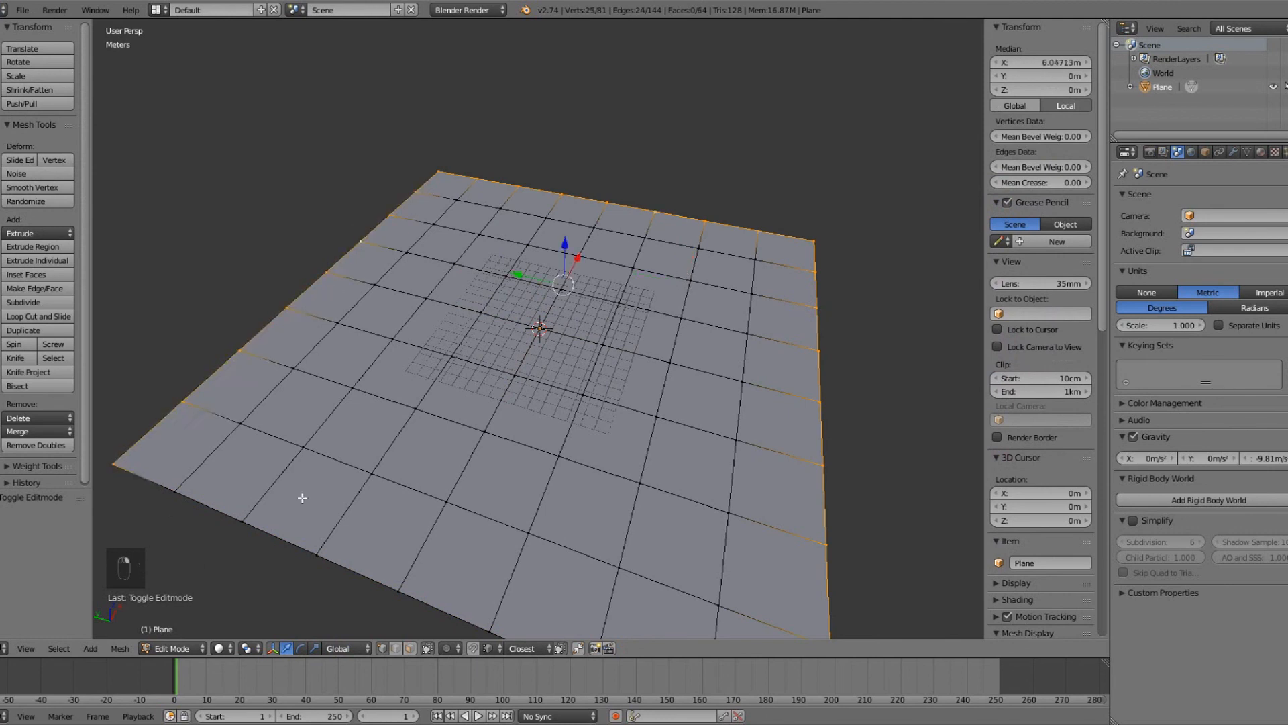
Select the plane's outer edge loops one at a time, each replacing the previous selection.
alt+right_click(289, 540)
alt+right_click(223, 367)
alt+right_click(550, 176)
alt+right_click(823, 372)
alt+right_click(736, 223)
alt+right_click(359, 234)
alt+right_click(817, 391)
Select all four outer edge loops of the plane together.
alt+right_click(381, 575)
alt+shift+right_click(305, 297)
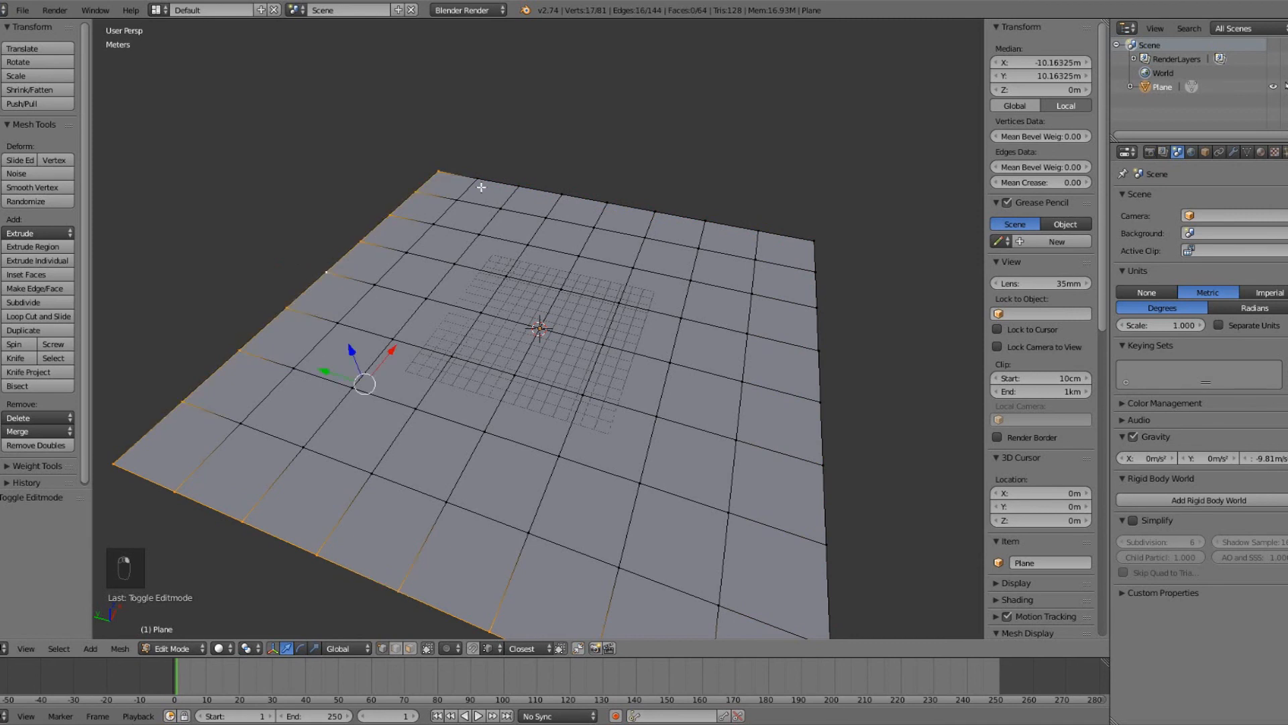
alt+shift+right_click(599, 196)
alt+shift+right_click(829, 425)
Raise the selected border of the plane by about 1.59 m along the global Z axis.
middle_drag(739, 451, 651, 411)
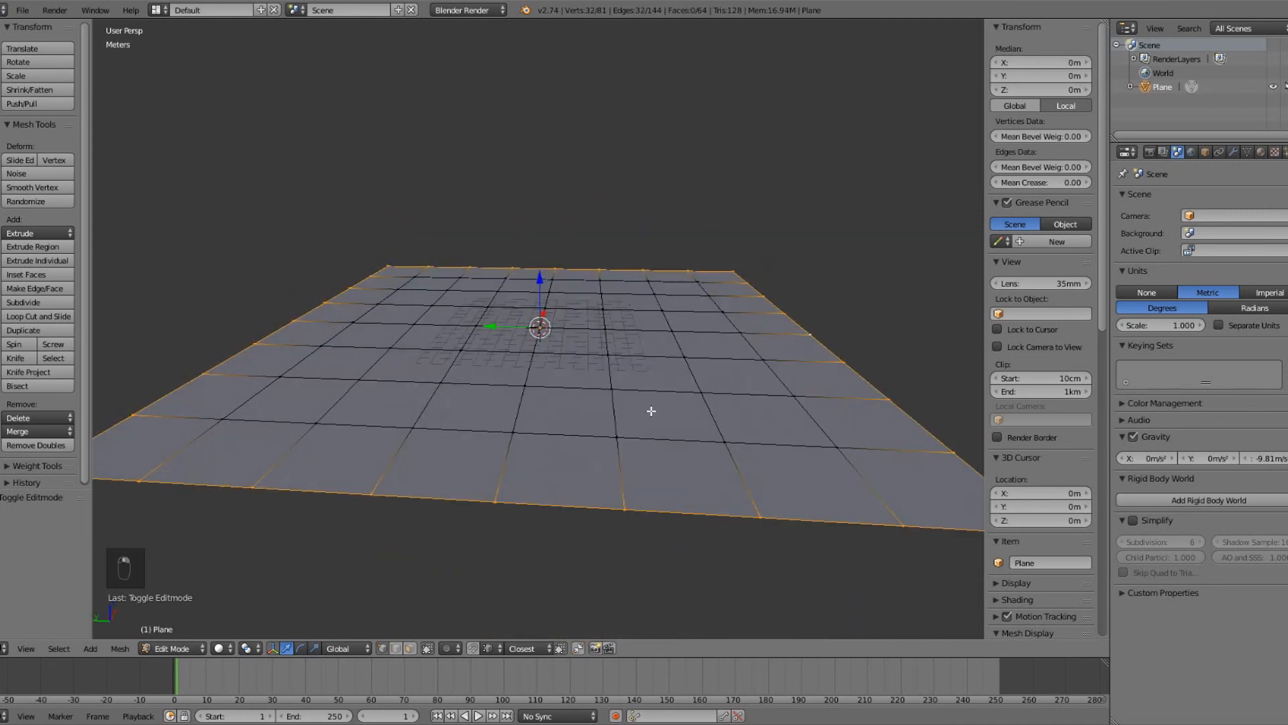
key(g)
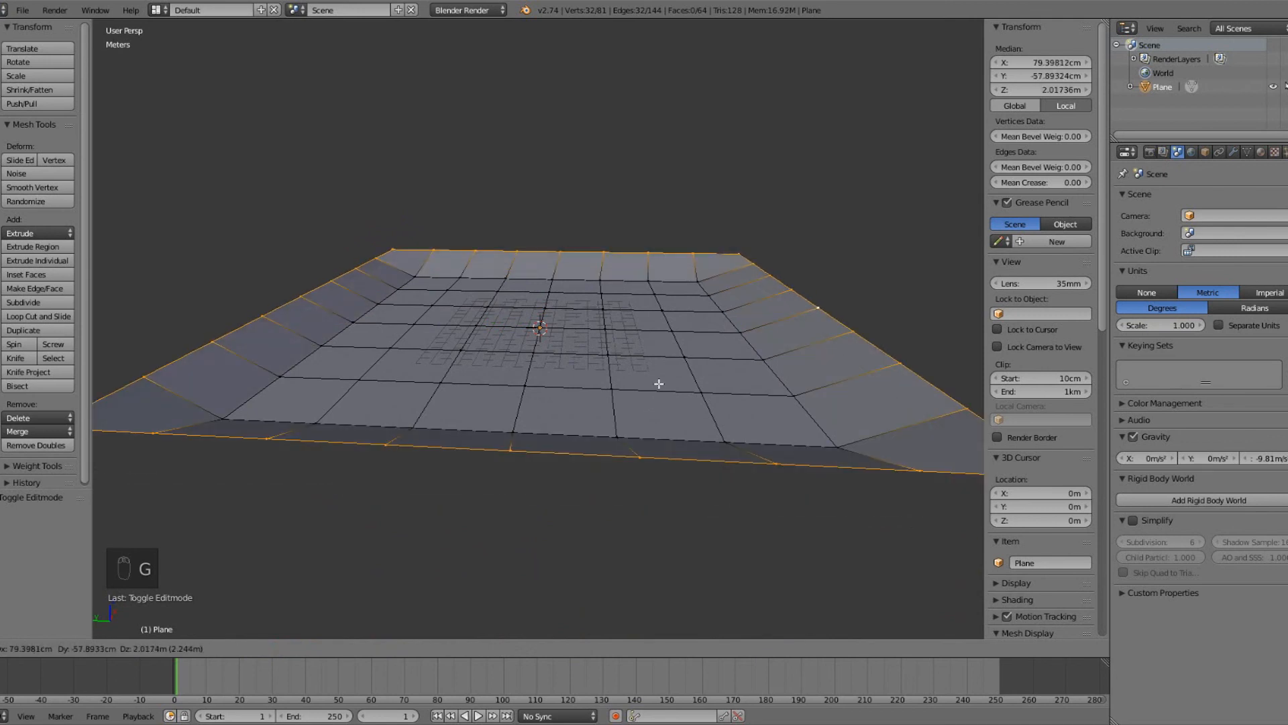
middle_click(639, 411)
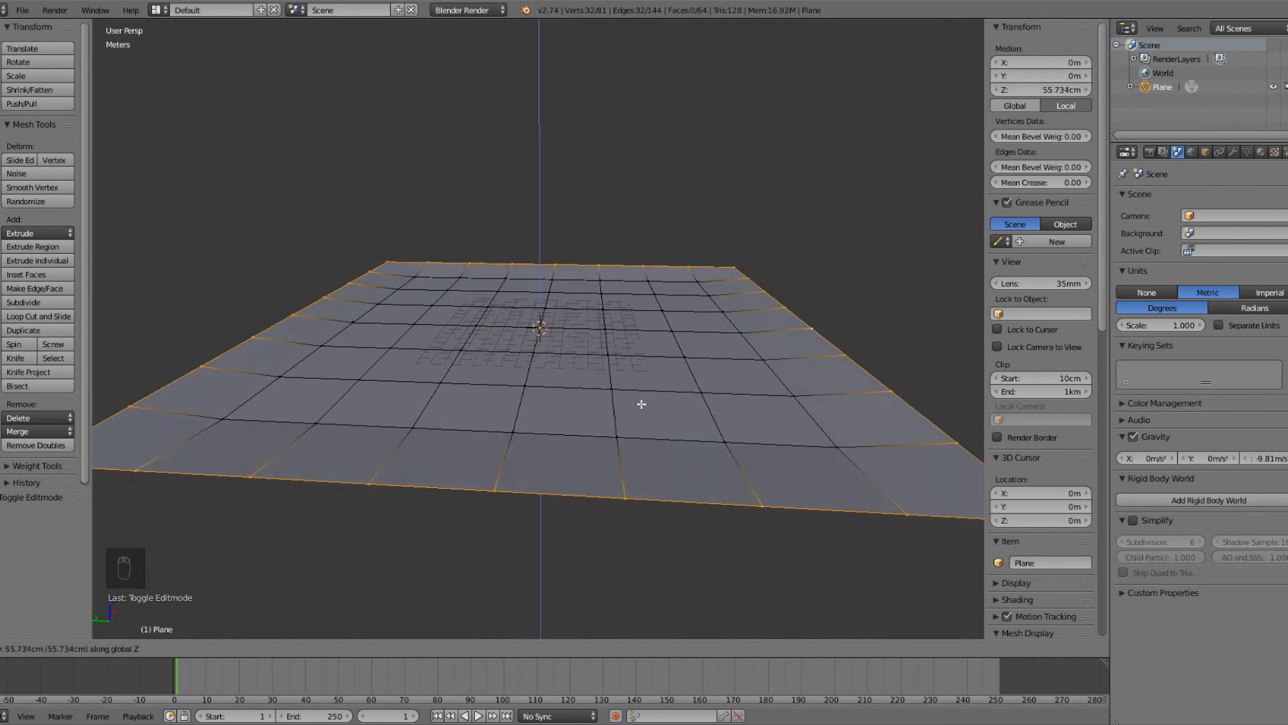
click(645, 393)
middle_drag(648, 375, 606, 412)
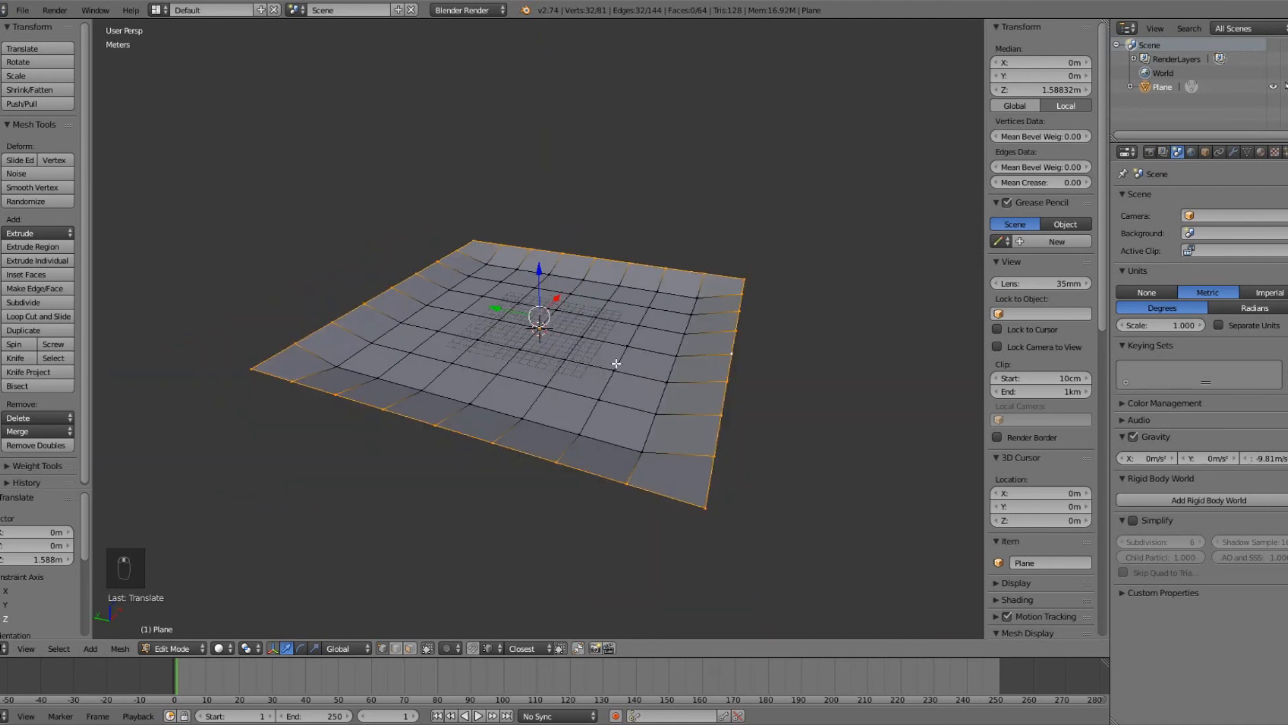
Try moving the raised border down along the global Z axis.
key(g)
middle_click(612, 365)
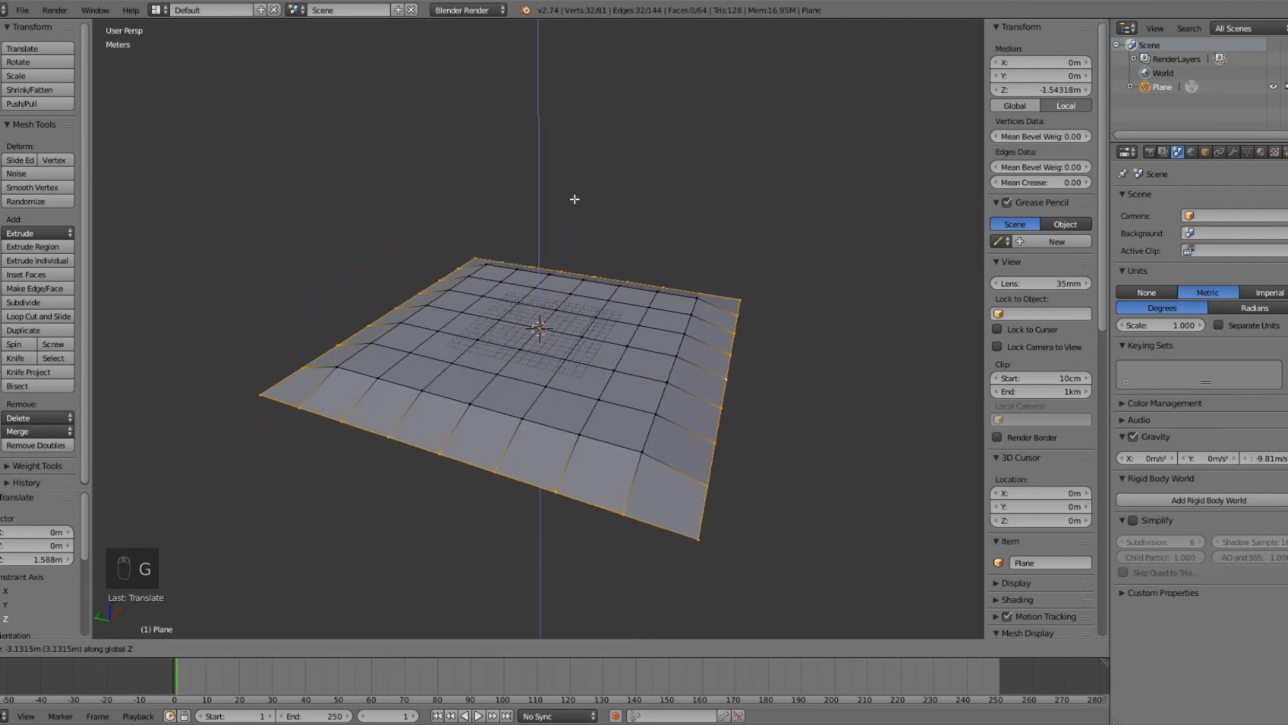
key(Escape)
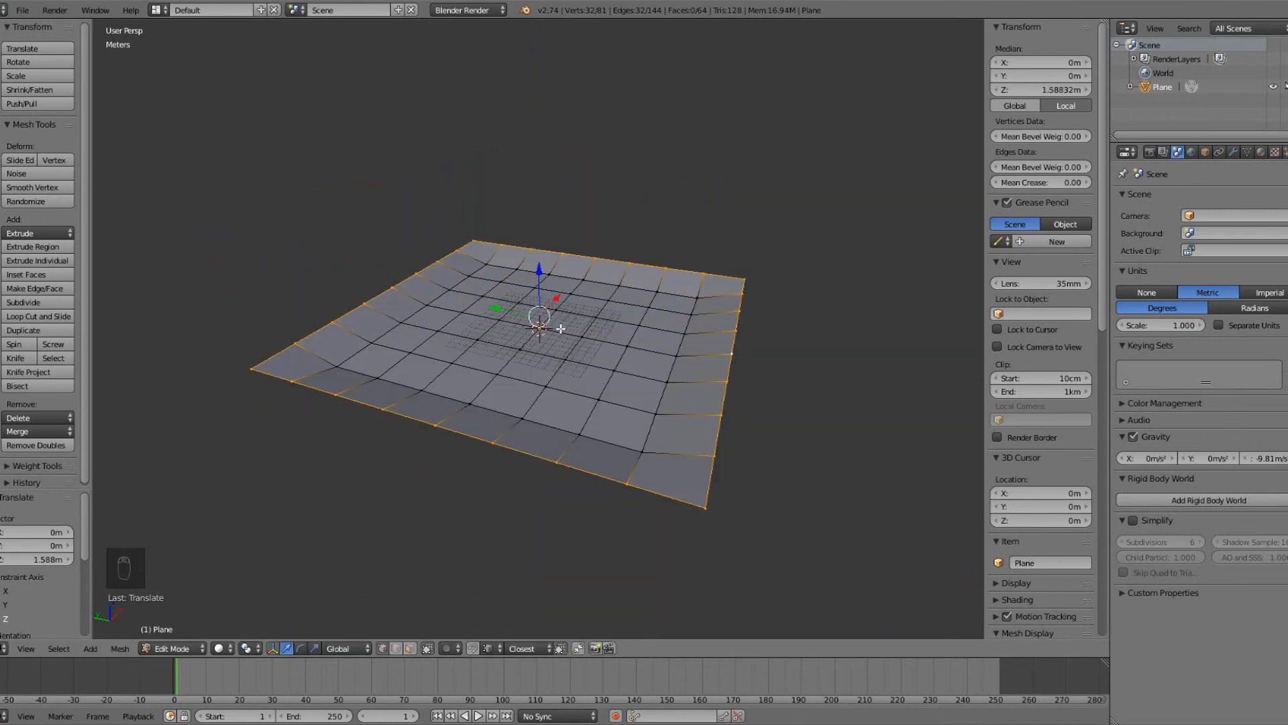
Try moving the raised border along the global X axis and along the global Y axis.
key(g)
middle_click(604, 268)
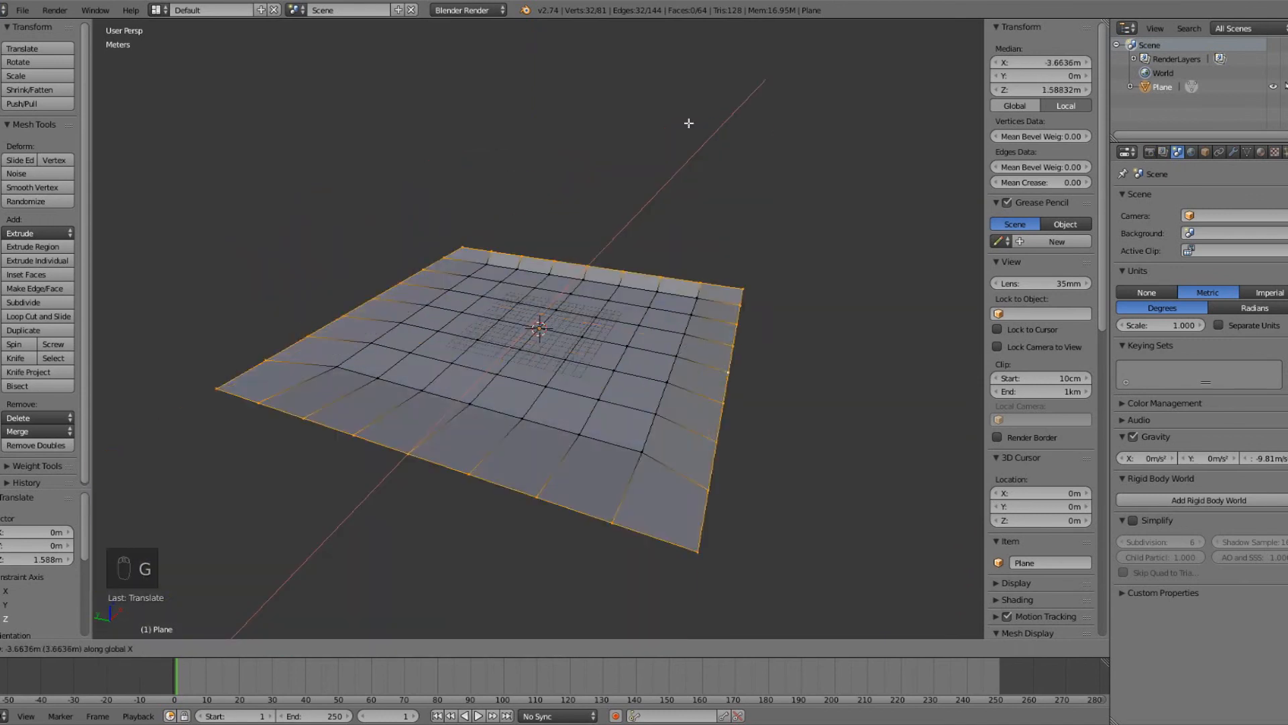
right_click(646, 329)
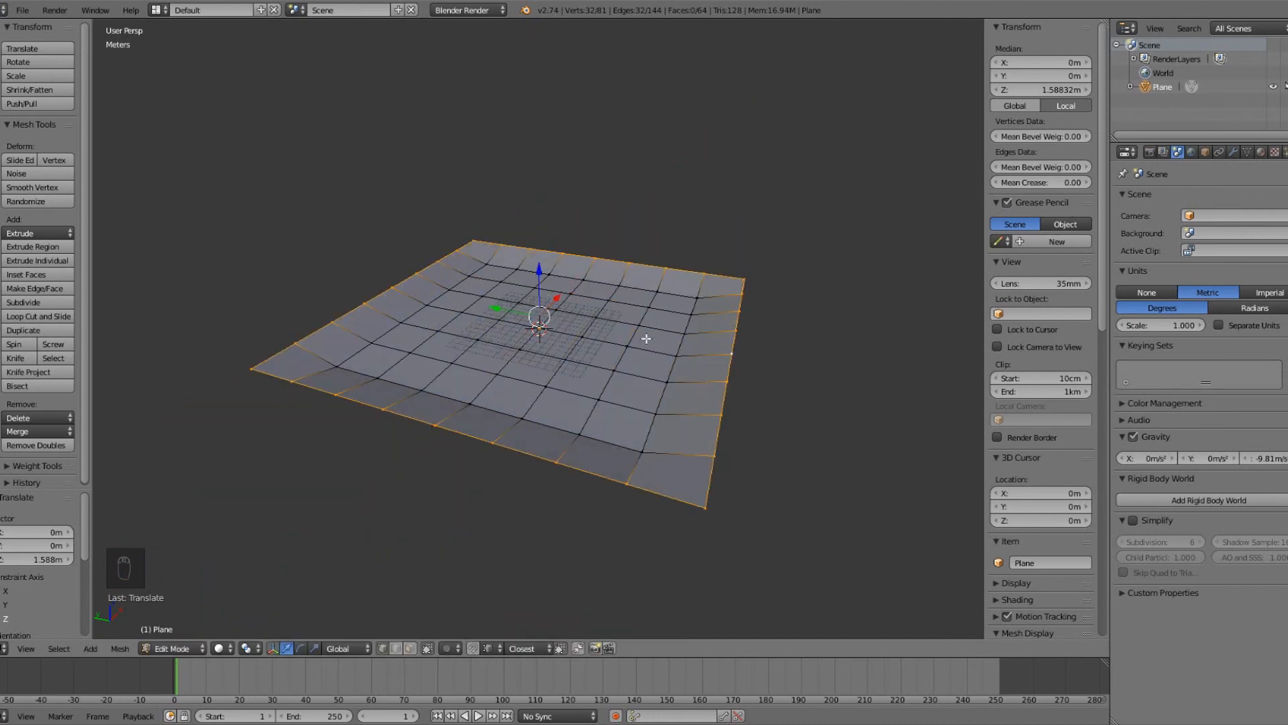
key(g)
middle_click(644, 335)
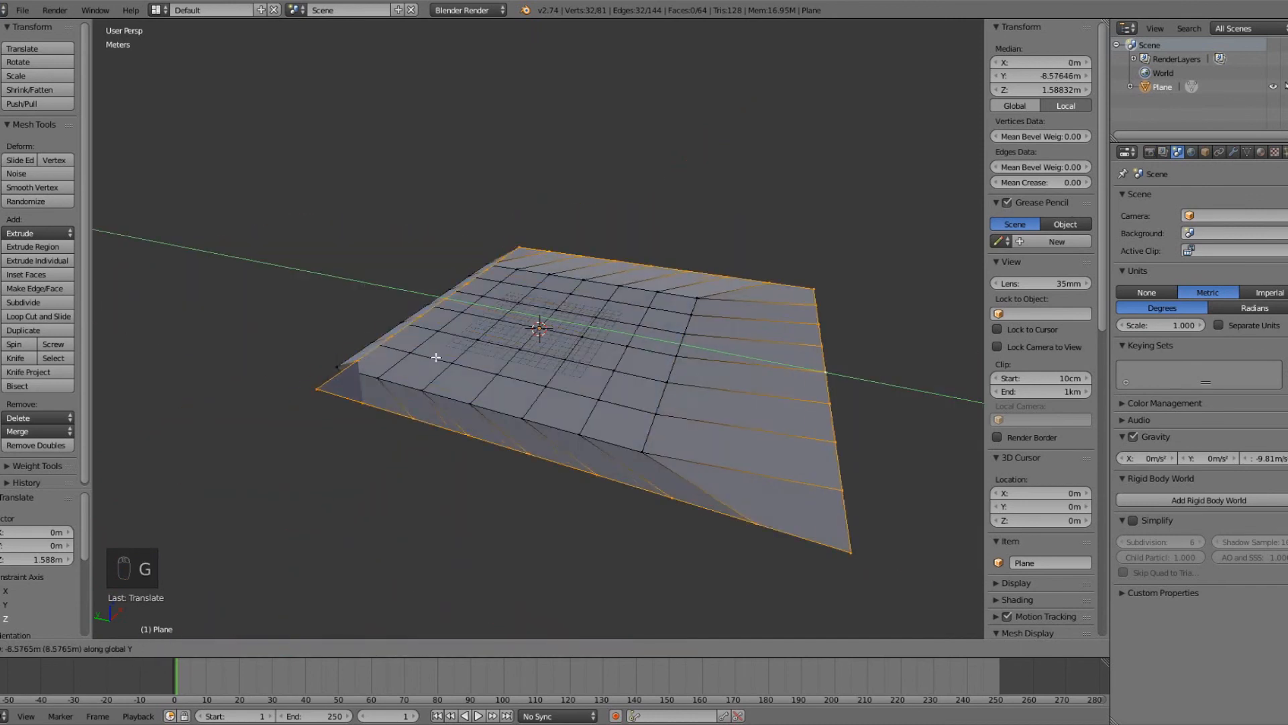
right_click(604, 361)
Raise the selected border of the plane by about 0.55 m more along the global Z axis.
key(g)
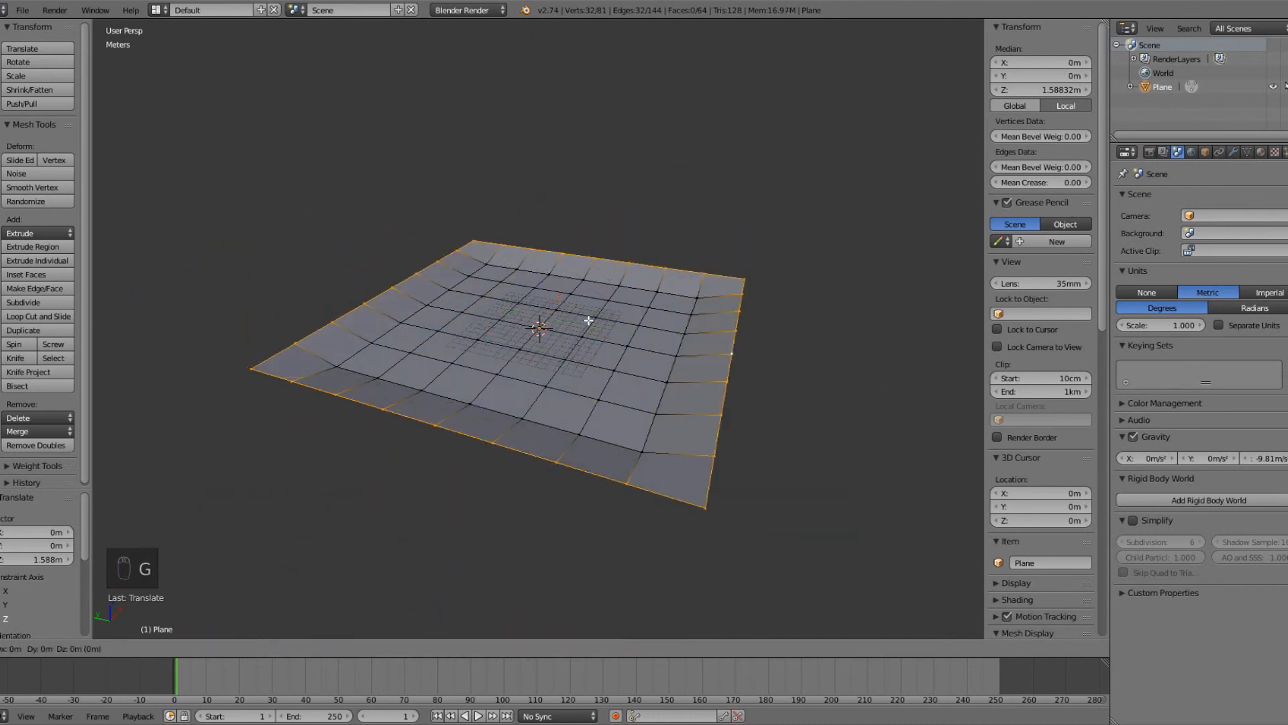
middle_click(589, 321)
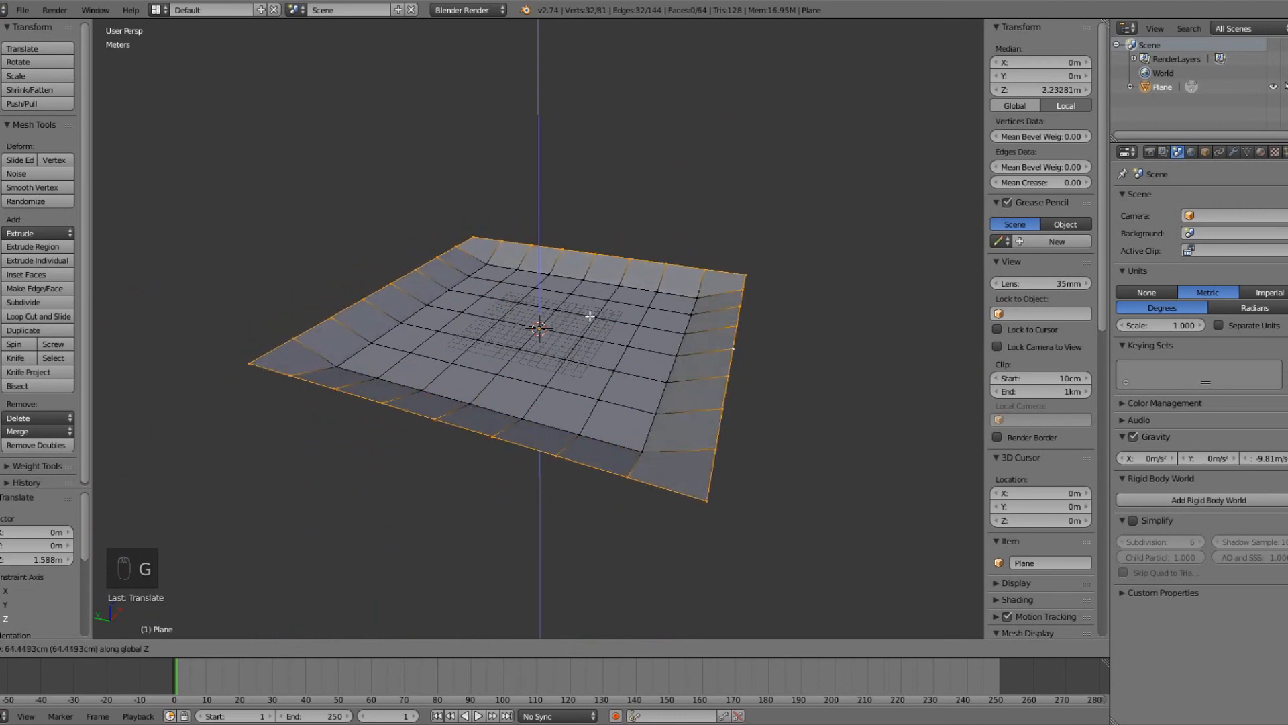
click(590, 316)
Select the edge loop around the plane's centre vertex and lower it about 5.22 m along the global Z axis.
scroll(613, 333, up, 5)
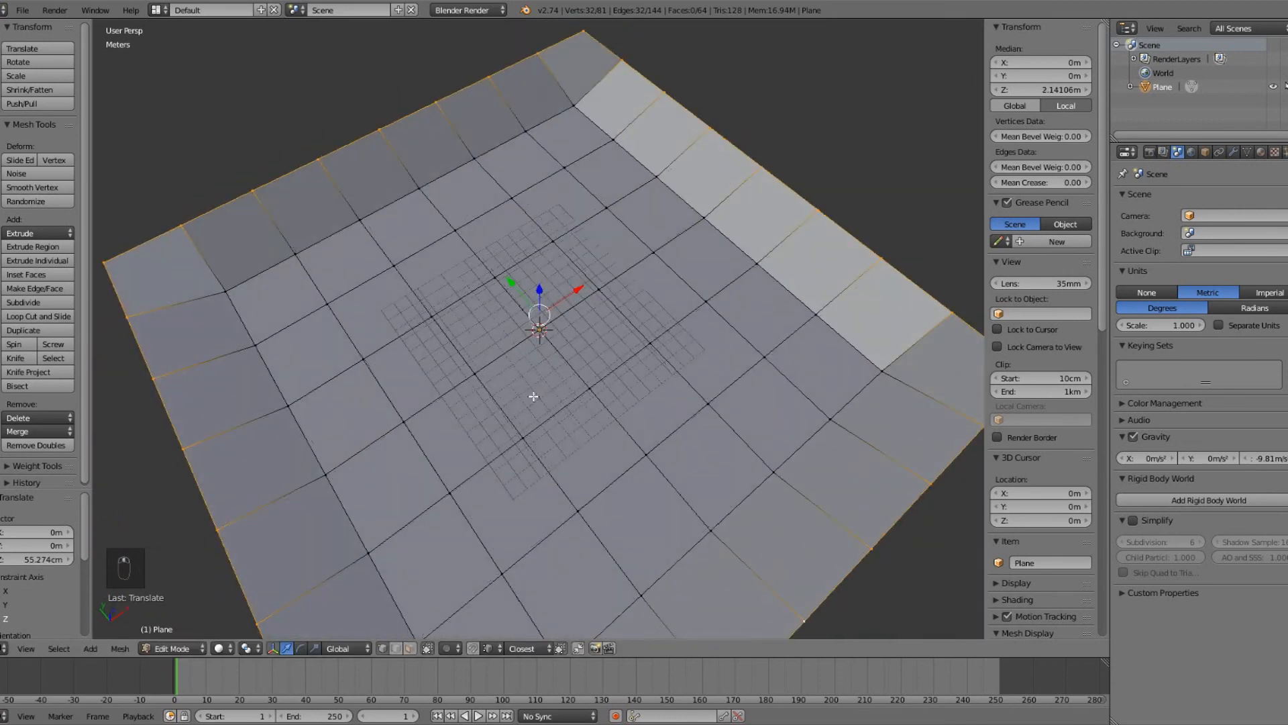
scroll(533, 396, down, 3)
mouse_move(541, 385)
middle_down()
mouse_move(595, 394)
mouse_move(555, 396)
middle_up()
alt+right_click(555, 395)
right_click(596, 412)
key(g)
middle_click(587, 359)
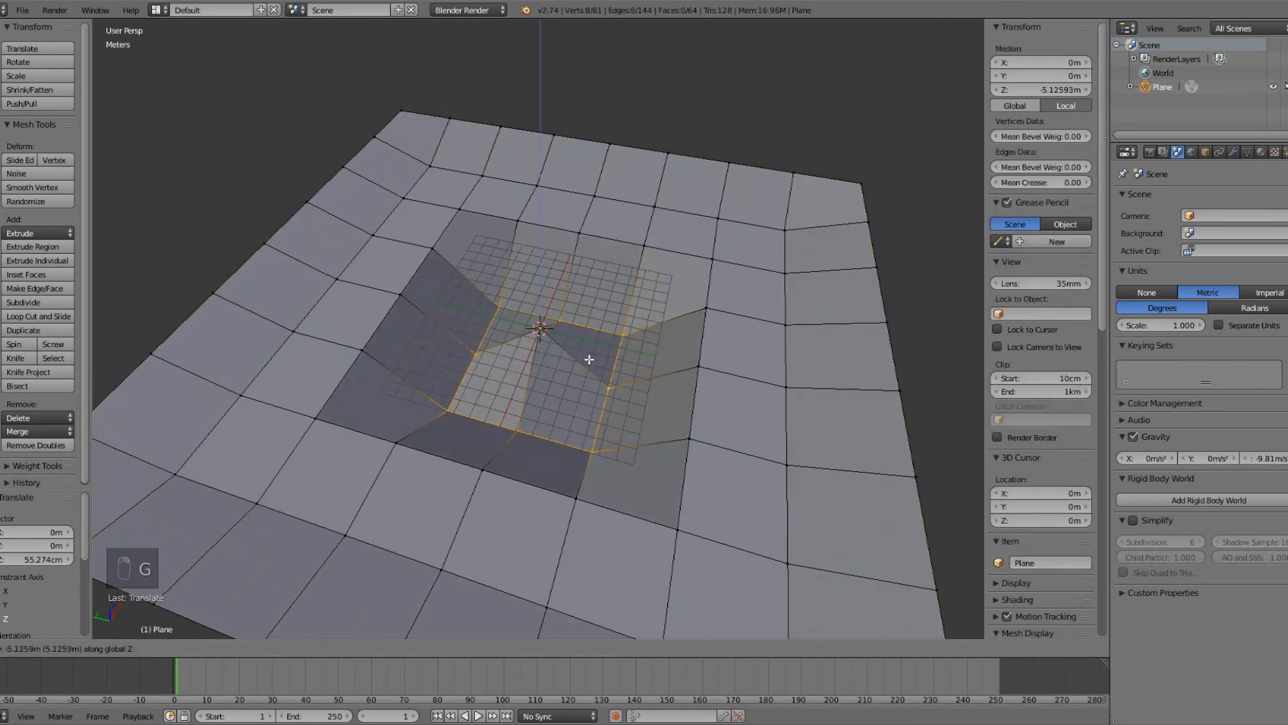
click(564, 396)
Examine the sunken centre of the plane in Object Mode and return to Edit Mode.
key(Tab)
middle_drag(562, 397, 803, 357)
scroll(802, 357, up, 2)
key(Tab)
key(Tab)
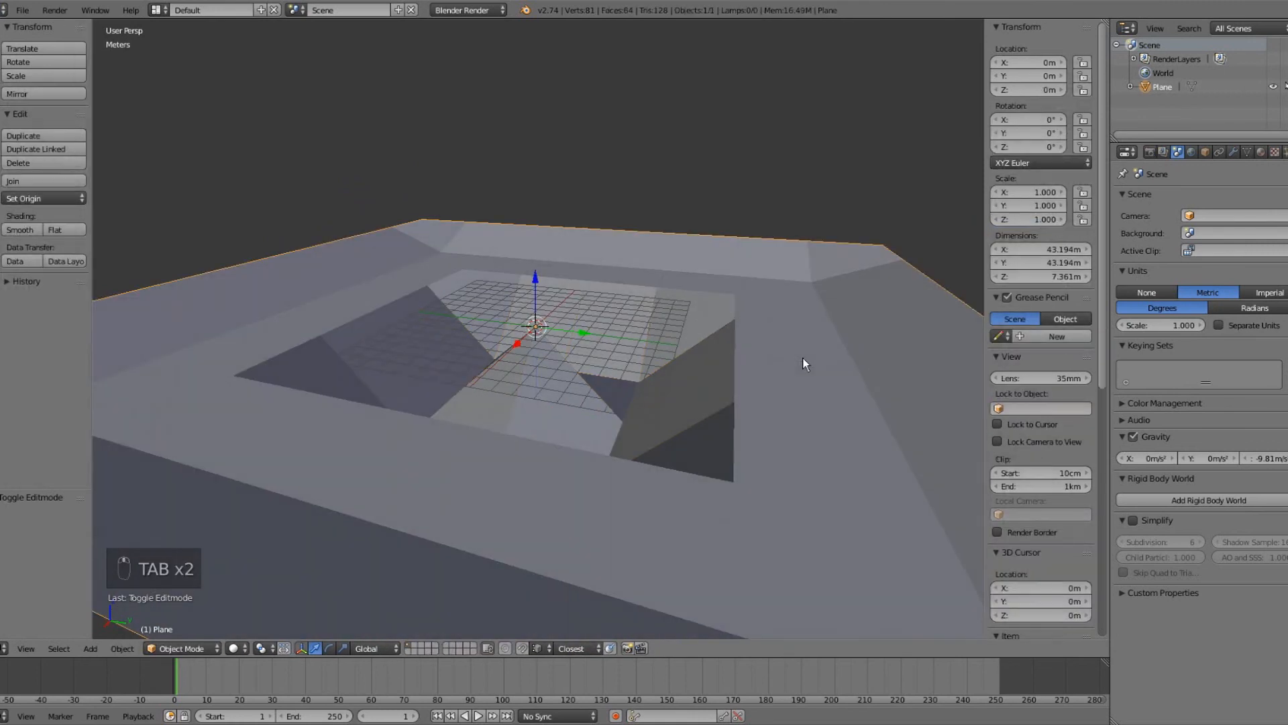
scroll(803, 359, down, 2)
key(Tab)
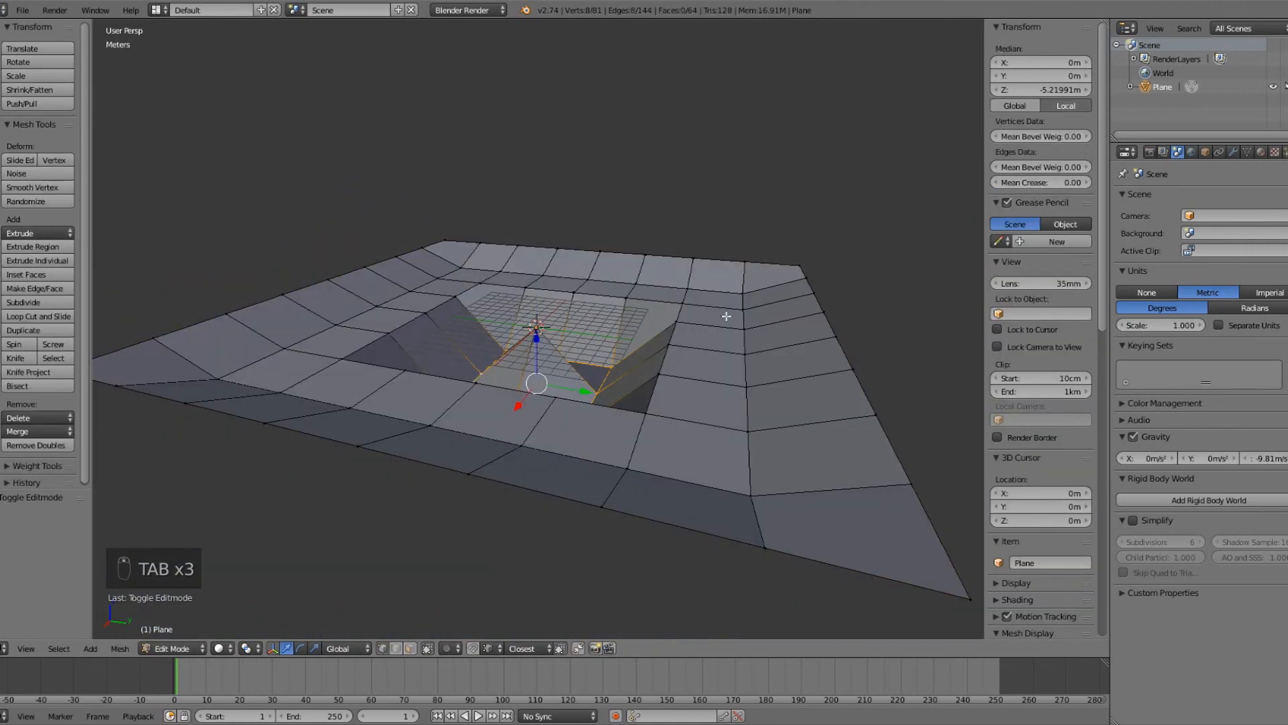
Add the six vertices of two adjacent faces on the raised border to the current selection.
shift+right_click(743, 309)
shift+right_click(745, 354)
shift+right_click(744, 329)
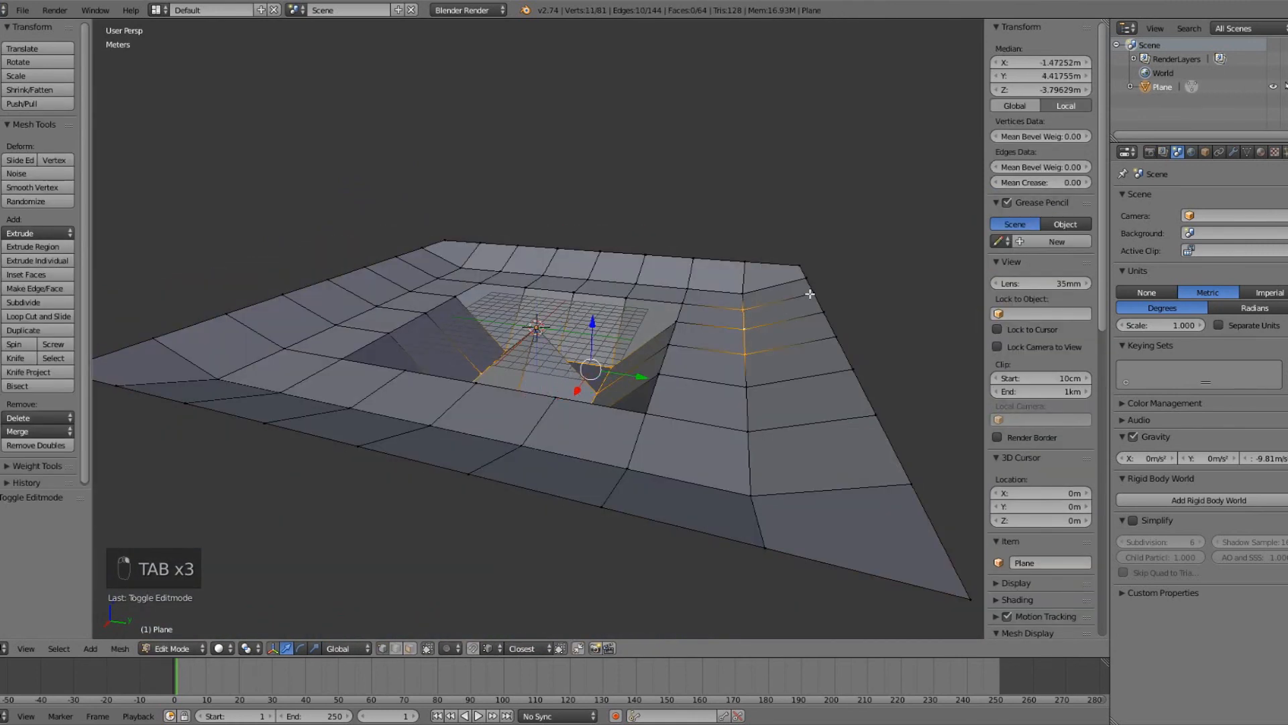
shift+right_click(816, 294)
shift+right_click(824, 314)
shift+right_click(822, 339)
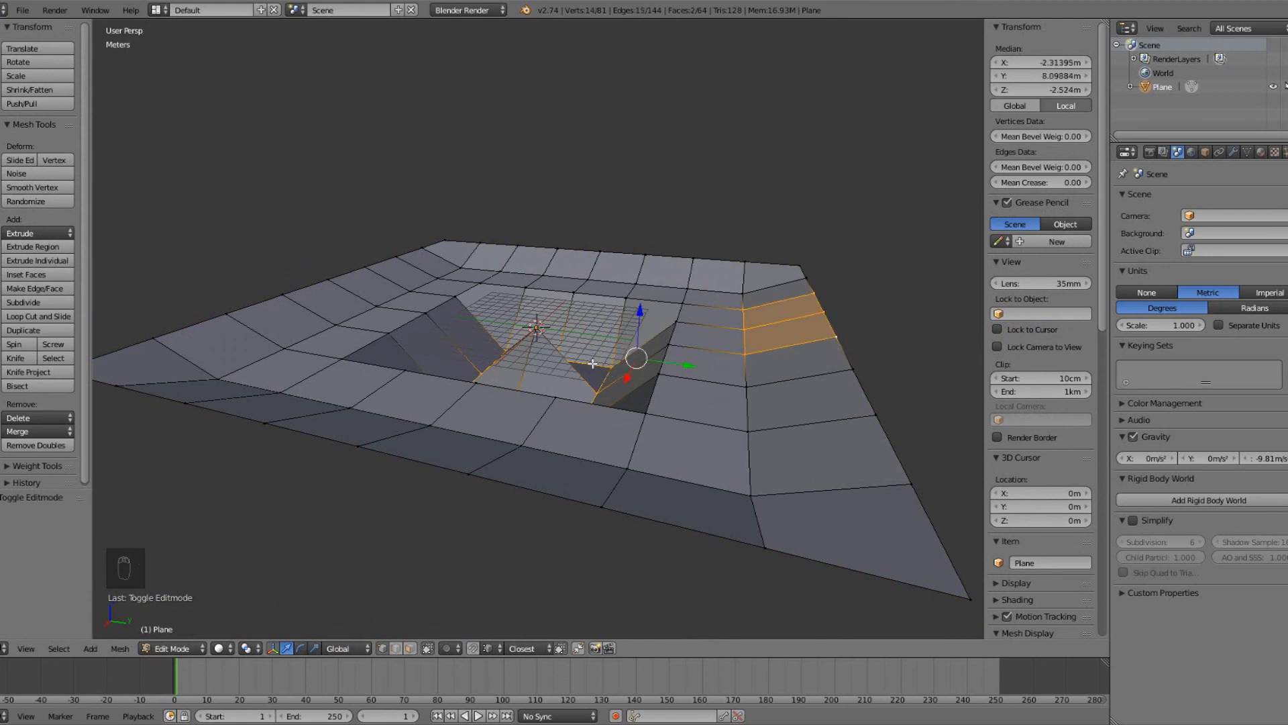
Deselect the vertices of the sunken inner loop with Circle Select, keeping only the two border faces selected.
middle_drag(594, 363, 580, 399)
key(c)
key(c)
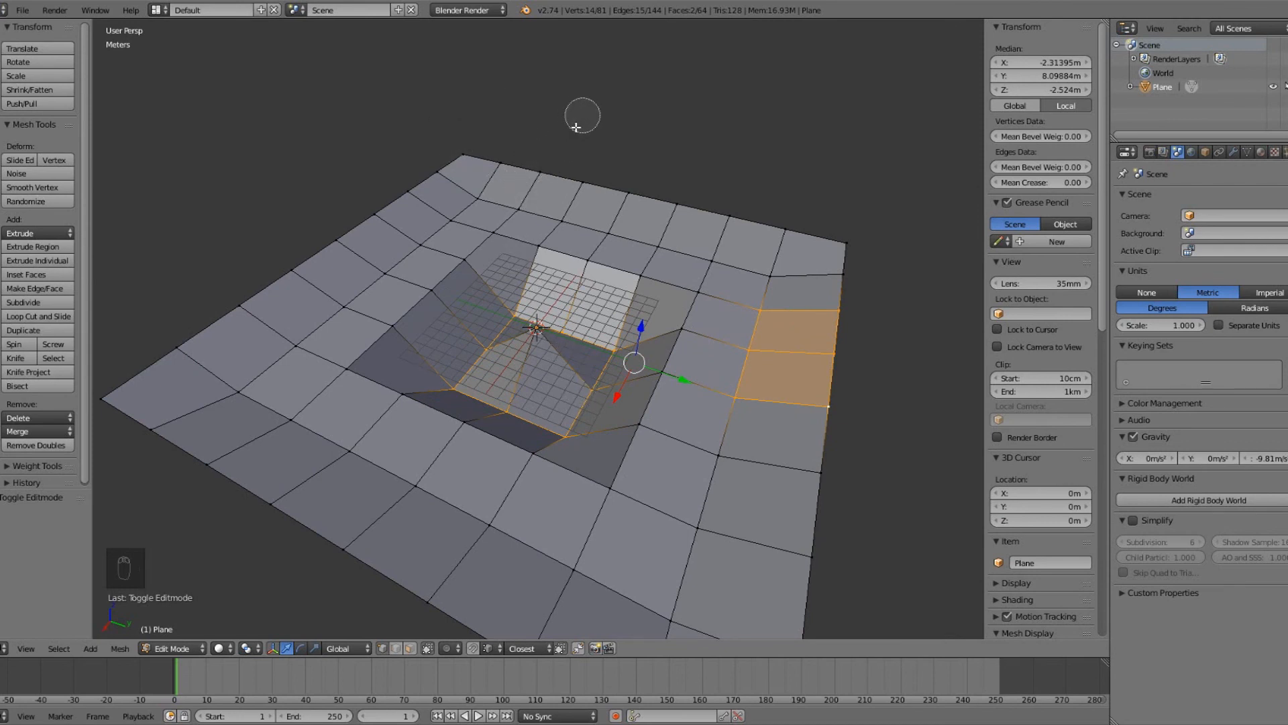
key(Escape)
middle_drag(621, 158, 612, 223)
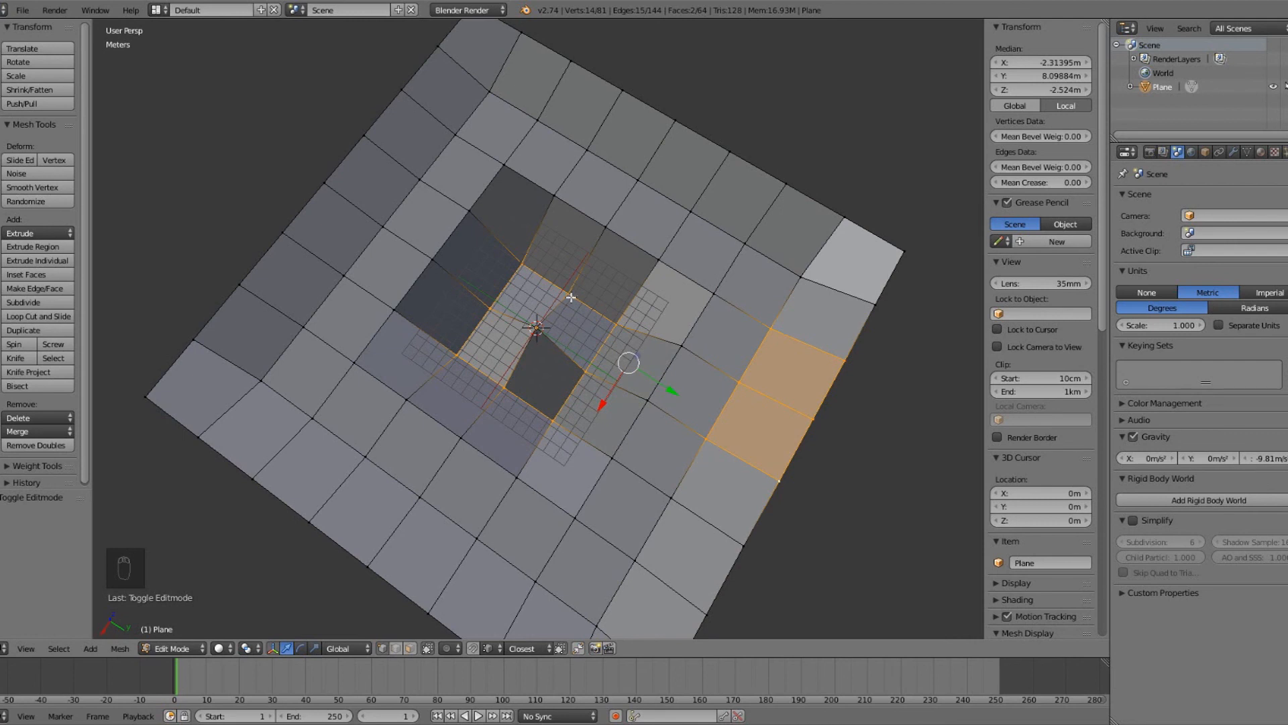
key(c)
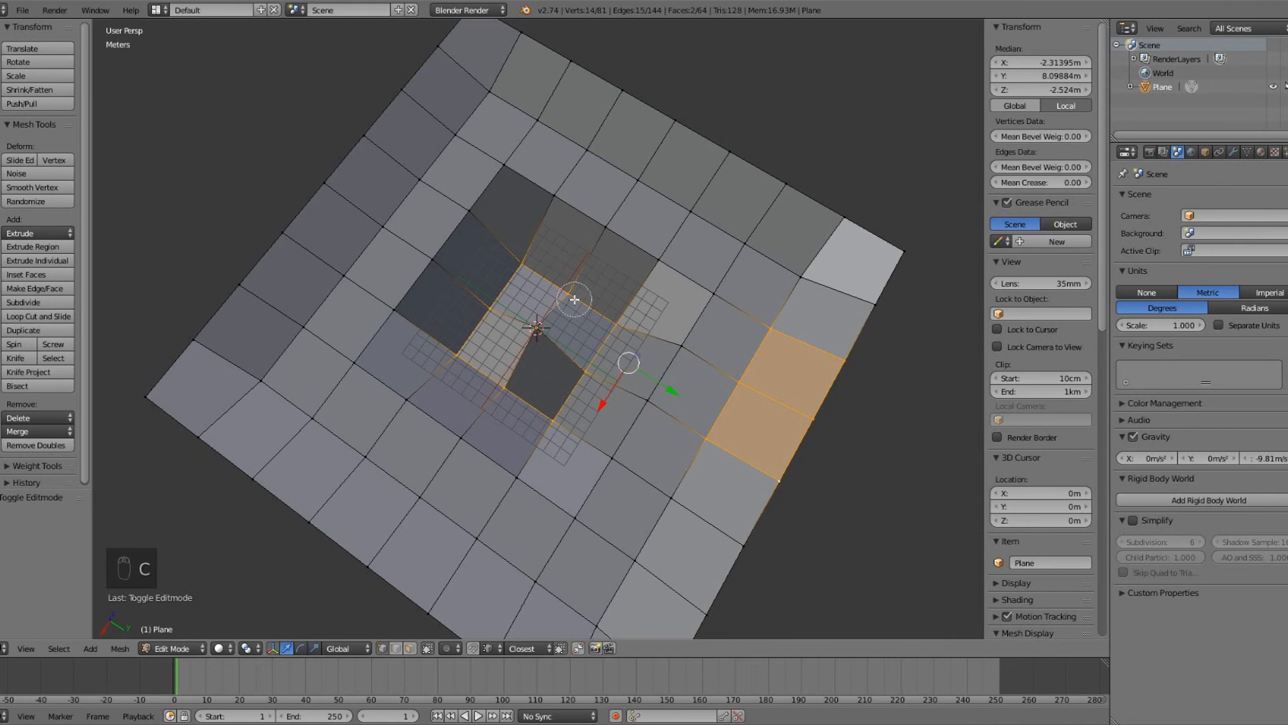
right_click(571, 289)
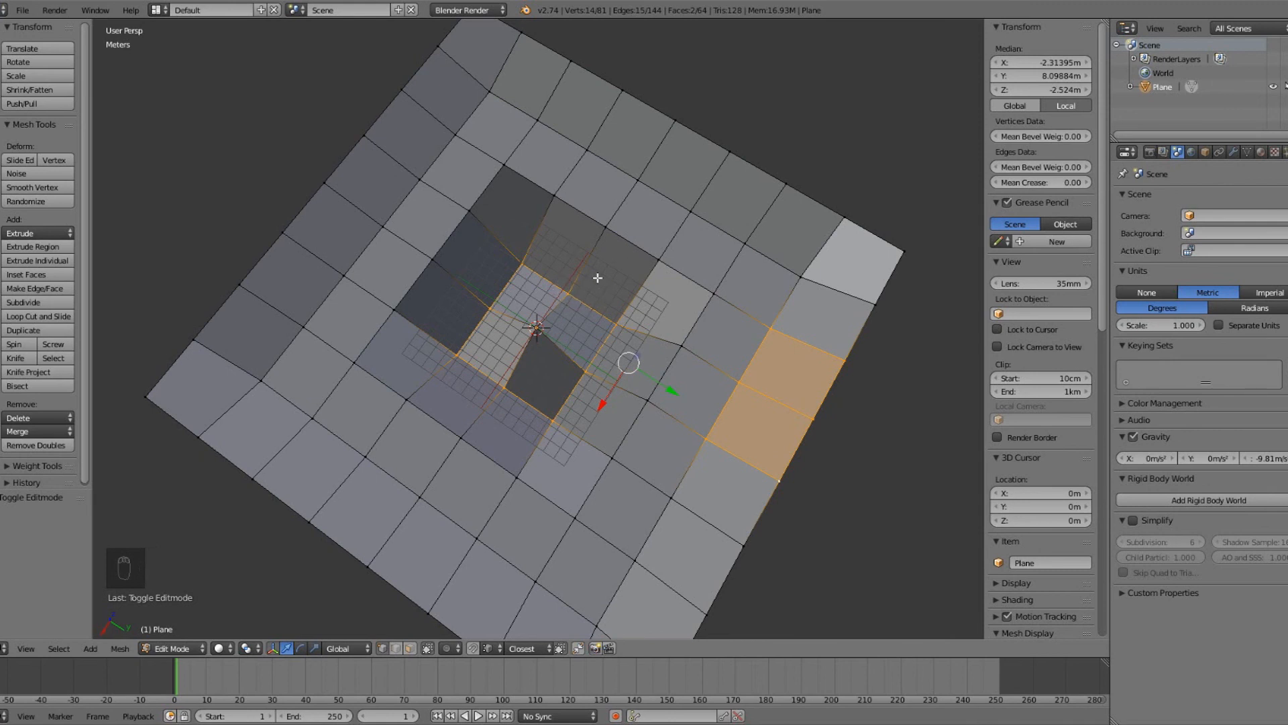
key(c)
mouse_move(566, 293)
middle_down()
mouse_move(609, 322)
mouse_move(581, 388)
mouse_move(506, 424)
mouse_move(463, 365)
mouse_move(532, 259)
mouse_move(707, 216)
mouse_move(679, 261)
middle_up()
right_click(535, 276)
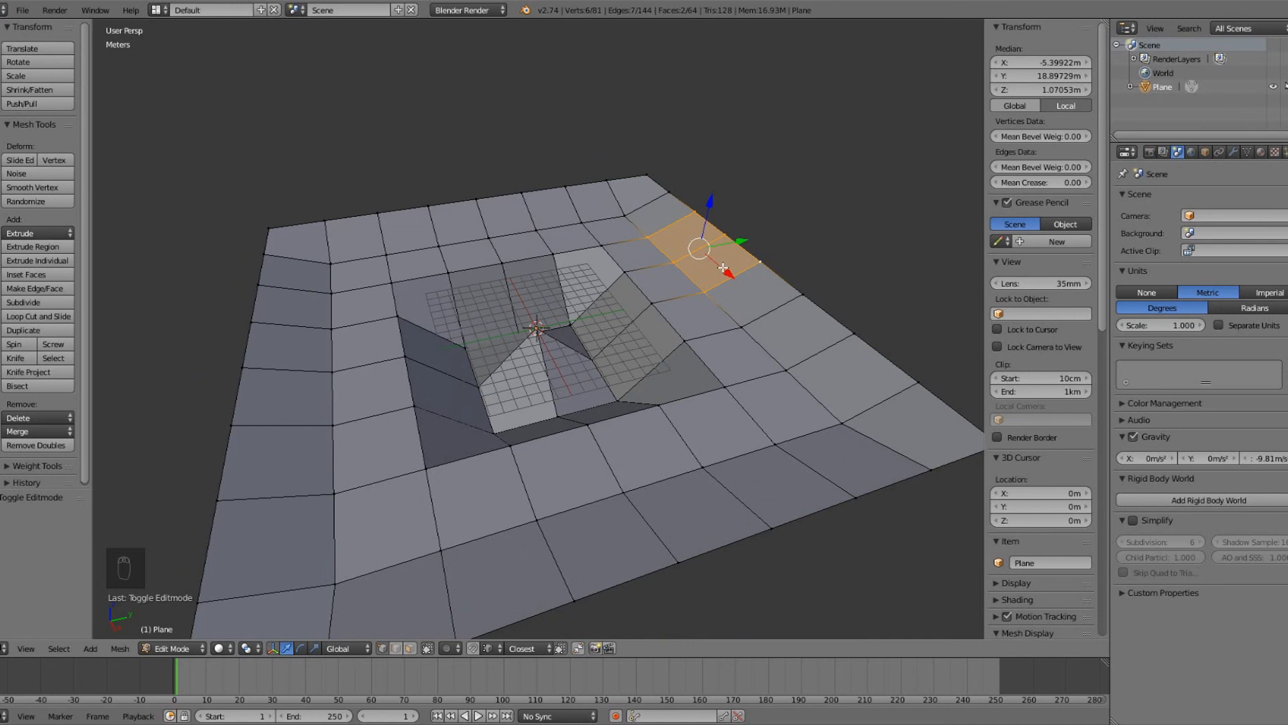
Extrude the two selected border faces in place and try moving the extruded faces freely.
key(e)
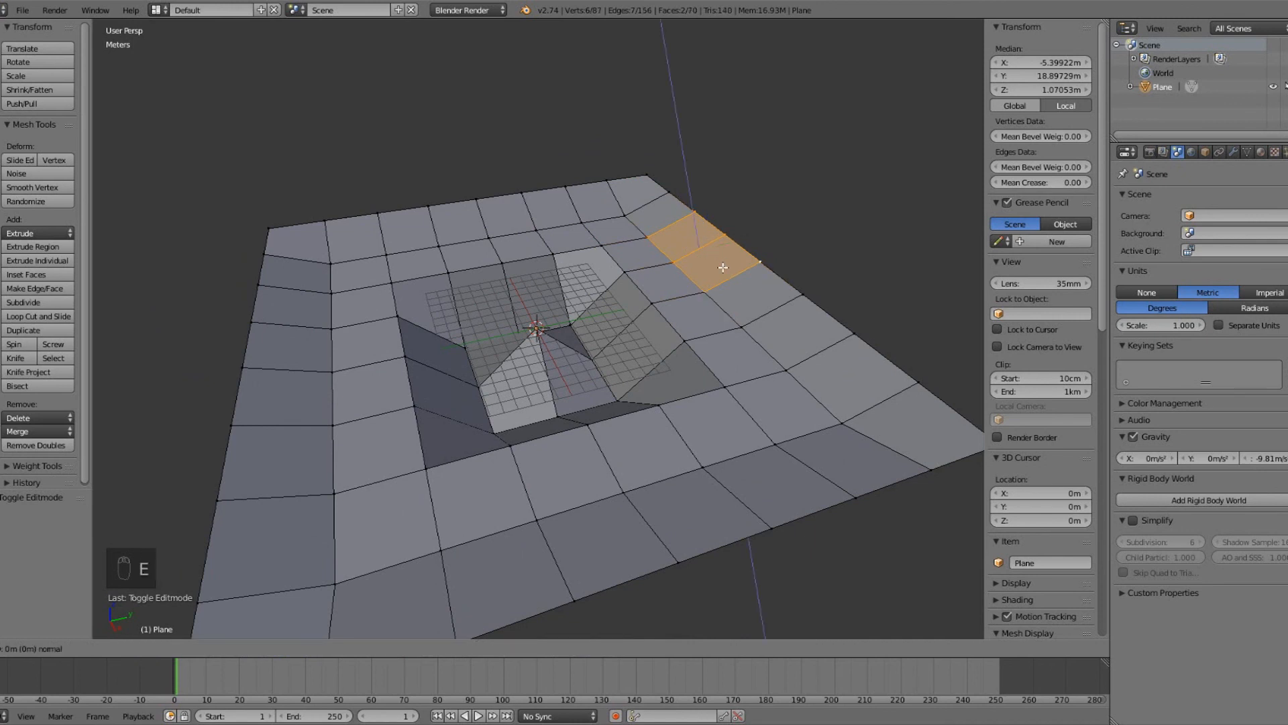
right_click(723, 267)
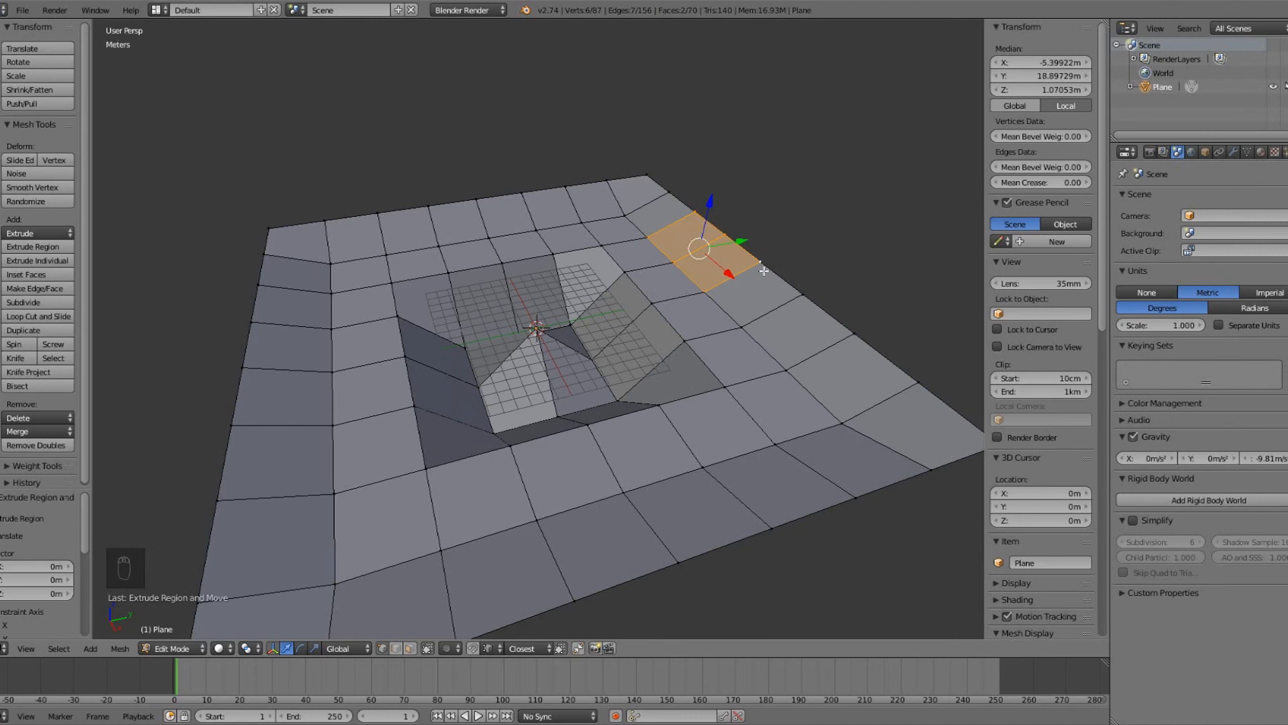
key(g)
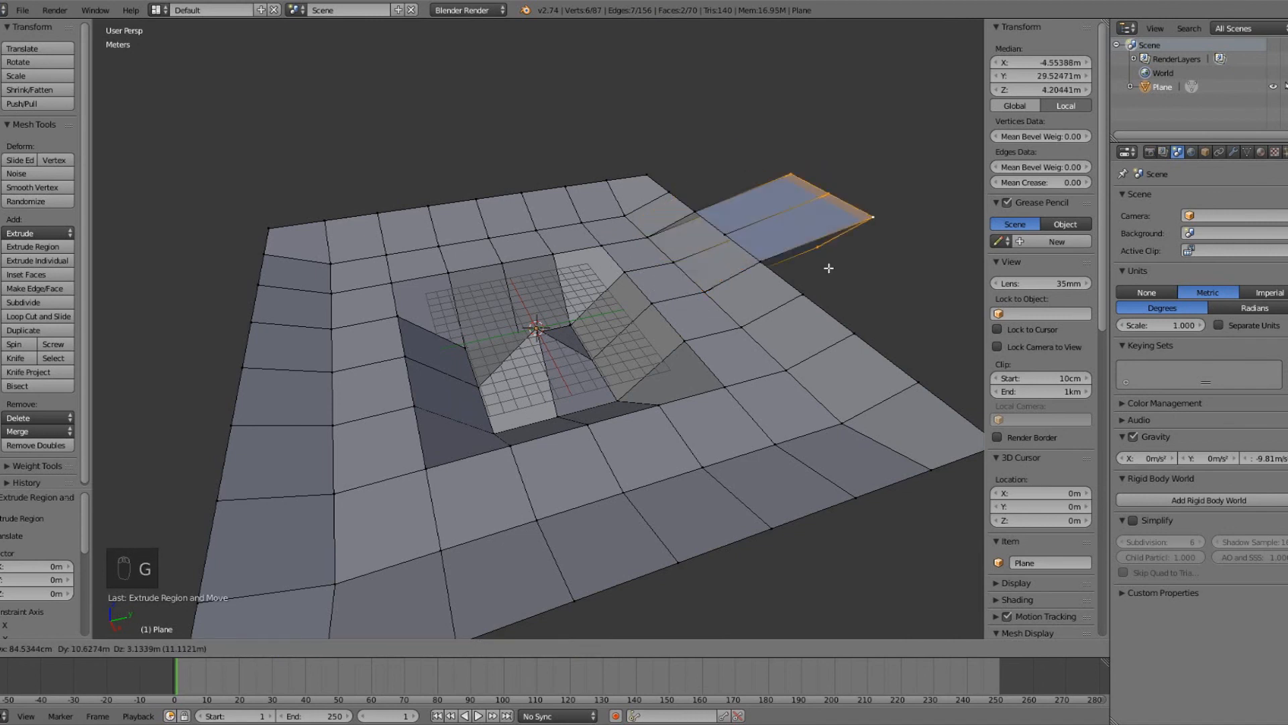
right_click(726, 299)
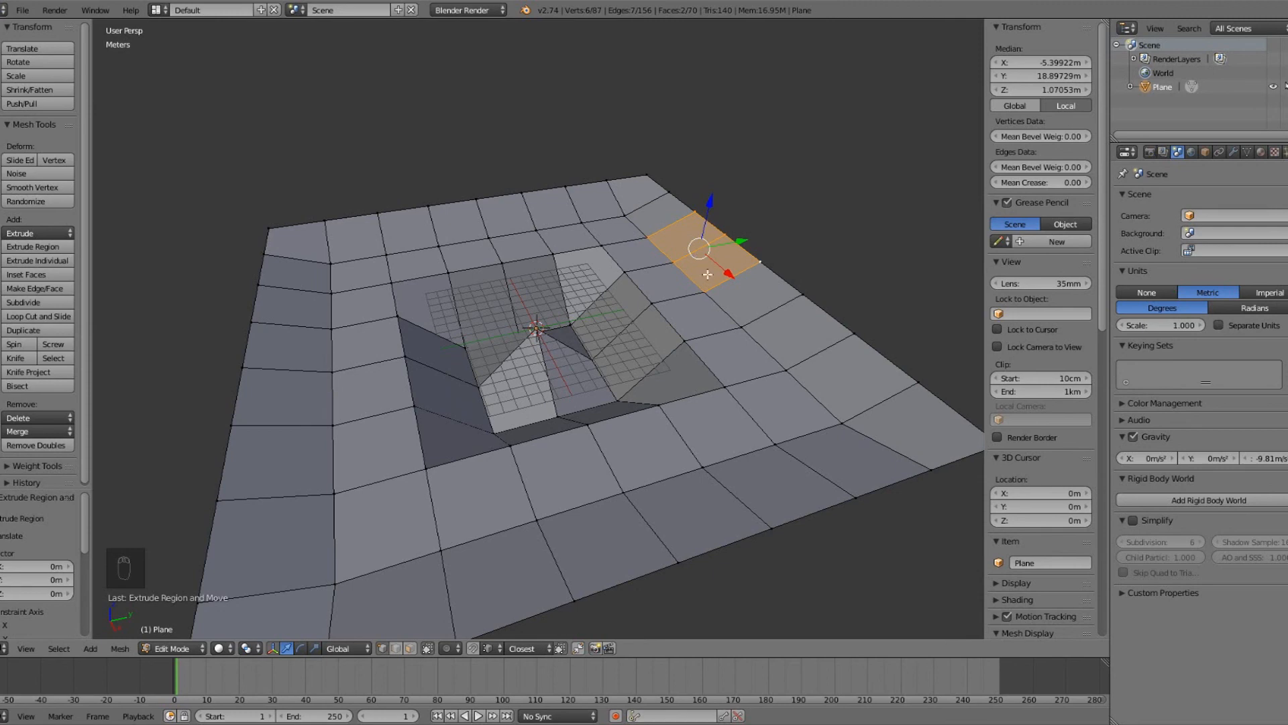
Raise the two extruded border faces about 8.1 m along the global Z axis.
middle_drag(747, 293, 649, 283)
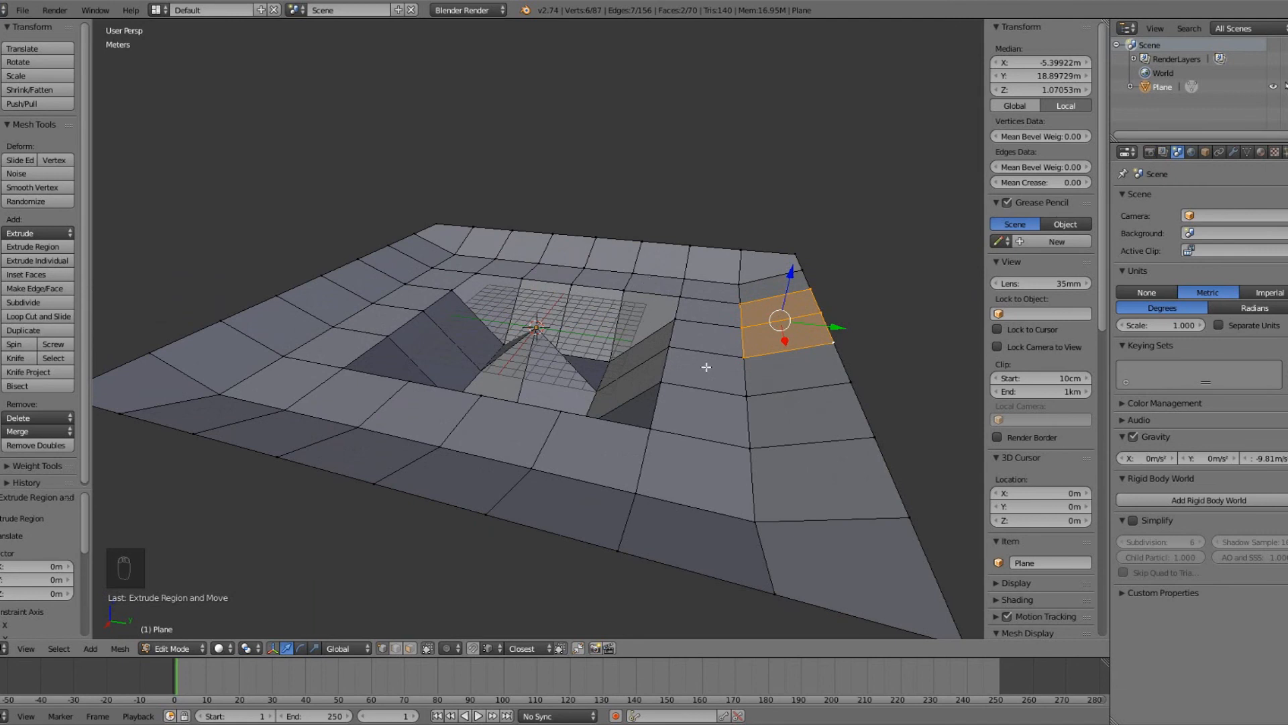
key(g)
key(z)
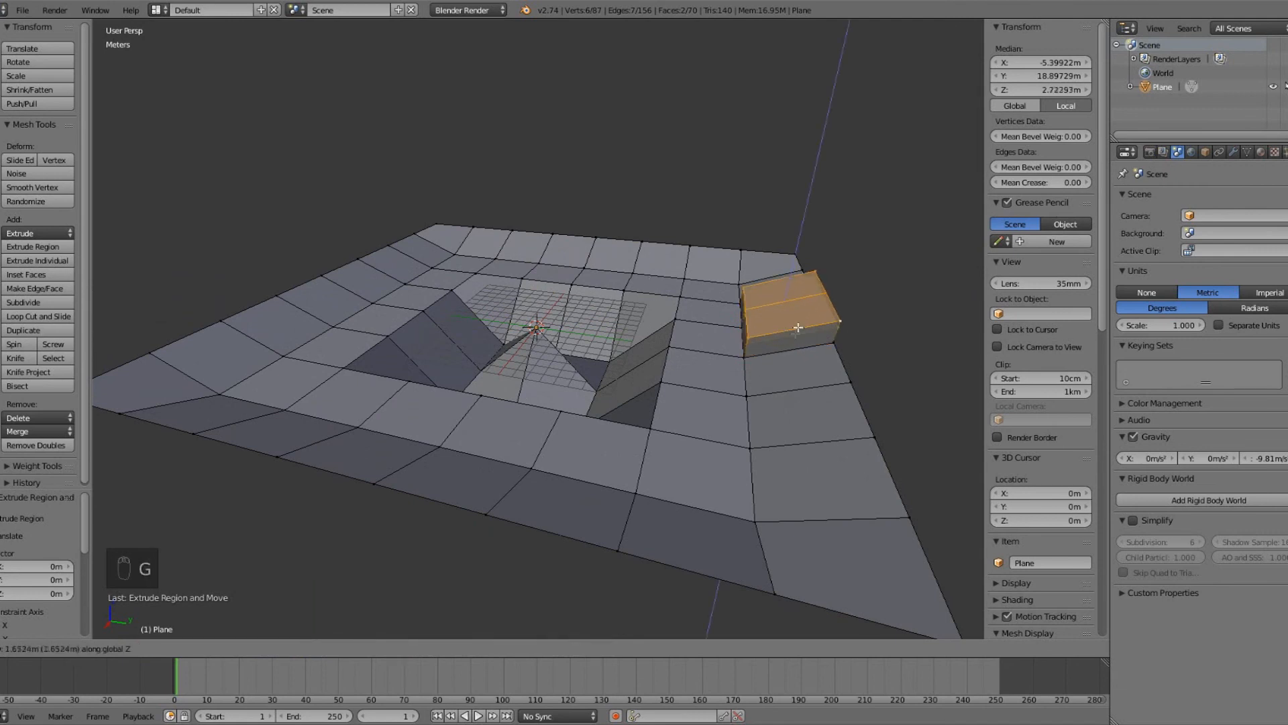
click(831, 253)
In face selection mode, select the two outward-facing side faces of the raised block and delete the faces.
middle_drag(825, 346, 731, 376)
click(416, 653)
right_click(820, 374)
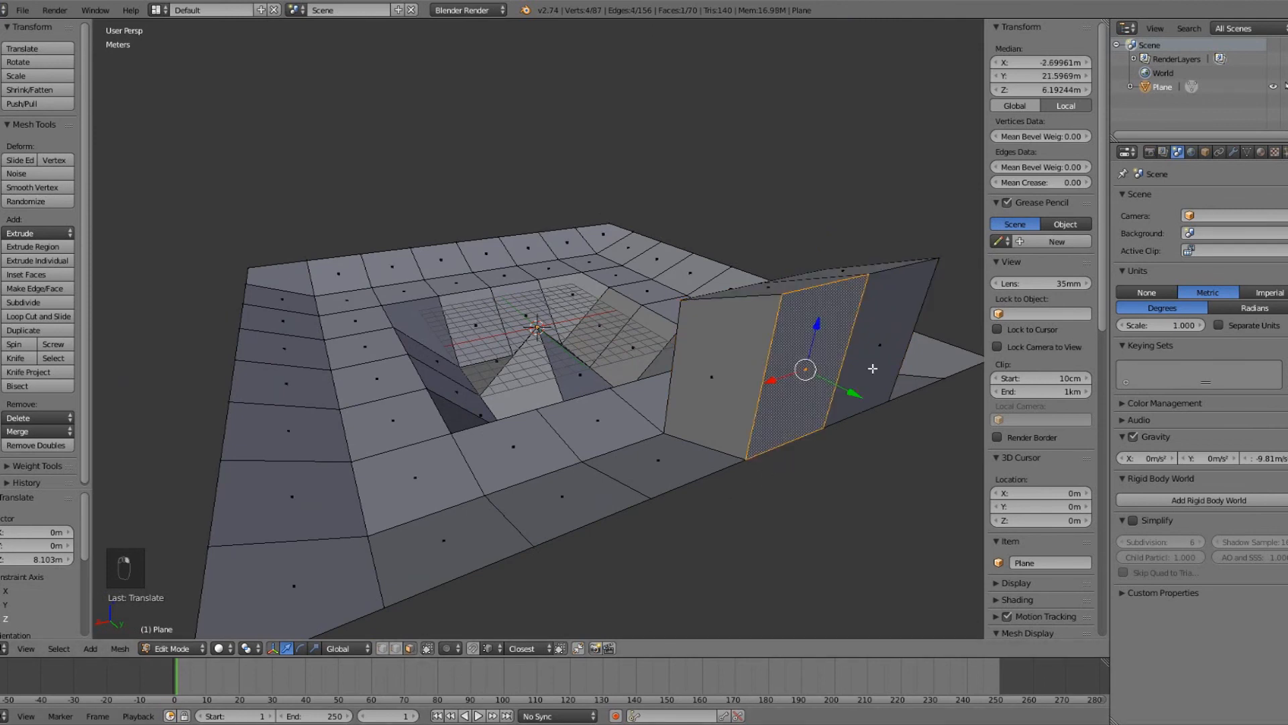
shift+right_click(891, 389)
key(x)
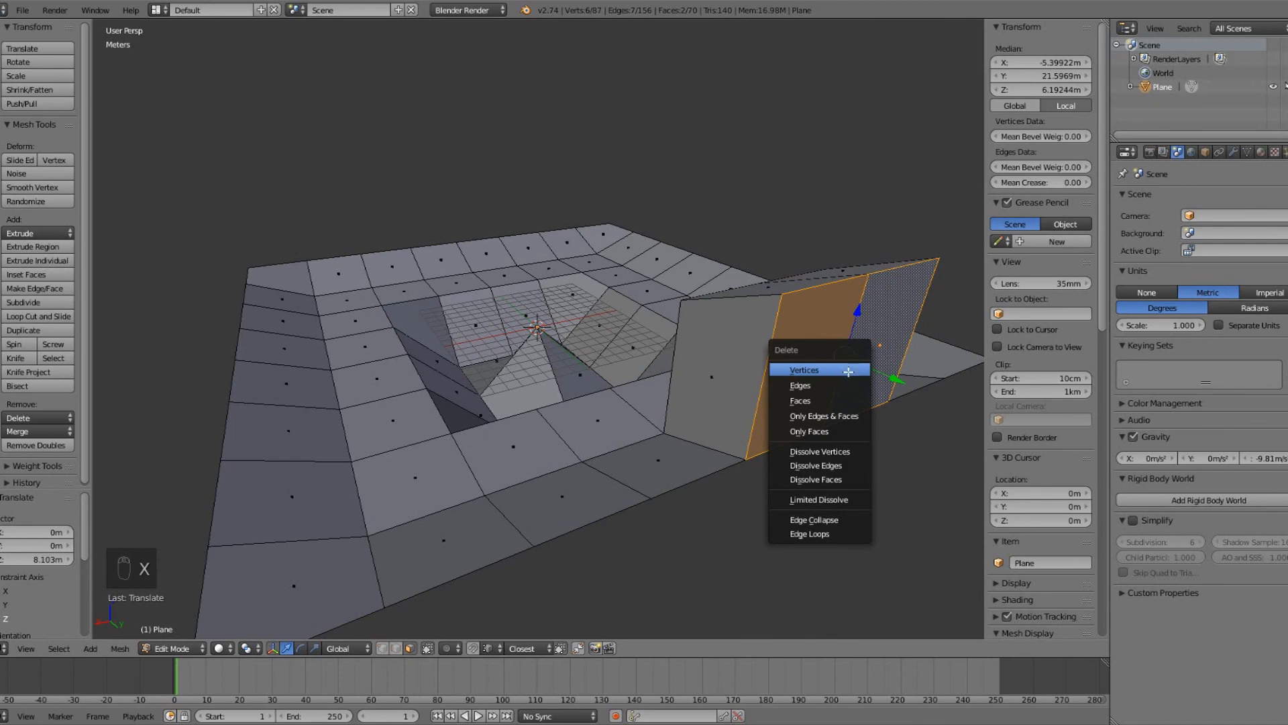
click(846, 401)
Extrude a single face elsewhere on the same border side about 11.8 m up along the global Z axis.
middle_drag(744, 373, 754, 341)
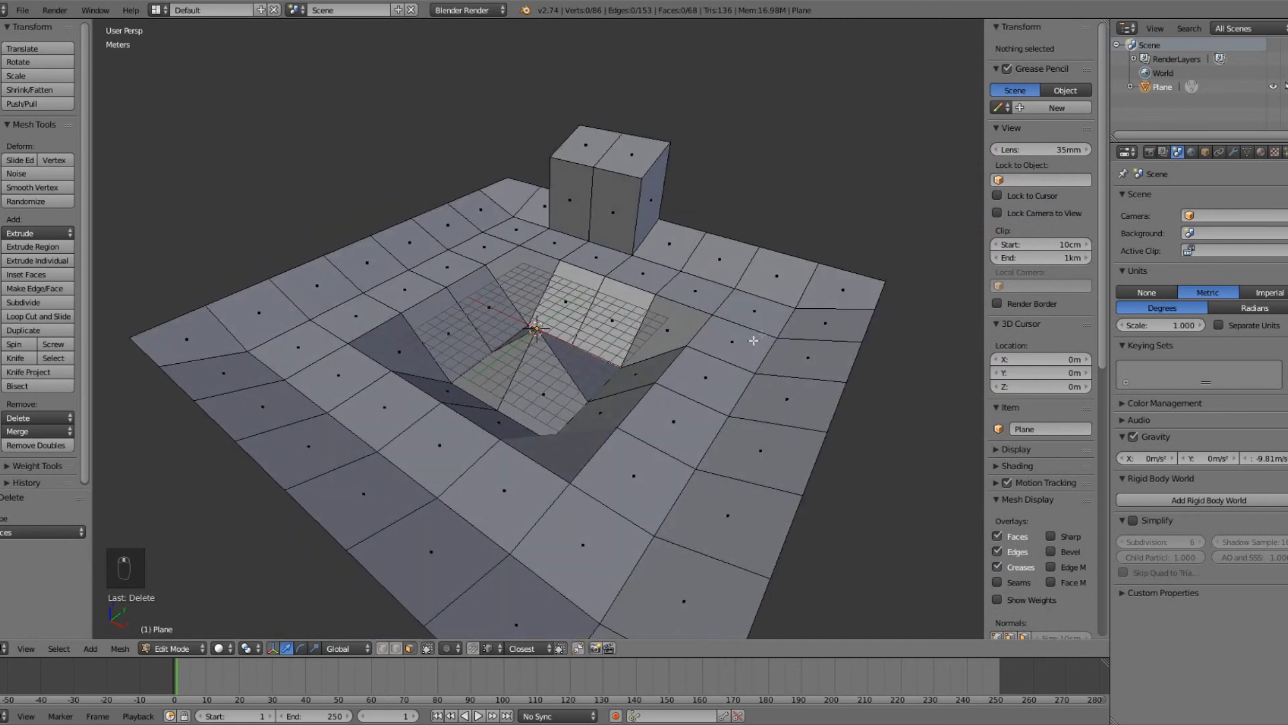
right_click(780, 287)
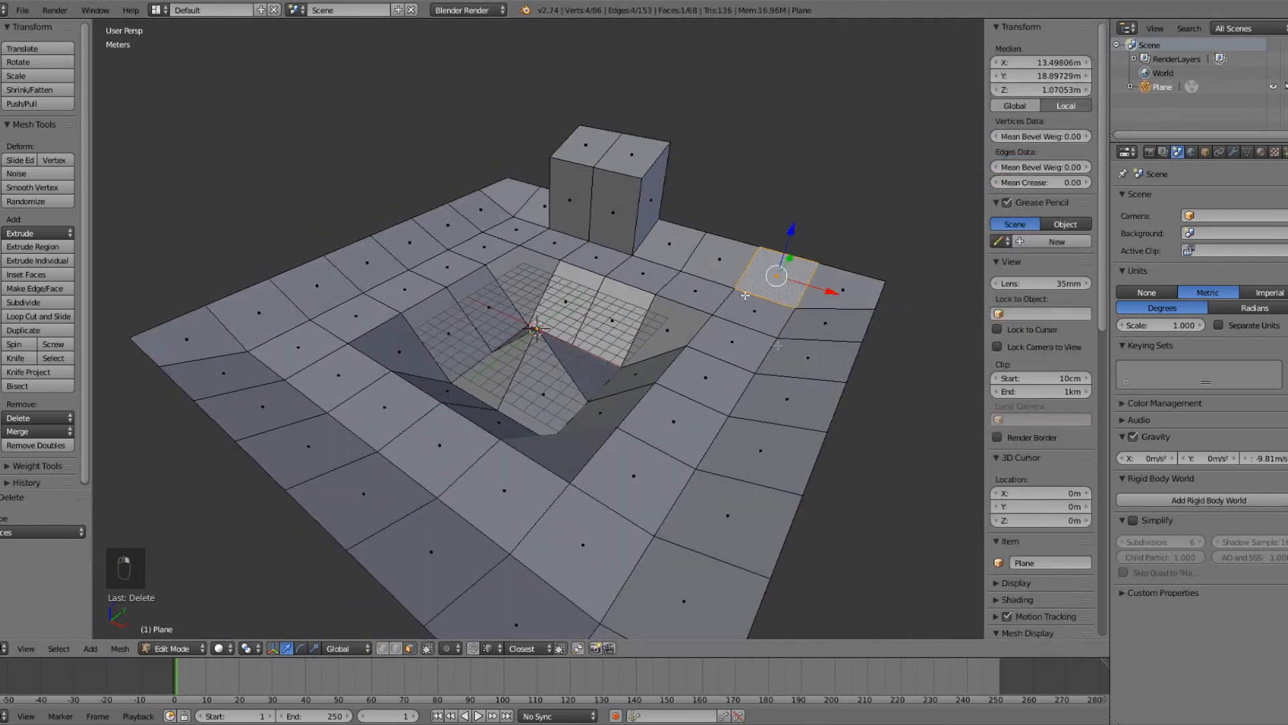
key(e)
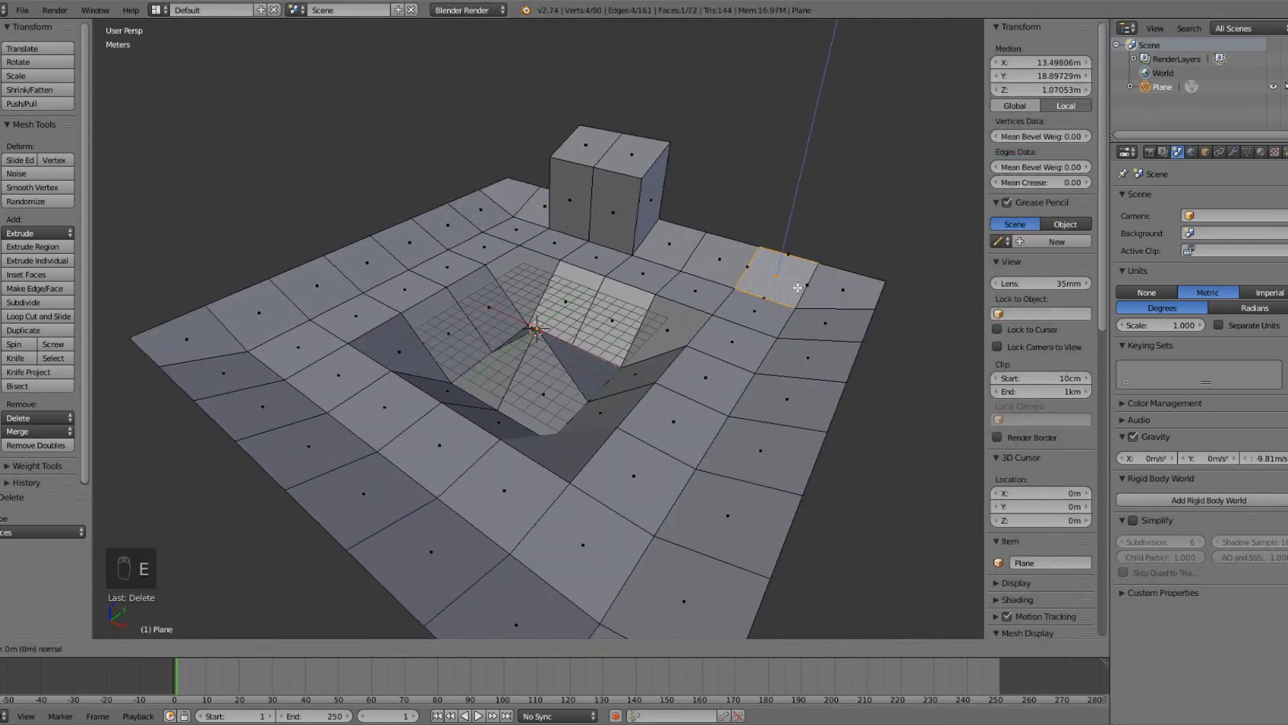
key(z)
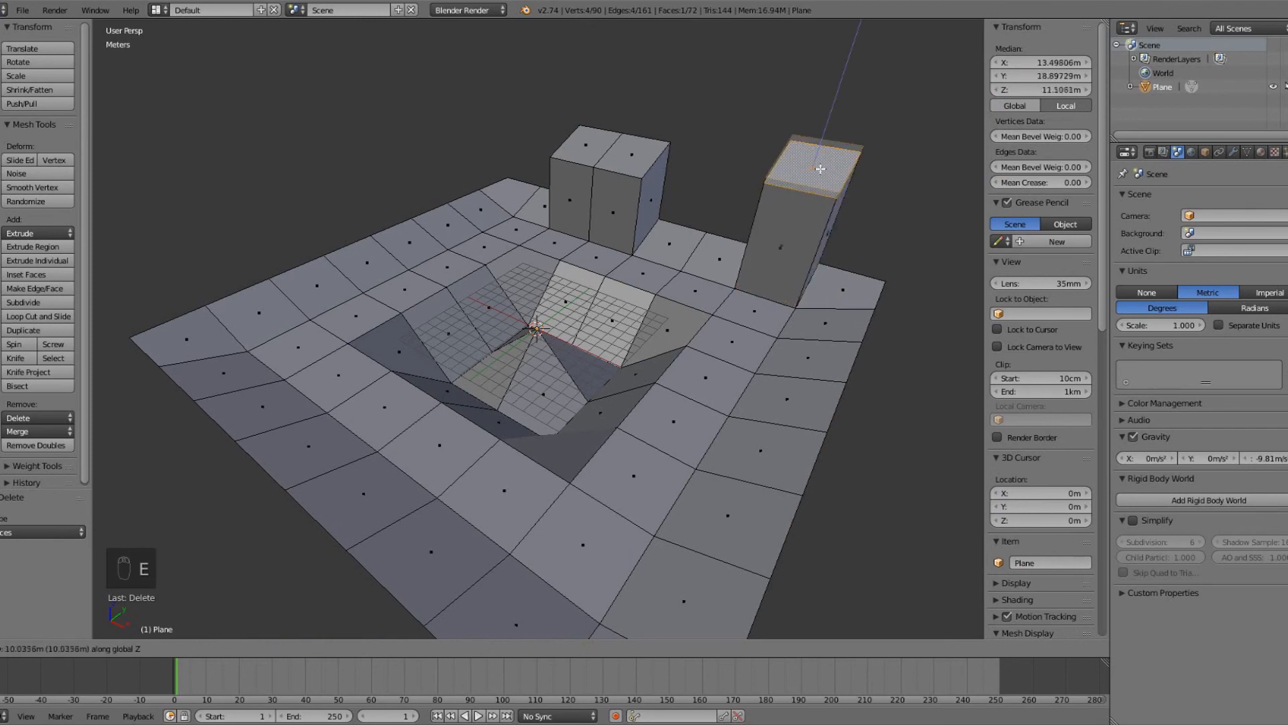
click(816, 154)
Examine the two extruded blocks in Object Mode and return to Edit Mode.
middle_drag(816, 154, 609, 304)
key(Tab)
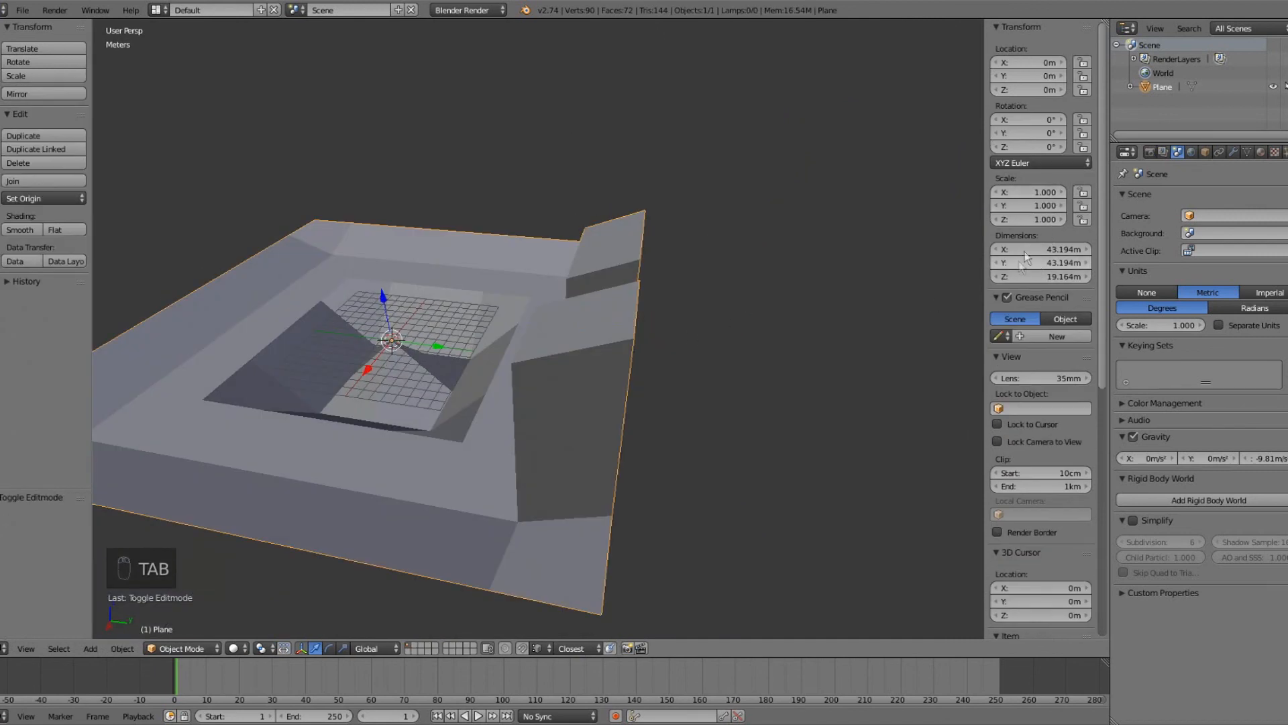
key(Tab)
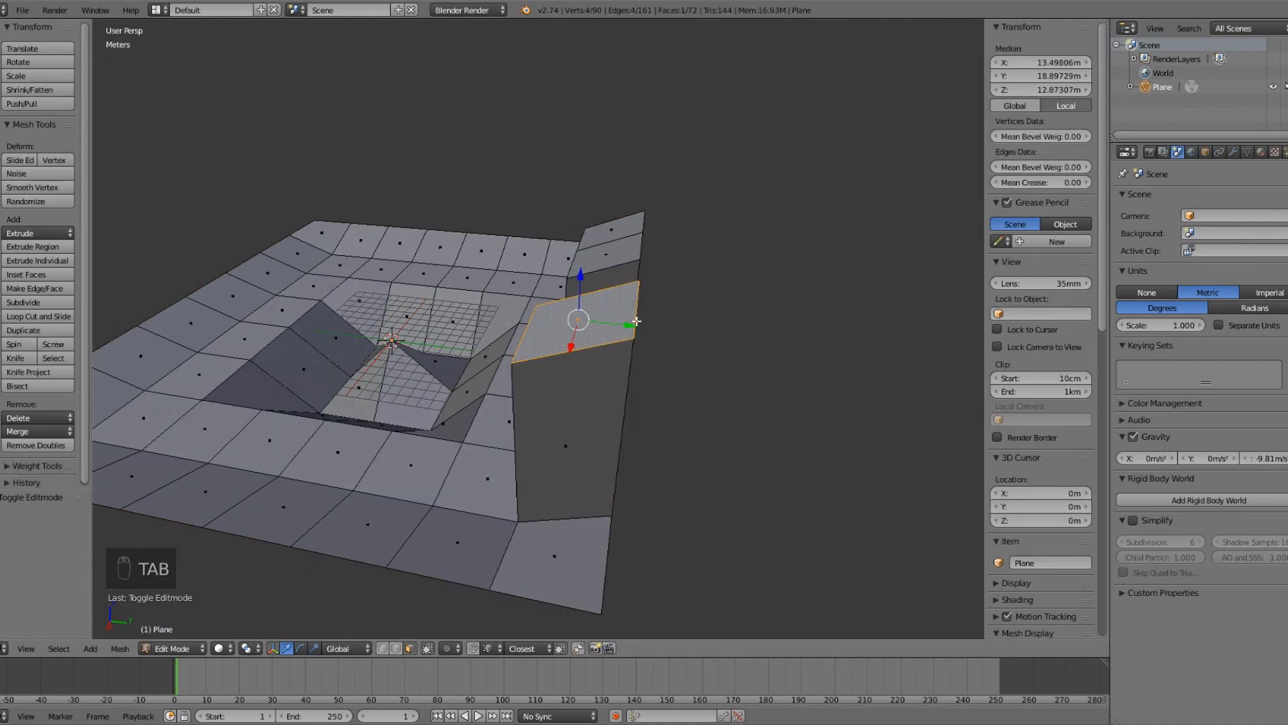
Add the wide block's two top faces to the selected tower top and lower all three by about 6.21 m along global Z.
middle_drag(608, 329, 738, 312)
shift+right_click(525, 234)
shift+right_click(490, 241)
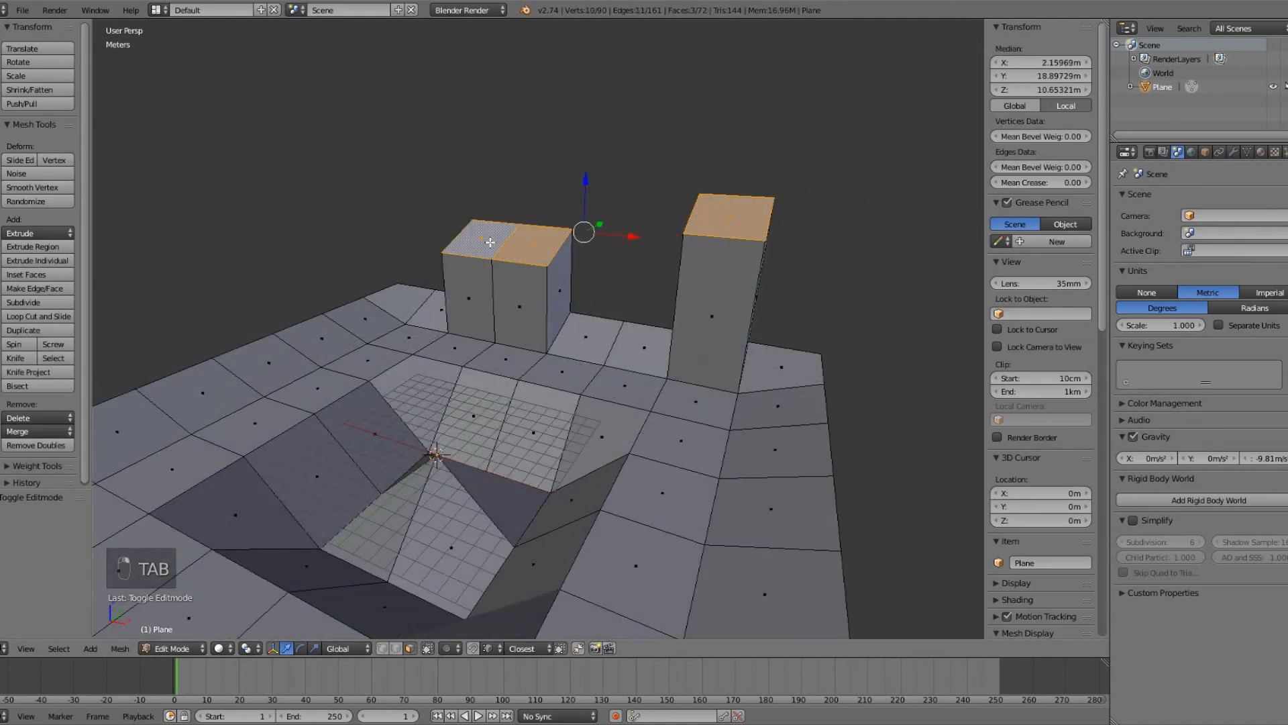
key(g)
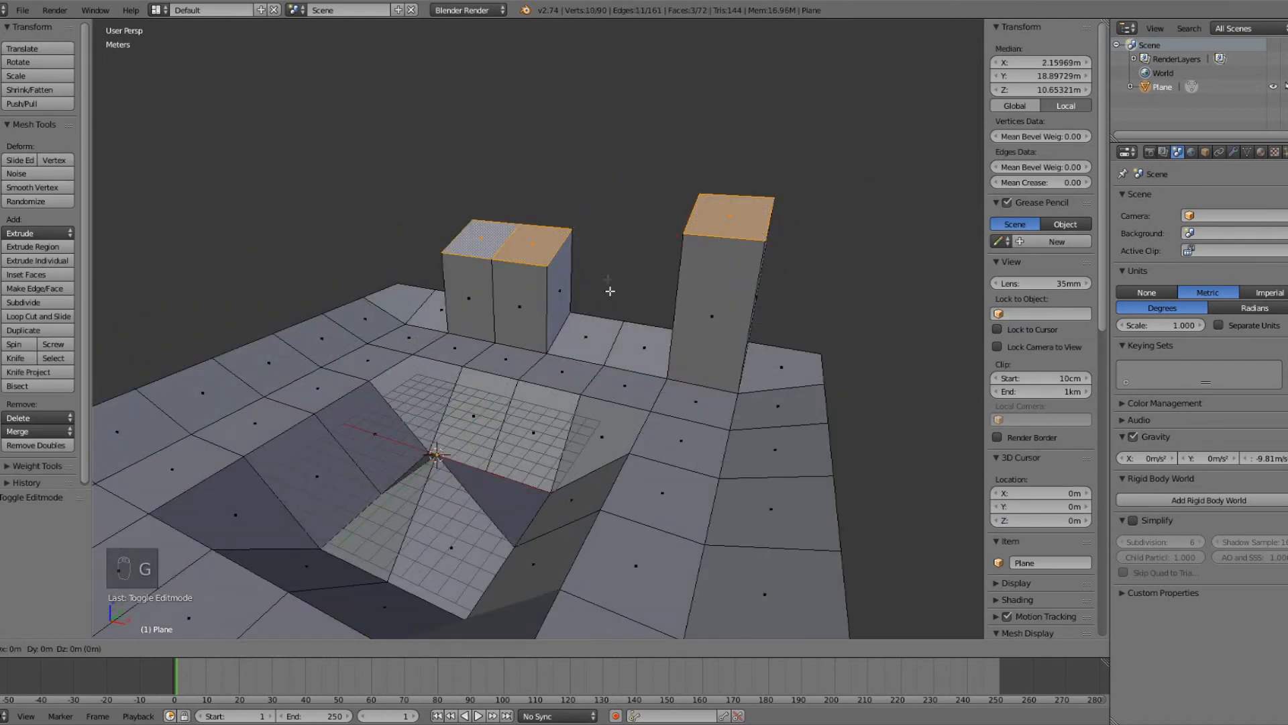
key(z)
click(616, 348)
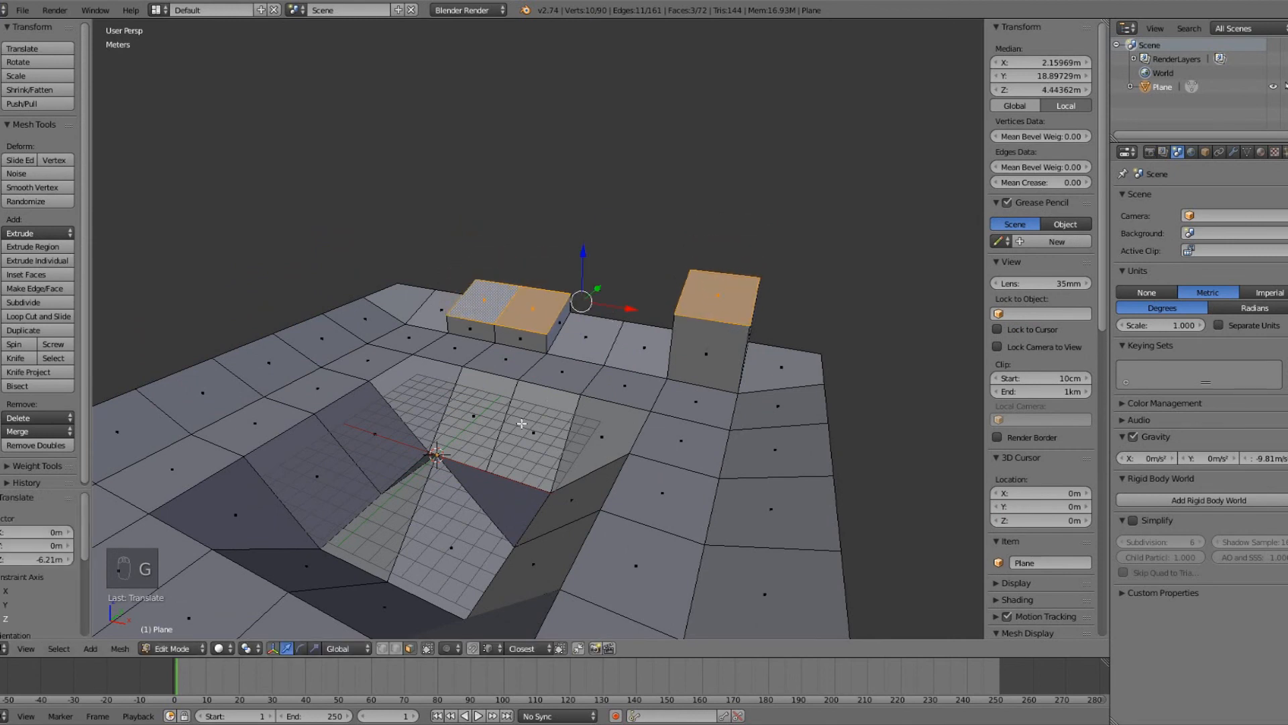
Leave Edit Mode for Object Mode, toggling between the two modes once more.
key(Tab)
key(shift+a)
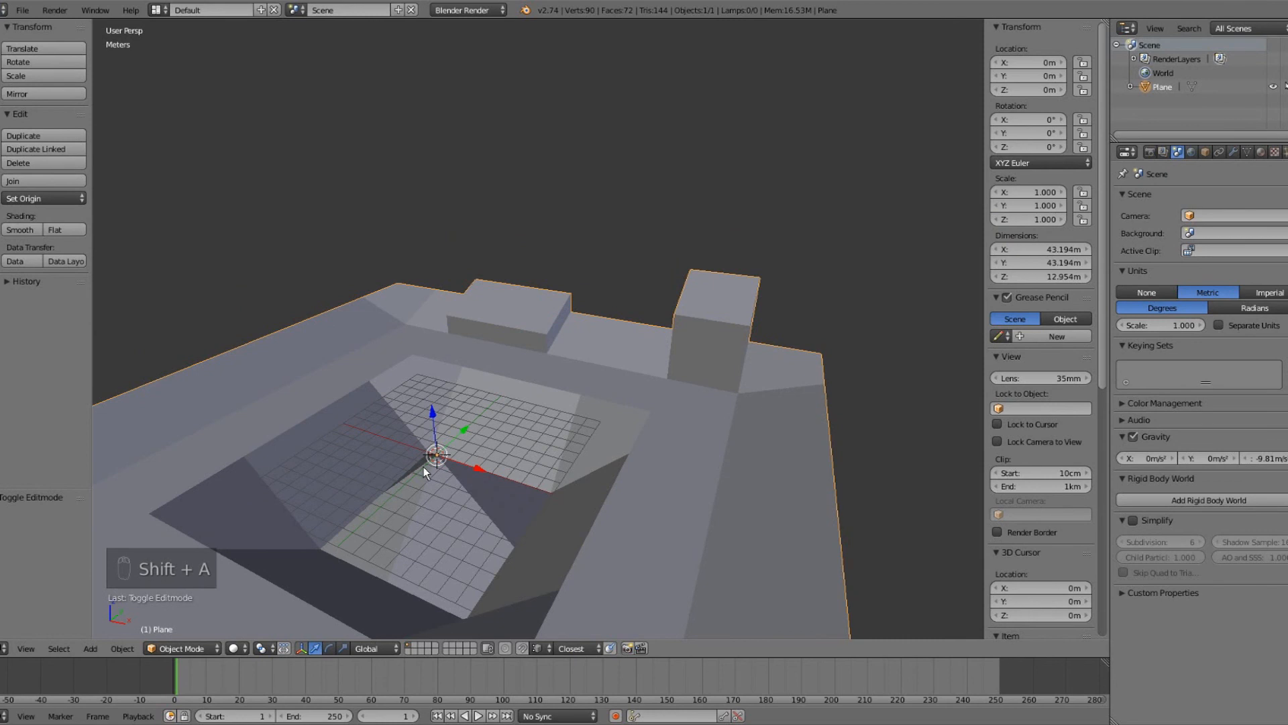
key(Tab)
key(Tab)
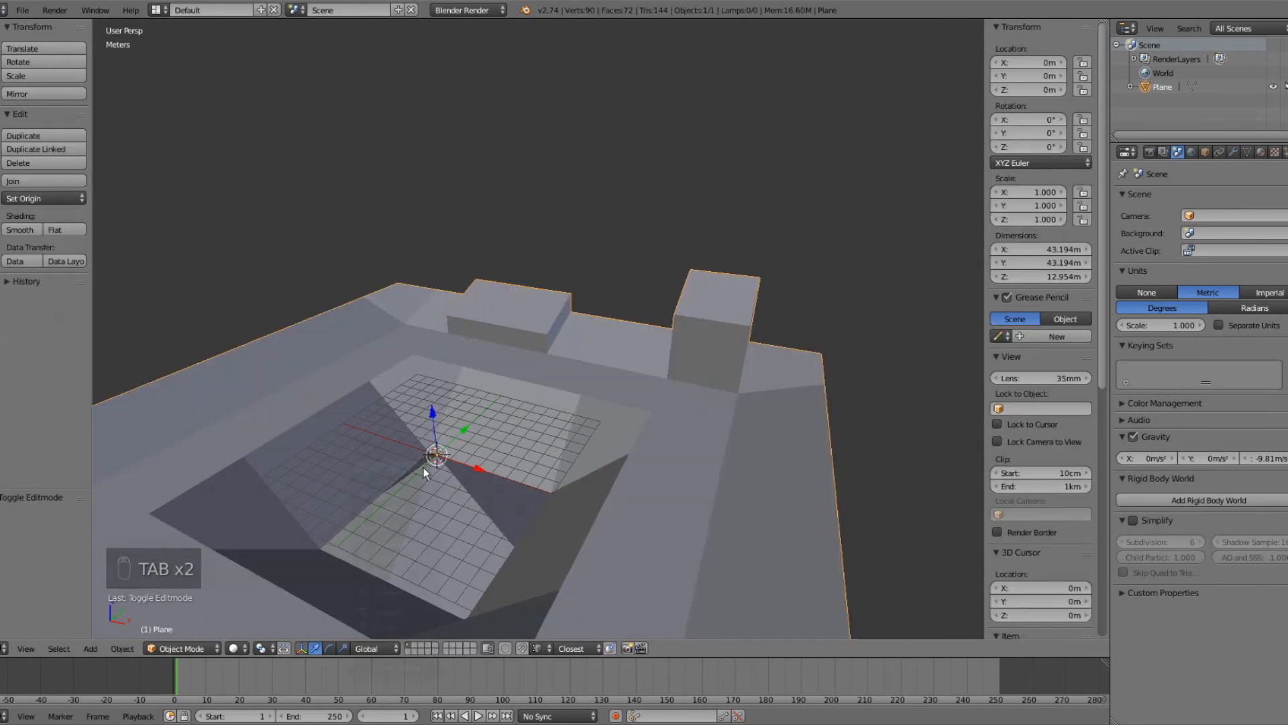
Add a cube mesh to the scene at the 3D cursor inside the pit.
key(shift+a)
mouse_move(424, 467)
click(470, 482)
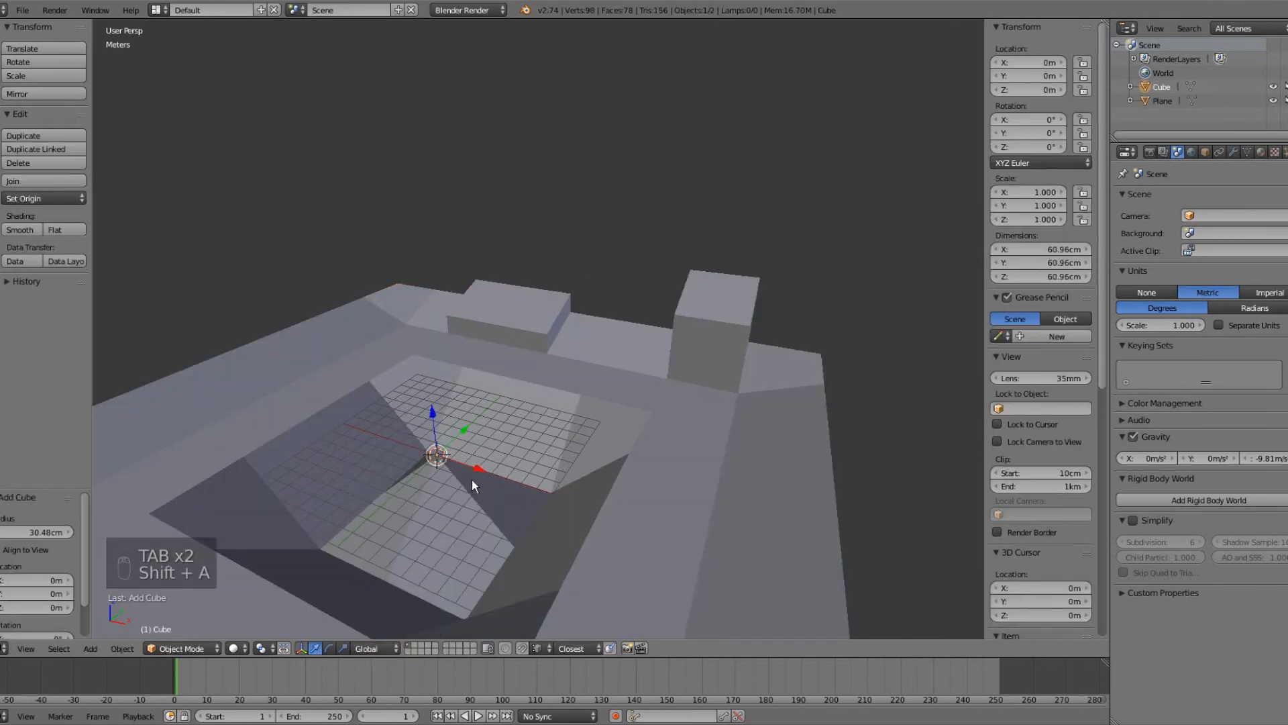
scroll(465, 481, up, 3)
shift+middle_drag(440, 509, 477, 428)
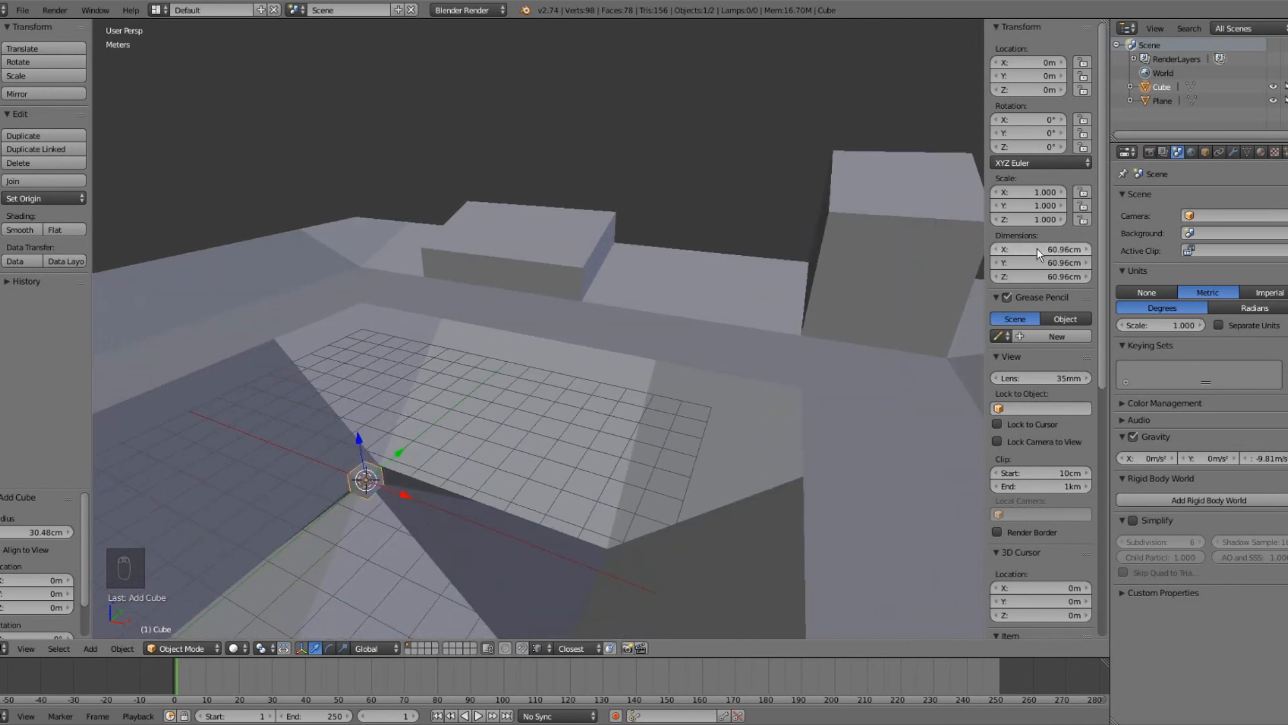
Switch the viewport to wireframe shading and select only the small cube at the pit's centre.
key(Tab)
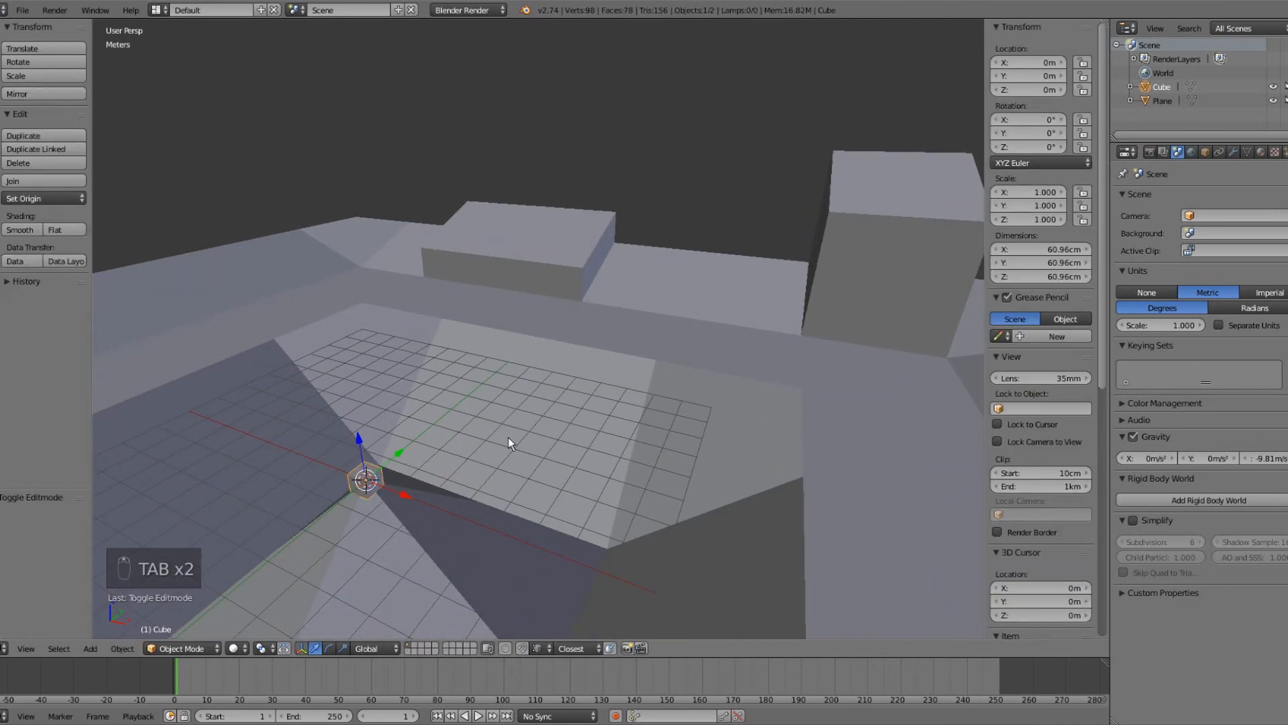
key(a)
key(a)
key(a)
key(z)
right_click(361, 482)
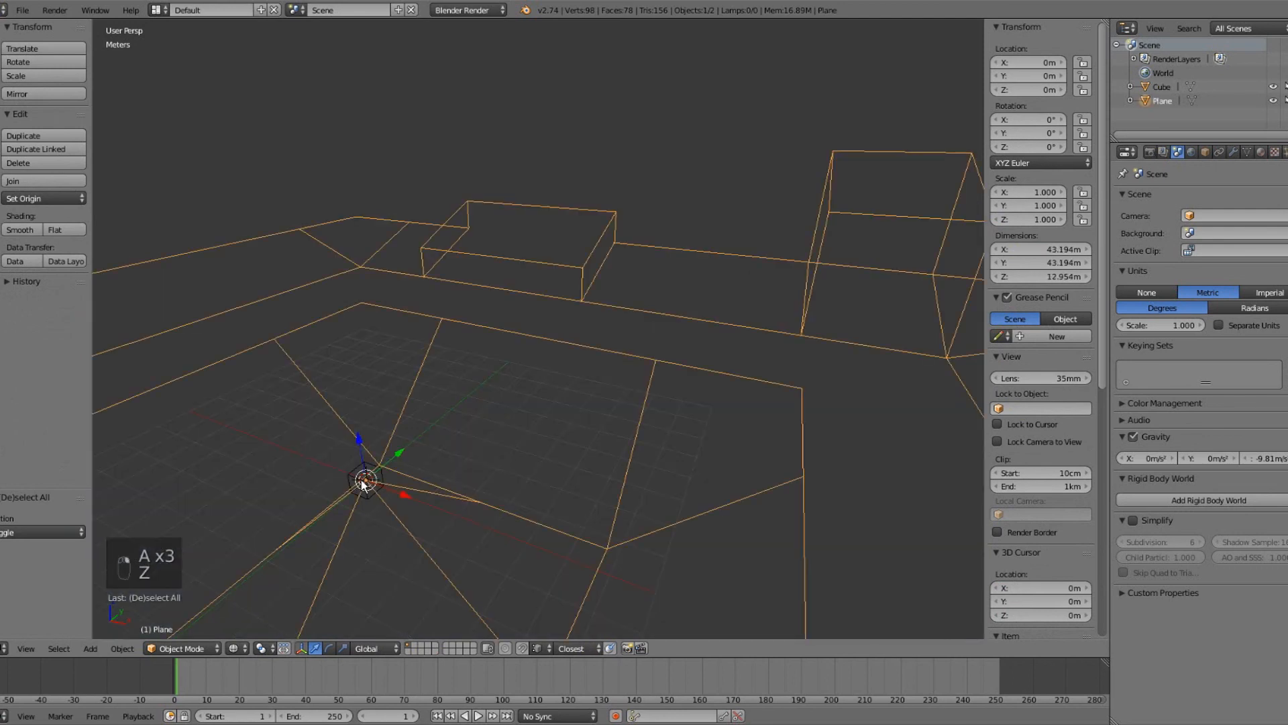
right_click(362, 479)
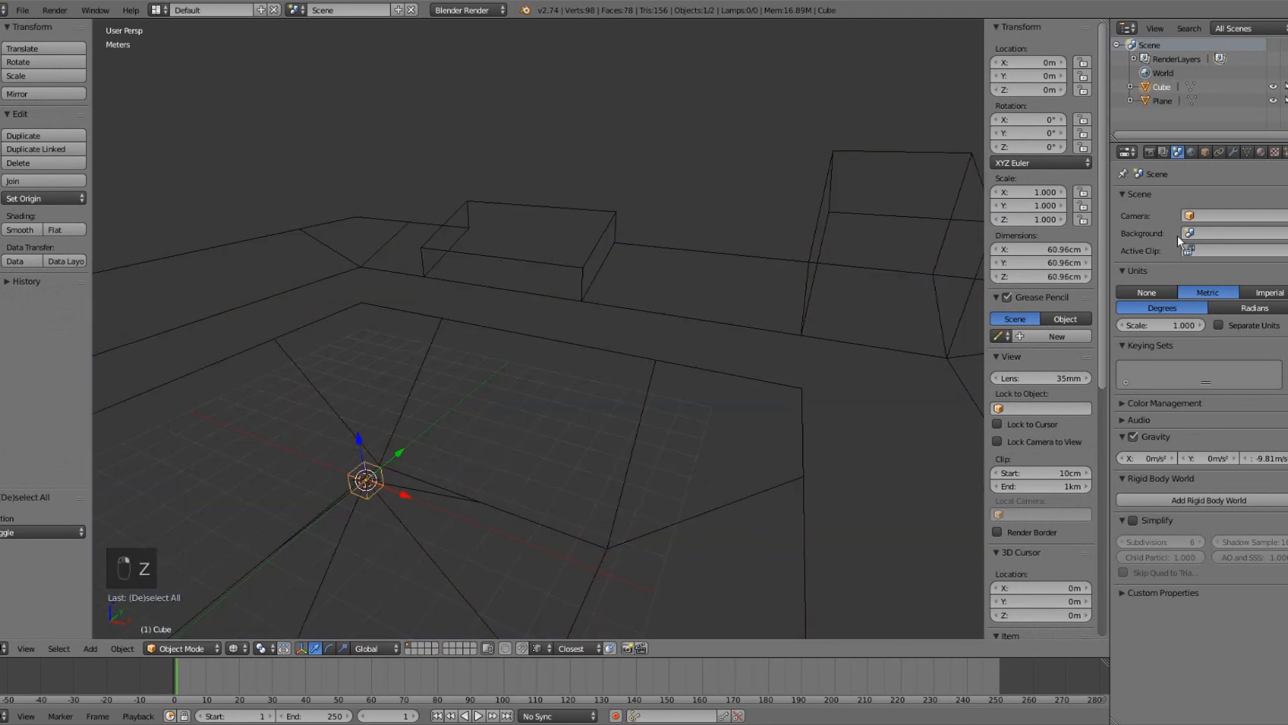
Change the scene units to Imperial, and toggle the cube into Edit Mode and back to Object Mode.
click(1269, 293)
key(Tab)
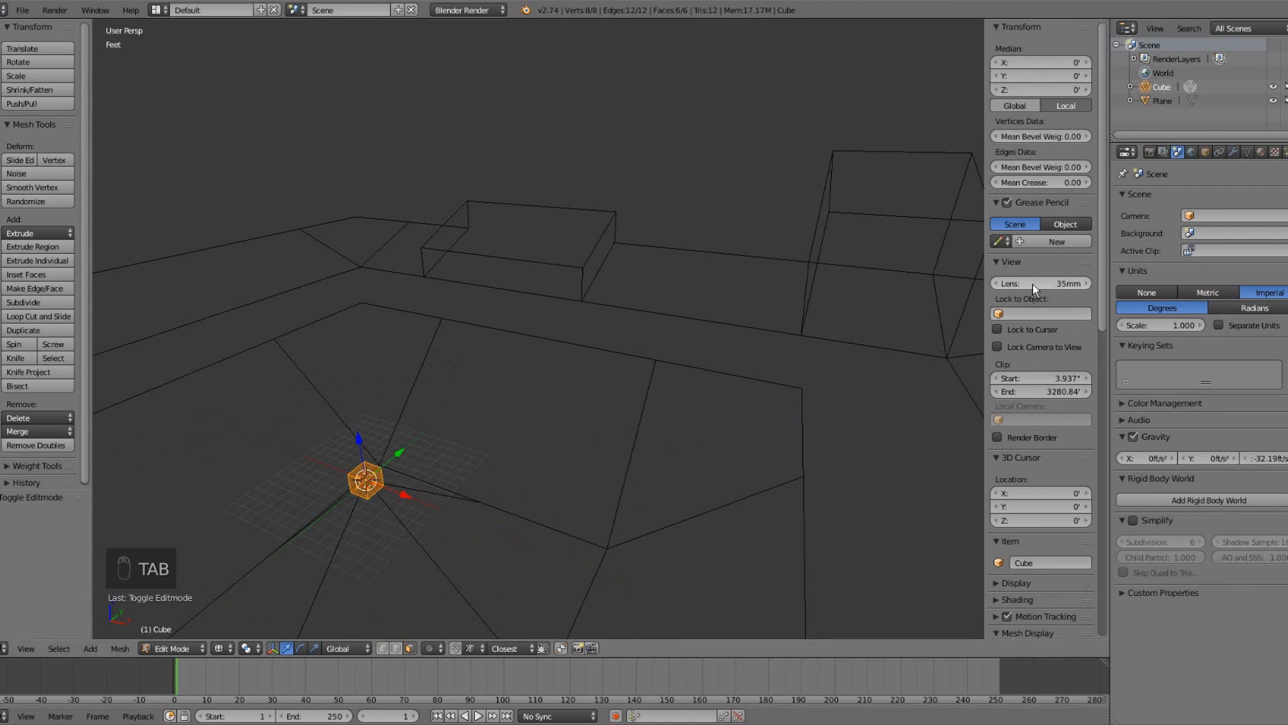
key(Tab)
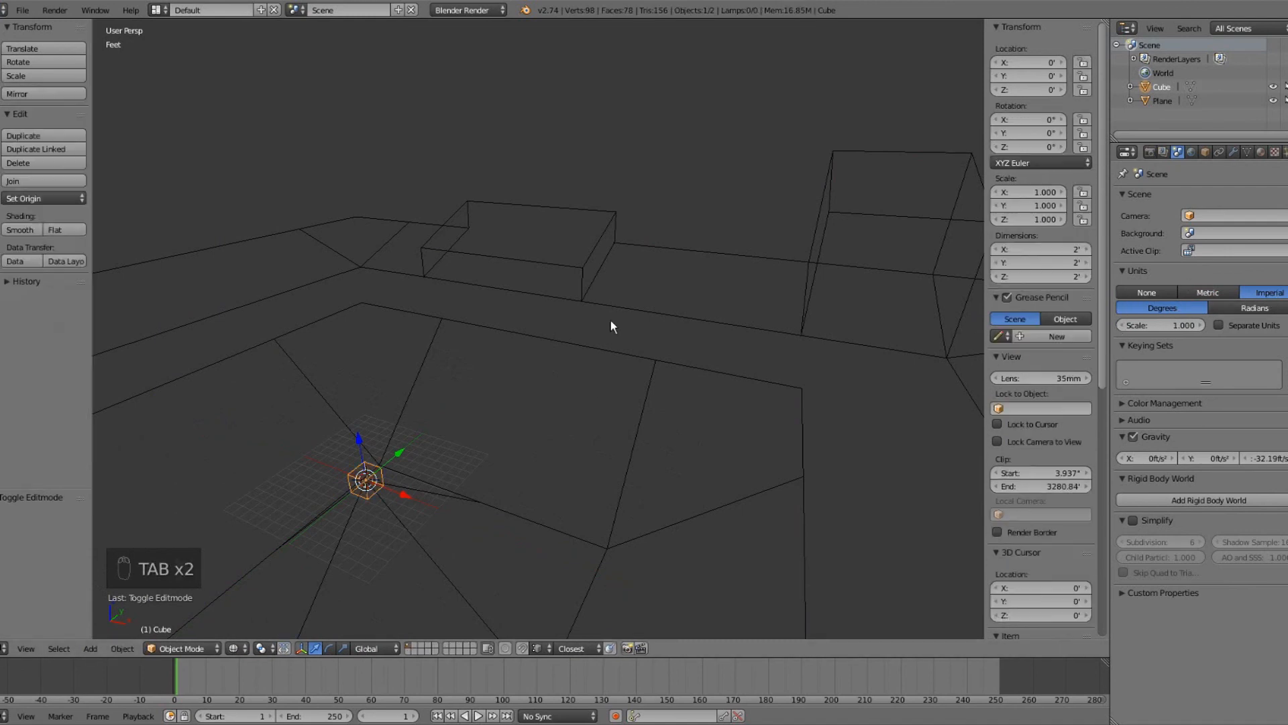
Set the cube's Z dimension to 4 feet, leaving its X dimension as it is.
click(1073, 250)
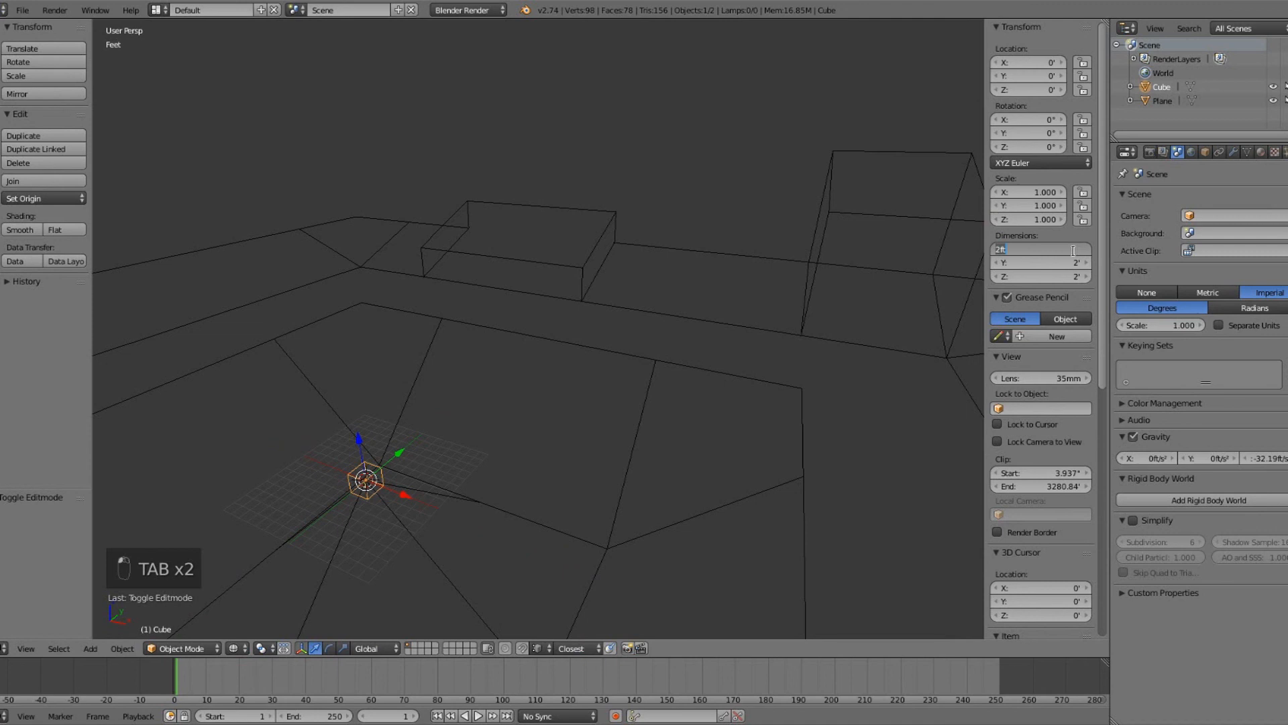
text(4)
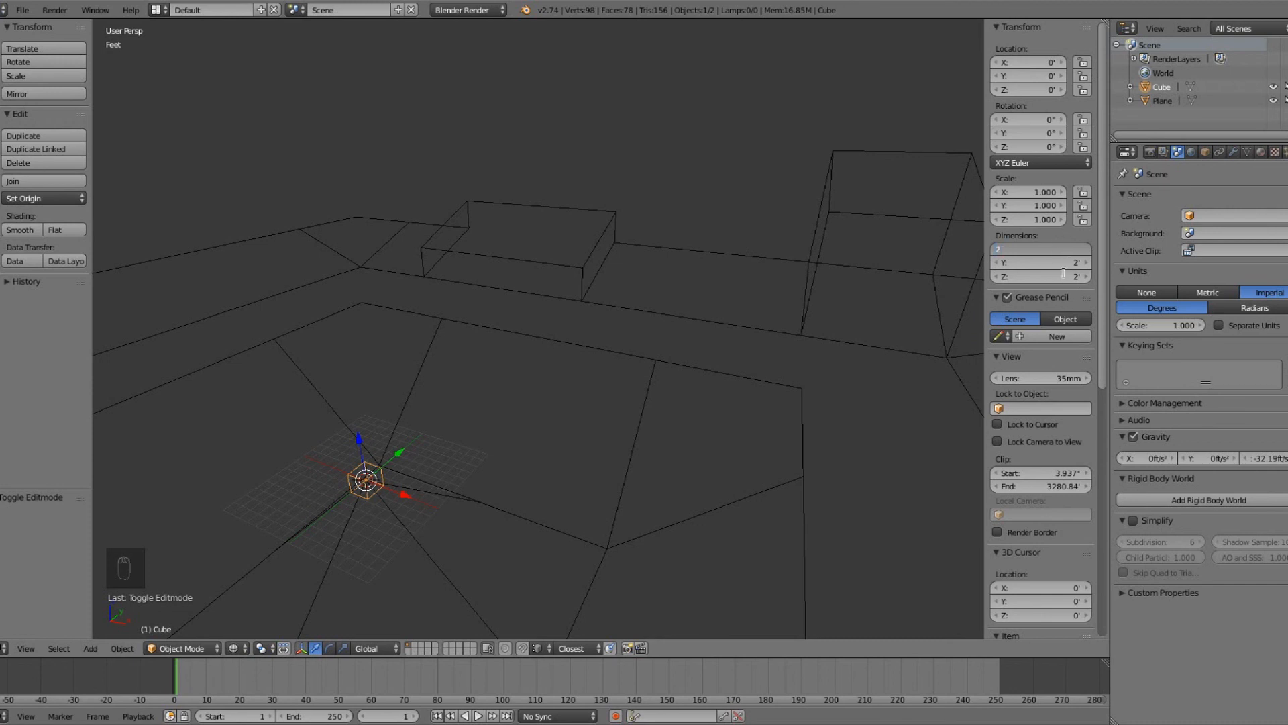
key(Return)
click(1064, 277)
text(4)
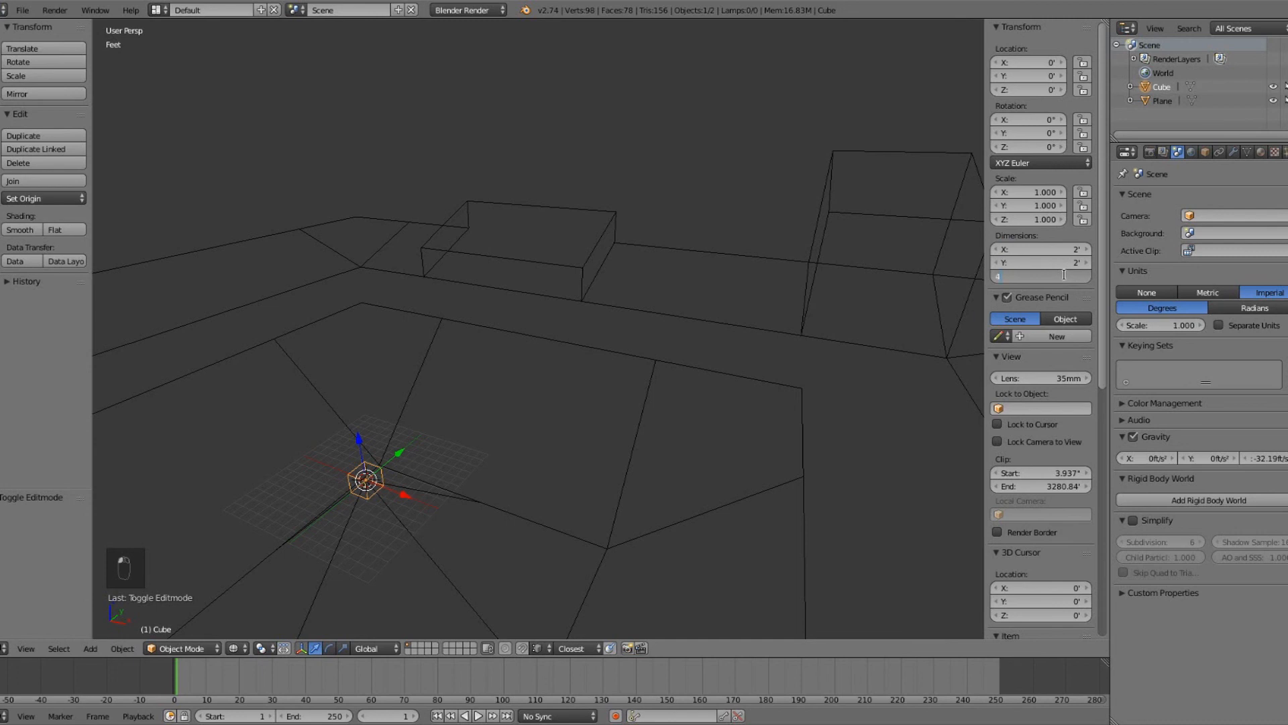
key(Return)
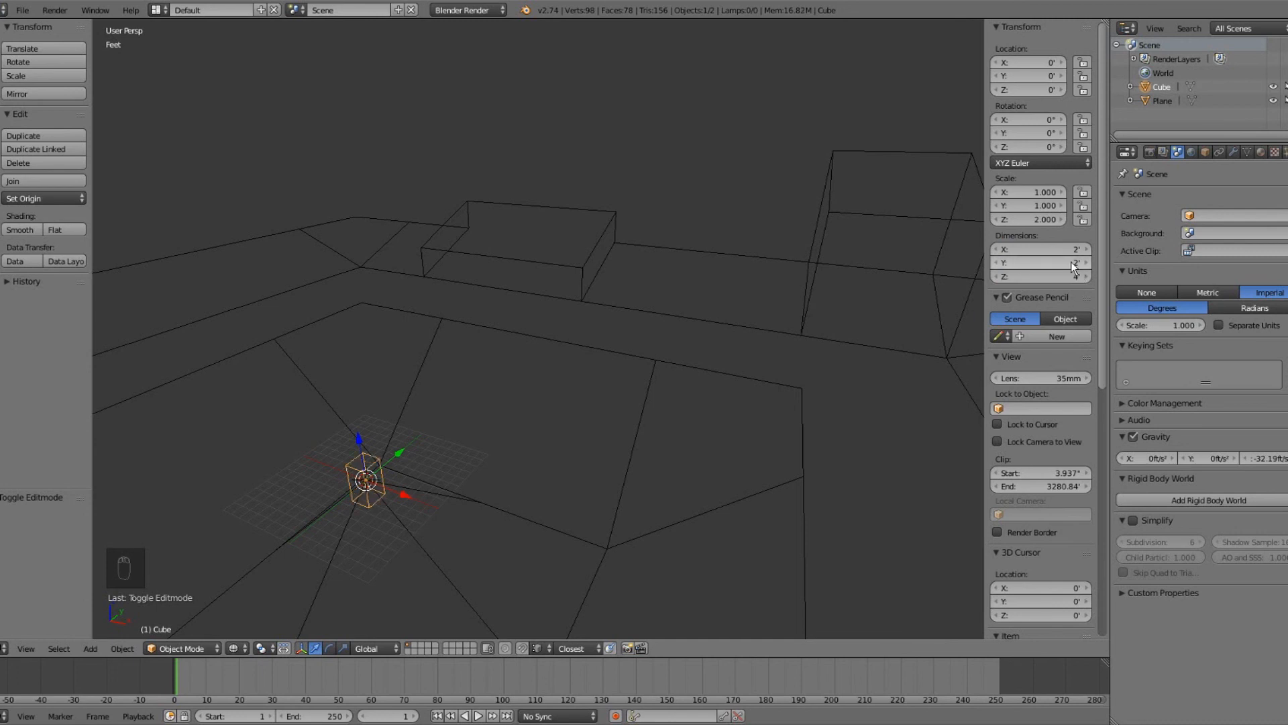
Set the cube's X dimension to 1 foot and return the viewport to solid shading.
click(1070, 262)
text(4)
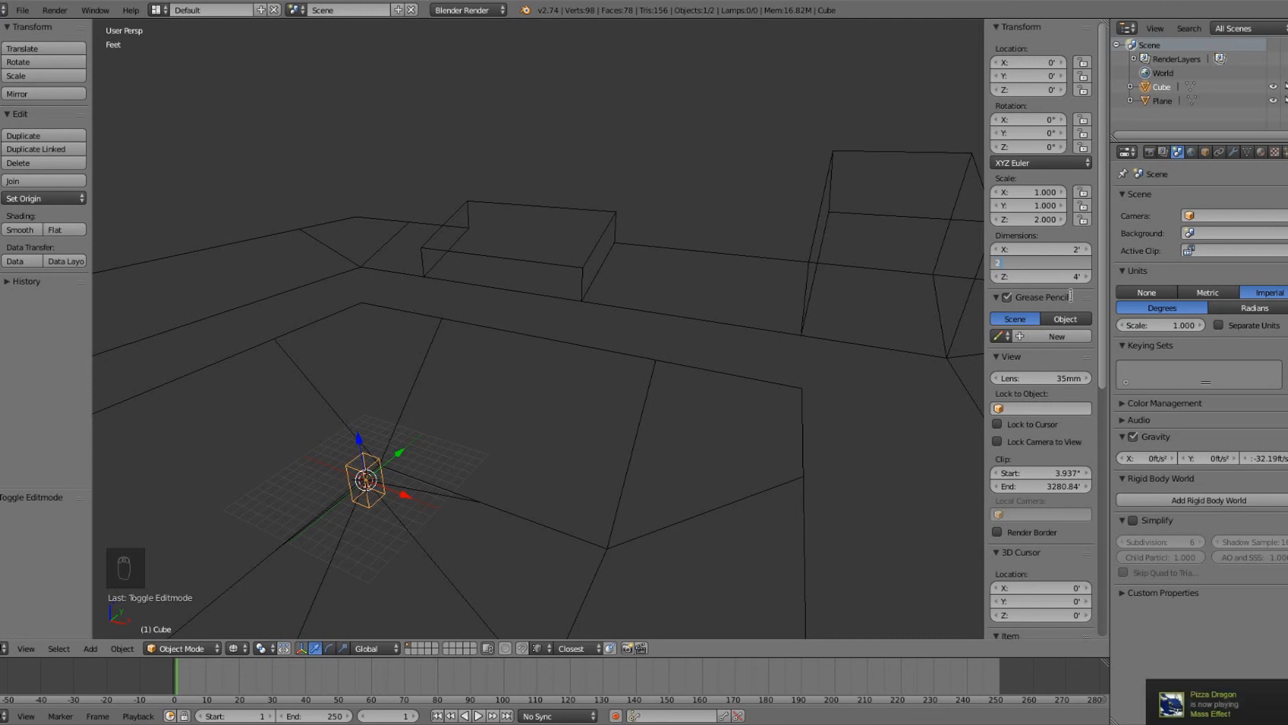
key(Escape)
click(1073, 247)
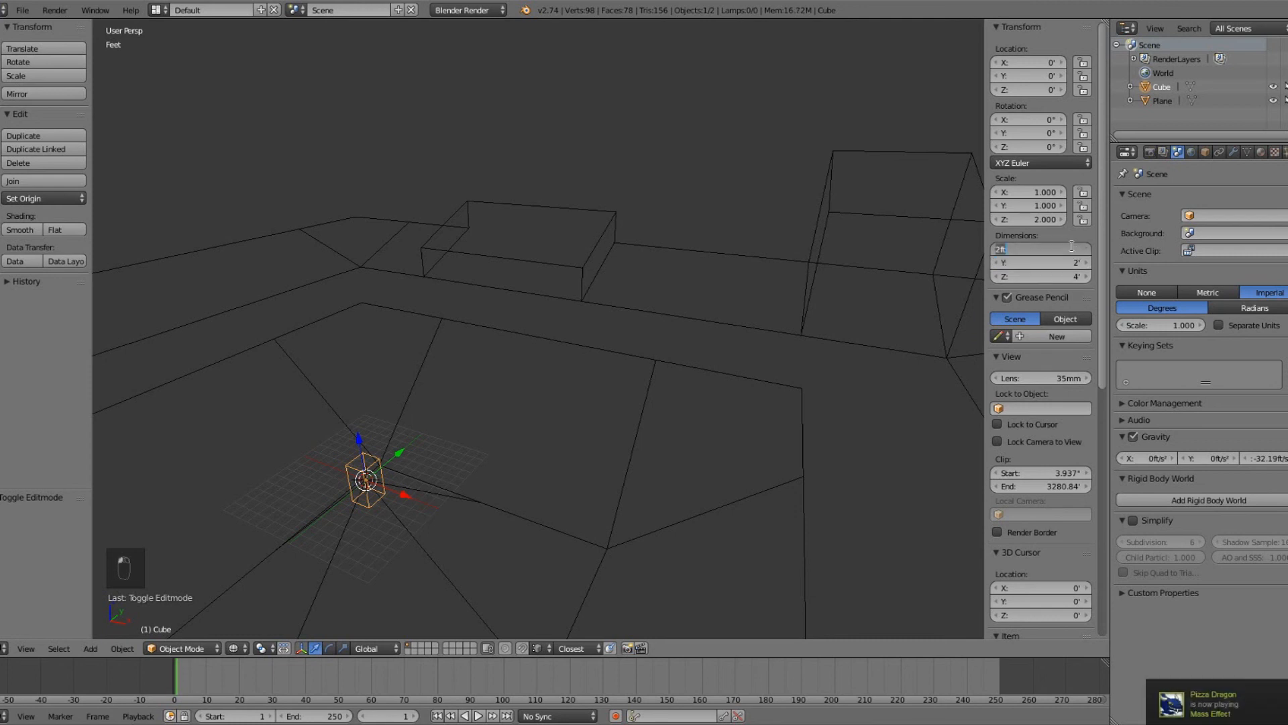
text(1)
key(Return)
key(z)
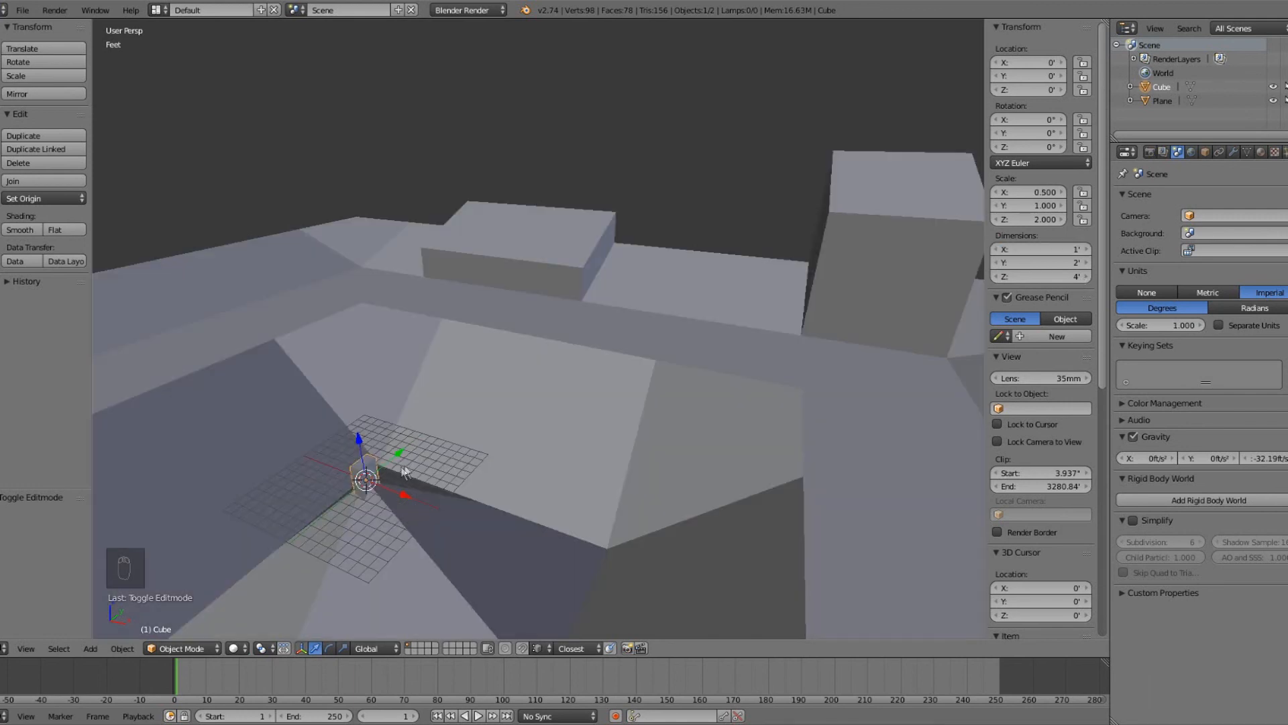
Rotate the small box about -67.5° around global Z and raise it about 8.73 feet along global Z.
key(r)
key(z)
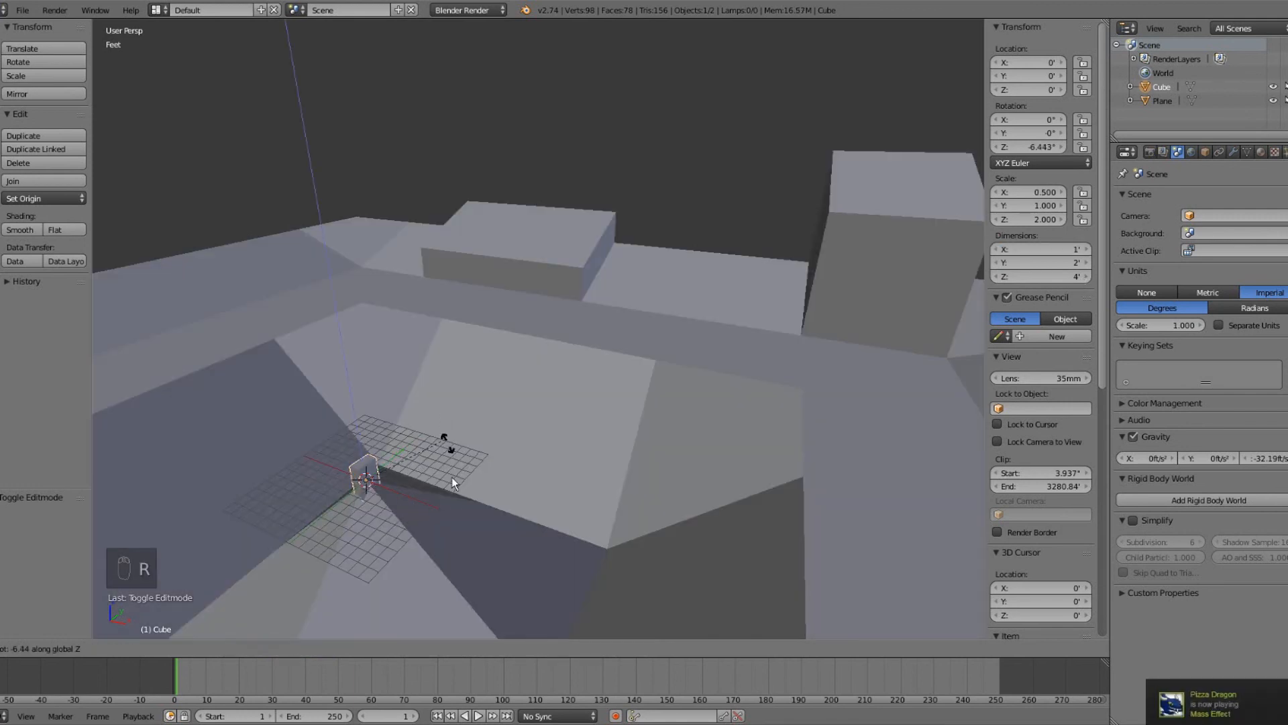
click(445, 531)
key(g)
key(z)
click(443, 447)
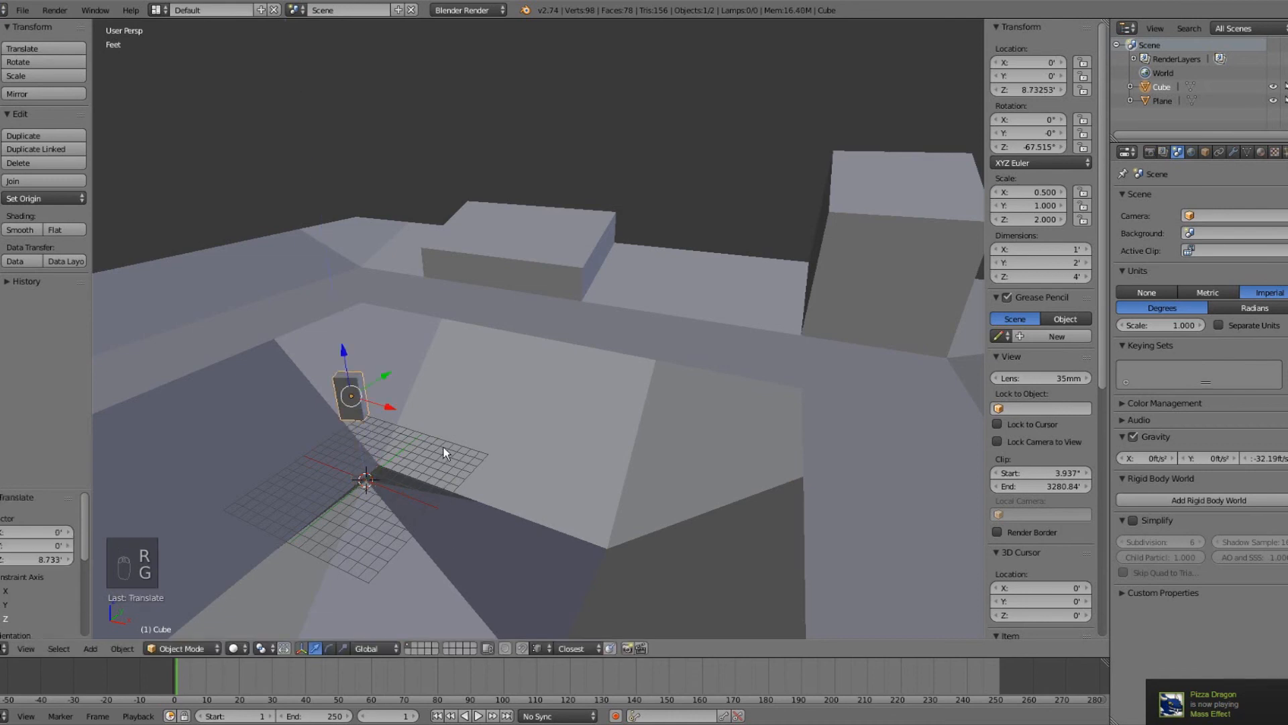
Move the small box about 44.9 feet along global Y and lower it about 6.73 feet along Z onto the border.
key(g)
key(g)
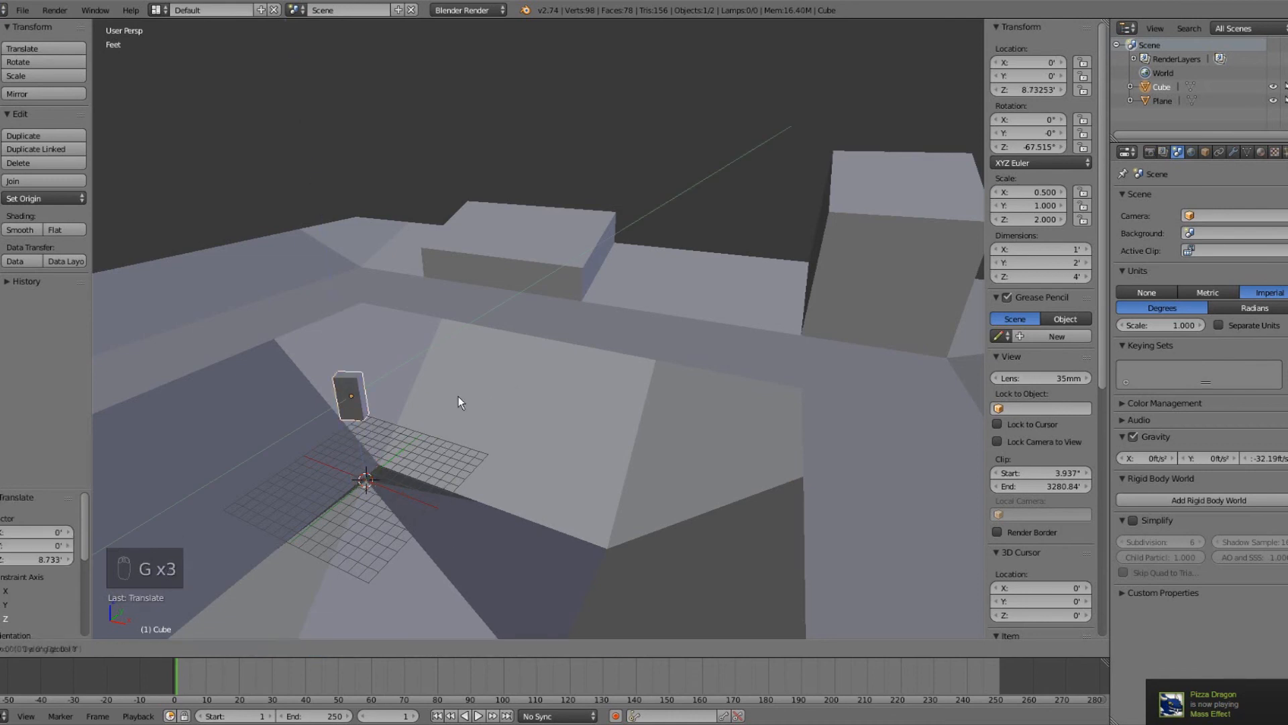
key(y)
click(675, 272)
key(g)
key(z)
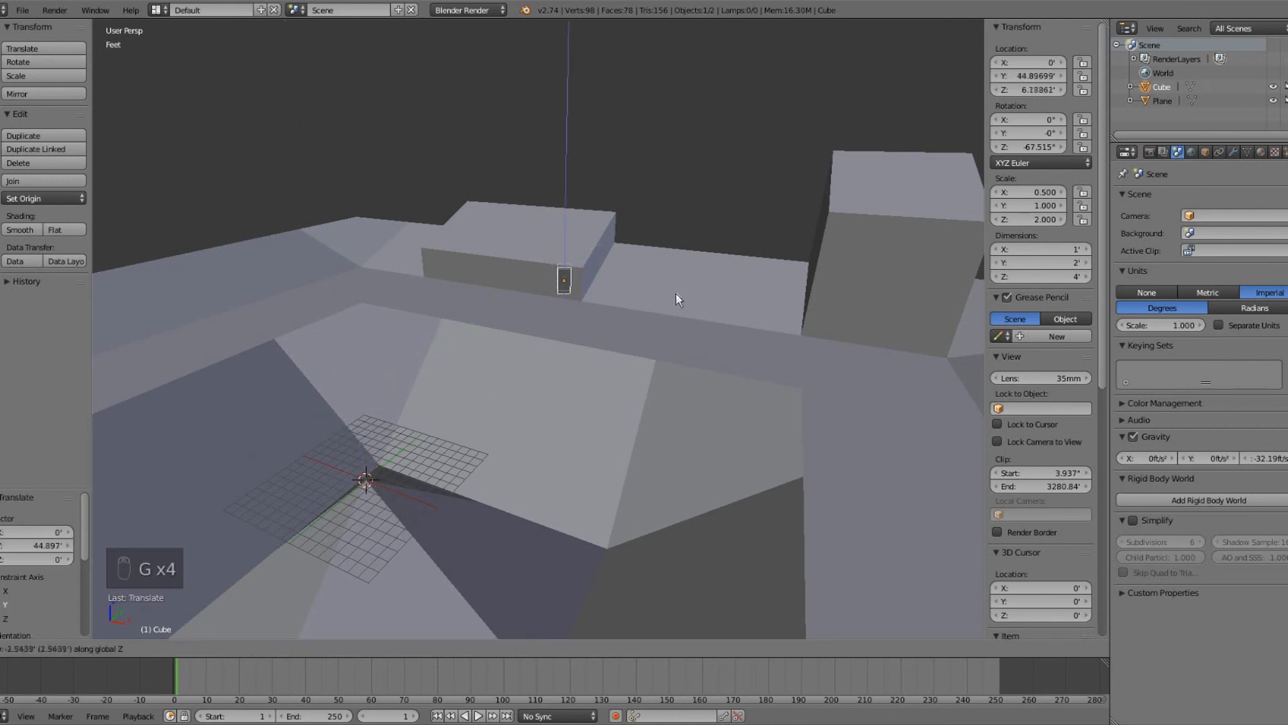
click(666, 308)
middle_drag(667, 308, 465, 315)
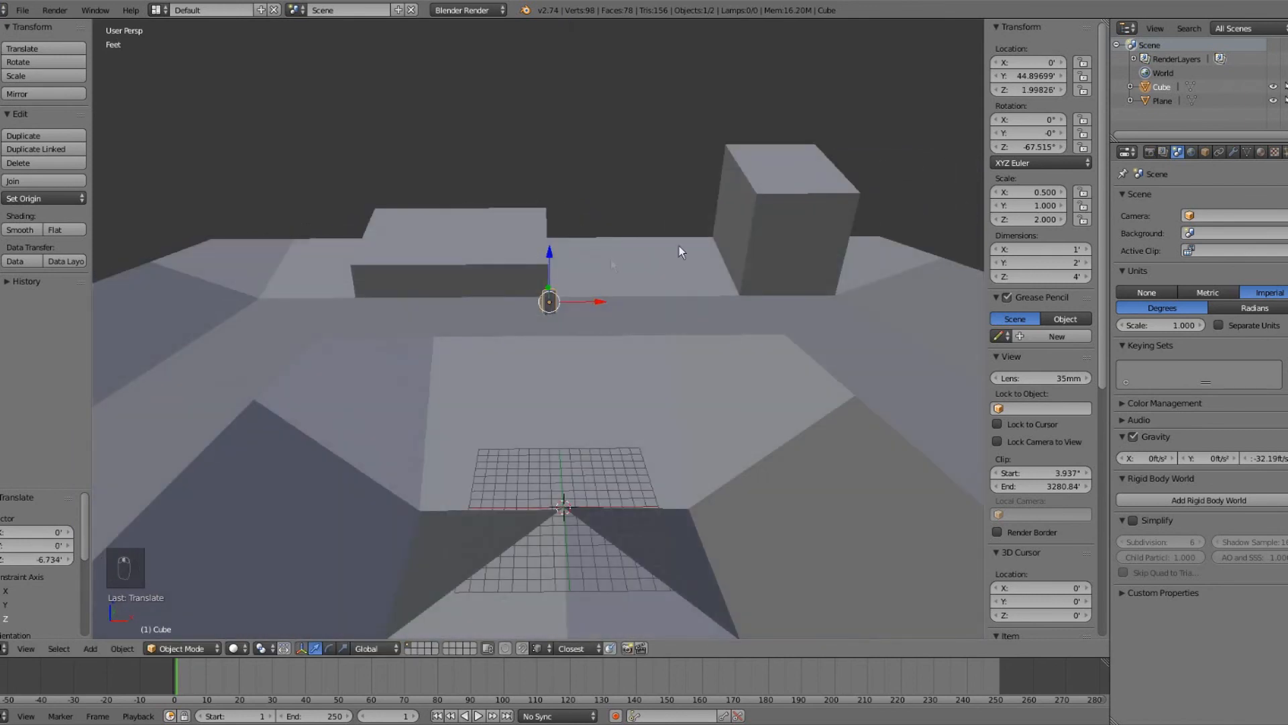
Enter Edit Mode on the plane and add two loop cuts through the border faces between the wide block and the tower.
right_click(759, 216)
key(Tab)
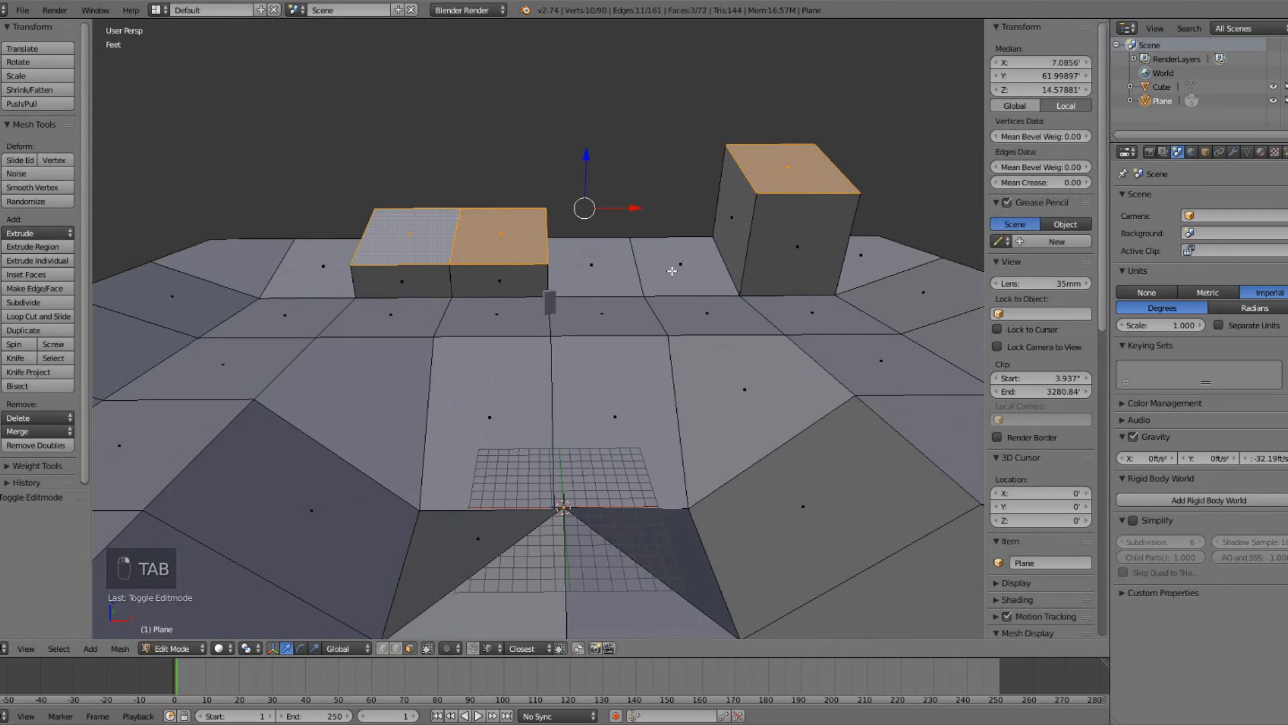
key(ctrl+r)
click(597, 290)
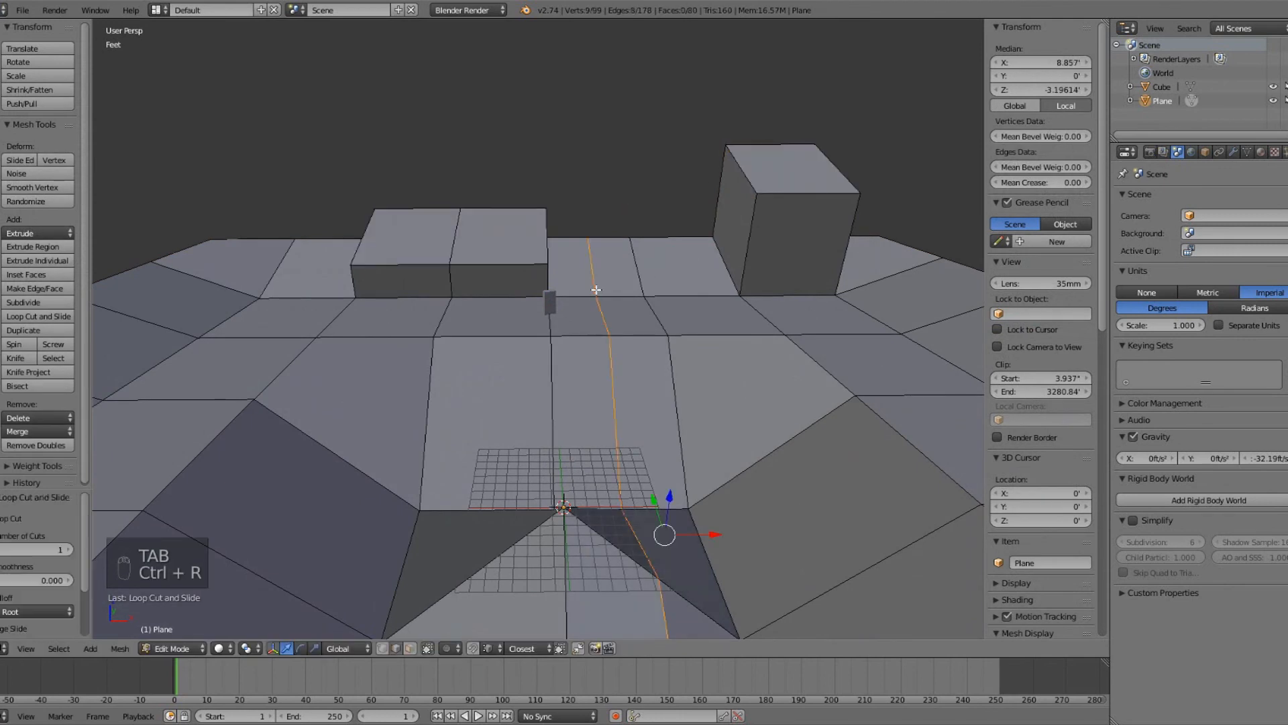
key(ctrl+r)
click(692, 290)
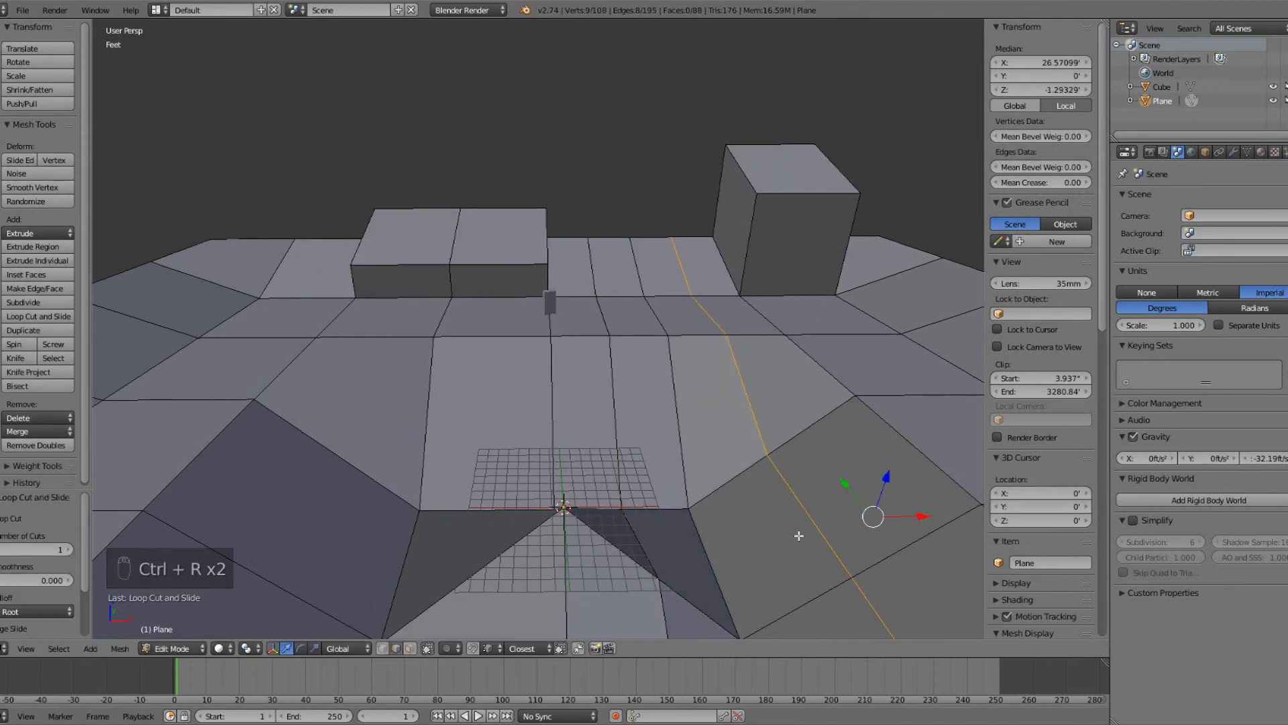
In face select mode, extrude the two middle faces between the wide block and the tower upward, and return to Object Mode.
click(409, 648)
right_click(622, 281)
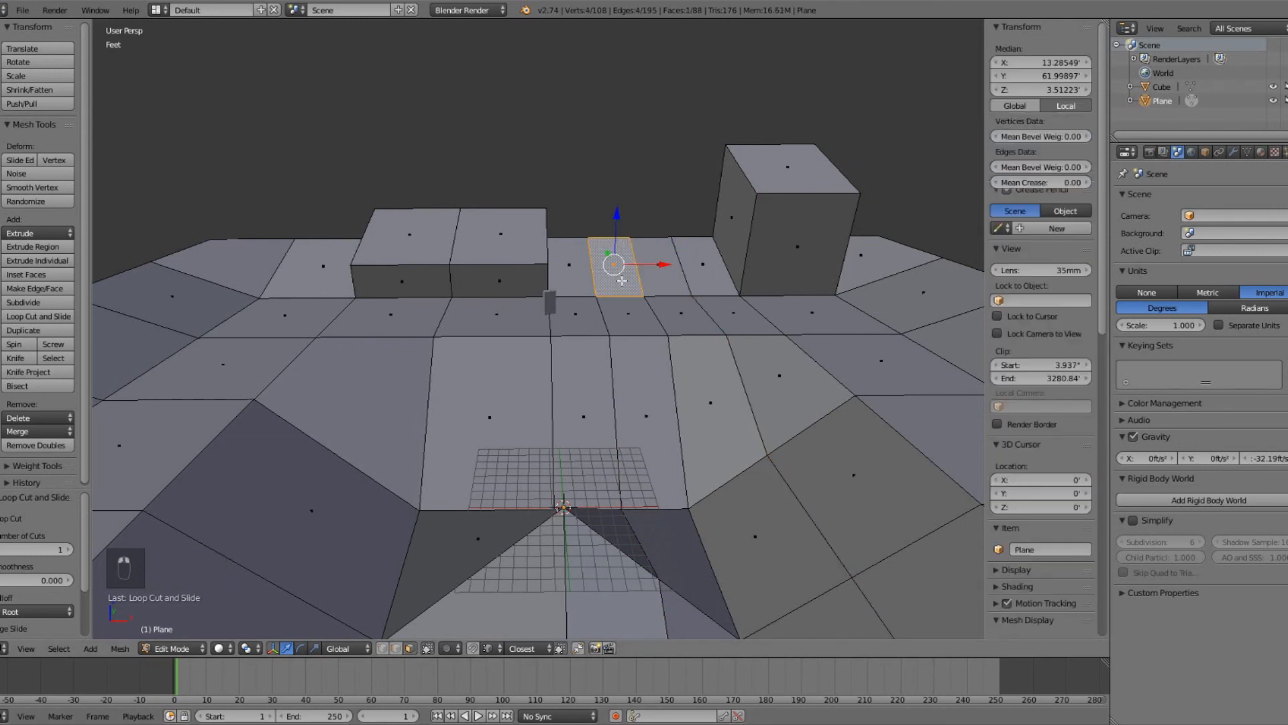
shift+right_click(673, 283)
key(e)
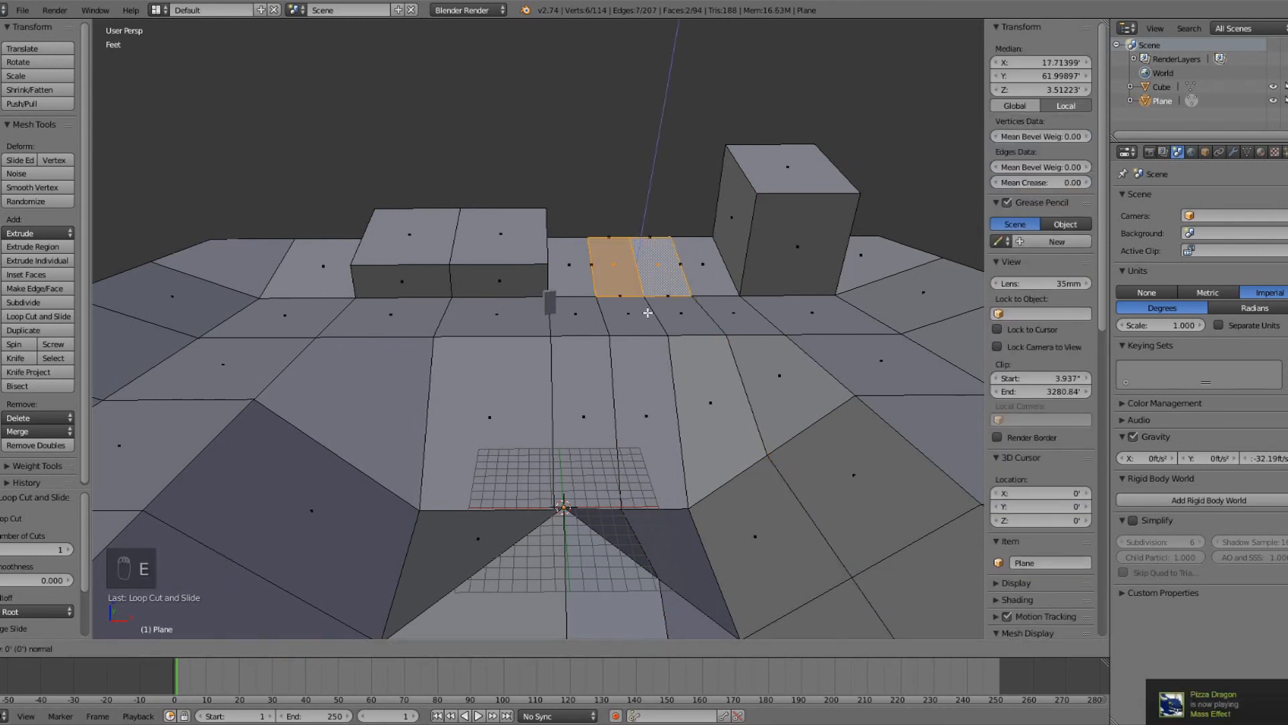
click(662, 248)
key(Tab)
Select the small reference box in front of the blocks and delete it.
middle_drag(654, 267, 664, 231)
middle_drag(629, 334, 568, 302)
right_click(567, 304)
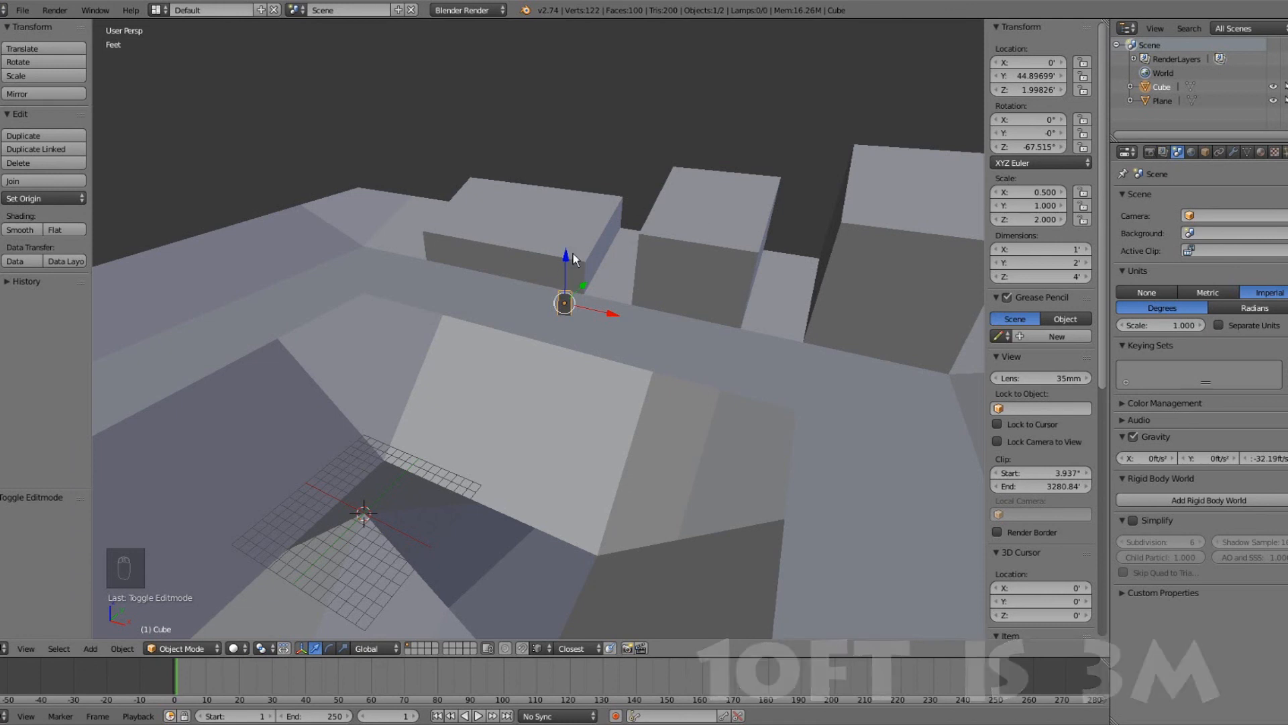
middle_drag(686, 198, 518, 293)
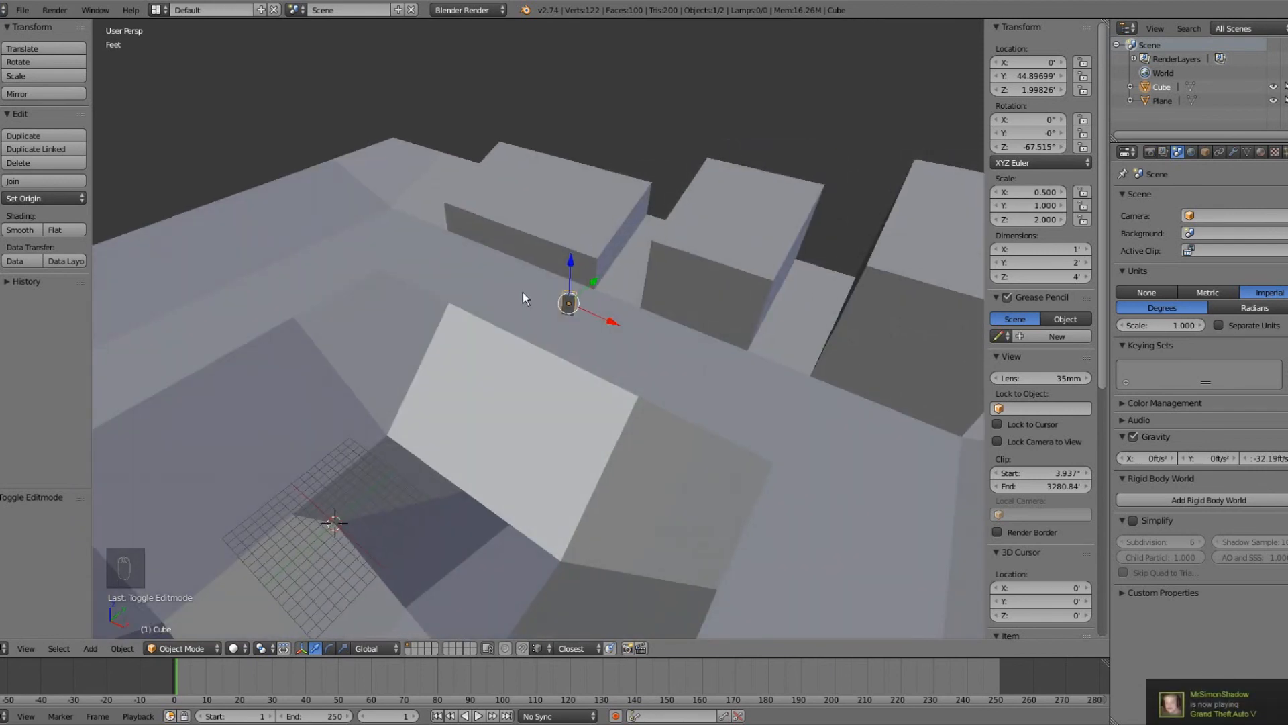
key(x)
click(530, 356)
scroll(574, 342, down, 8)
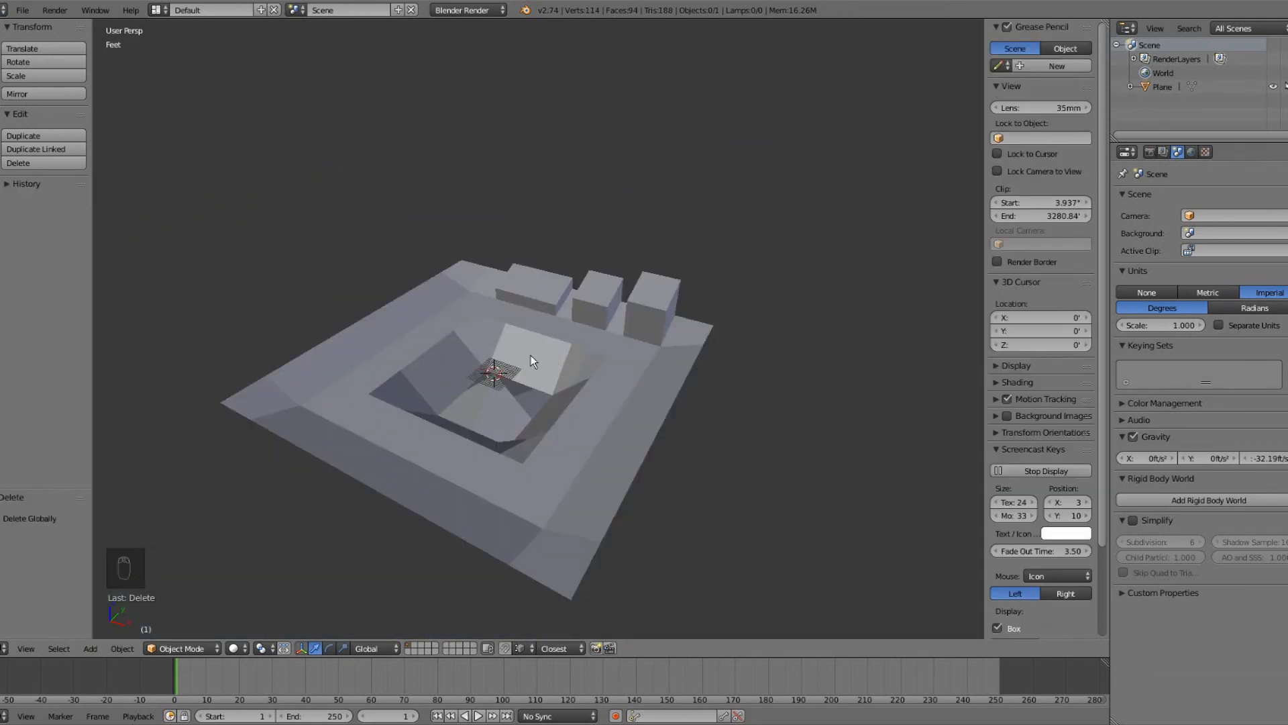
Split the 3D View into two areas and join them back into one.
middle_drag(585, 350, 649, 371)
mouse_move(607, 470)
middle_down()
mouse_move(610, 407)
mouse_move(622, 455)
mouse_move(742, 432)
mouse_move(754, 368)
mouse_move(710, 353)
mouse_move(651, 377)
mouse_move(624, 481)
middle_up()
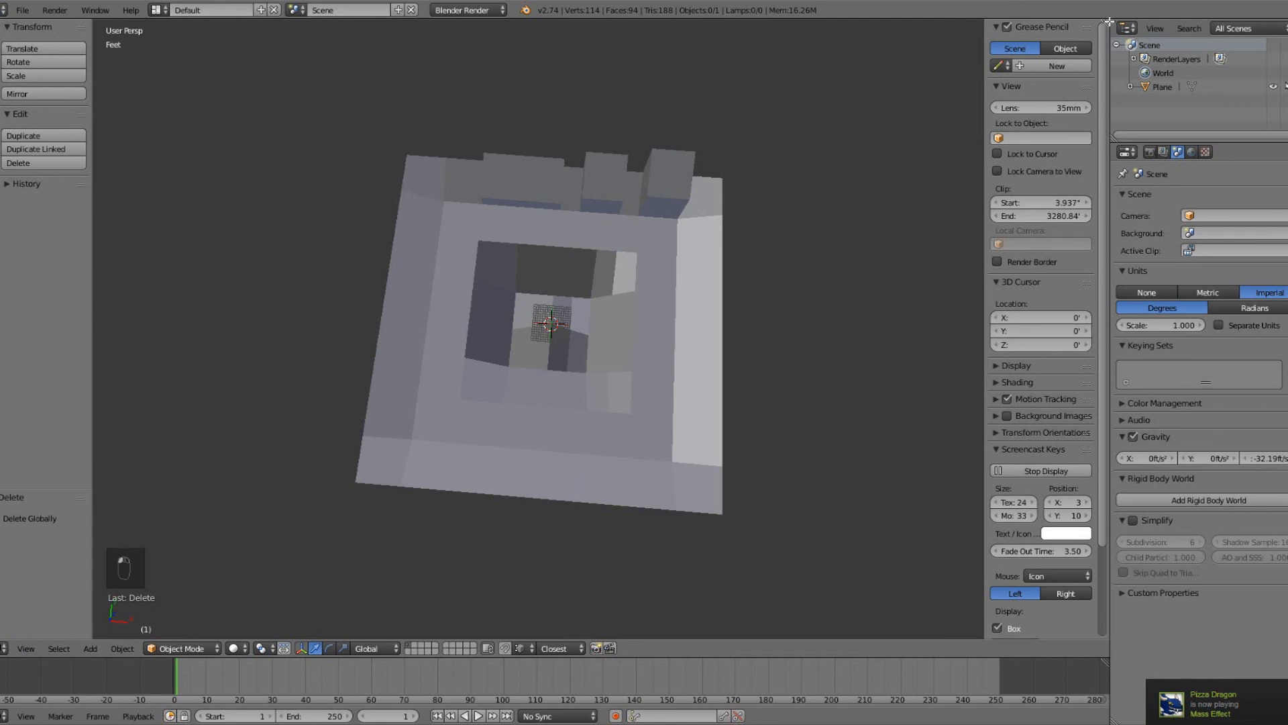
drag(1109, 23, 639, 83)
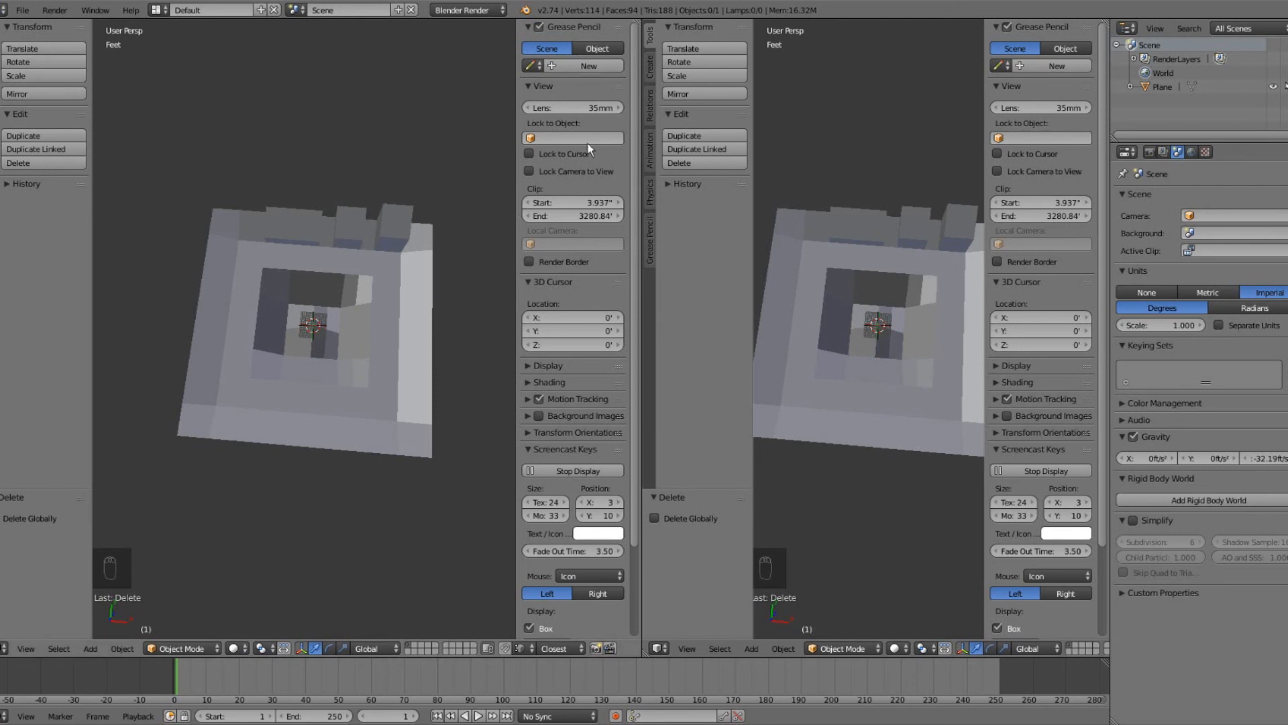
drag(638, 22, 775, 191)
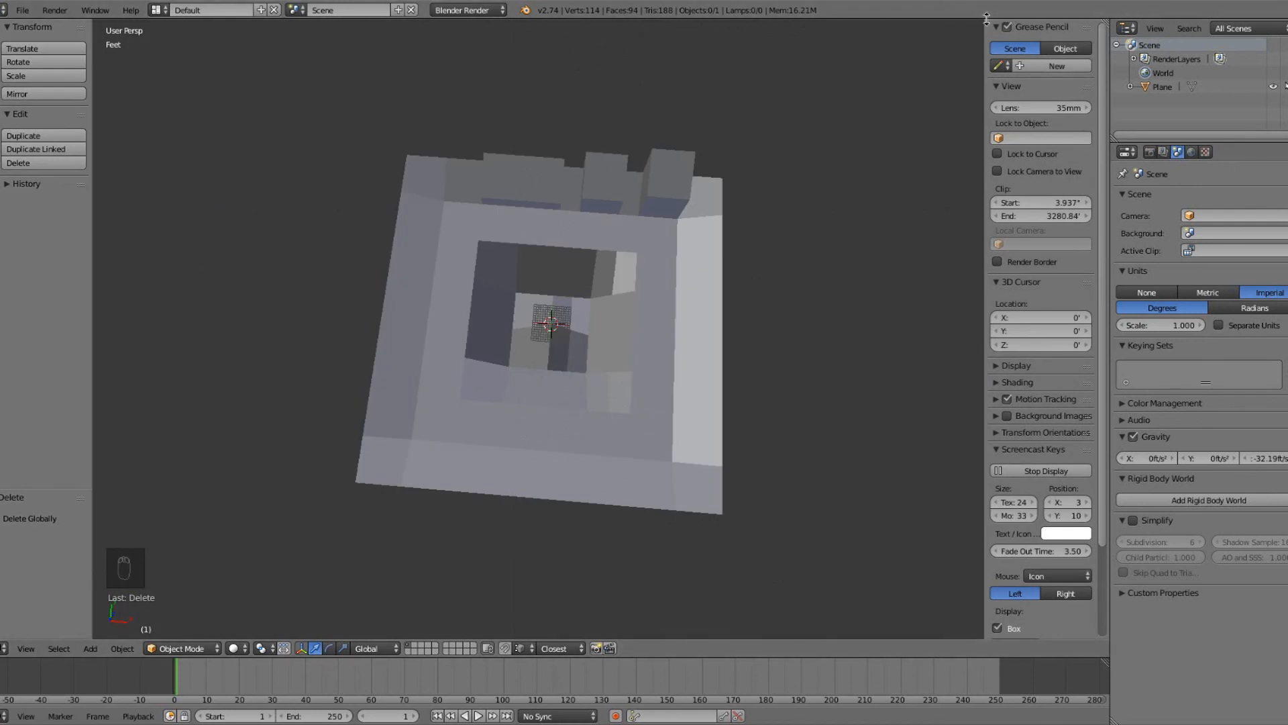
Split the 3D View into two side-by-side areas of similar width and switch the new area to the UV/Image Editor.
right_click(966, 19)
click(959, 38)
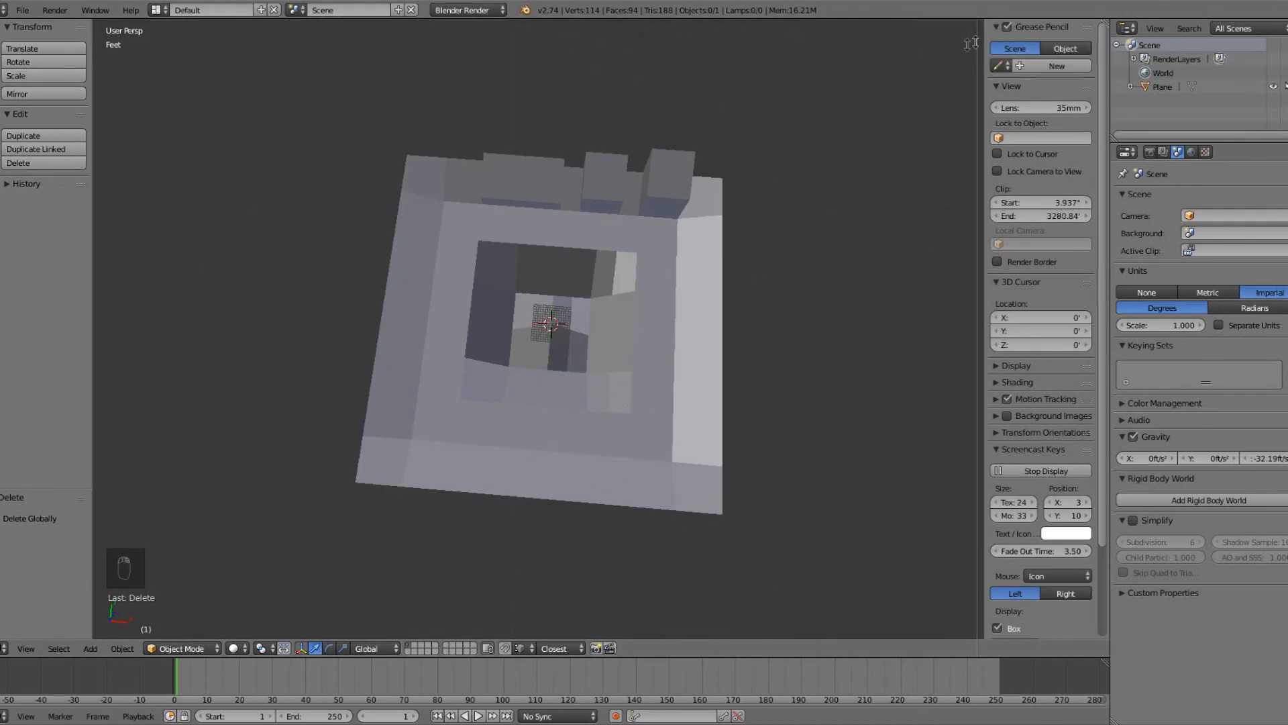
click(688, 117)
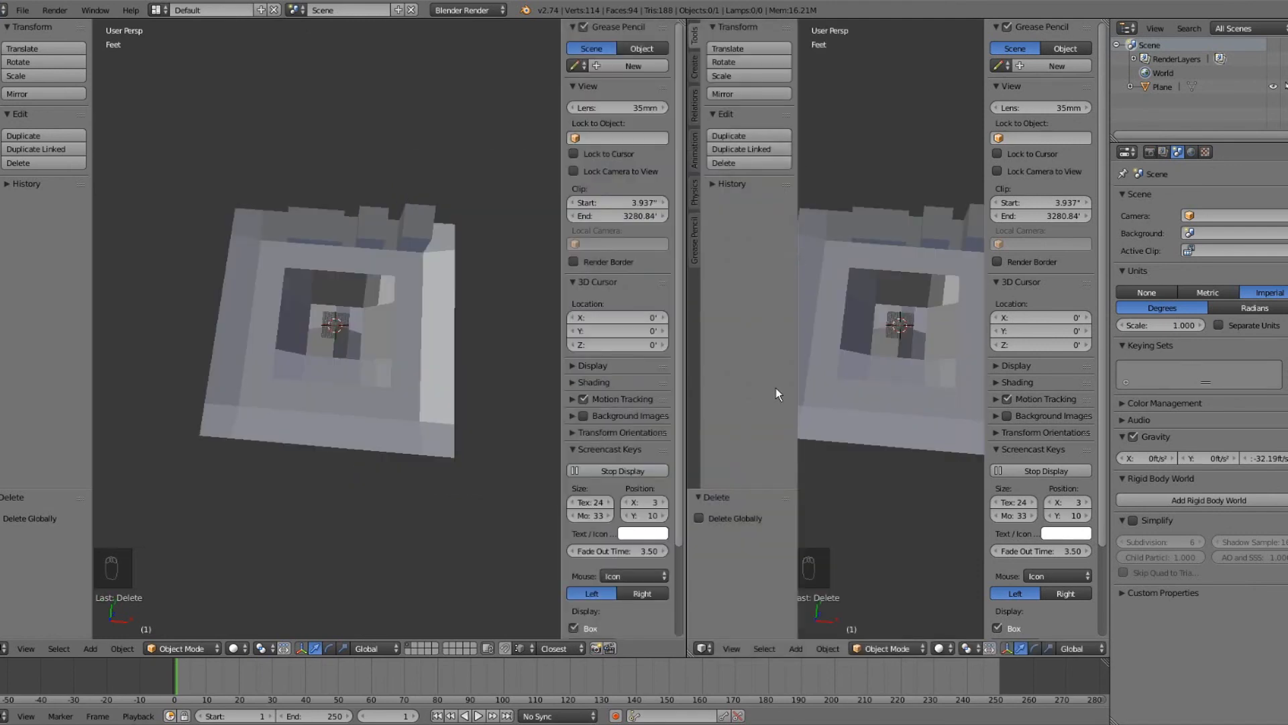
drag(685, 339, 525, 591)
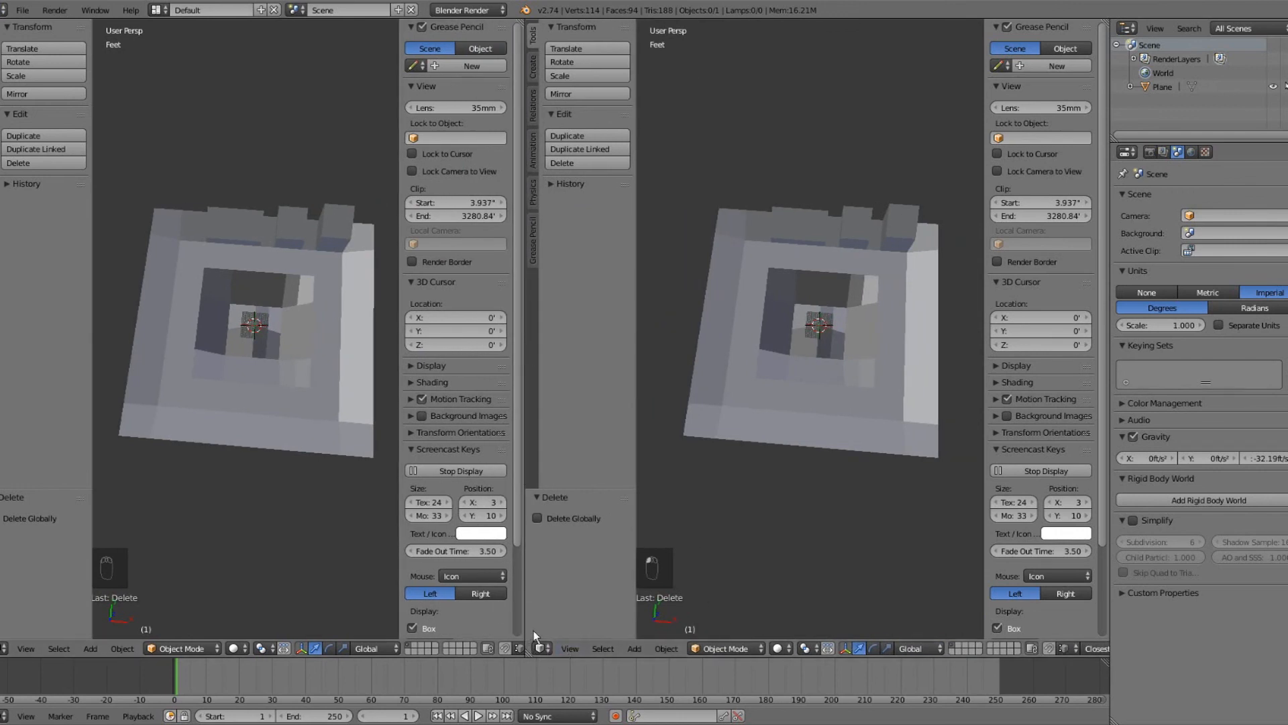
click(541, 649)
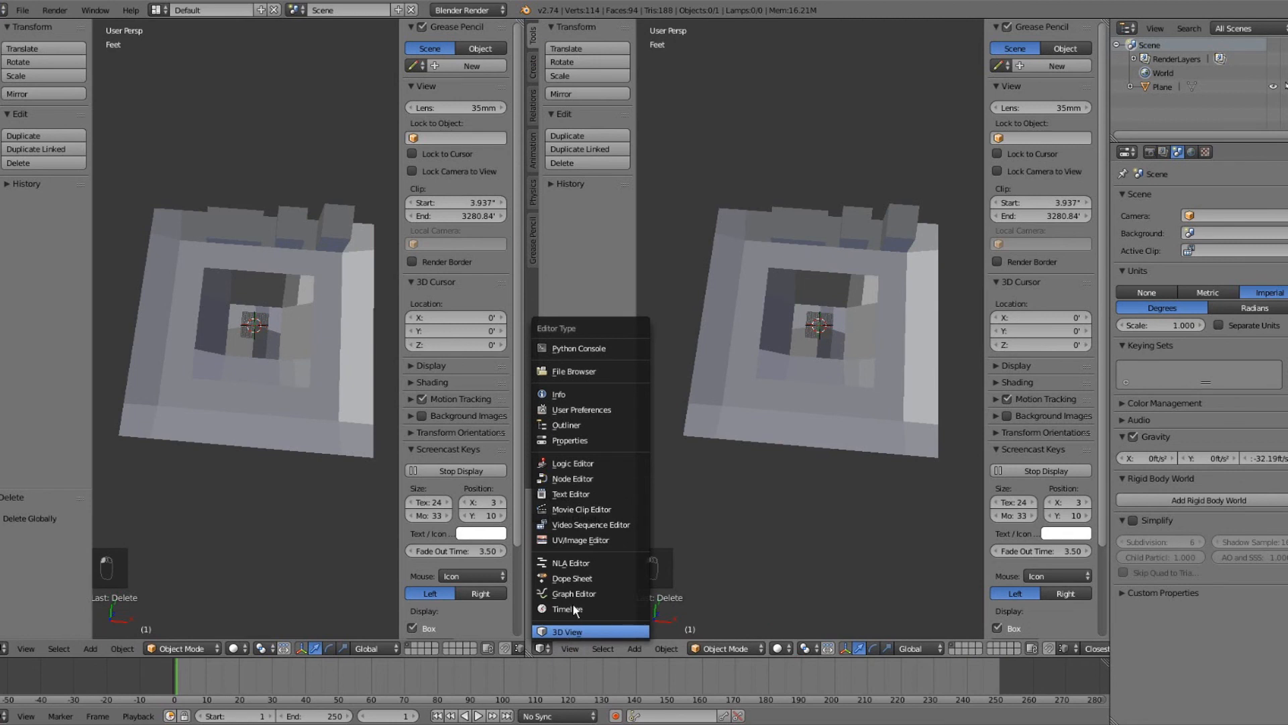
click(613, 541)
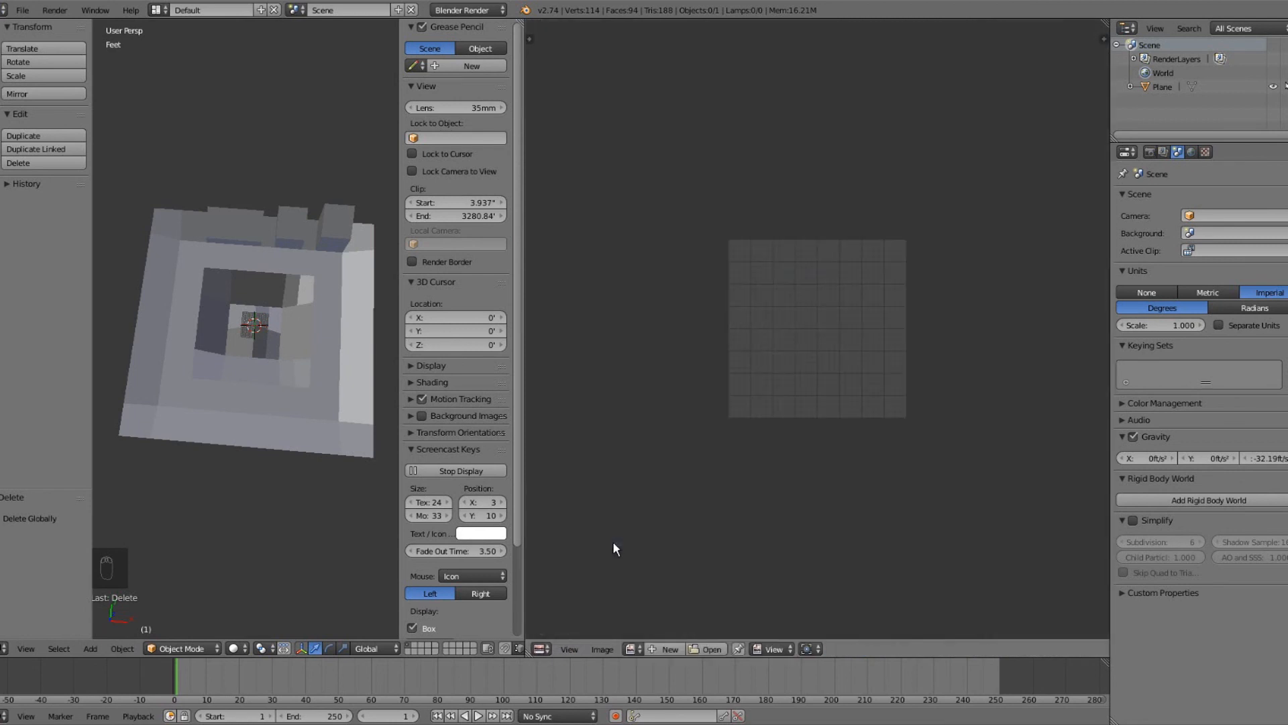
Put the plane in Edit Mode with edge selection and select the wide block's two pit-side base edges and its outer end base edge.
right_click(269, 406)
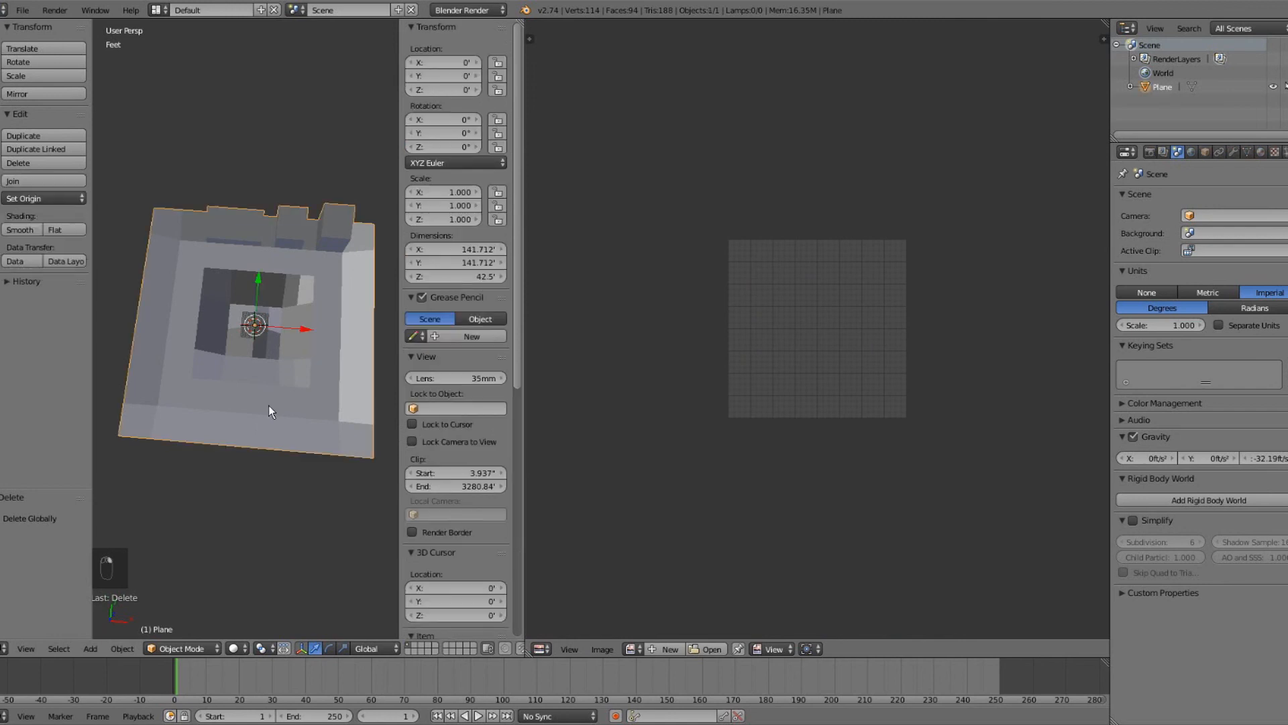
key(Tab)
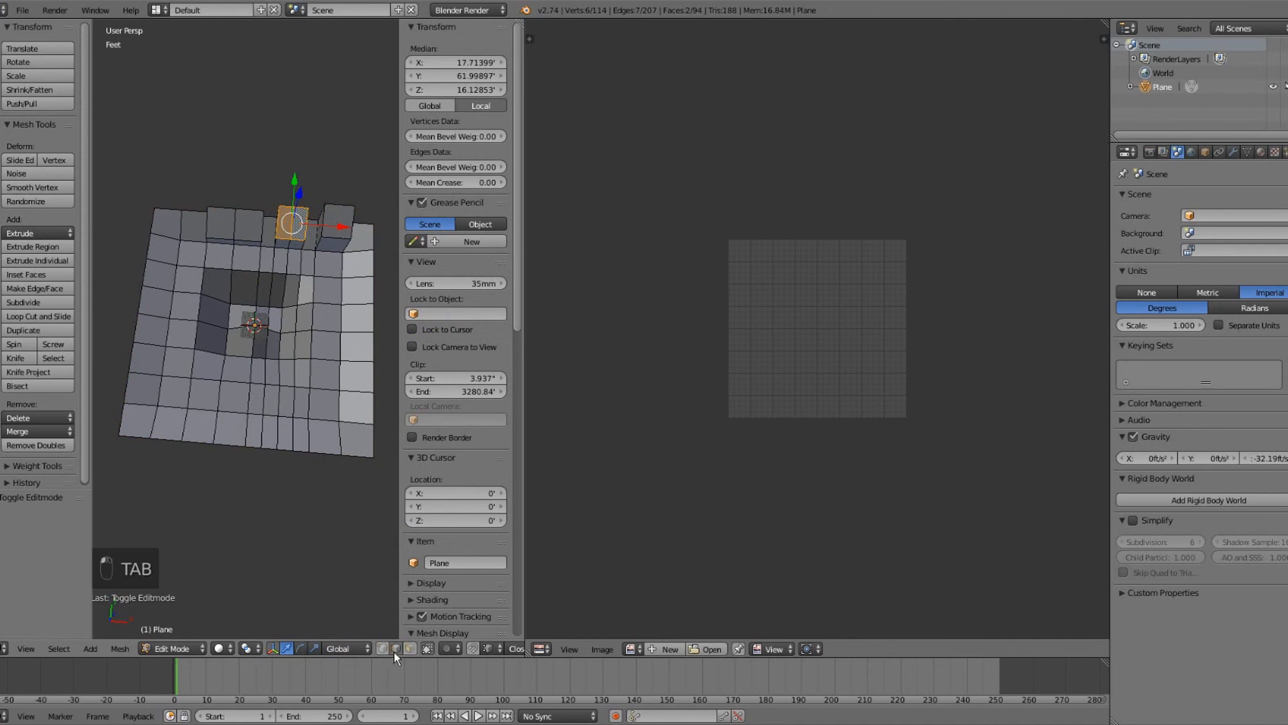
scroll(270, 453, up, 4)
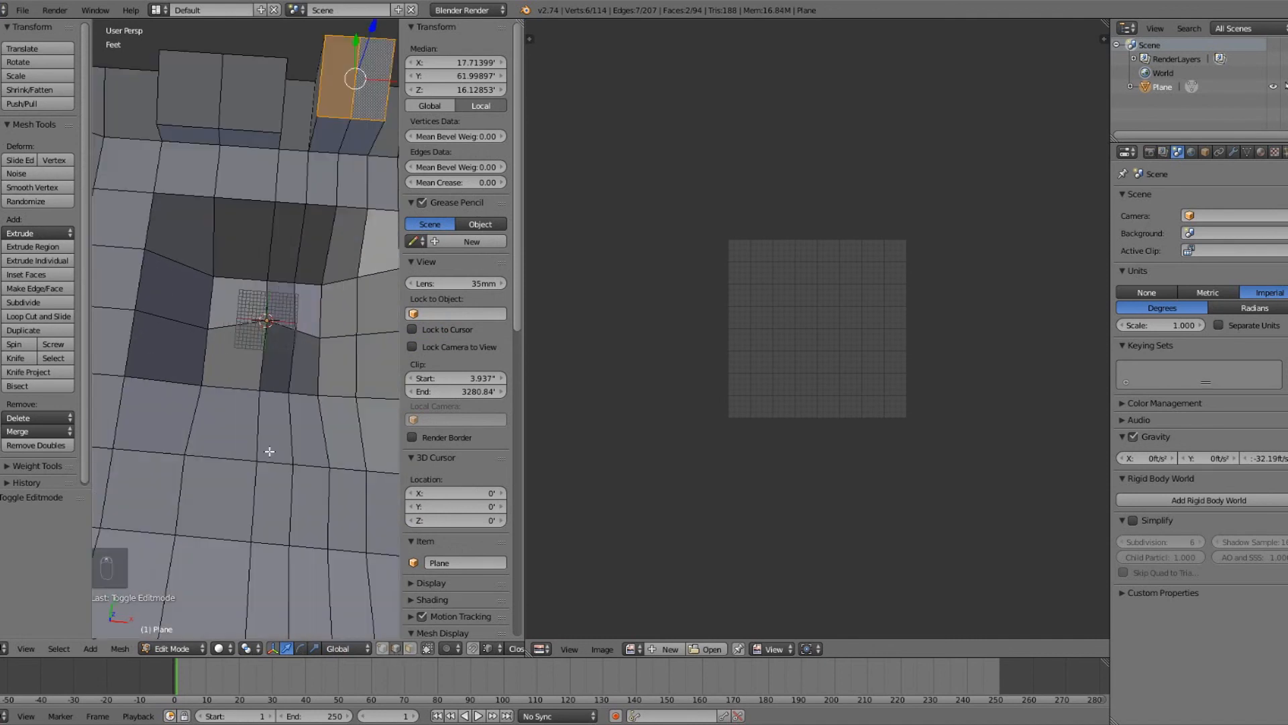
shift+middle_drag(255, 198, 253, 379)
right_click(244, 311)
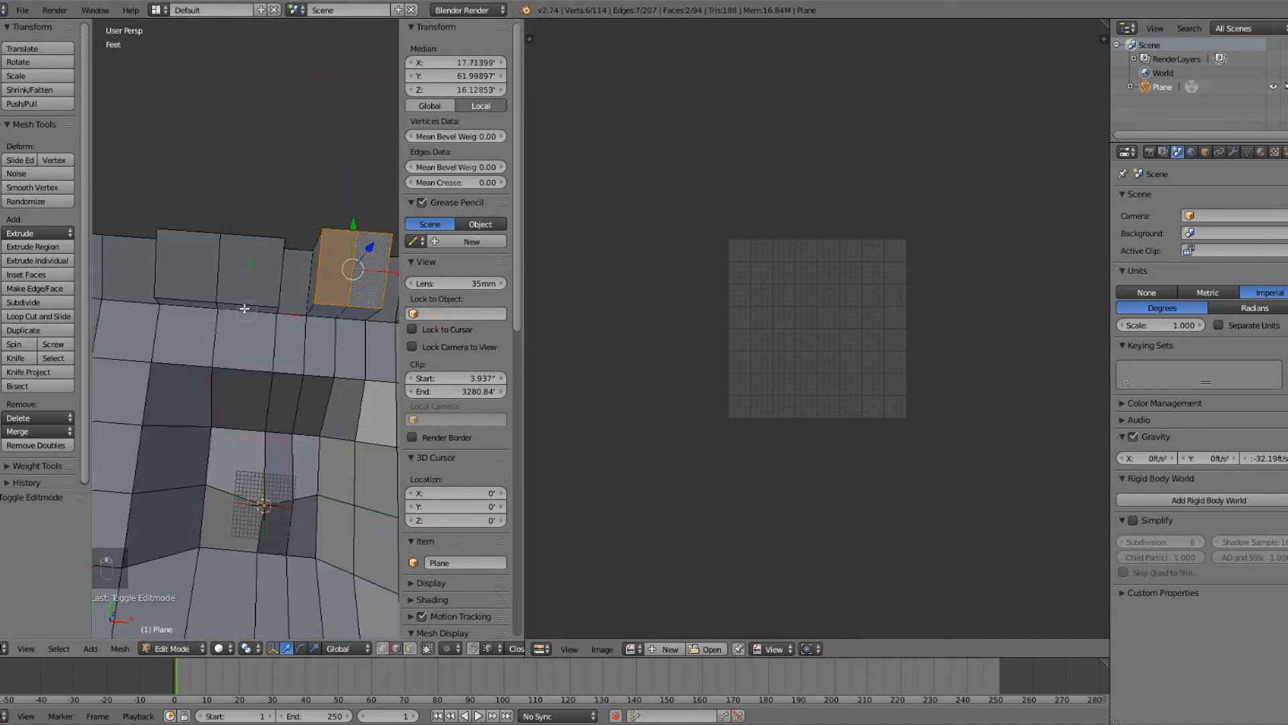
shift+right_click(191, 304)
middle_drag(202, 325, 129, 336)
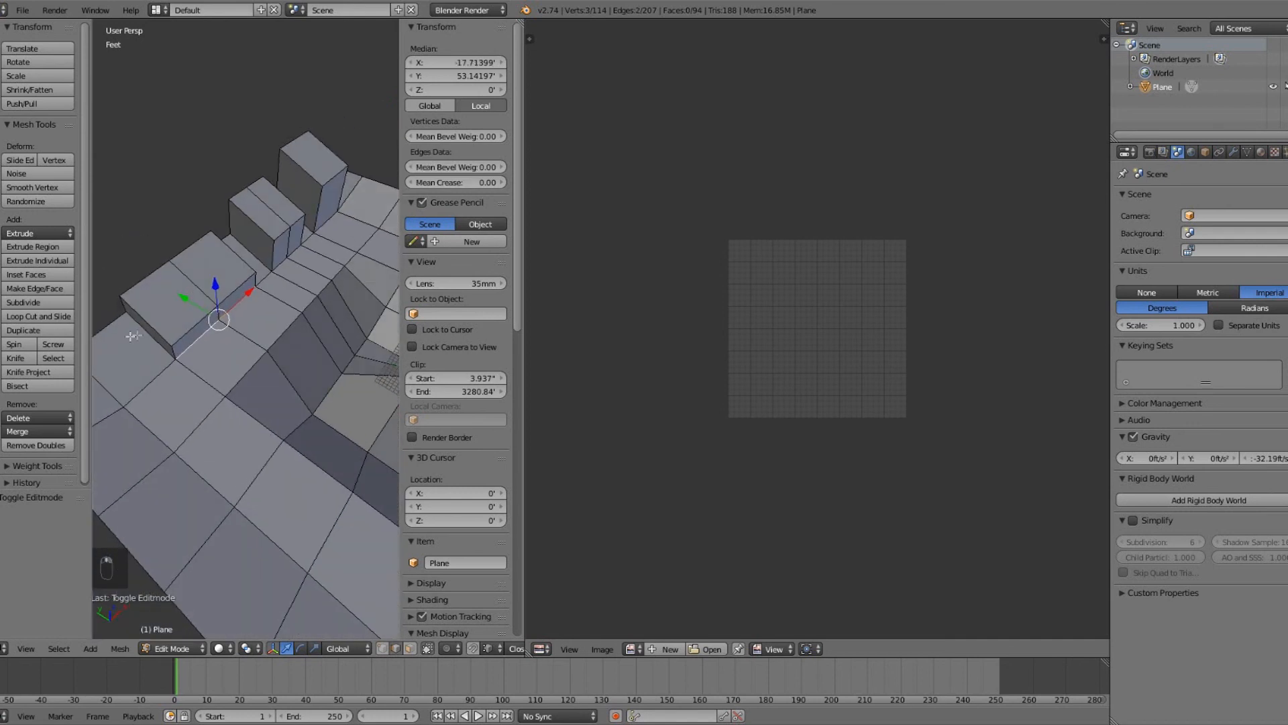
shift+right_click(143, 332)
Add the wide block's base edge facing the neighbouring block to the selection, mark the selected edges as a seam, and deselect everything.
scroll(290, 339, down, 5)
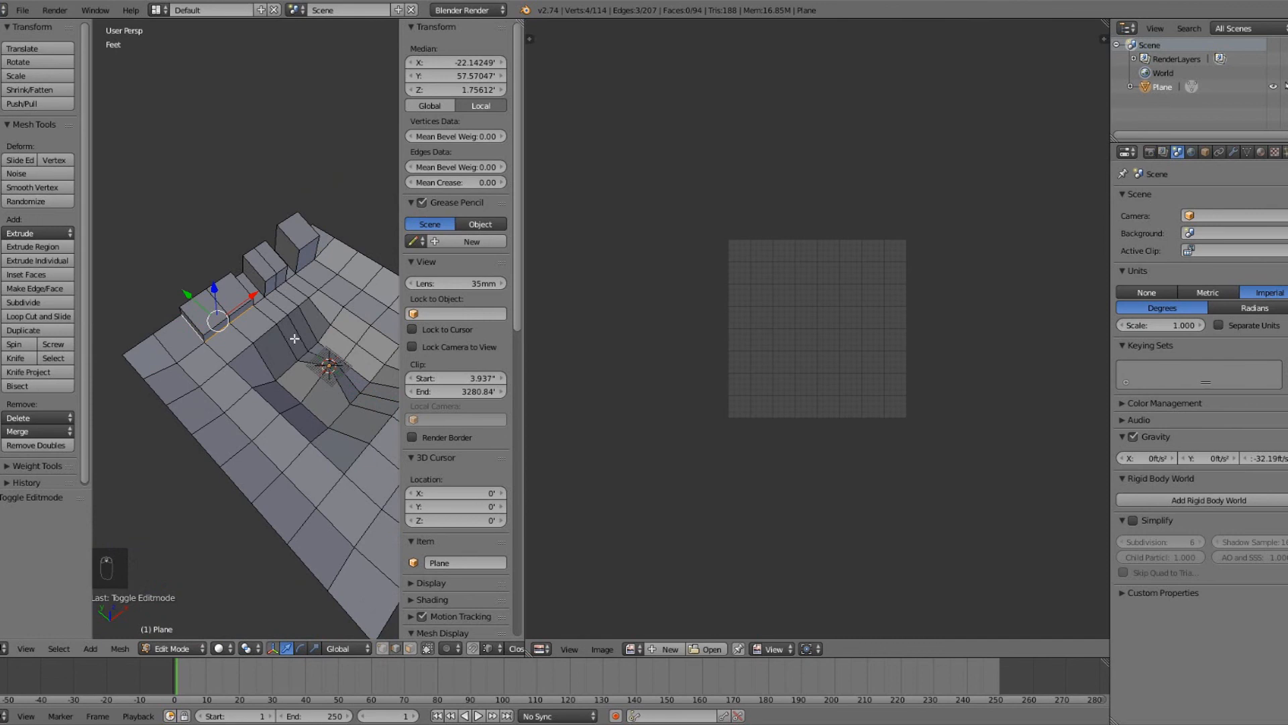
middle_drag(298, 367, 238, 406)
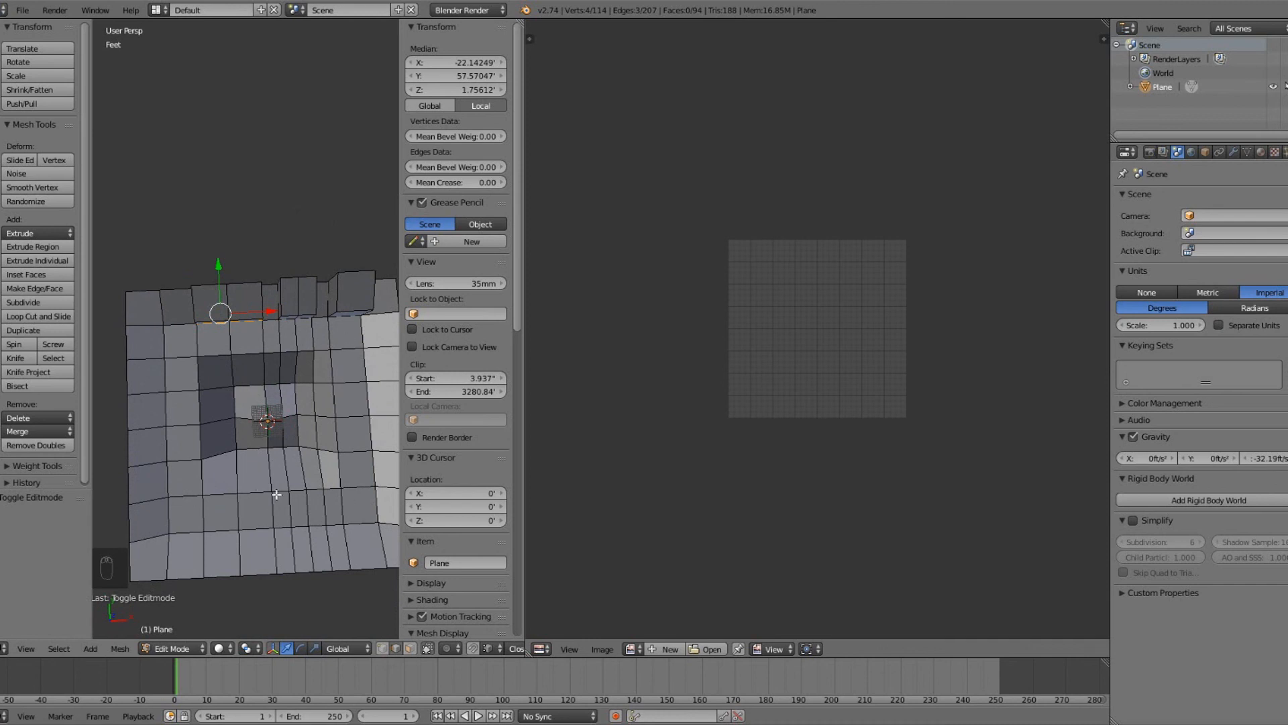
middle_drag(316, 440, 214, 398)
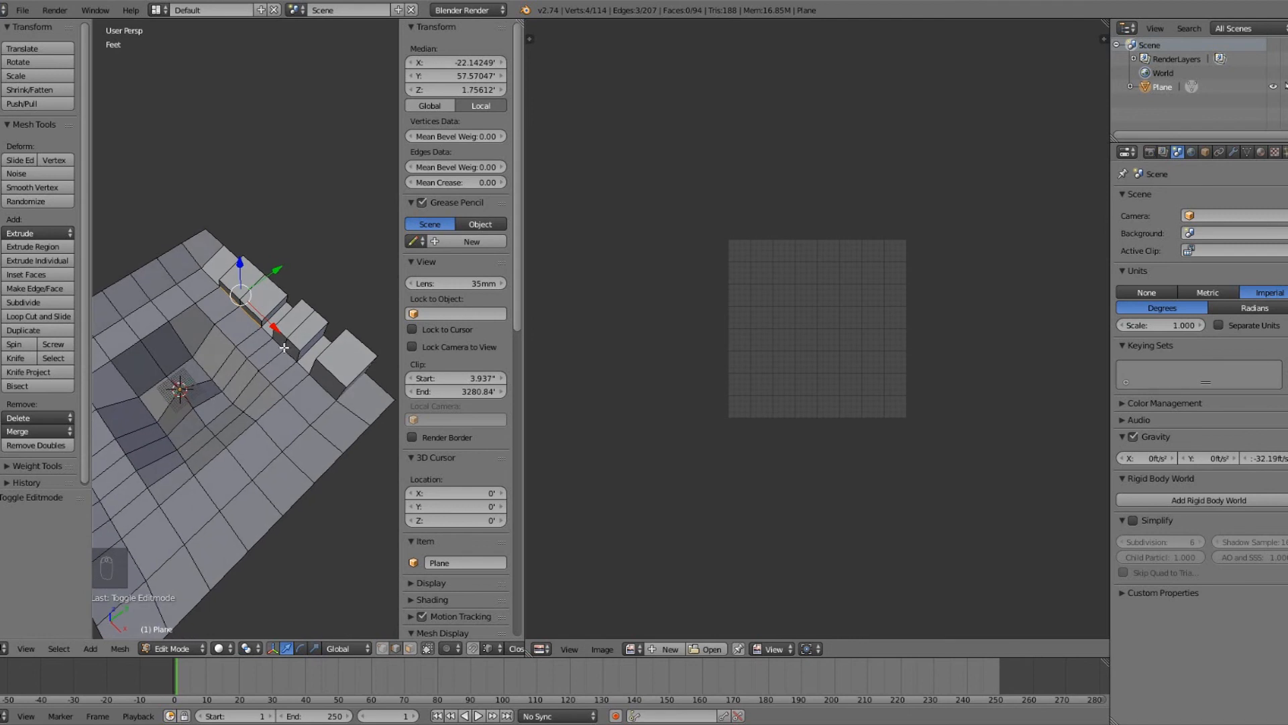
middle_drag(242, 399, 256, 355)
scroll(256, 354, up, 2)
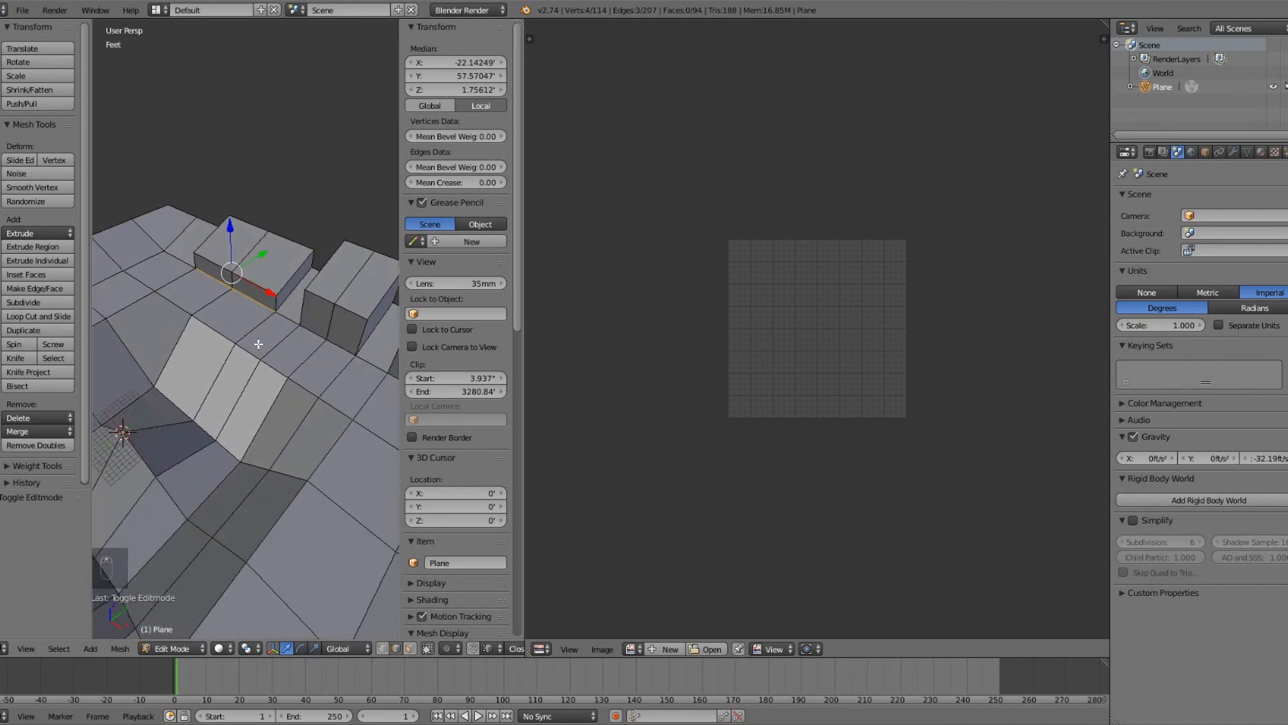
scroll(258, 344, up, 3)
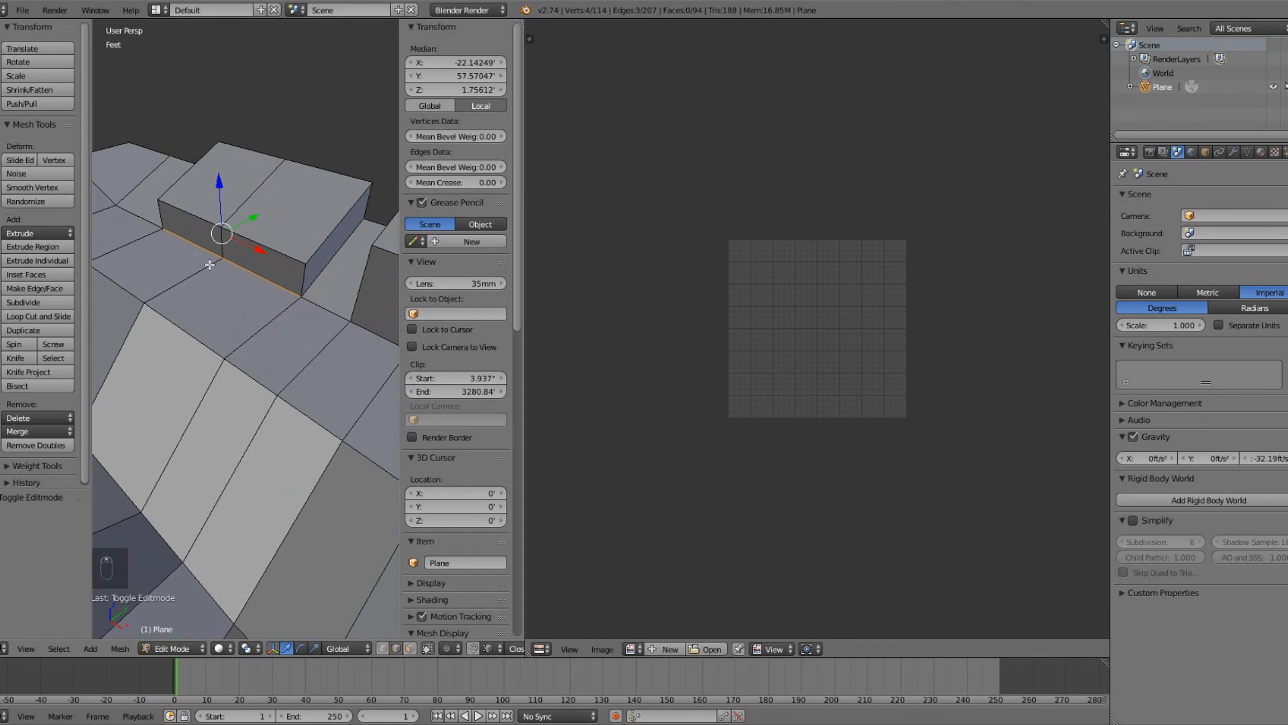
shift+right_click(323, 273)
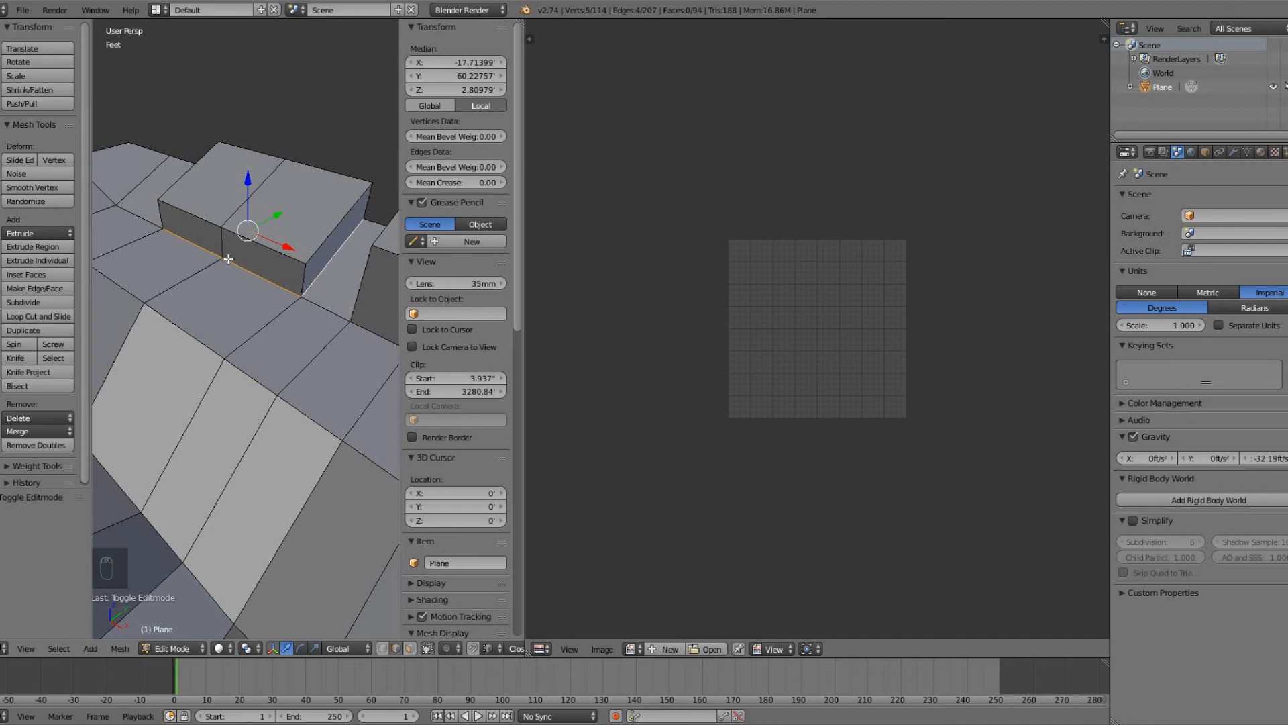
middle_drag(259, 264, 263, 265)
middle_drag(330, 270, 155, 407)
middle_drag(252, 363, 209, 326)
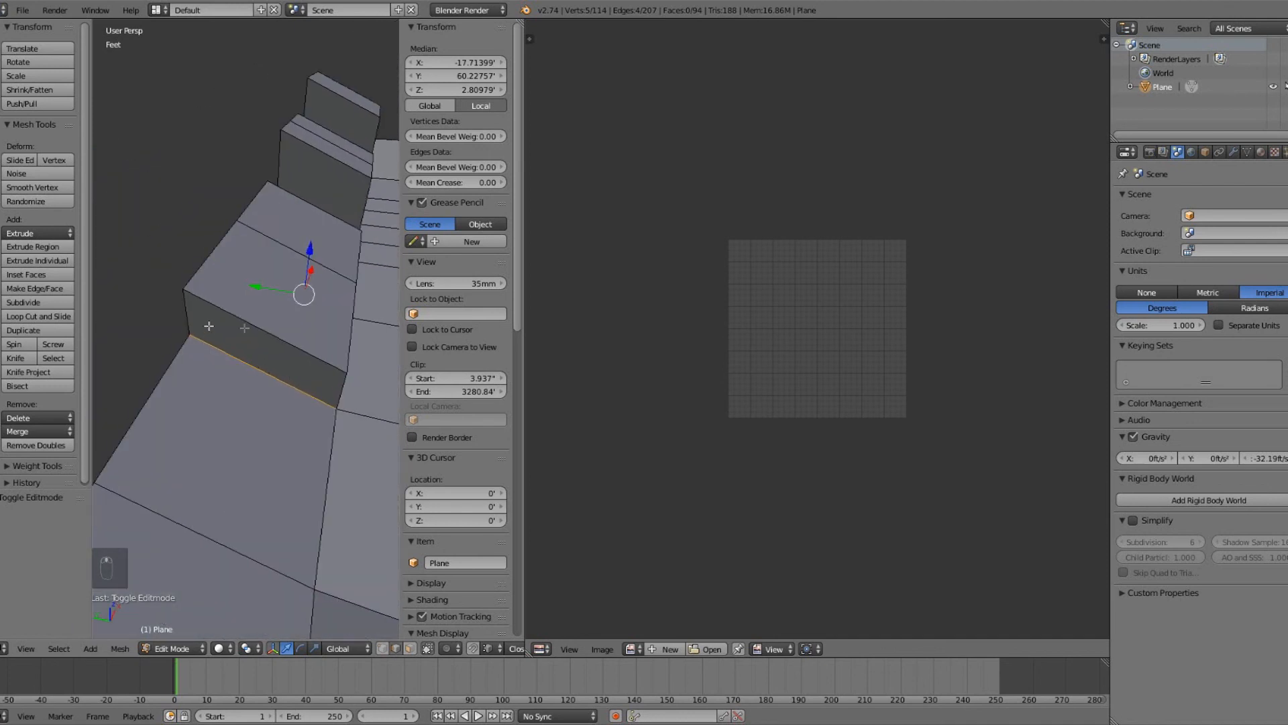
middle_drag(354, 252, 238, 309)
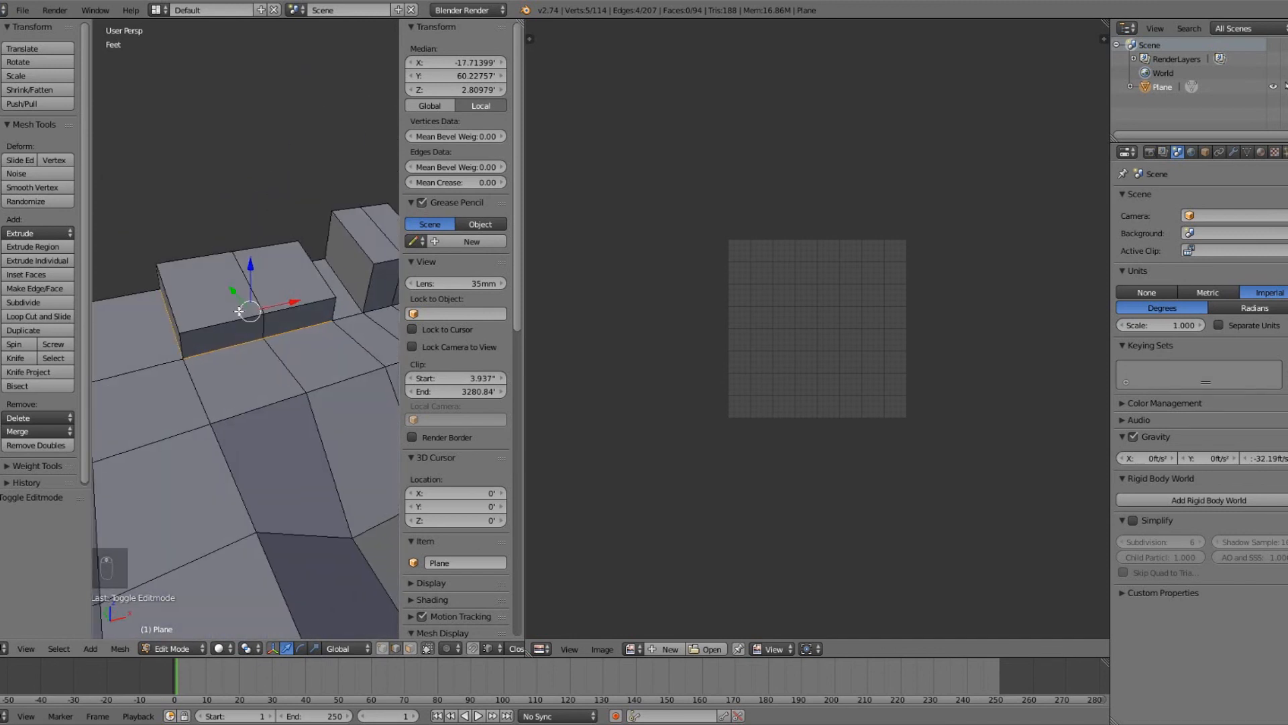
key(ctrl+e)
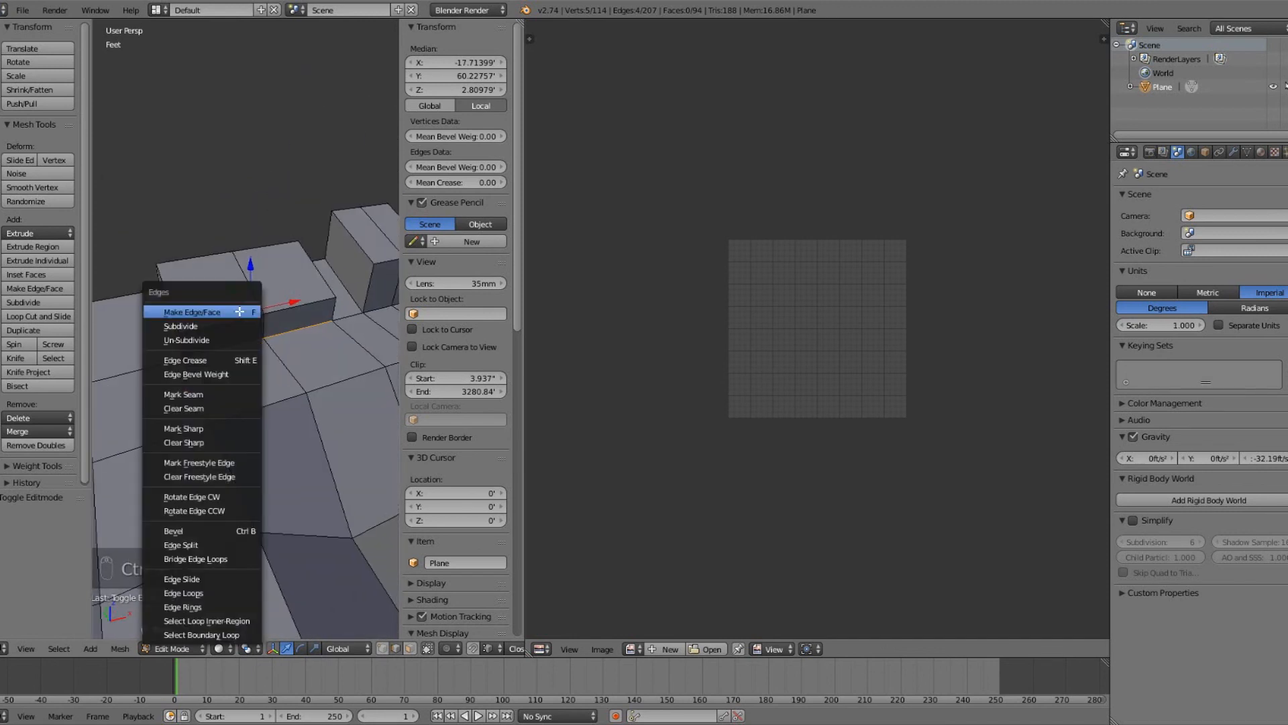
click(235, 395)
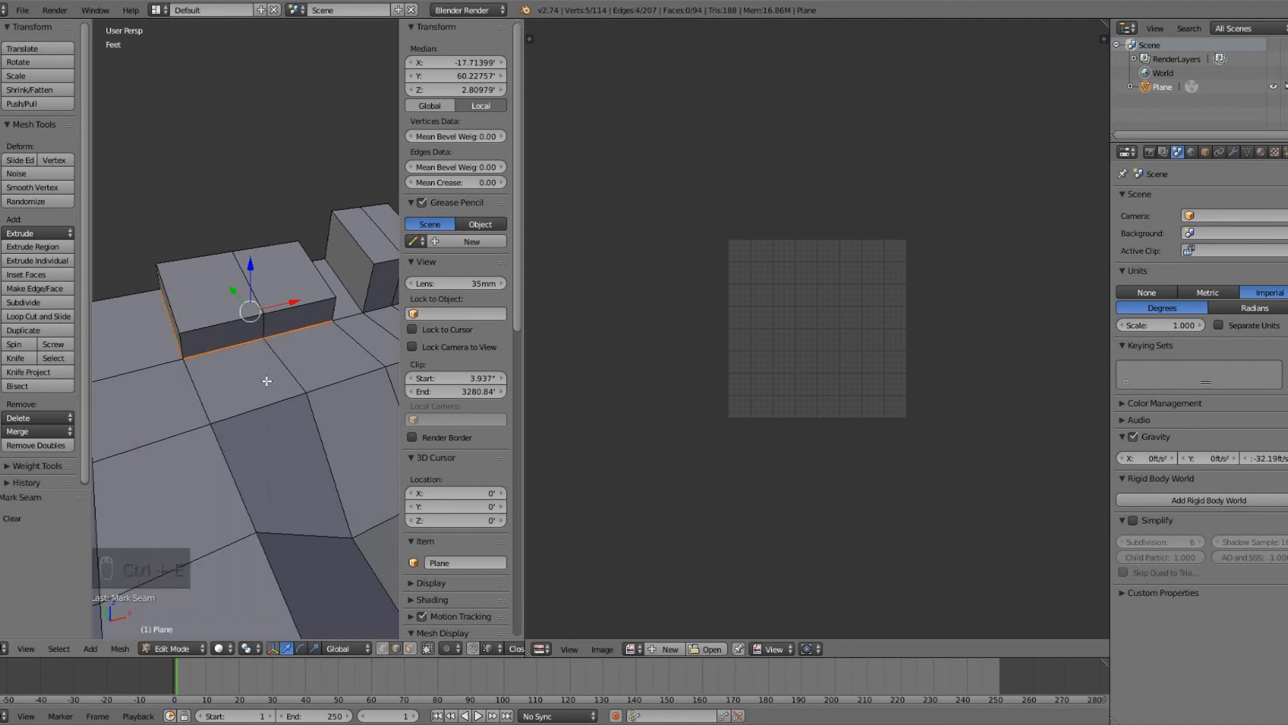
key(a)
middle_drag(266, 381, 259, 329)
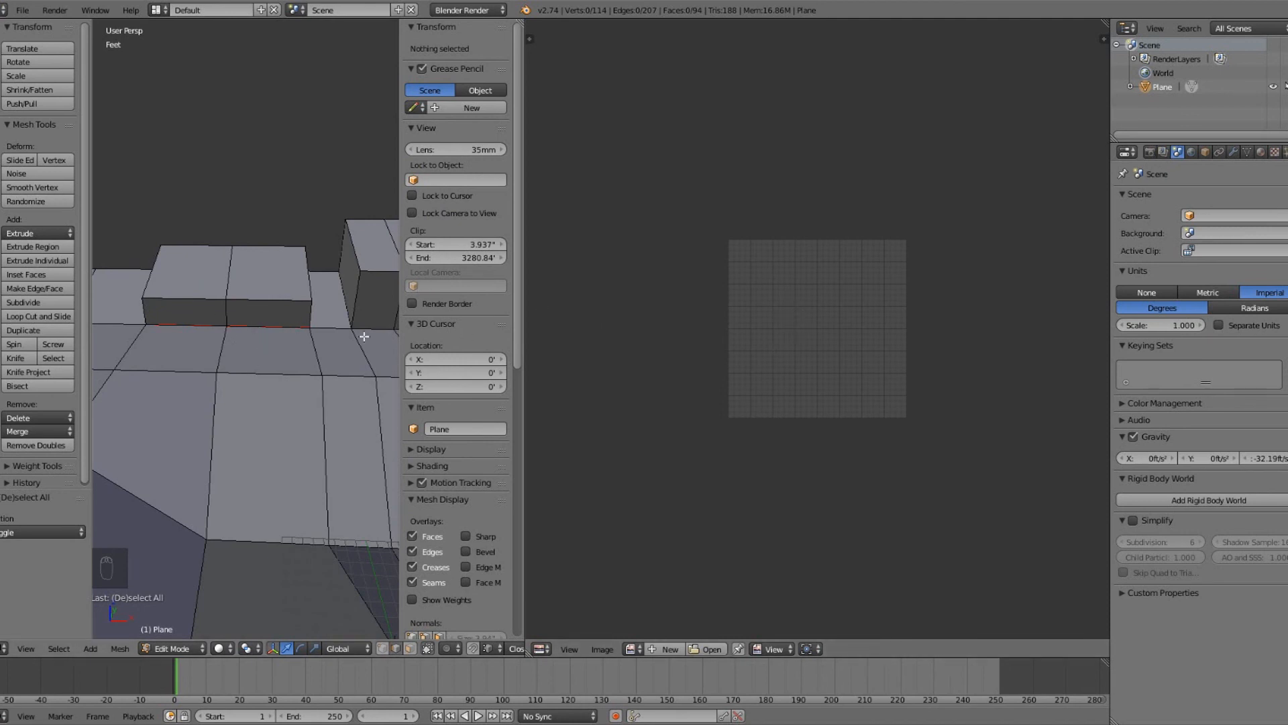
Select the whole mesh and UV-unwrap it with the standard Unwrap method.
key(a)
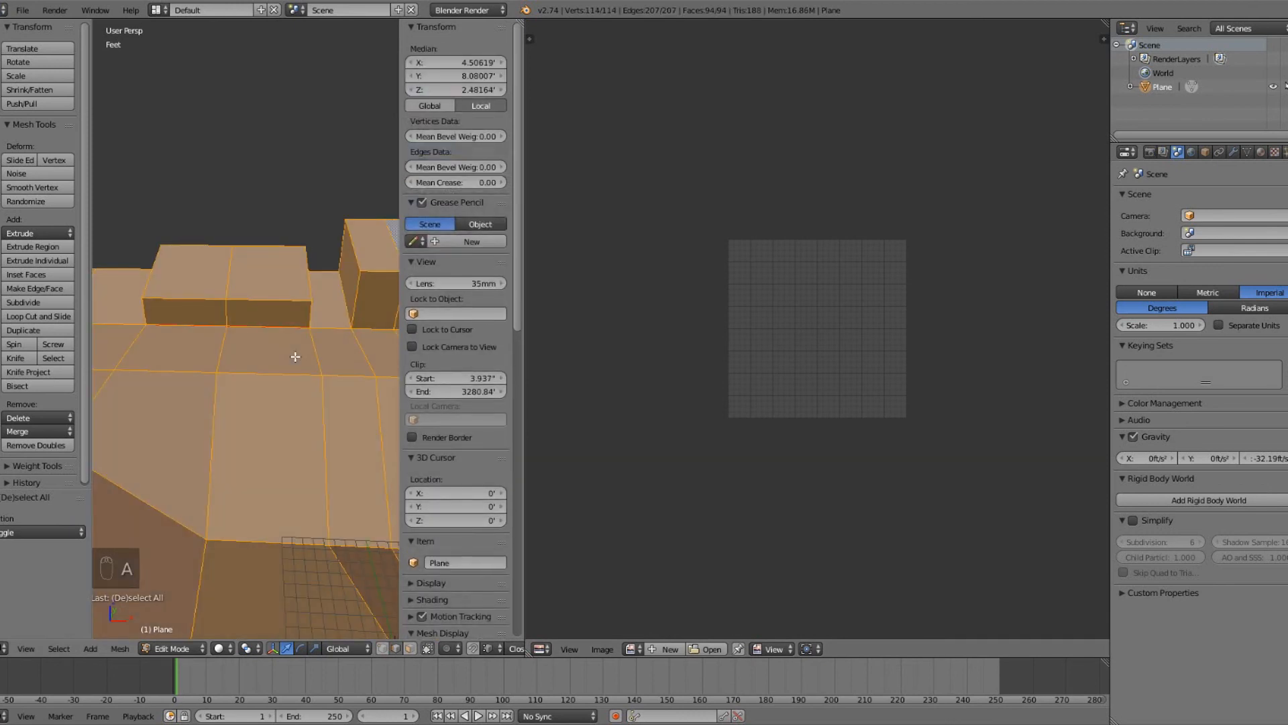
scroll(296, 356, down, 5)
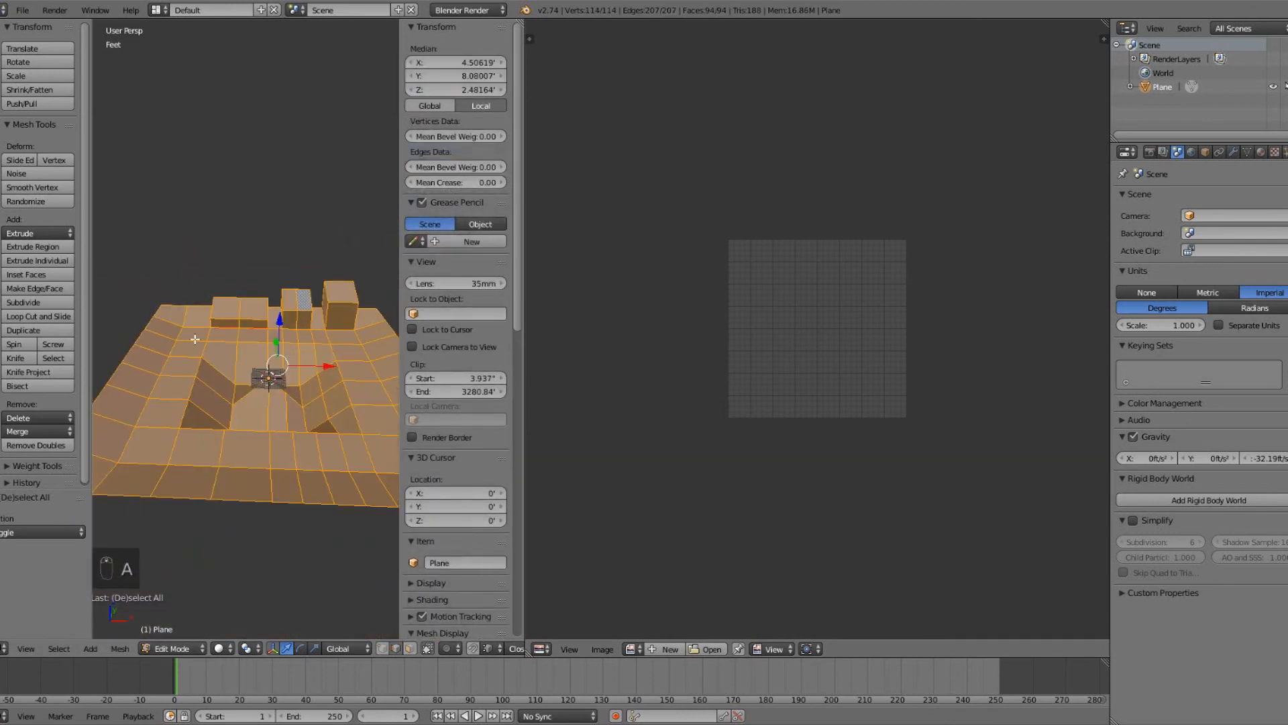
key(u)
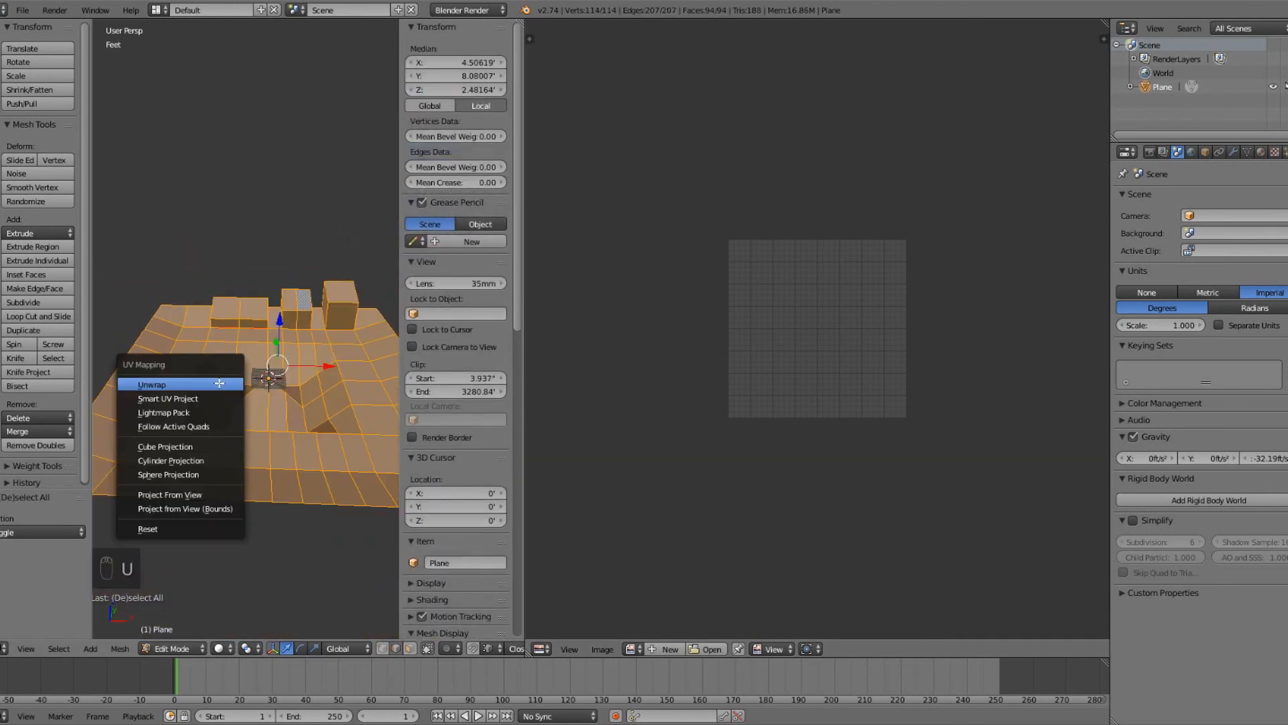
click(219, 383)
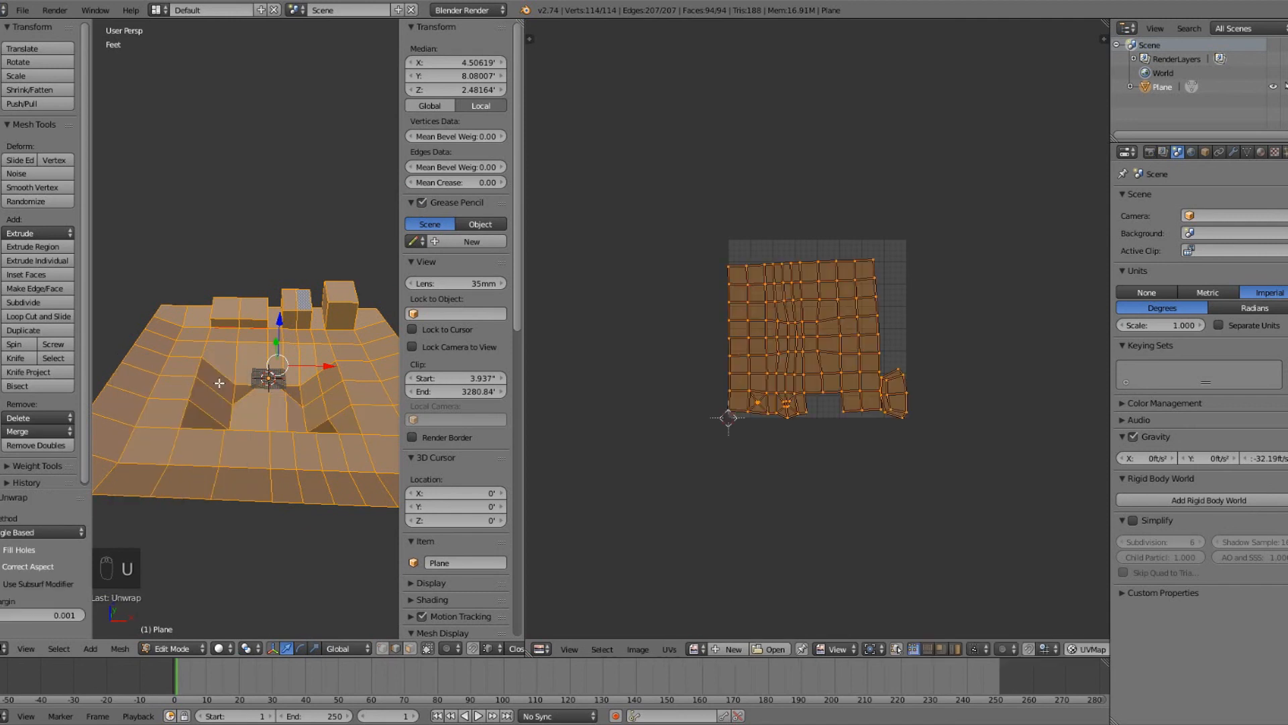
Select the large linked UV island and move it off the UV grid, up and to its left.
right_click(795, 395)
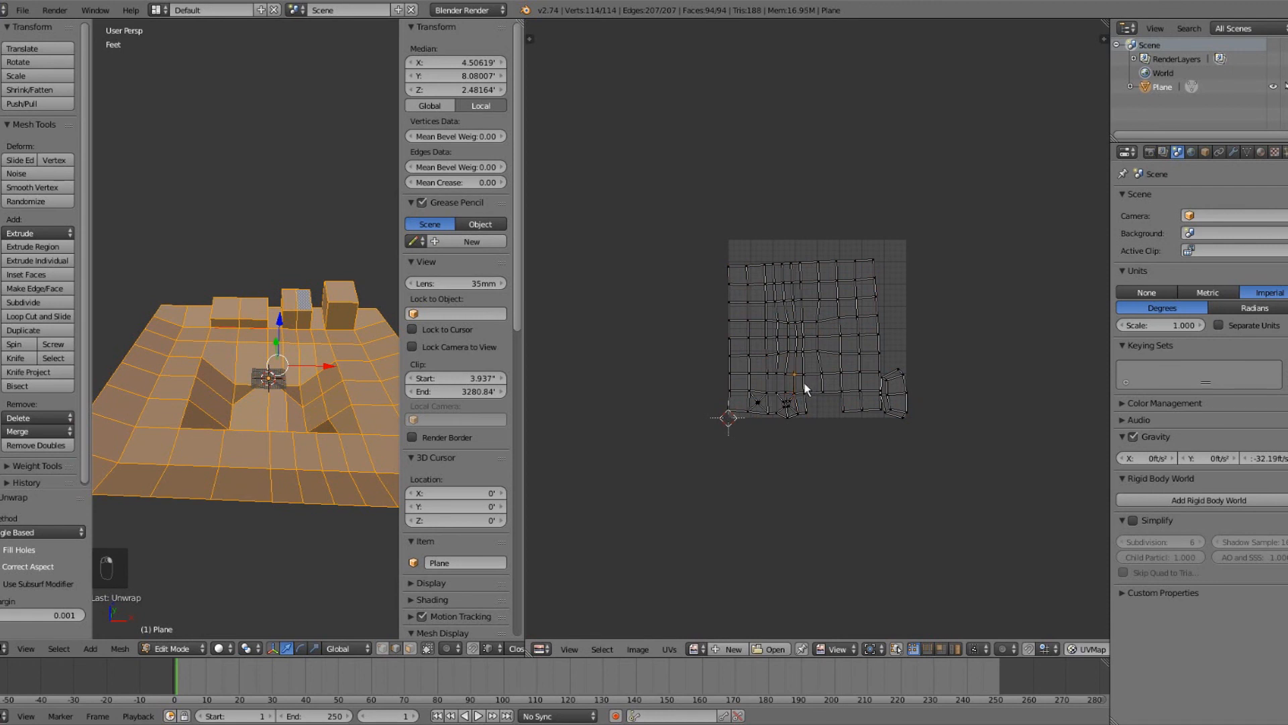
key(l)
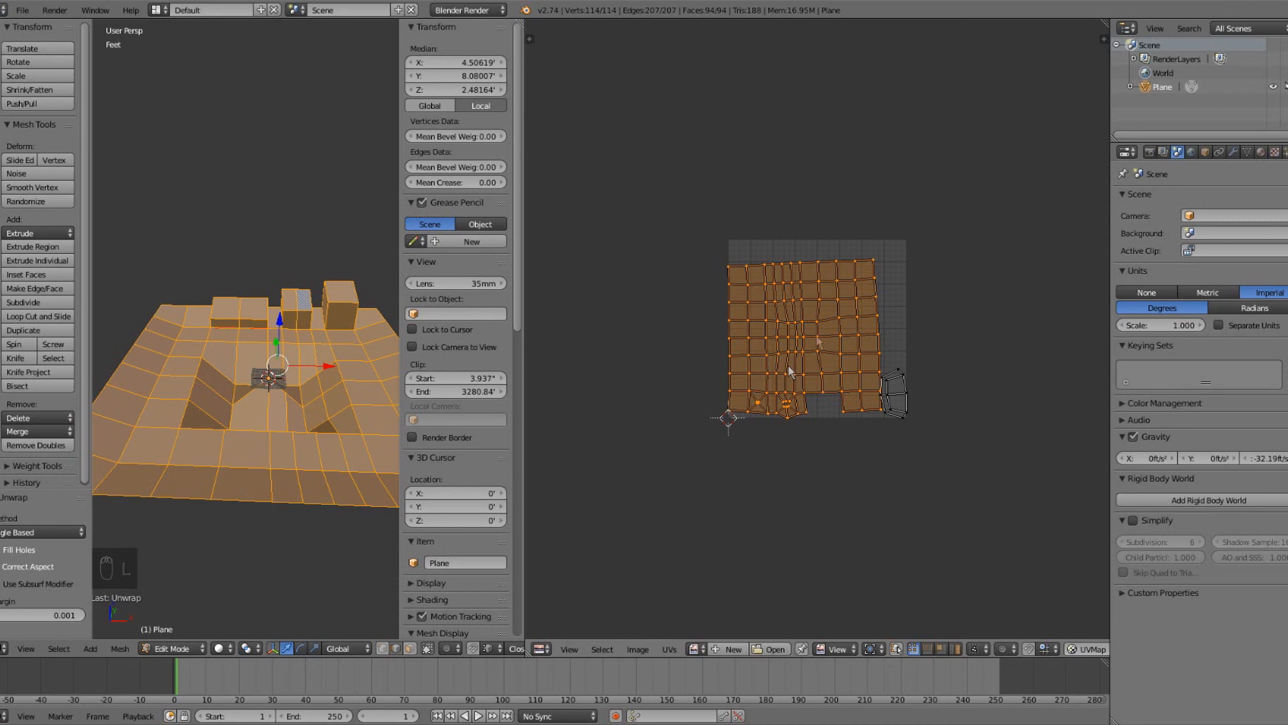
key(g)
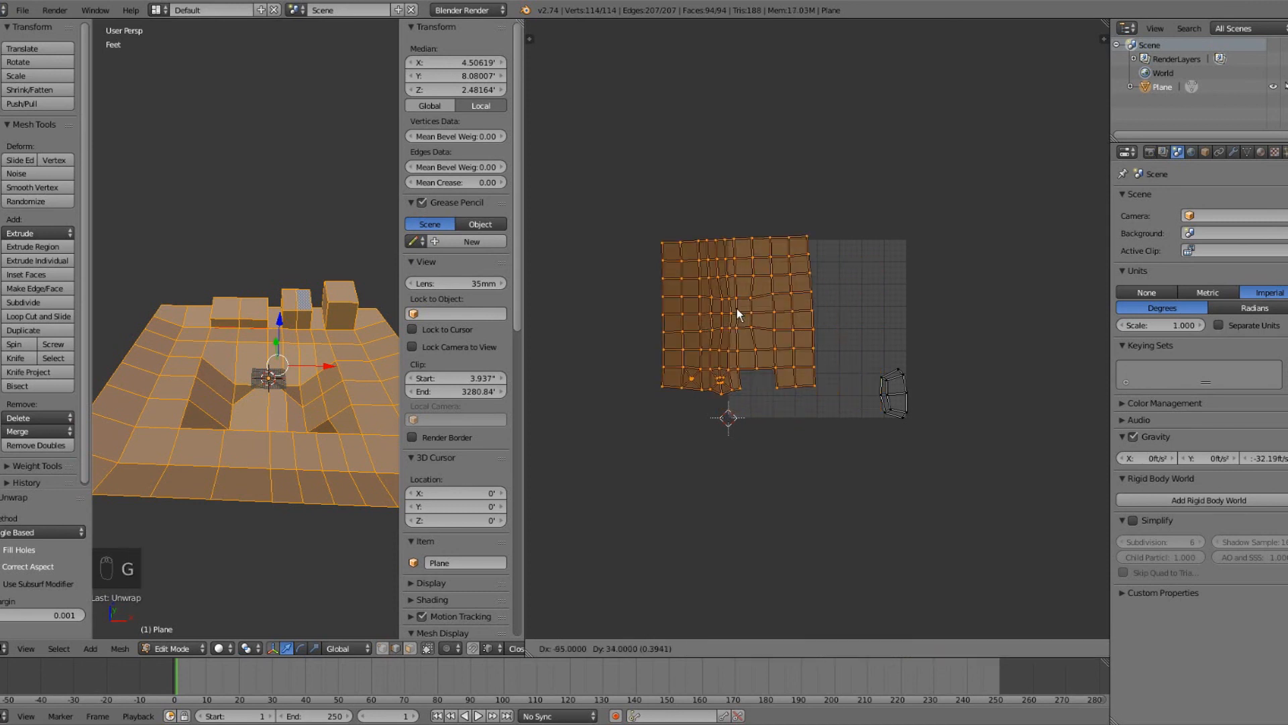
click(682, 267)
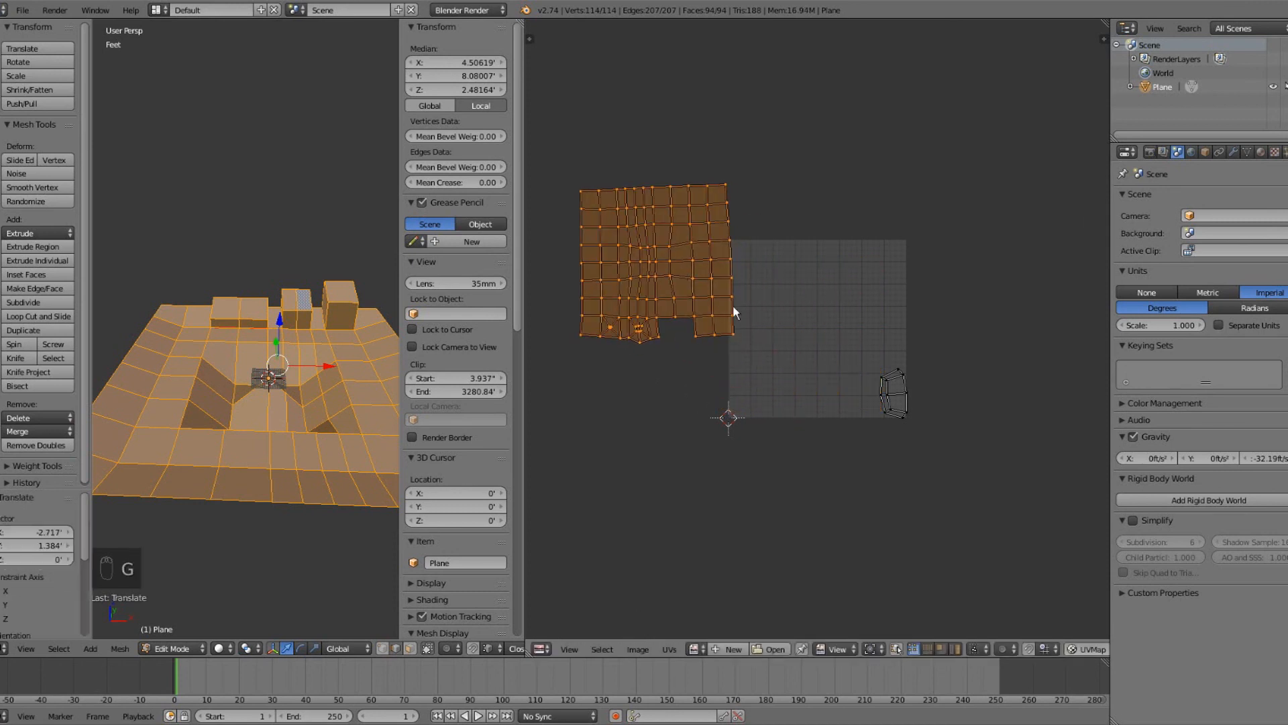
Select the small linked UV island of the wide block and move it near the middle of the UV grid.
right_click(890, 398)
key(l)
key(g)
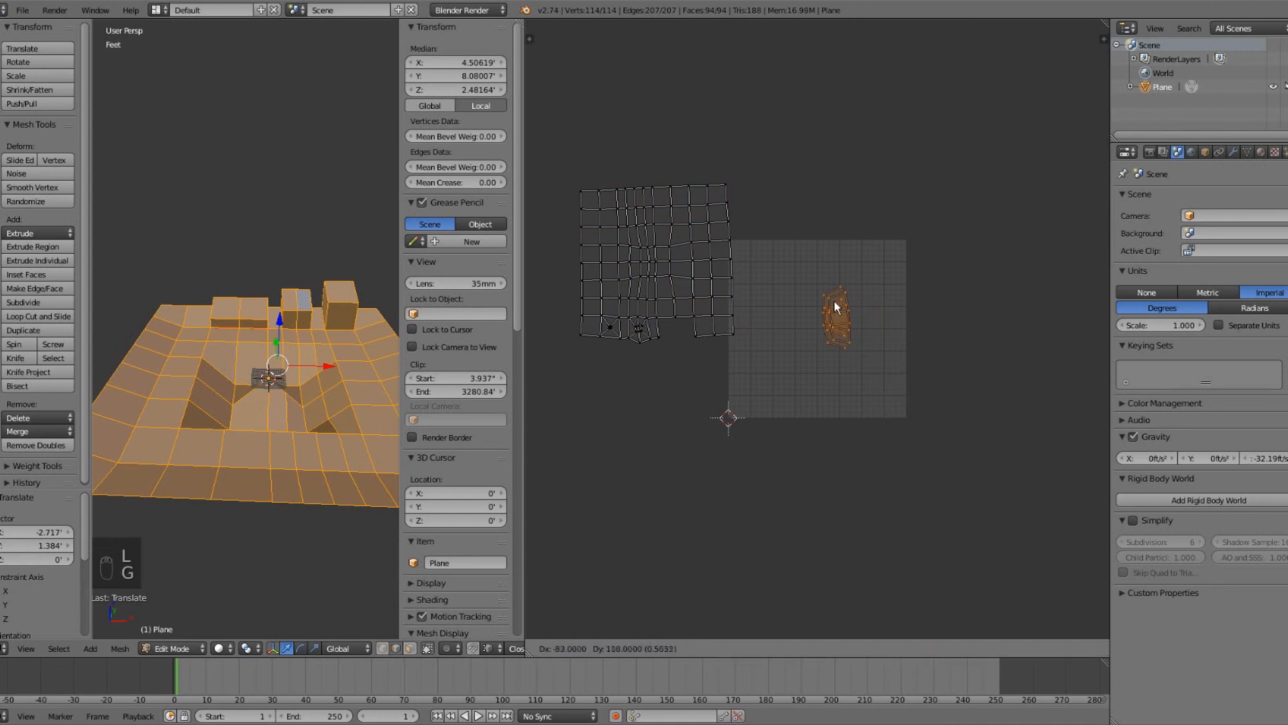
click(833, 313)
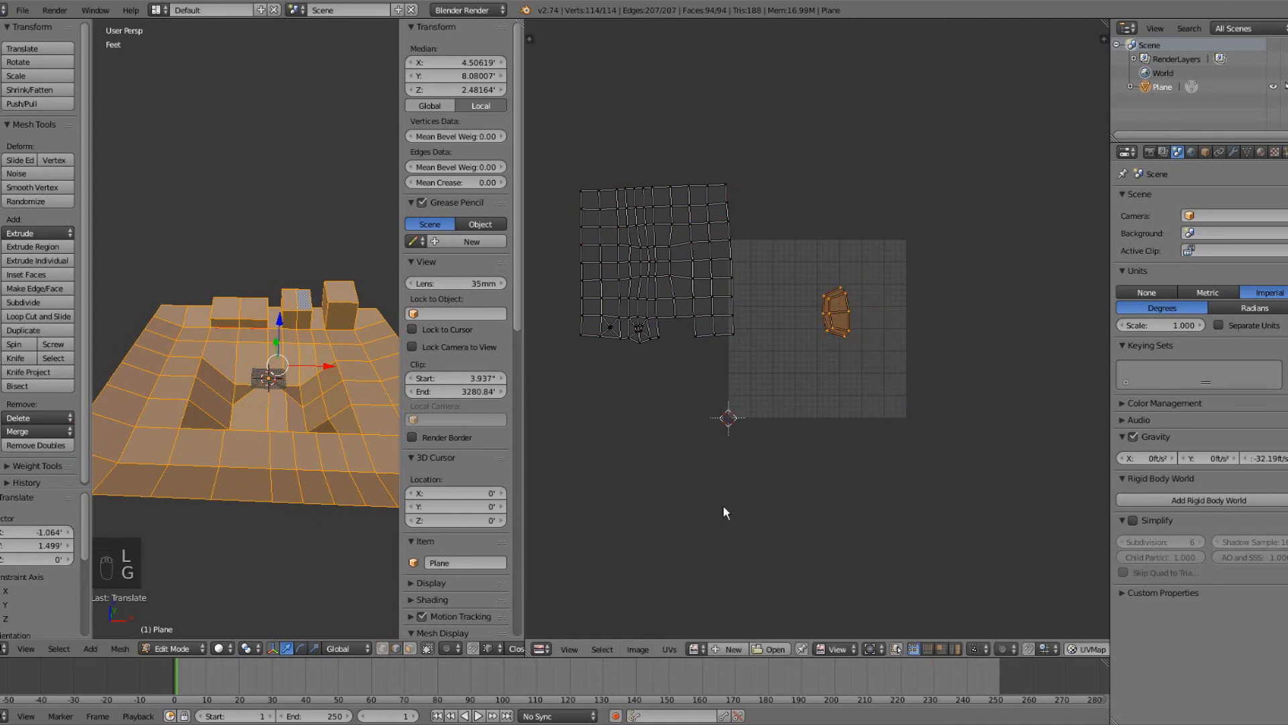
Create a new blank white 1024 x 1024 px image named Untitled for the UV layout.
click(724, 648)
click(765, 641)
drag(844, 500, 852, 441)
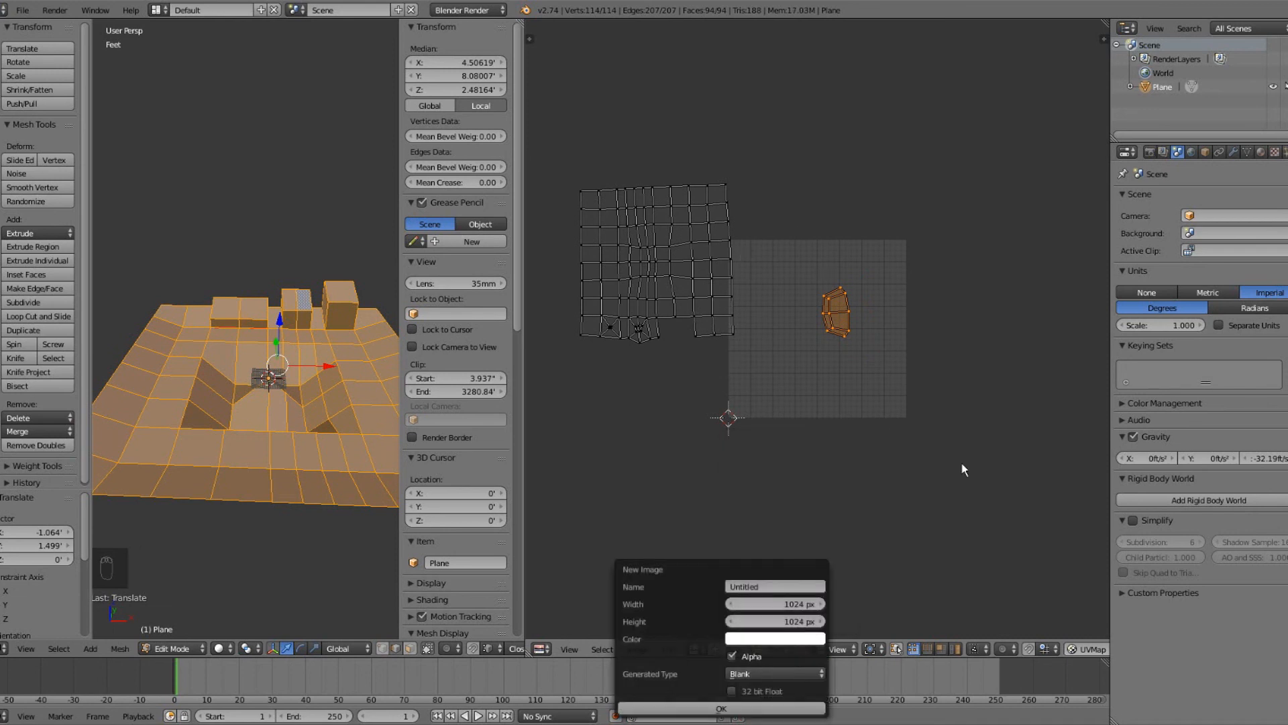
click(748, 708)
Move the small UV island into the lower-right corner of the white image.
scroll(807, 390, down, 3)
scroll(807, 390, down, 2)
key(g)
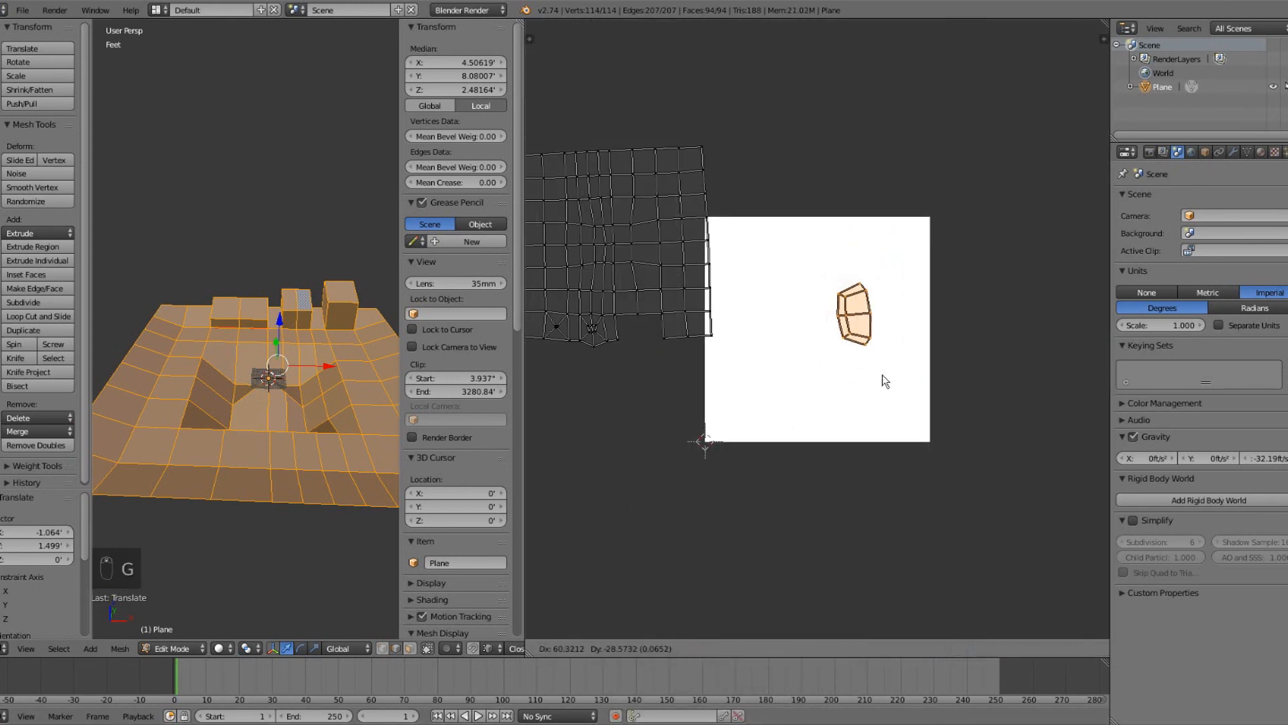
click(938, 461)
Select the large linked UV island, move it onto the white image and scale it down until it fits inside.
right_click(713, 336)
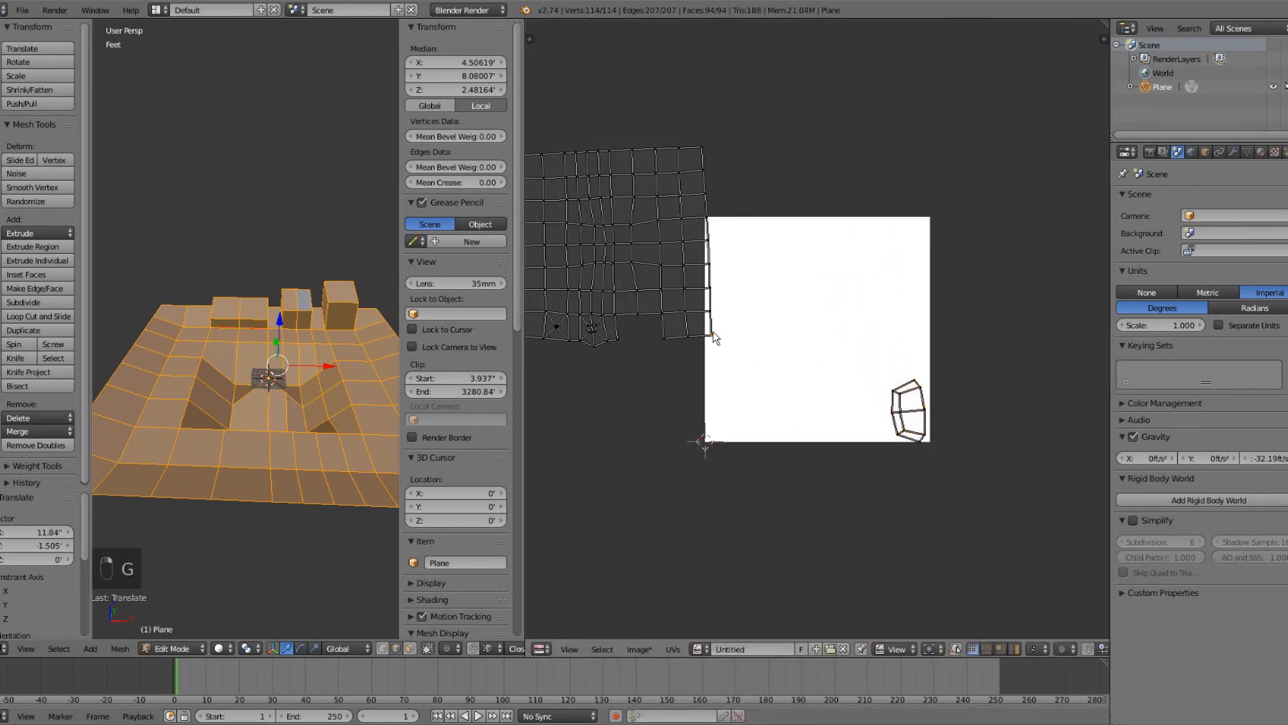
key(l)
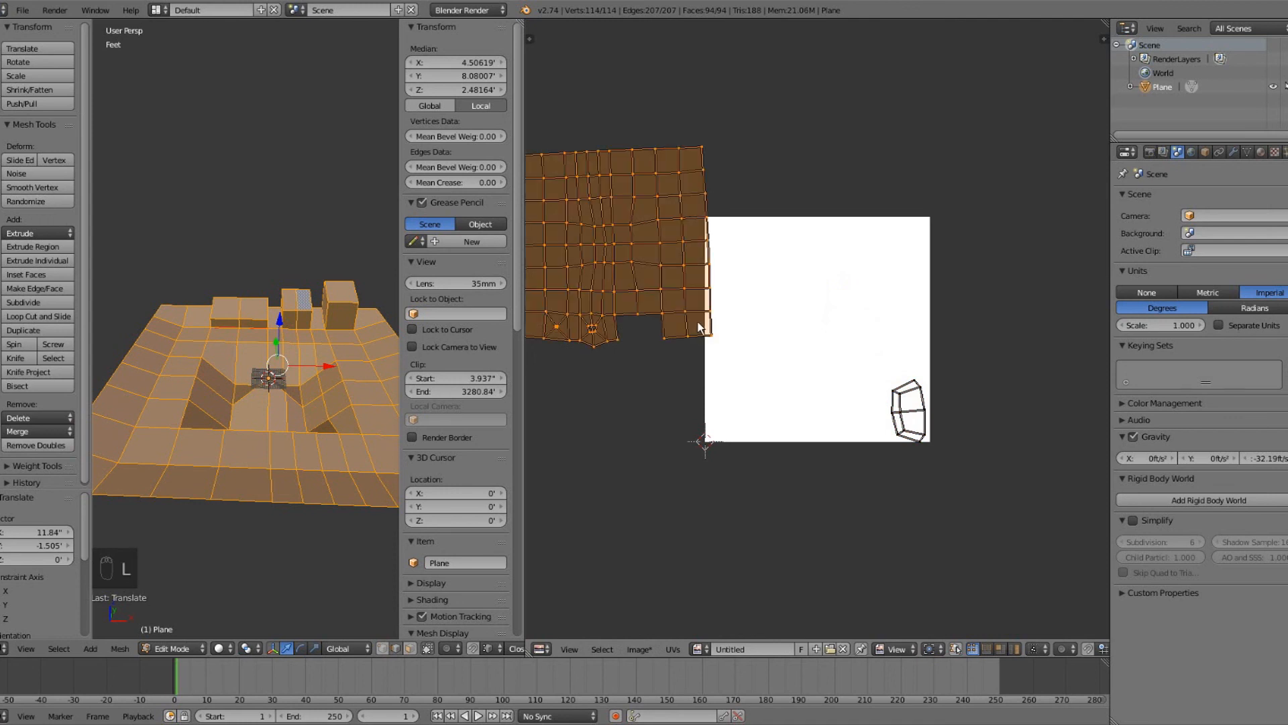
key(g)
click(953, 300)
key(s)
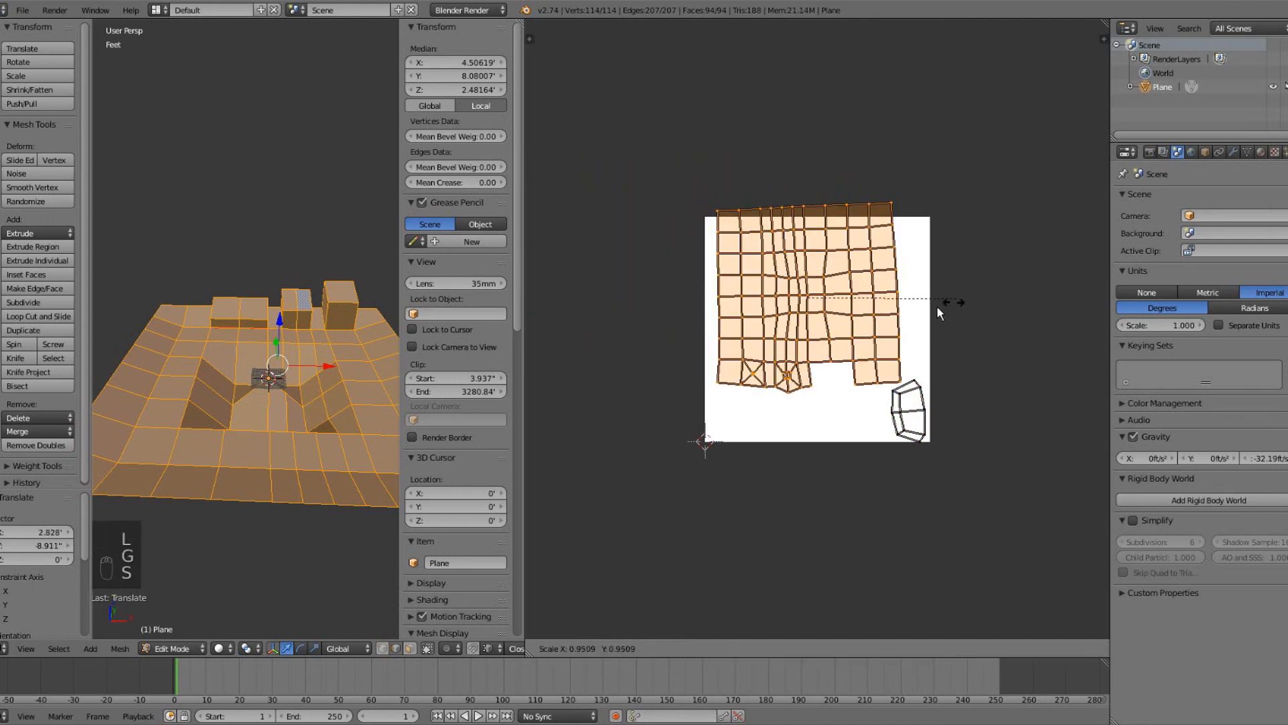
click(902, 314)
key(g)
click(887, 329)
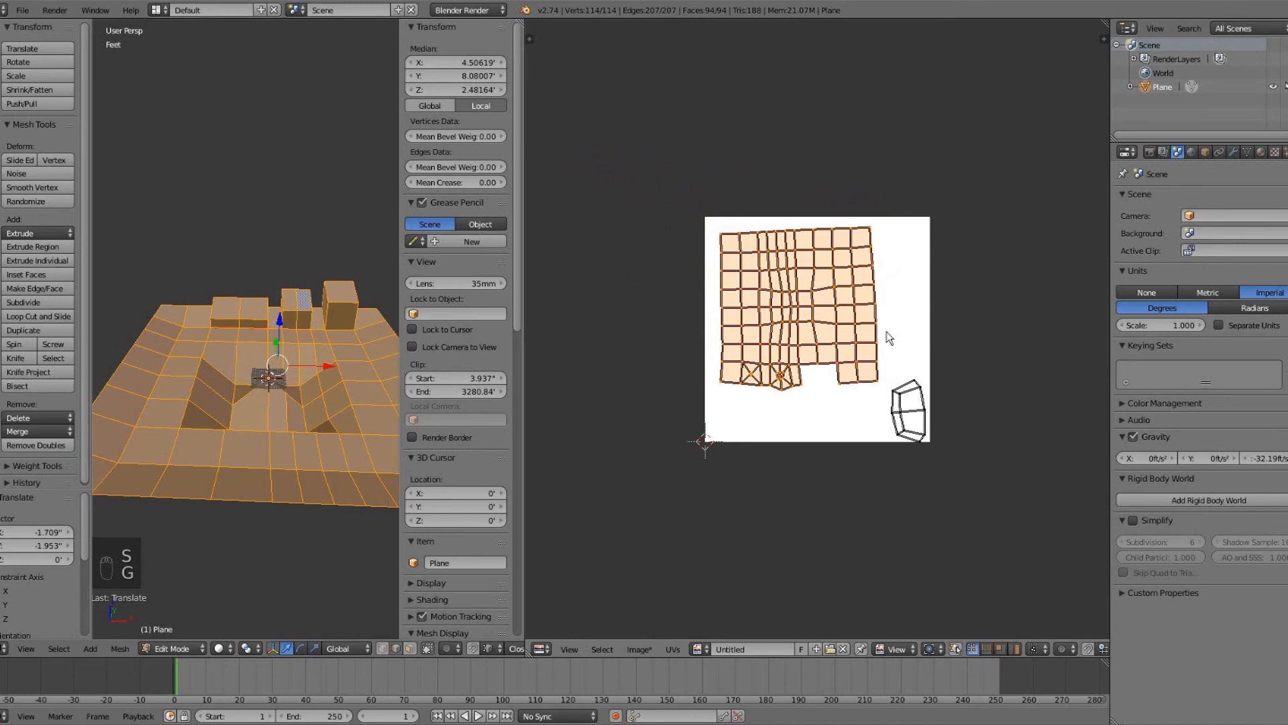
Deselect the UV islands and switch the UV/Image Editor to Paint mode.
scroll(905, 424, up, 2)
key(a)
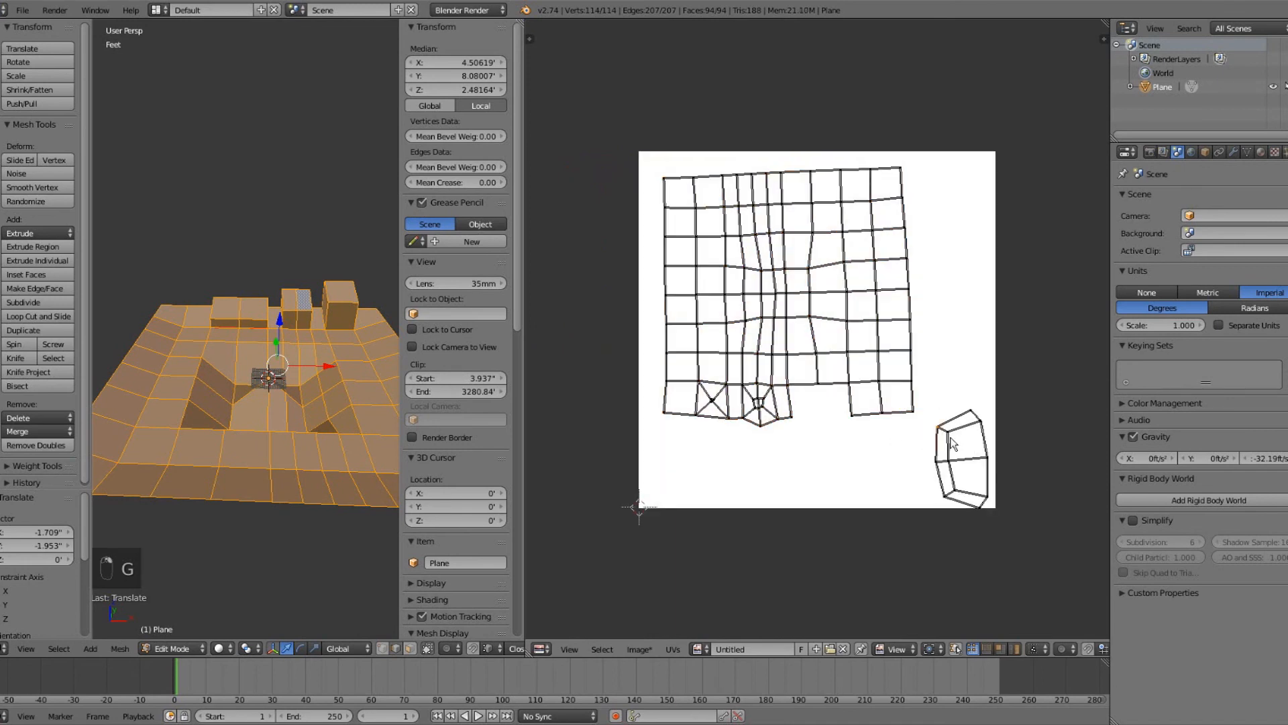
click(887, 651)
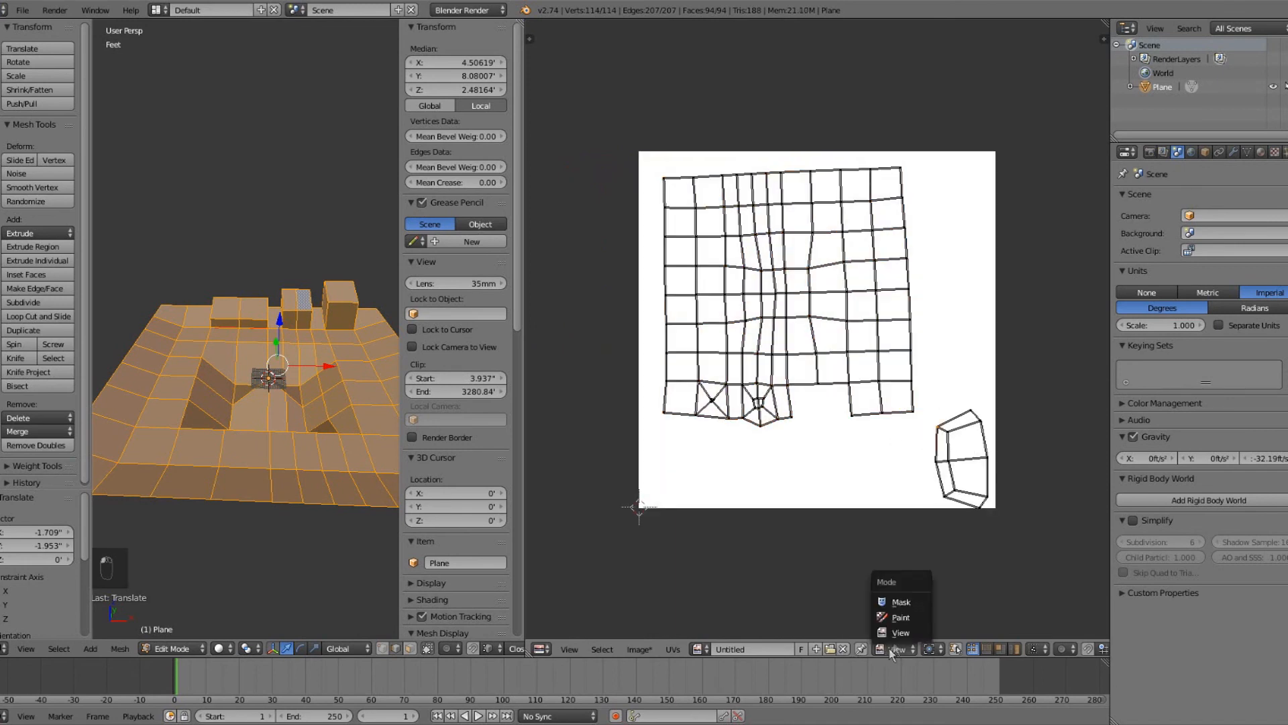
click(898, 618)
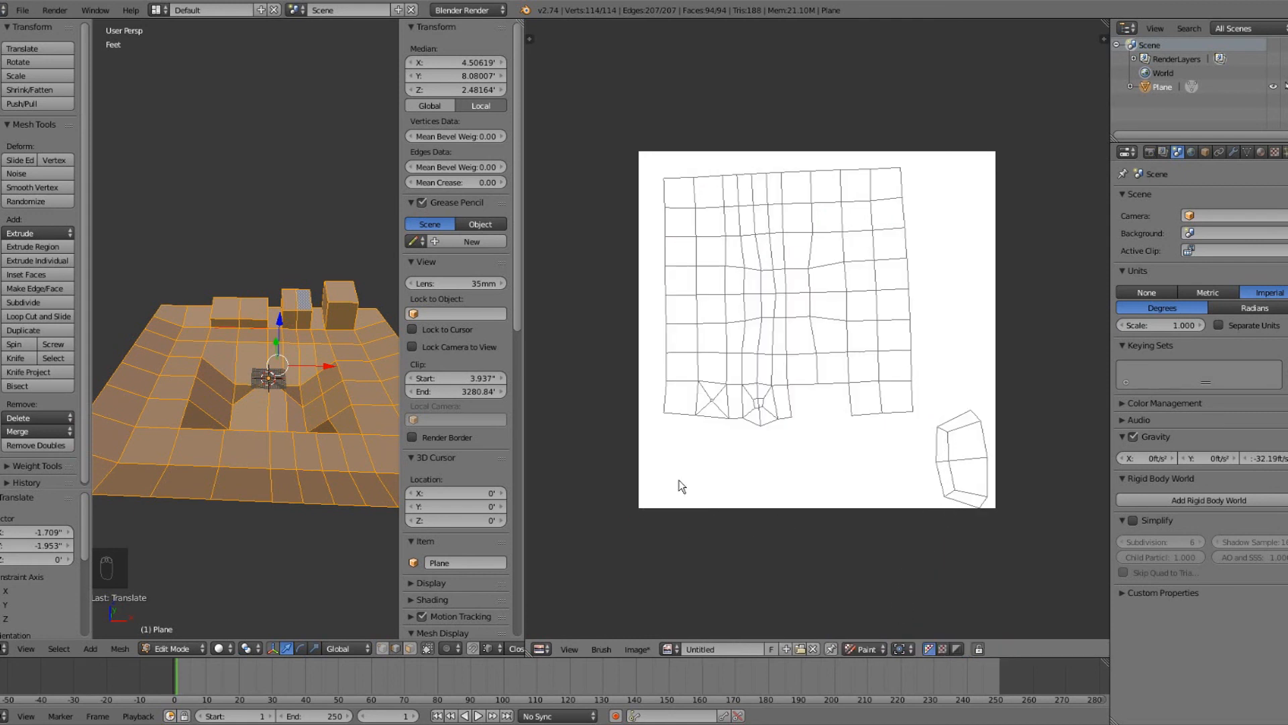
Set the brush colour to orange-red and paint over the small UV island in the lower-right corner of the image.
key(t)
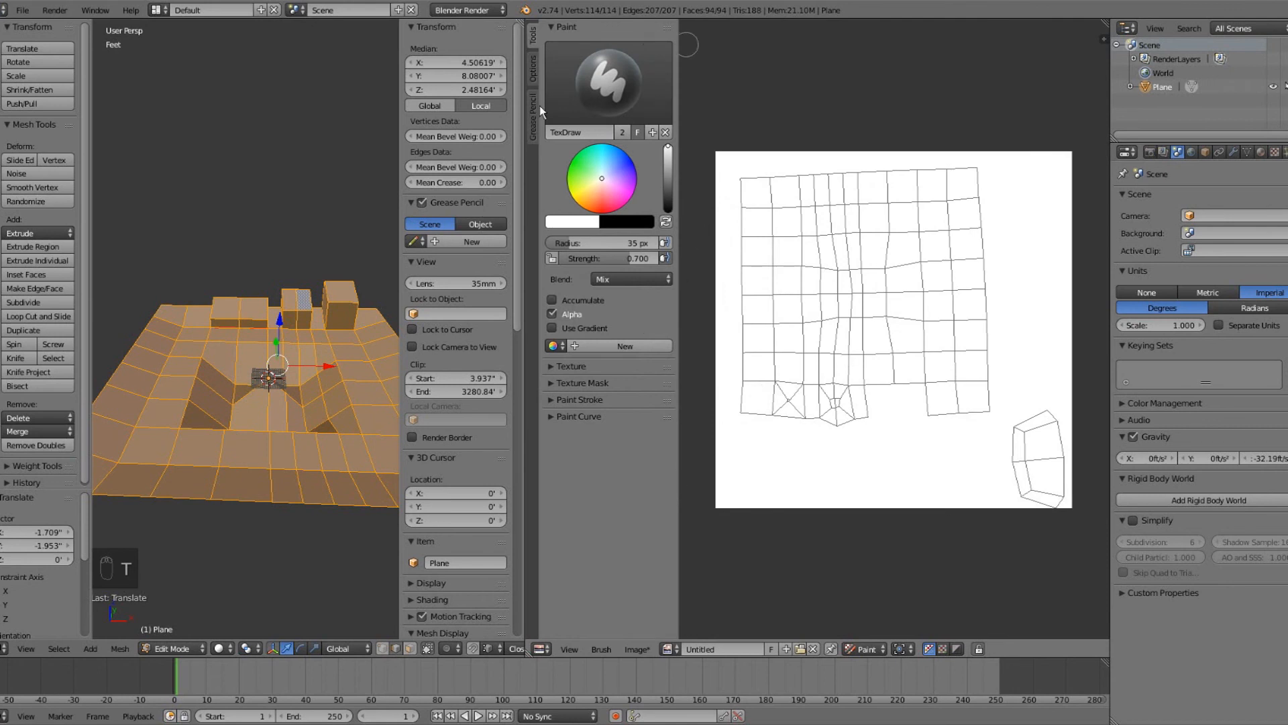
click(583, 226)
click(602, 126)
drag(602, 126, 598, 138)
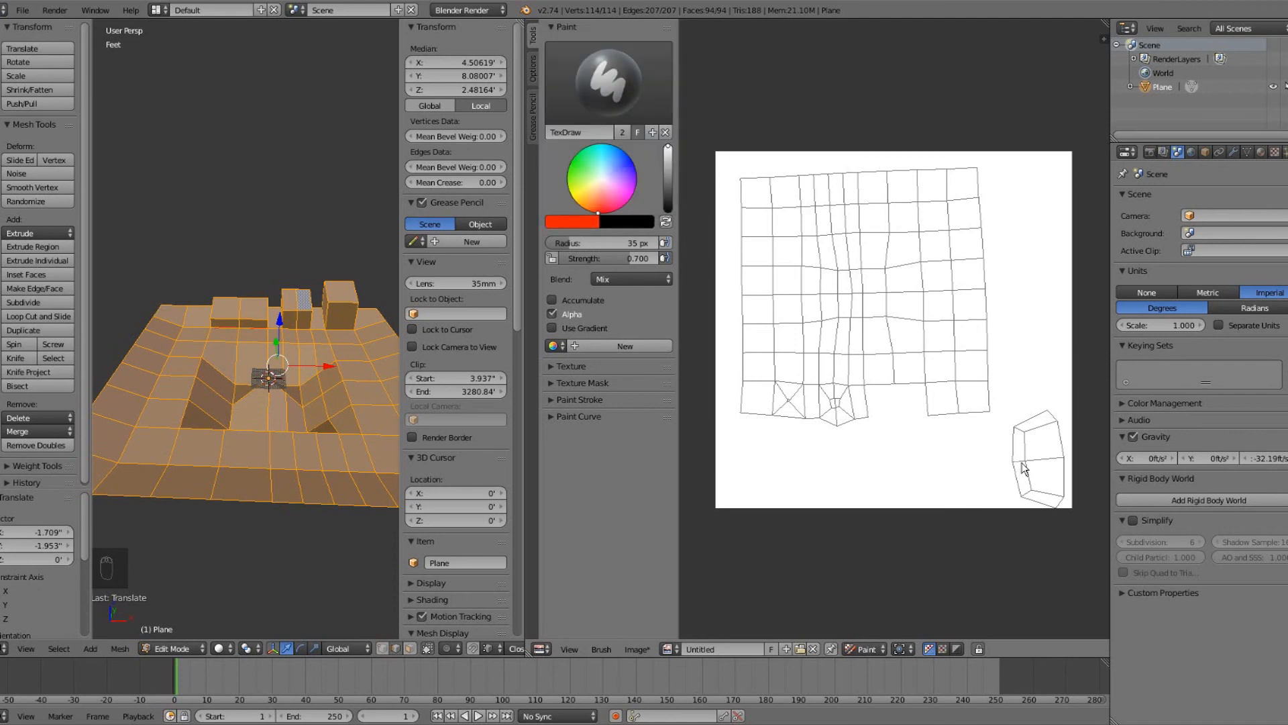
mouse_move(1031, 475)
mouse_down()
mouse_move(1036, 424)
mouse_move(1023, 420)
mouse_move(1013, 444)
mouse_move(1054, 412)
mouse_move(1052, 446)
mouse_move(1045, 430)
mouse_move(1059, 484)
mouse_move(1062, 448)
mouse_move(1060, 511)
mouse_move(1055, 488)
mouse_move(1014, 499)
mouse_move(1020, 442)
mouse_up()
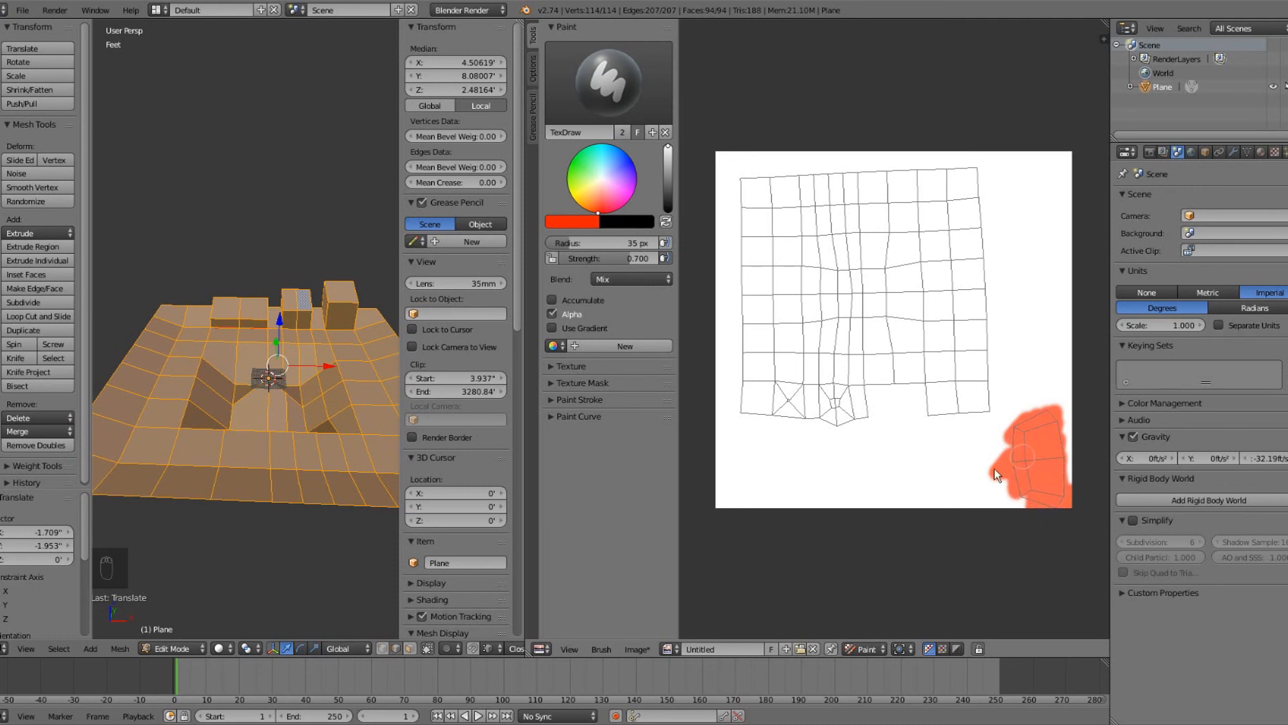
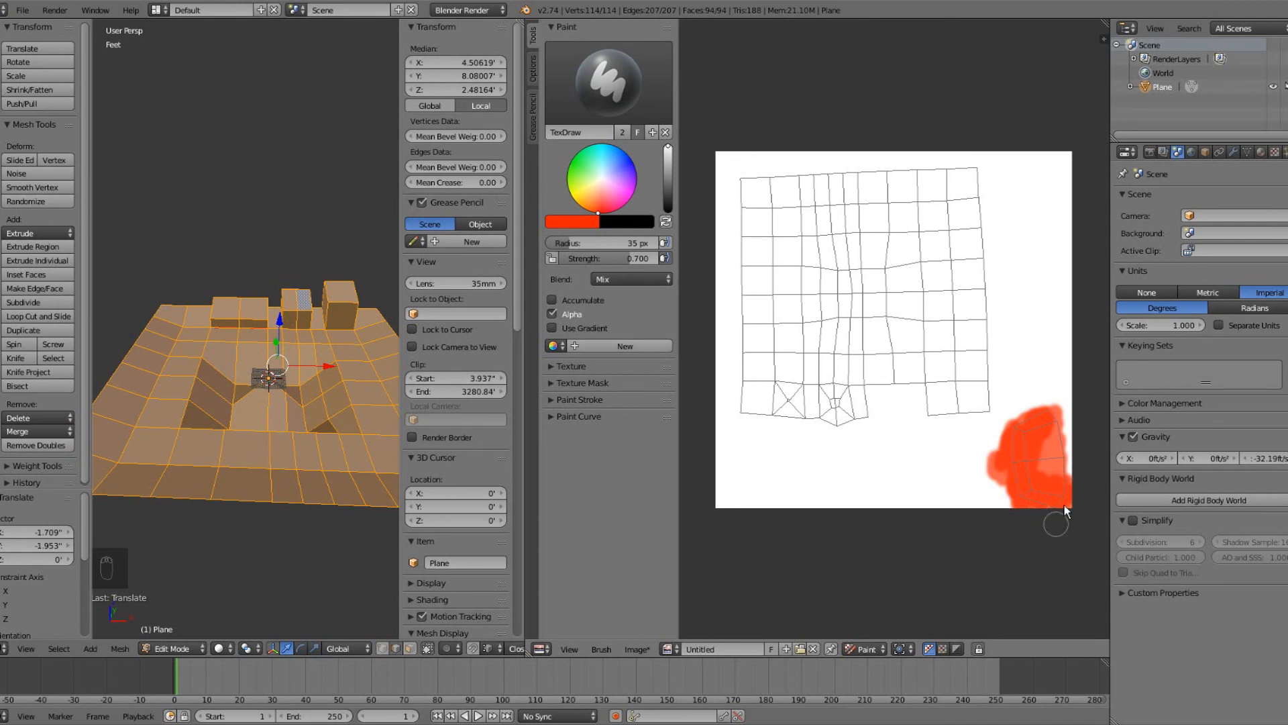
mouse_move(1059, 484)
mouse_down()
mouse_move(1050, 448)
mouse_move(1044, 483)
mouse_move(1066, 480)
mouse_move(1064, 434)
mouse_move(1056, 443)
mouse_move(1050, 432)
mouse_move(1061, 450)
mouse_move(1032, 424)
mouse_move(1058, 431)
mouse_move(1065, 470)
mouse_move(1037, 461)
mouse_move(1041, 442)
mouse_move(1041, 492)
mouse_move(1040, 443)
mouse_up()
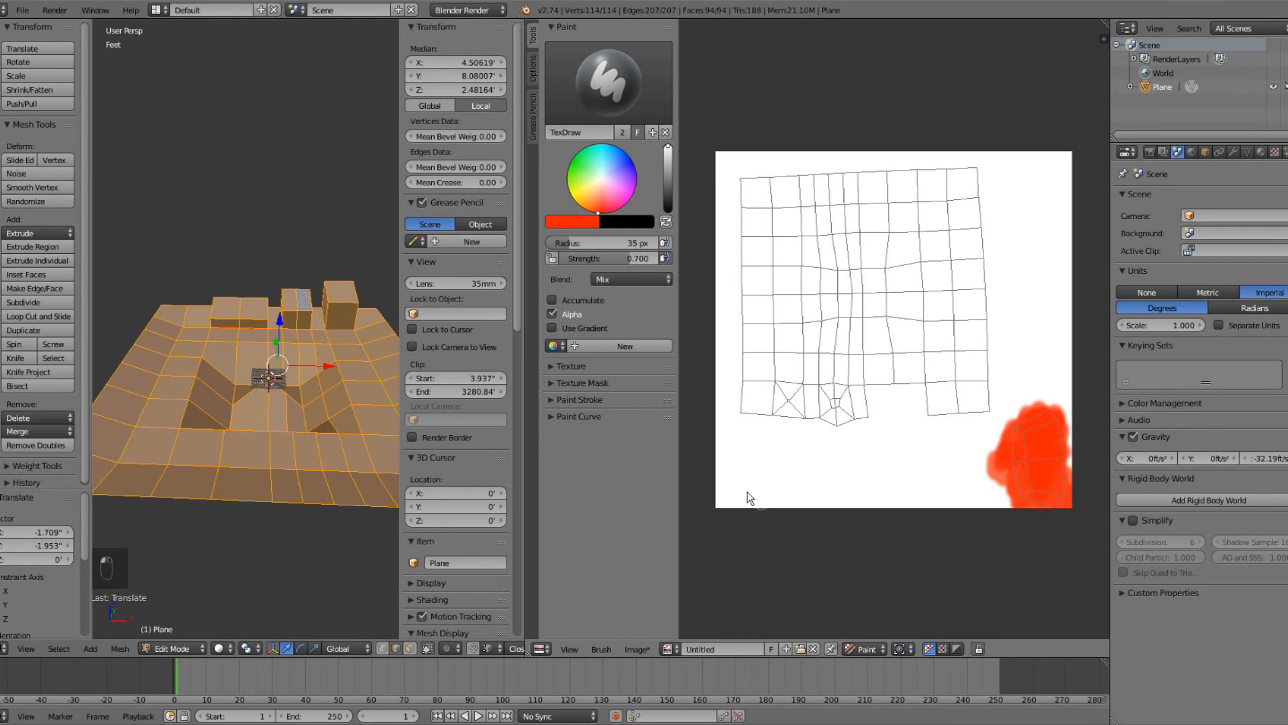
Switch the model to Object Mode and preview it in Wireframe, Bounding Box and Solid viewport shading.
middle_drag(219, 377, 226, 409)
key(Tab)
scroll(228, 421, up, 4)
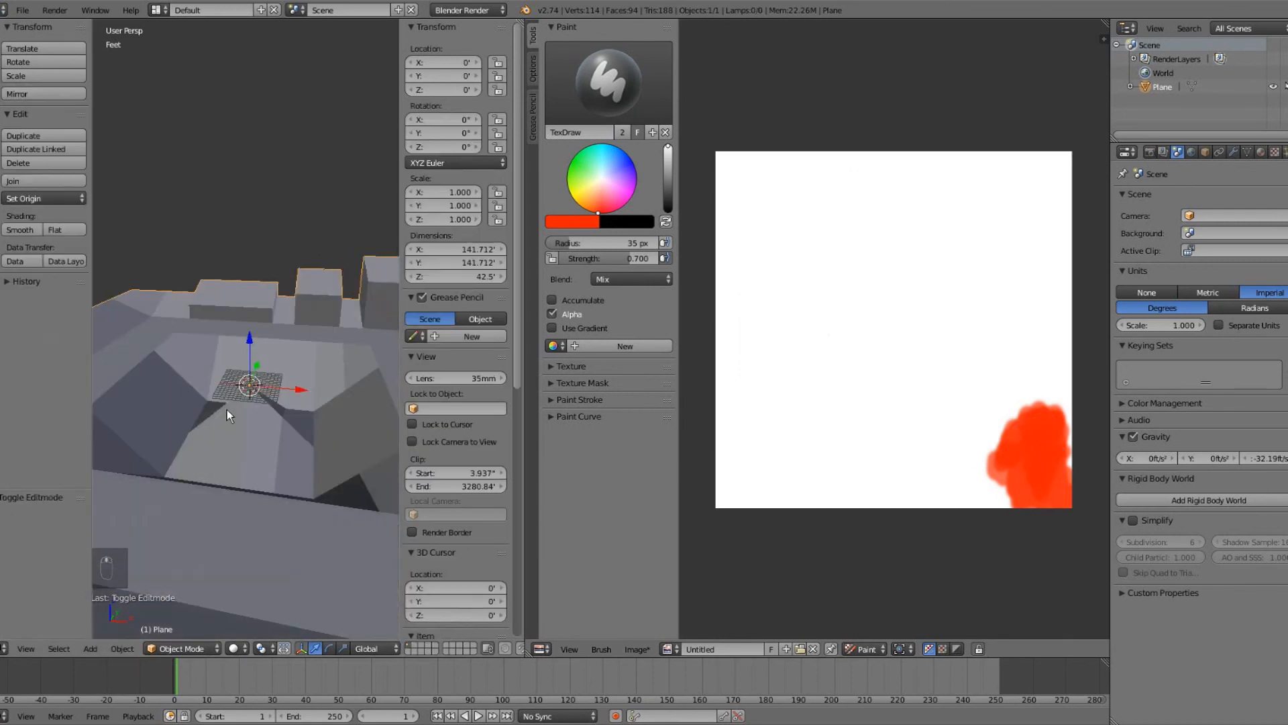
click(233, 648)
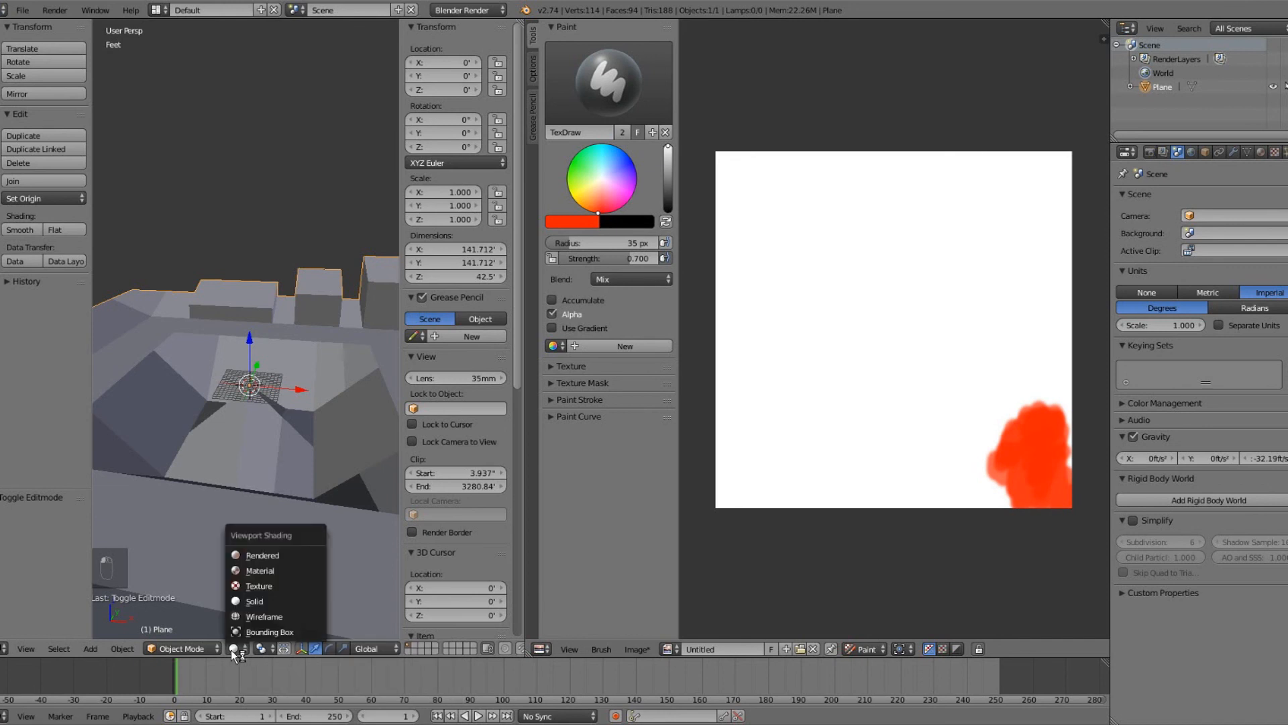
click(285, 617)
middle_drag(250, 558, 244, 573)
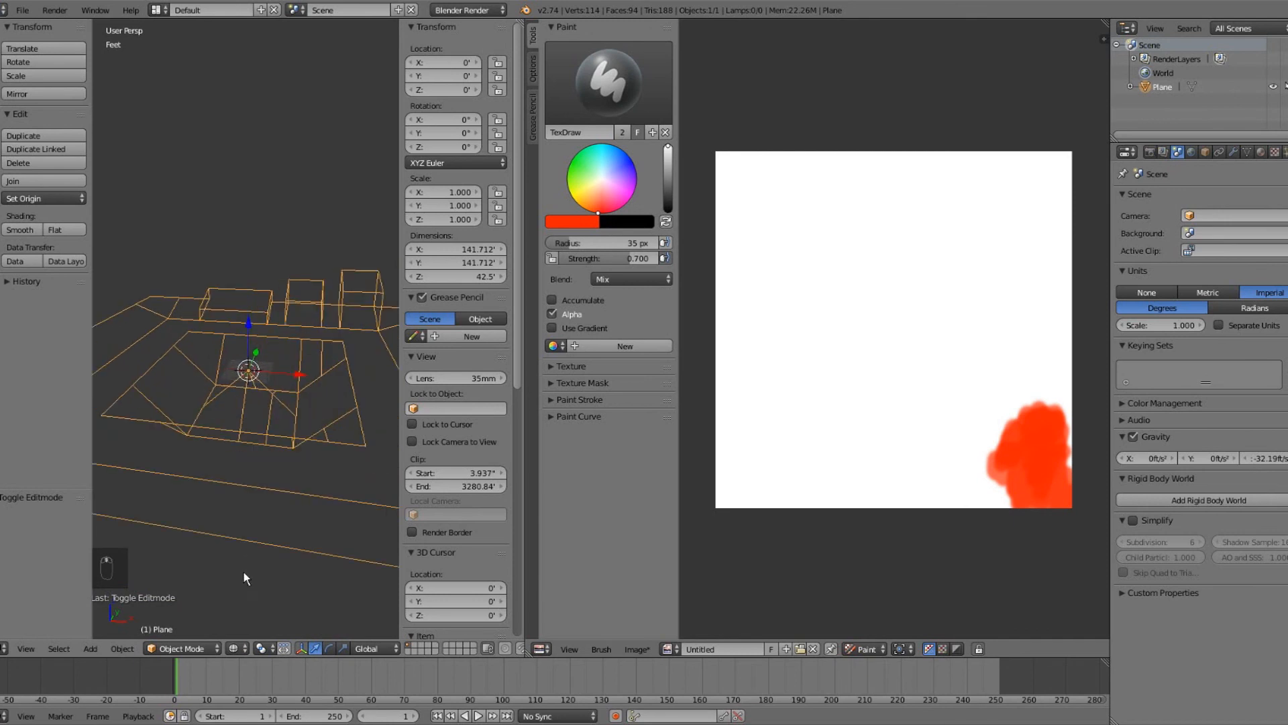
click(247, 641)
click(250, 627)
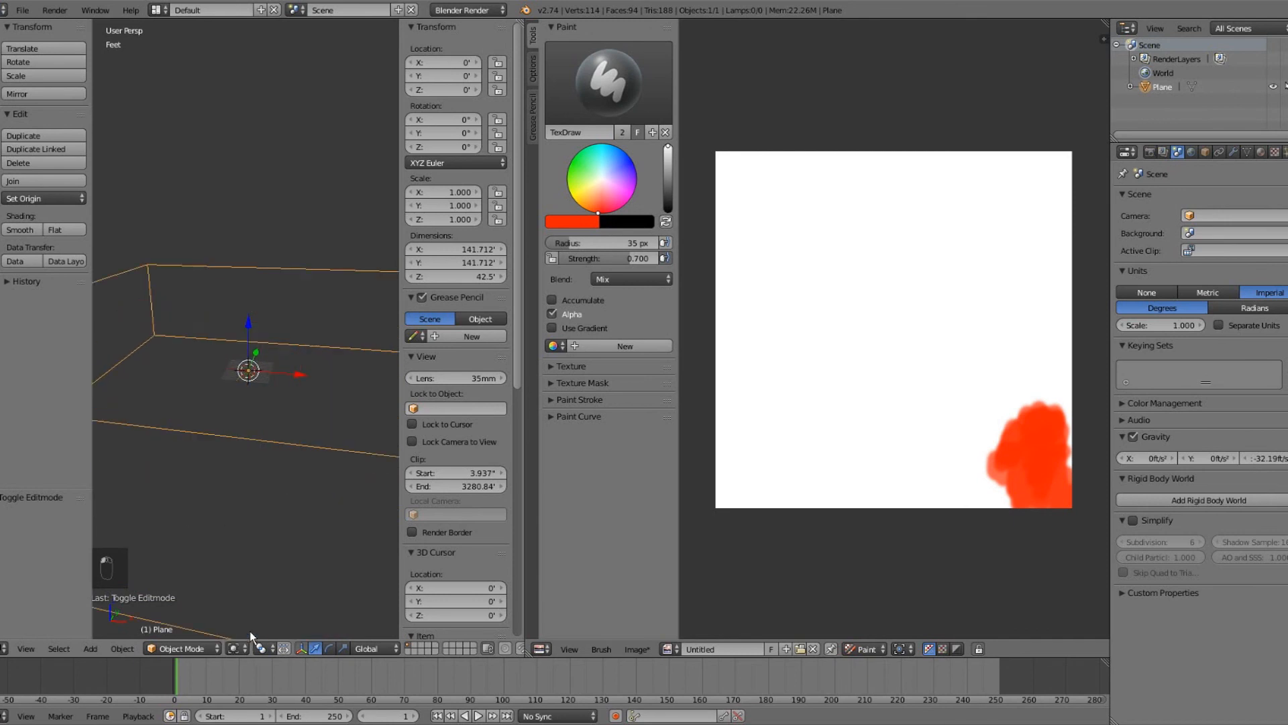
mouse_move(243, 586)
middle_down()
mouse_move(271, 517)
mouse_move(261, 426)
mouse_move(241, 435)
mouse_move(239, 465)
middle_up()
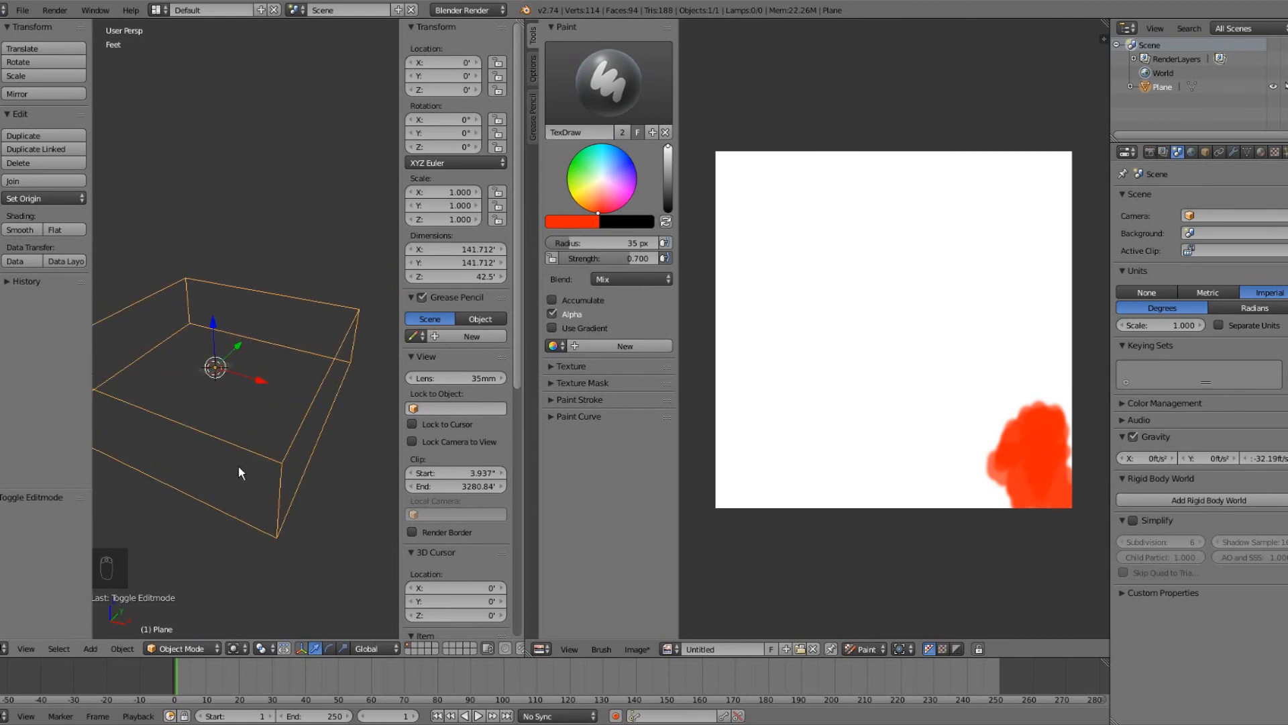
click(235, 648)
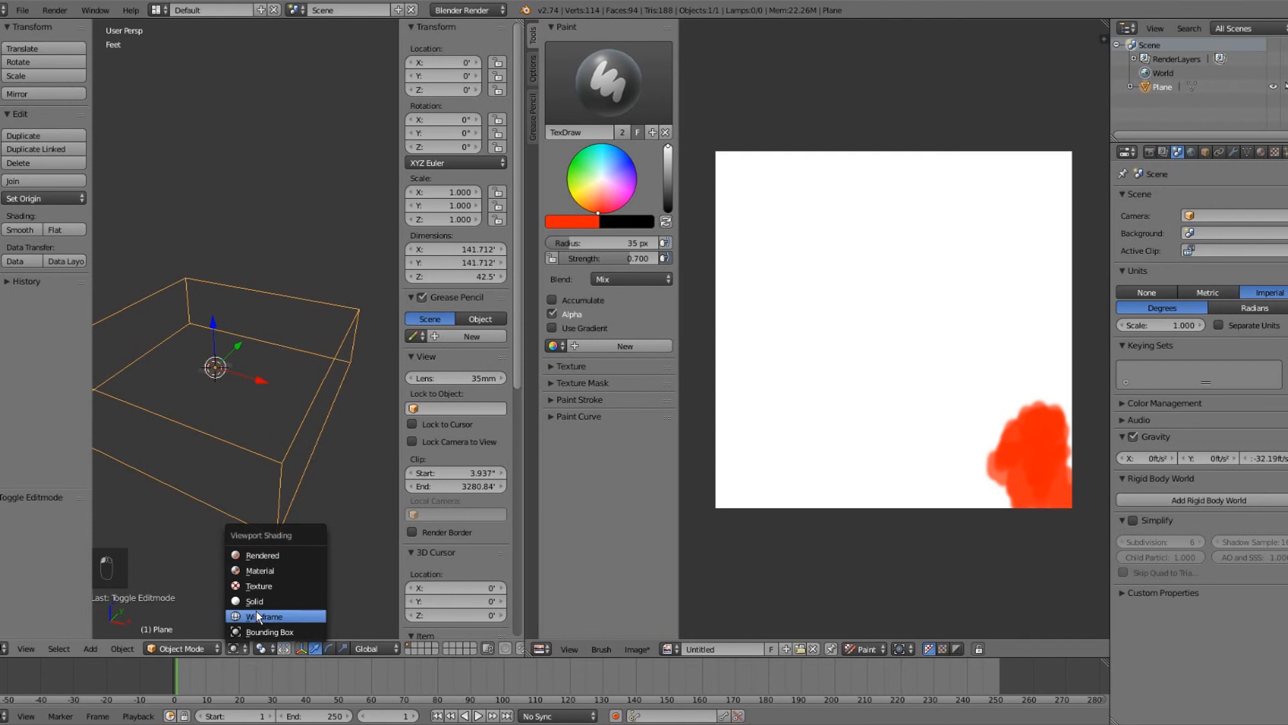
click(259, 617)
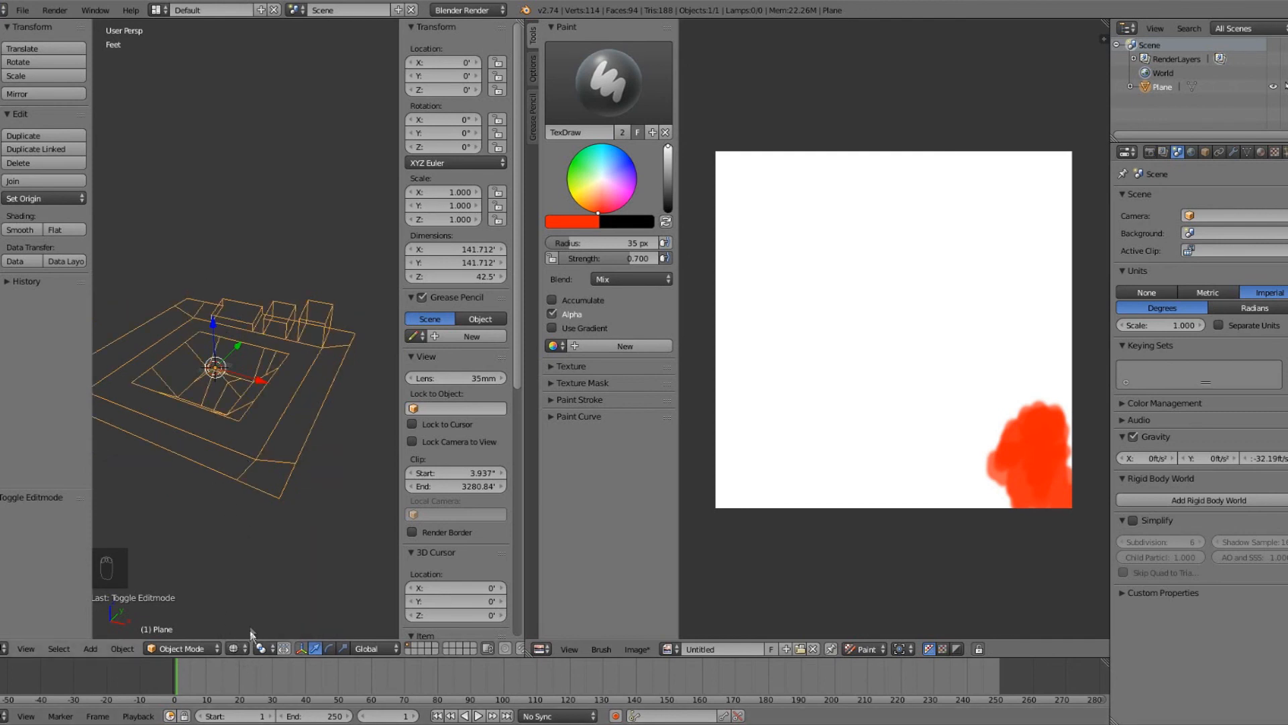
click(235, 649)
click(255, 602)
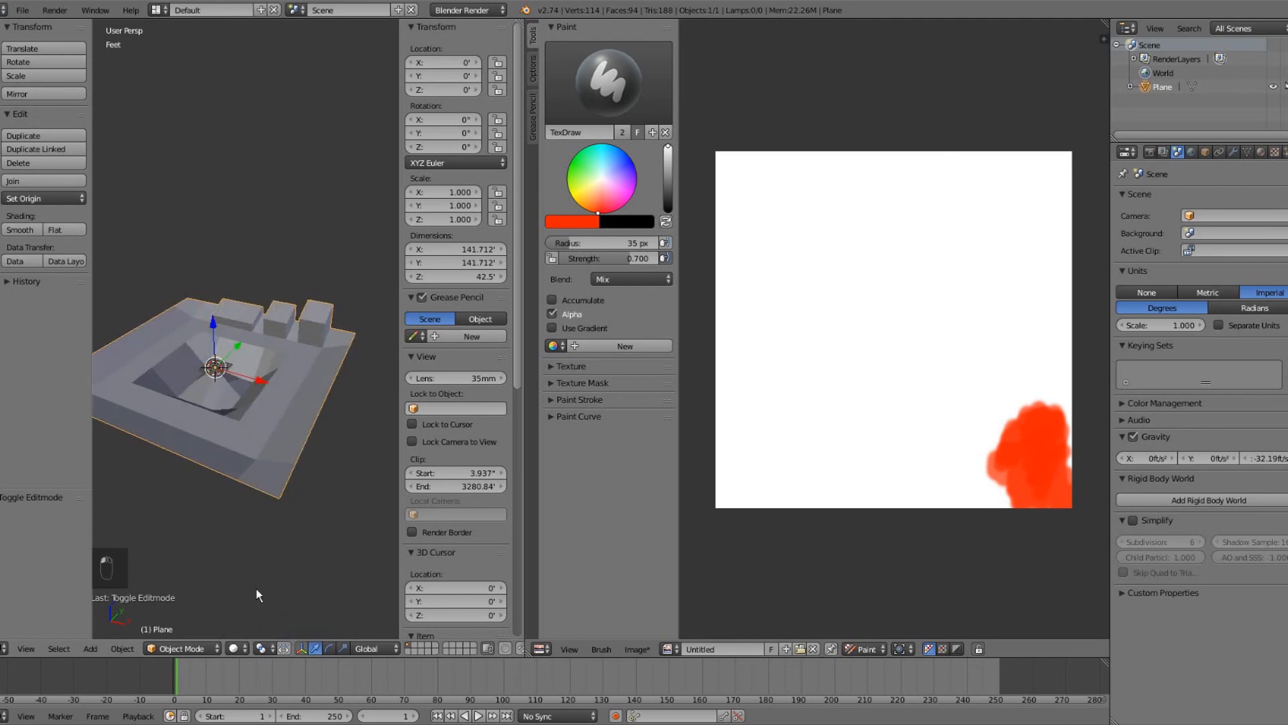
Set the viewport shading to Texture, view the painted block on the model and return to Edit Mode.
click(242, 648)
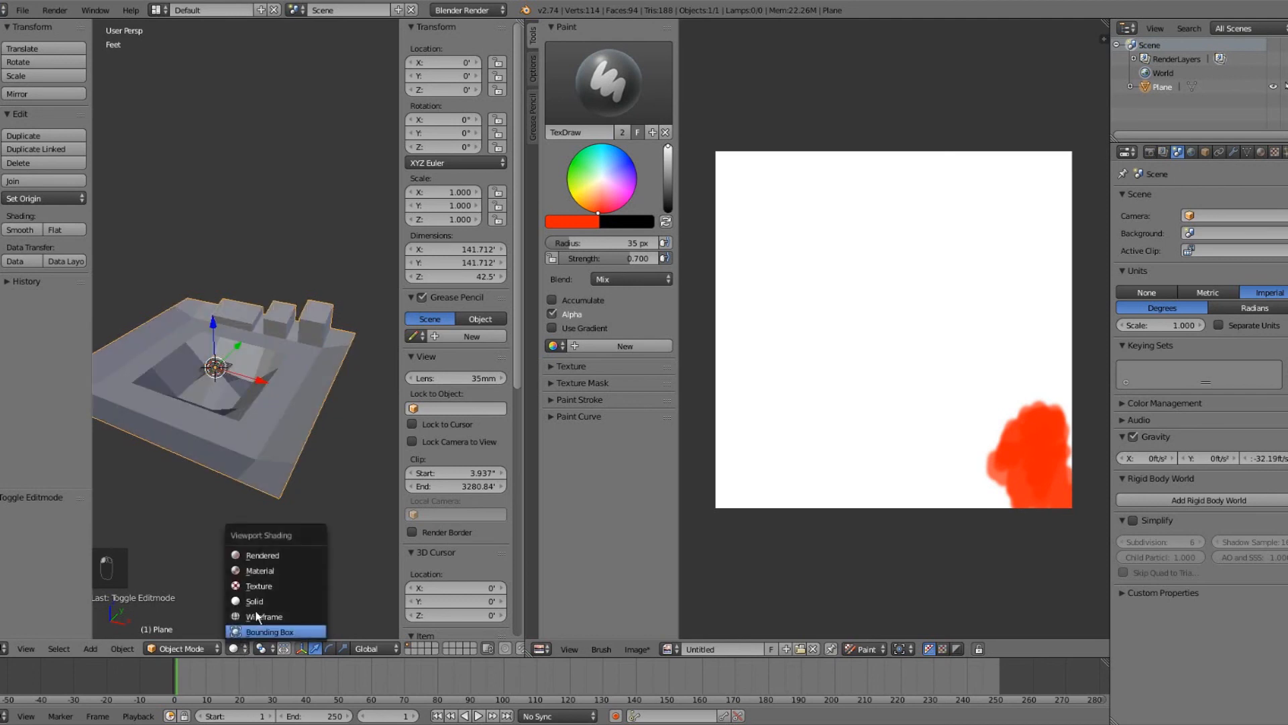
click(271, 587)
mouse_move(215, 469)
middle_down()
mouse_move(215, 512)
mouse_move(717, 462)
middle_up()
mouse_move(203, 452)
middle_down()
mouse_move(265, 441)
mouse_move(287, 387)
mouse_move(239, 393)
mouse_move(232, 375)
mouse_move(205, 409)
mouse_move(191, 380)
mouse_move(272, 373)
middle_up()
scroll(264, 362, up, 5)
key(Tab)
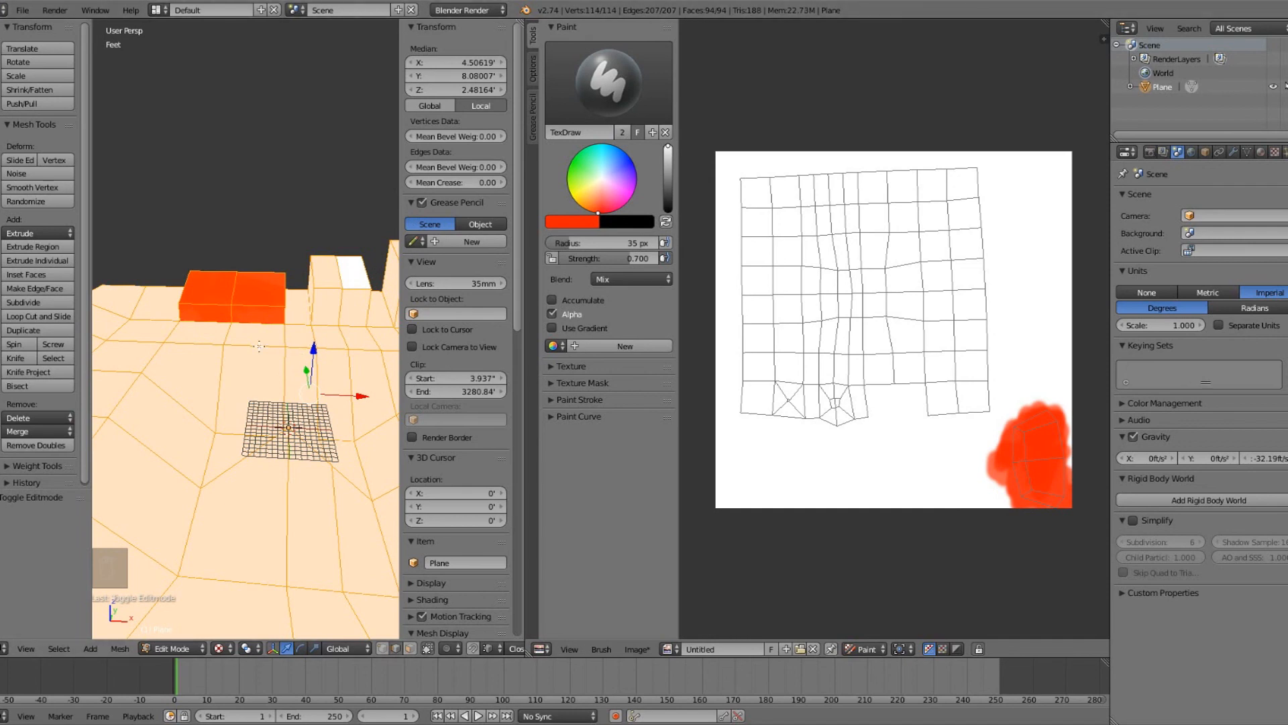
scroll(259, 347, down, 3)
key(Tab)
key(Tab)
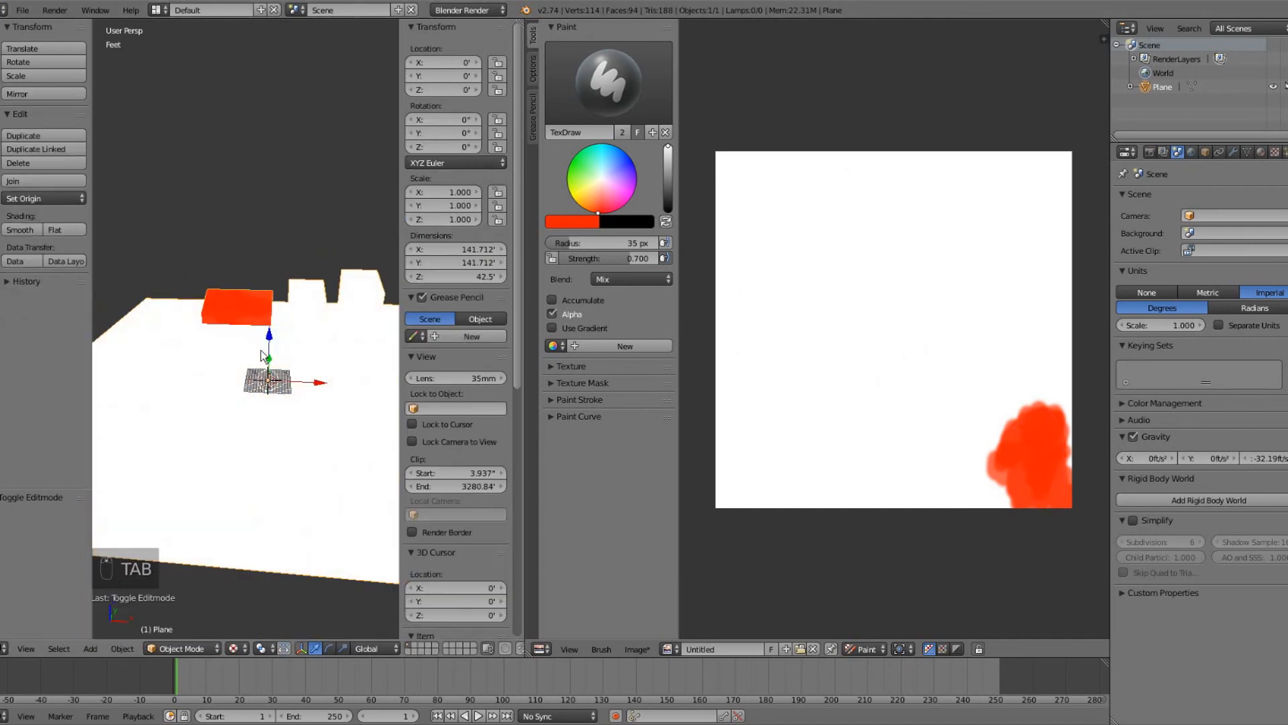
key(l)
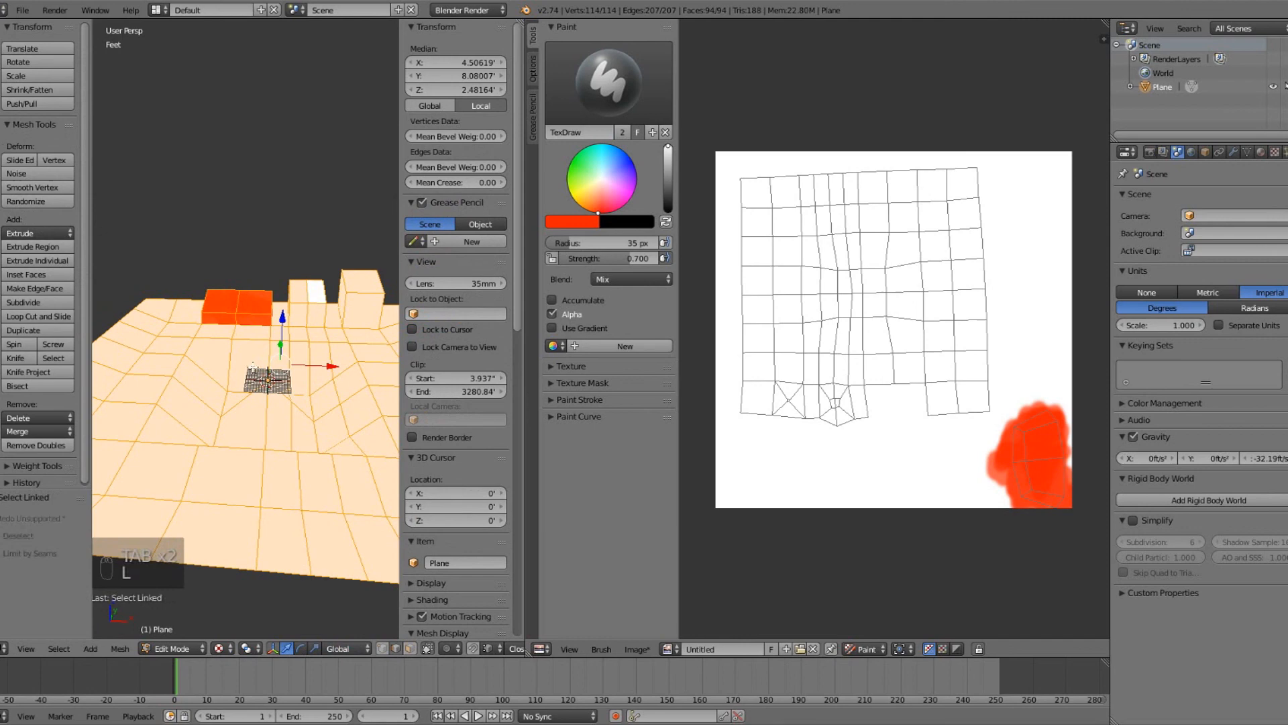
Select the two front base edges of the middle block in edge select mode and set the viewport shading to Solid.
scroll(257, 362, up, 5)
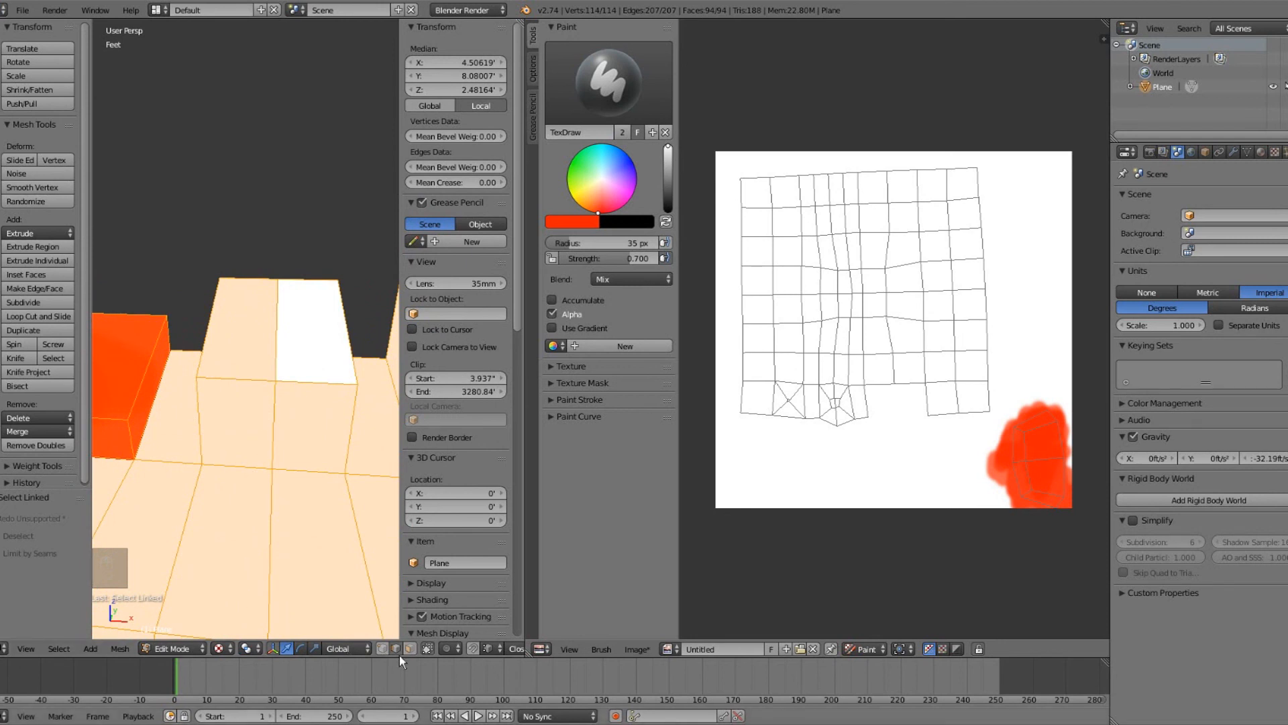
right_click(246, 463)
shift+right_click(321, 465)
scroll(267, 526, down, 2)
click(229, 649)
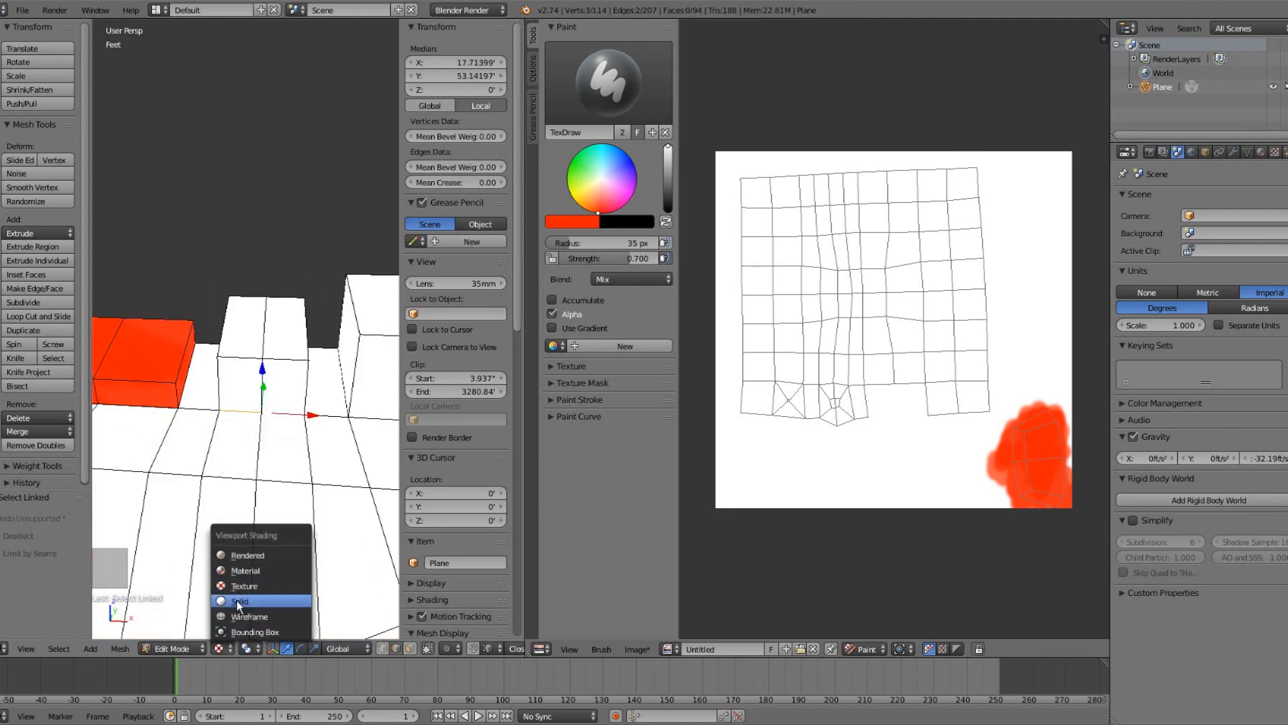
click(238, 601)
Add the middle block's remaining base, corner and top edges to the edge selection.
middle_drag(248, 469, 322, 456)
shift+right_click(279, 388)
middle_drag(309, 410, 208, 409)
shift+right_click(271, 396)
shift+right_click(273, 344)
shift+right_click(238, 373)
shift+right_click(198, 328)
shift+right_click(169, 345)
shift+right_click(123, 366)
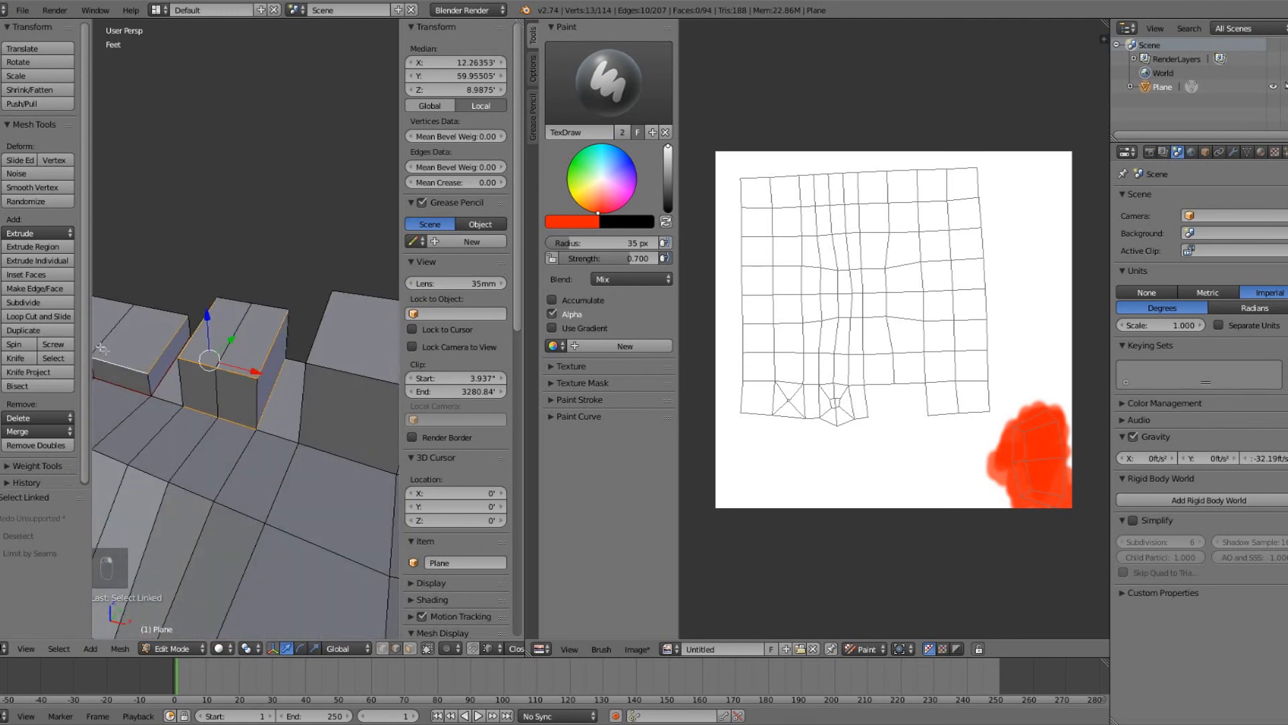
Add the outlining edges of the neighbouring blocks to the selection and mark all selected edges as seams.
middle_drag(127, 369, 225, 396)
shift+right_click(216, 489)
shift+right_click(139, 480)
shift+right_click(352, 271)
shift+right_click(359, 340)
middle_drag(359, 339, 234, 399)
shift+right_click(376, 365)
shift+right_click(327, 395)
shift+right_click(252, 319)
middle_drag(252, 319, 296, 385)
key(ctrl+e)
click(297, 386)
Select the edges outlining the floor of the central pit, mark them as seams and deselect everything.
middle_drag(178, 410, 233, 465)
alt+right_click(235, 465)
right_click(237, 468)
shift+right_click(214, 526)
shift+right_click(190, 522)
shift+right_click(156, 518)
middle_drag(141, 493, 288, 506)
shift+right_click(294, 477)
shift+right_click(296, 449)
key(ctrl+e)
click(295, 451)
middle_drag(295, 451, 258, 463)
key(a)
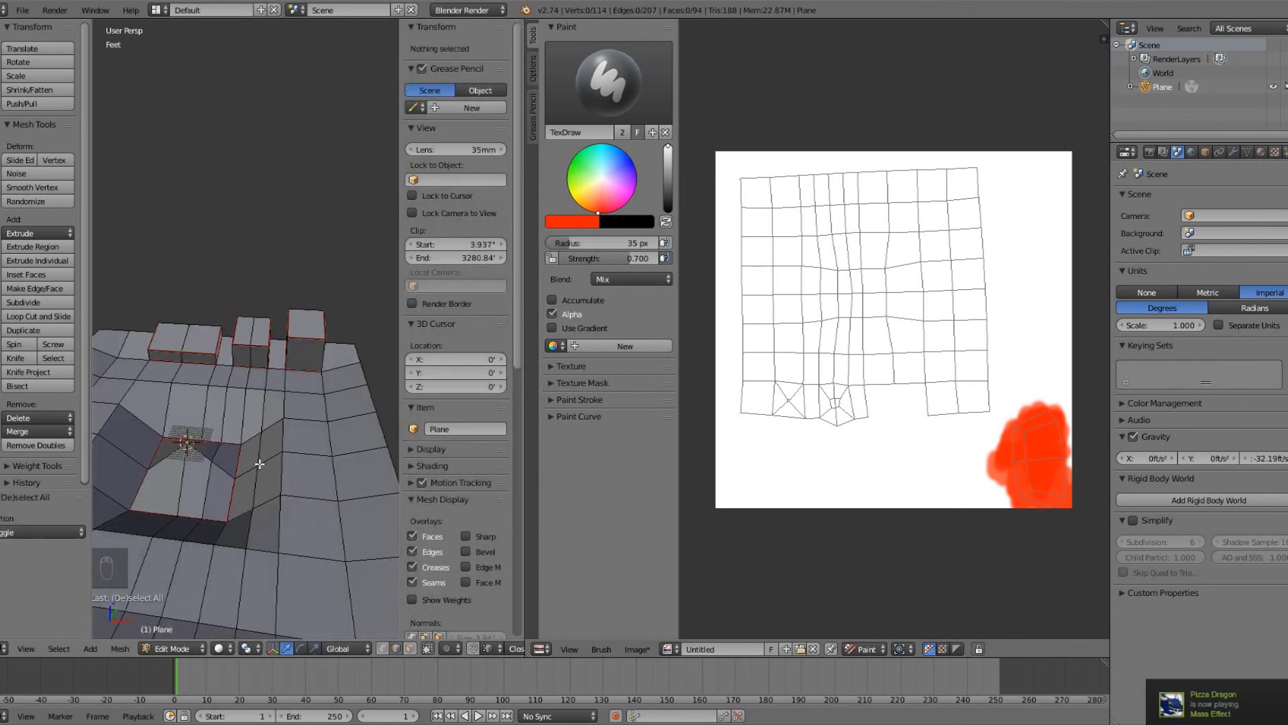
key(a)
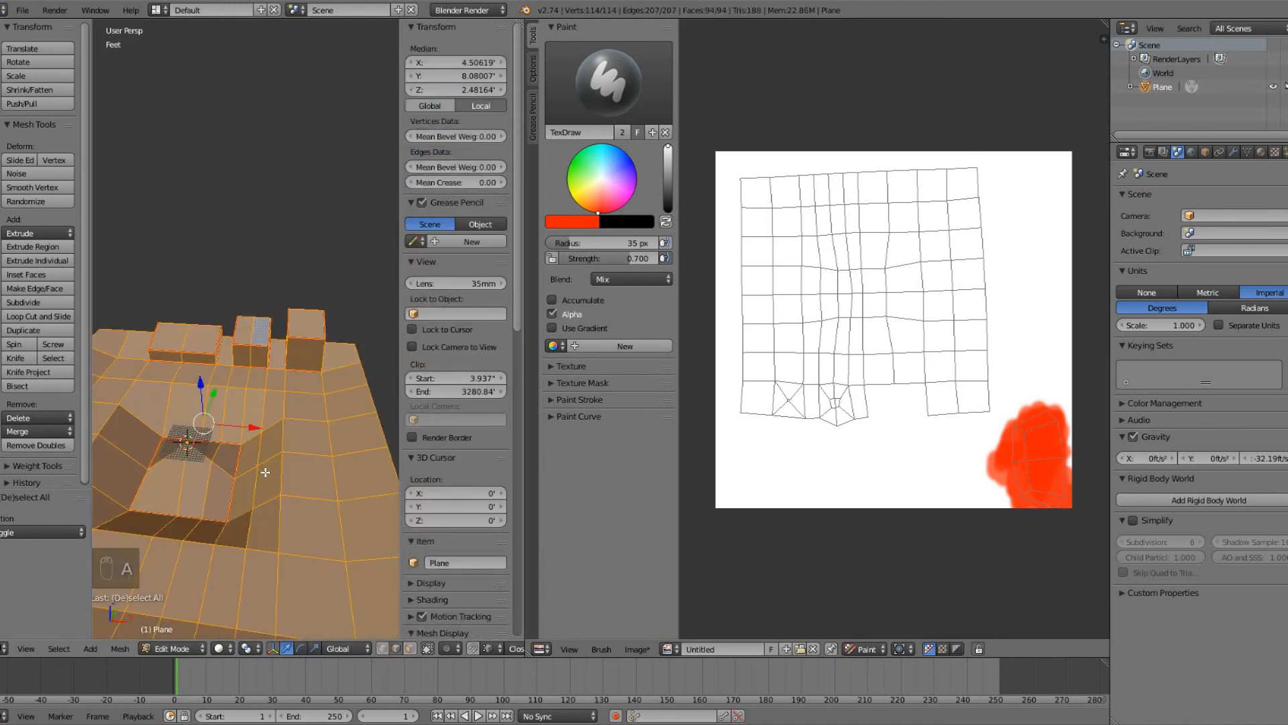
key(a)
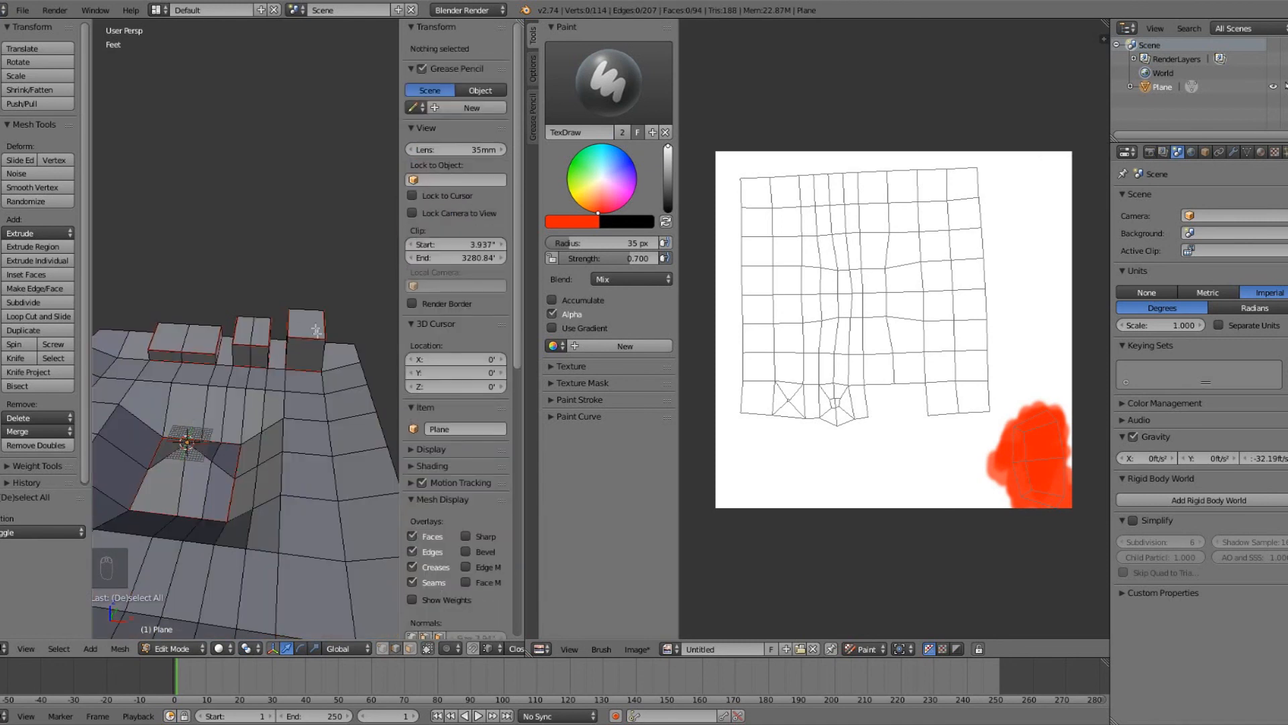
Delete the two rear faces of the middle block and the rear face of the tall end block.
middle_drag(242, 462, 236, 538)
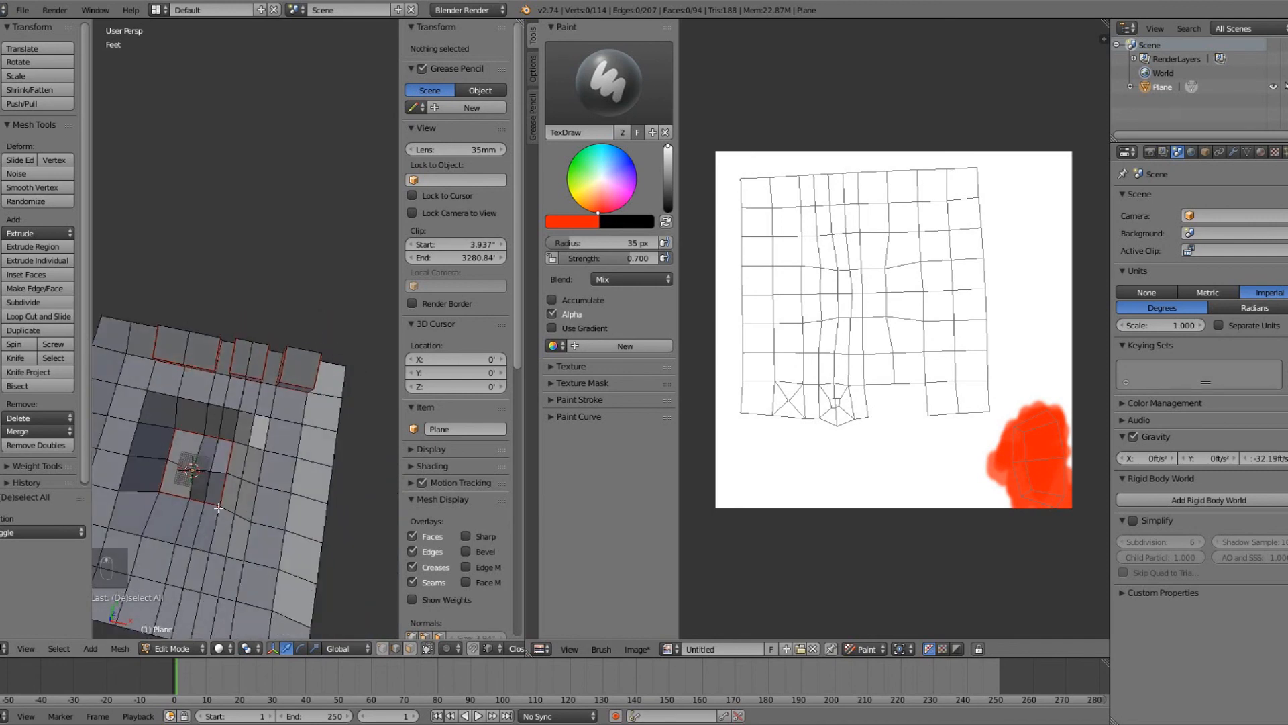
middle_drag(263, 438, 256, 389)
scroll(256, 346, up, 3)
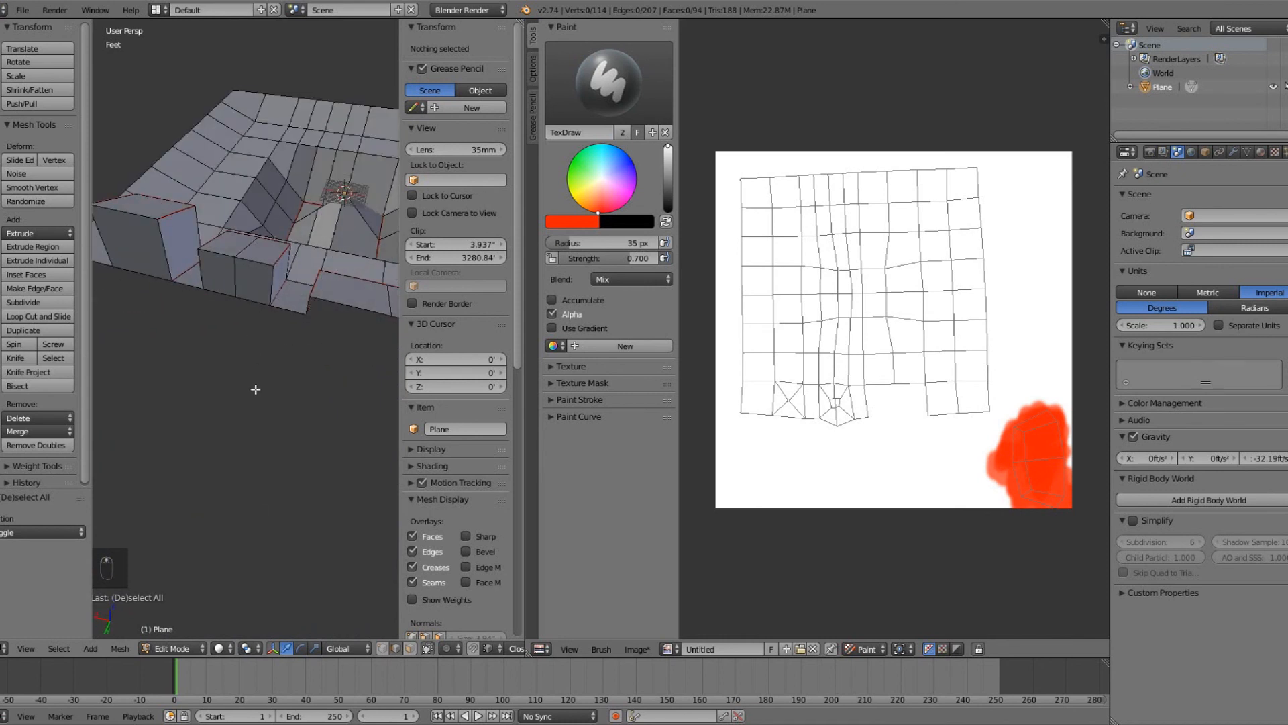
click(410, 649)
right_click(253, 287)
shift+right_click(216, 268)
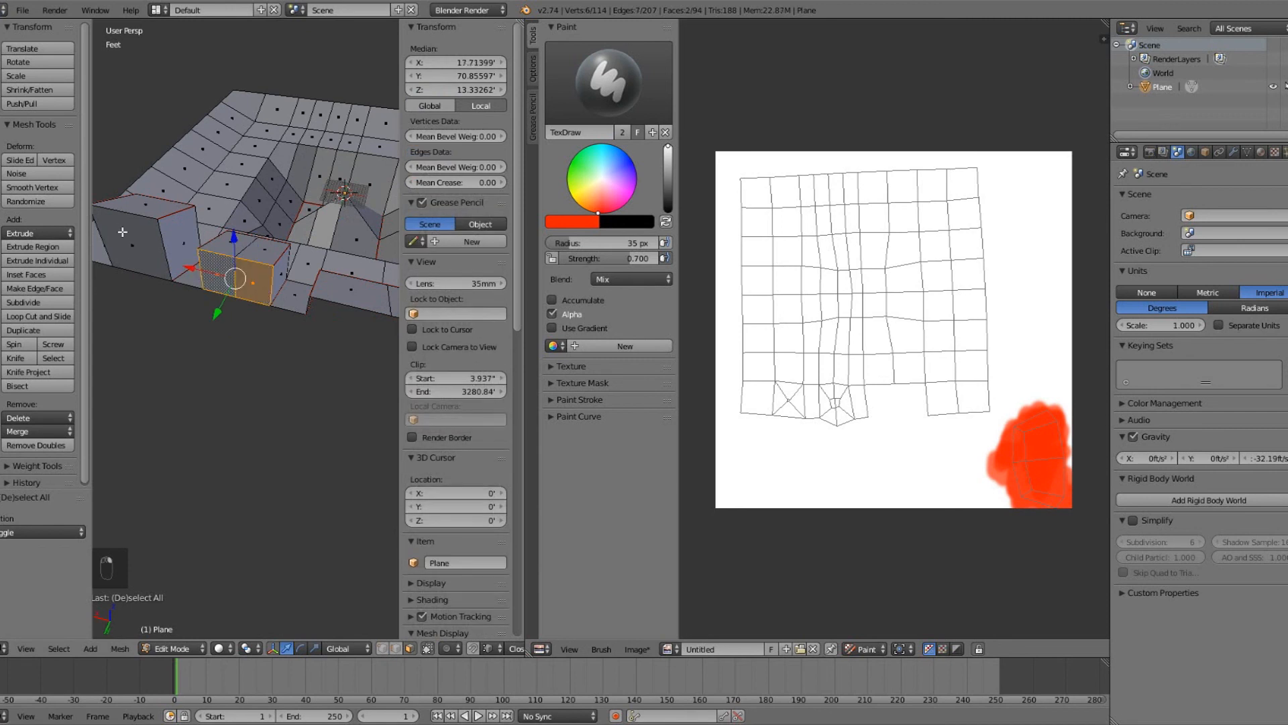
shift+right_click(122, 231)
key(x)
click(134, 249)
Select the whole mesh and unwrap it along the marked seams.
middle_drag(133, 249, 283, 418)
key(a)
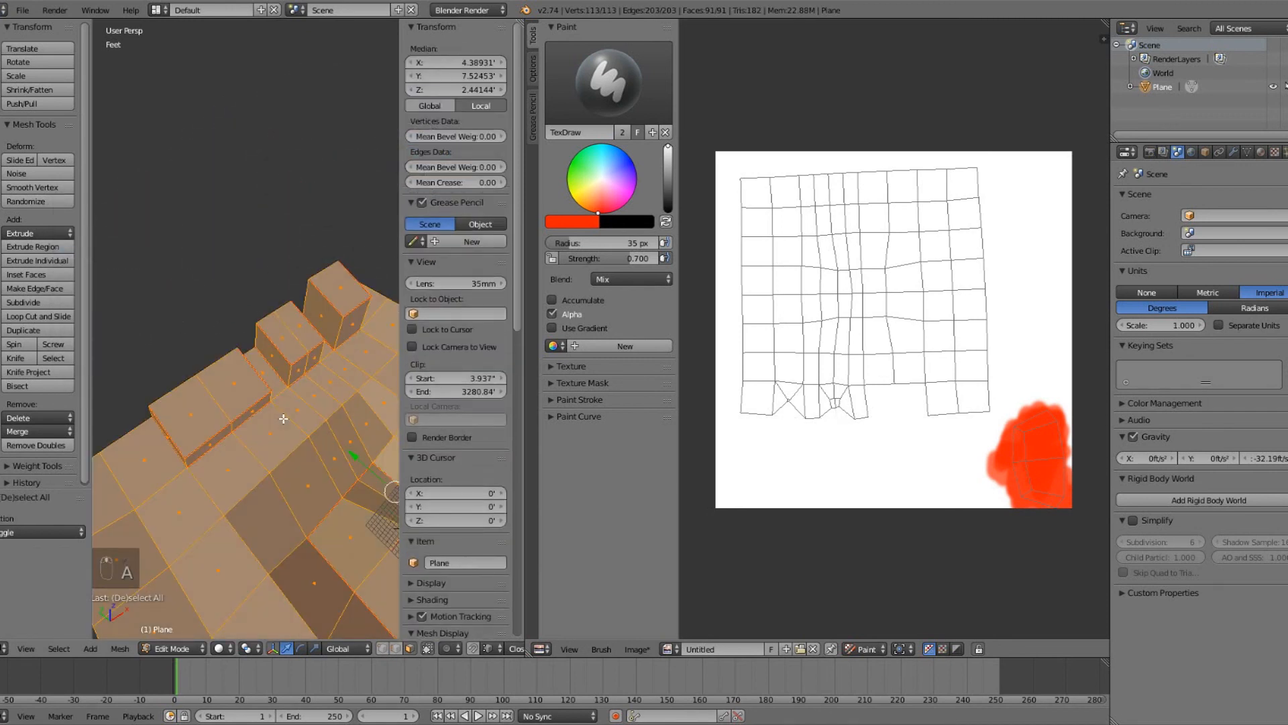
key(u)
click(283, 418)
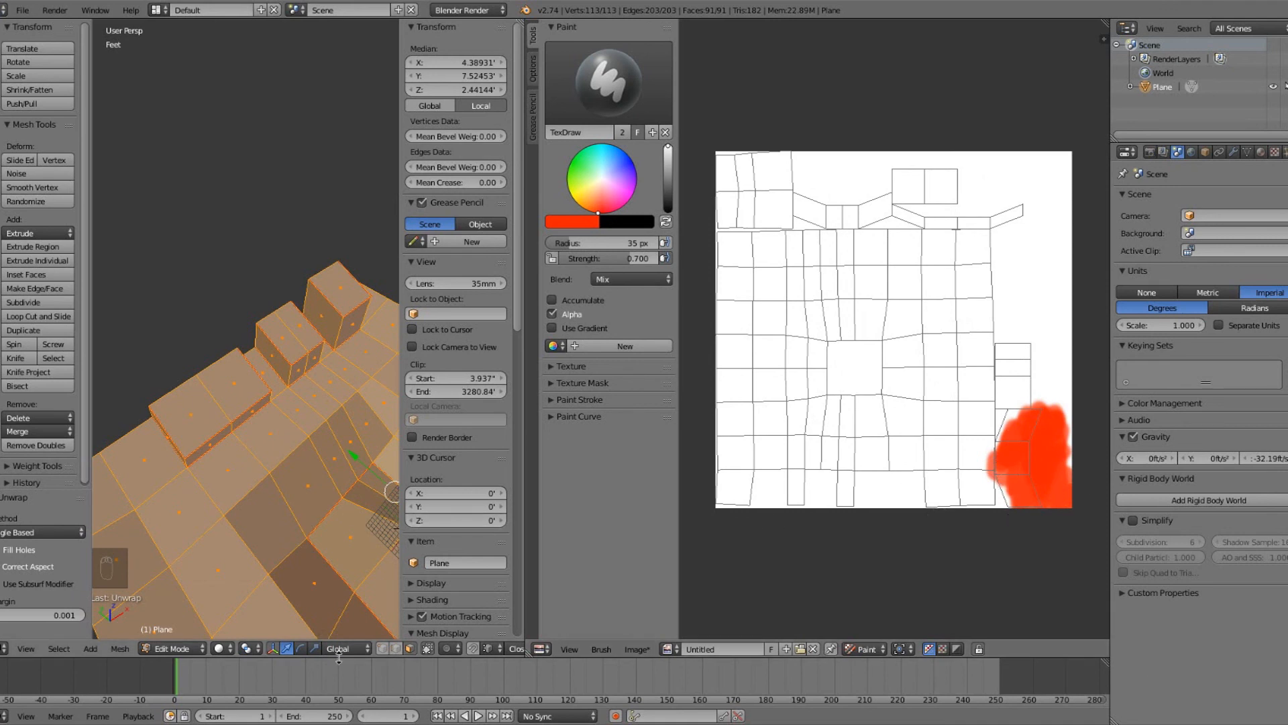
Set the viewport shading to Texture and check how the painted image falls on the unwrapped model.
click(220, 648)
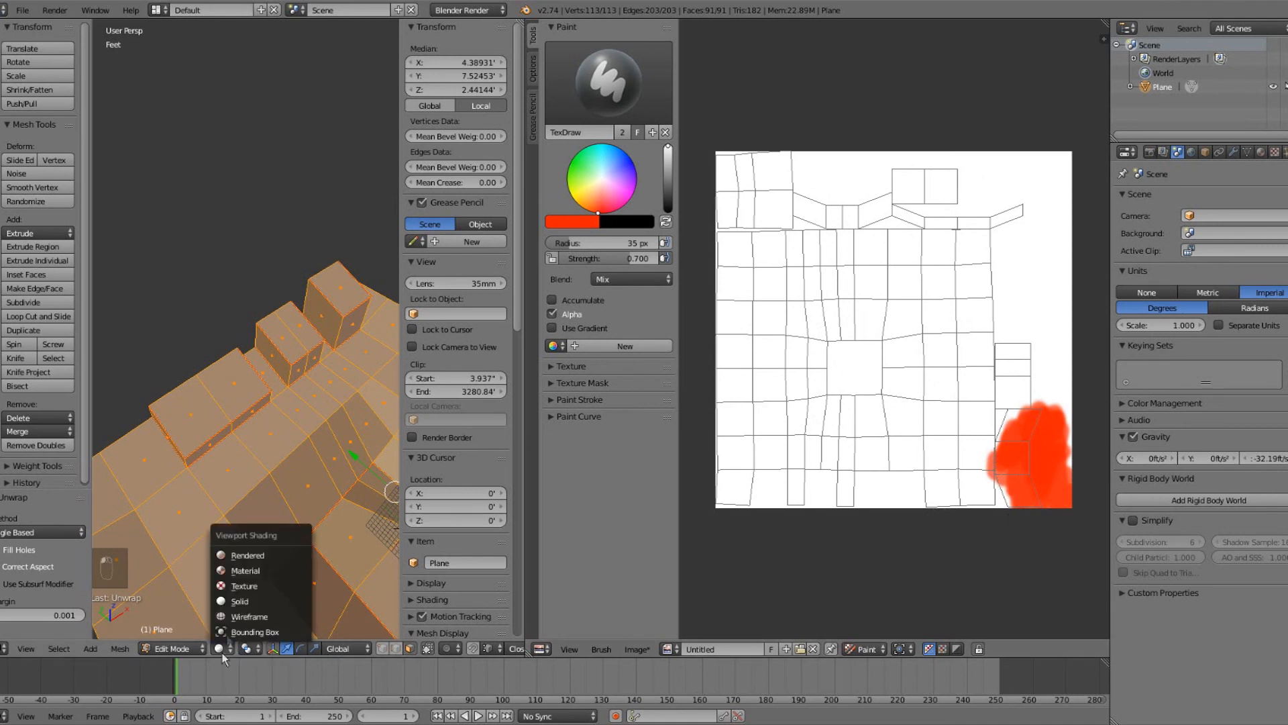
click(236, 585)
middle_drag(254, 486, 322, 481)
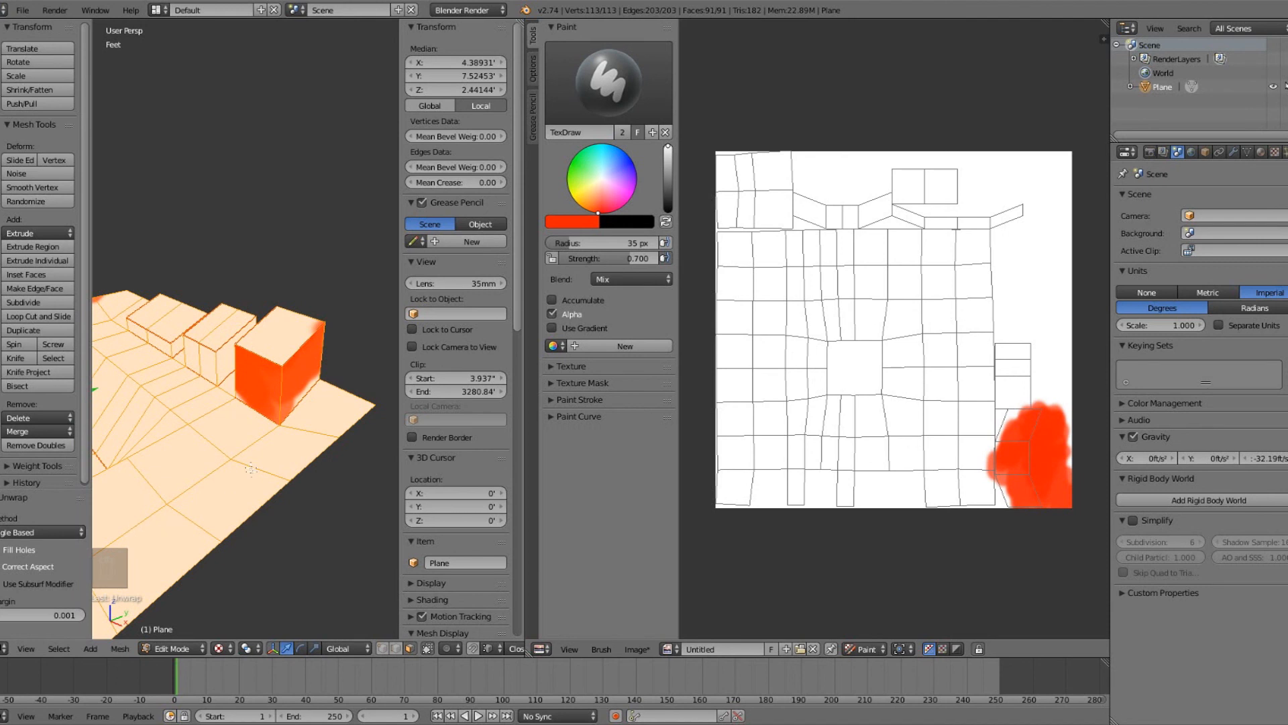
scroll(250, 472, down, 5)
middle_drag(228, 417, 286, 428)
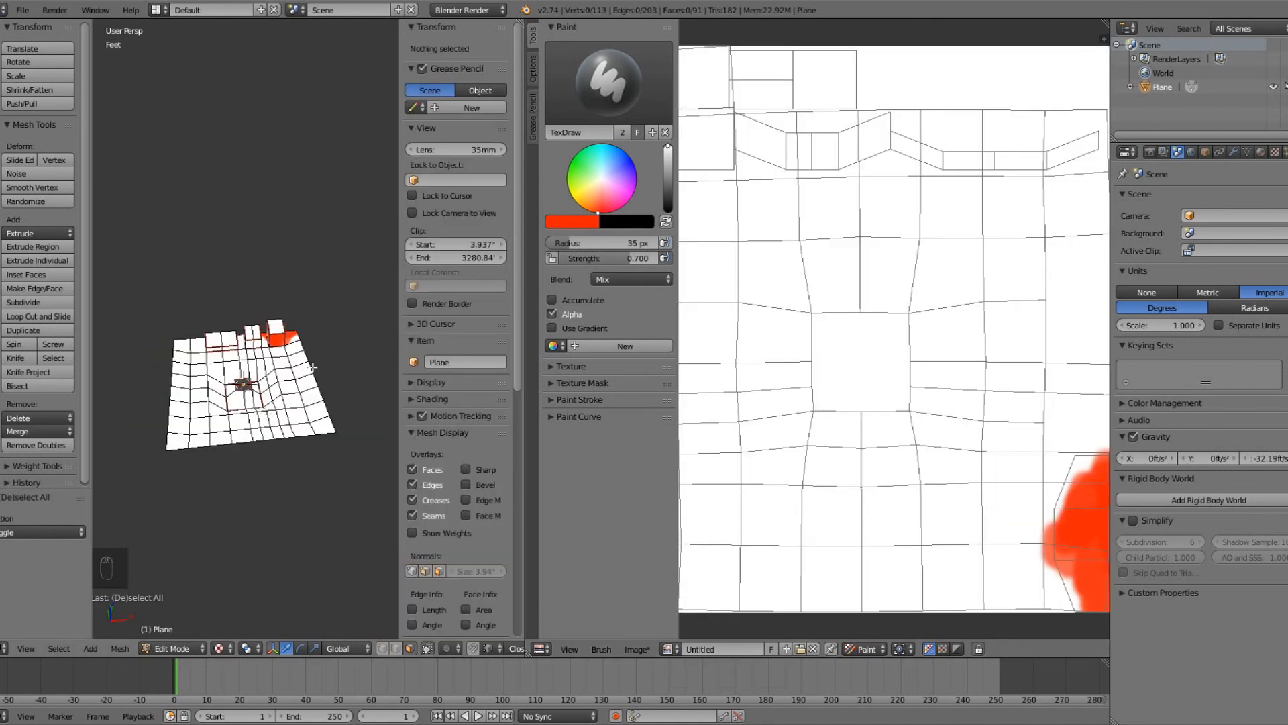
middle_drag(294, 382, 295, 436)
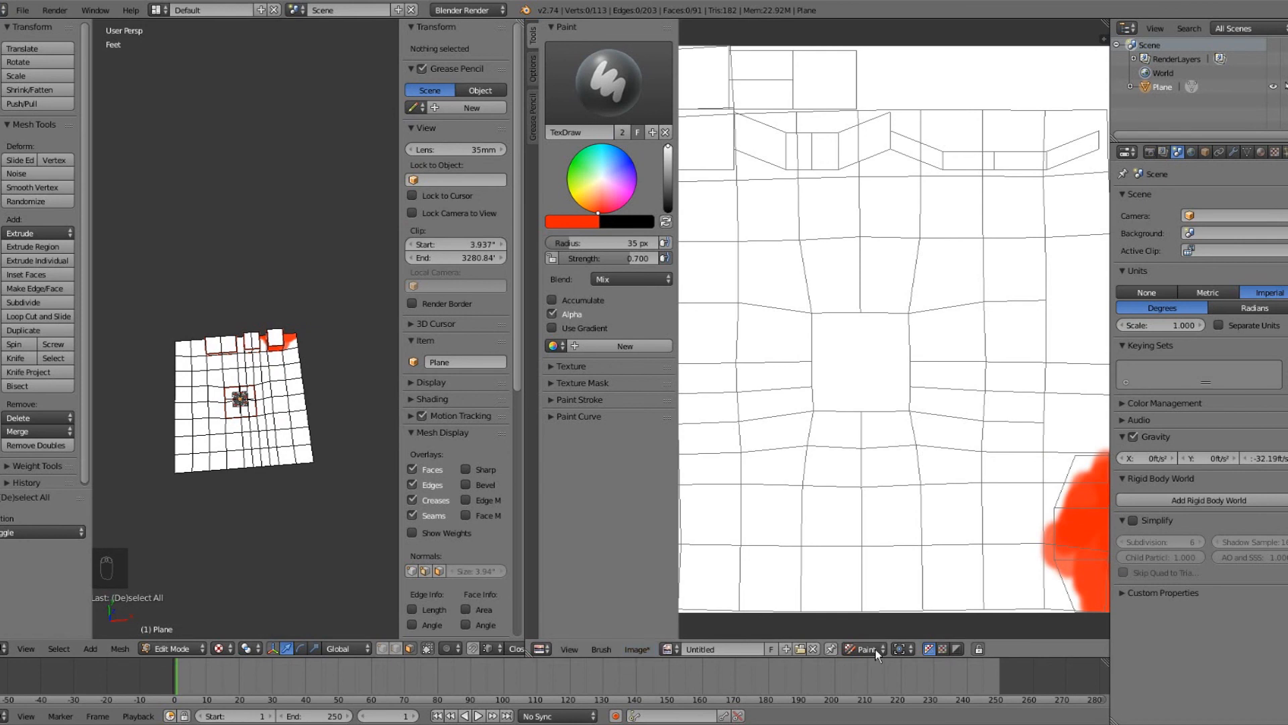
Start opening an image, go to the bkxbla_texturepack folder and display its files as thumbnails.
click(801, 649)
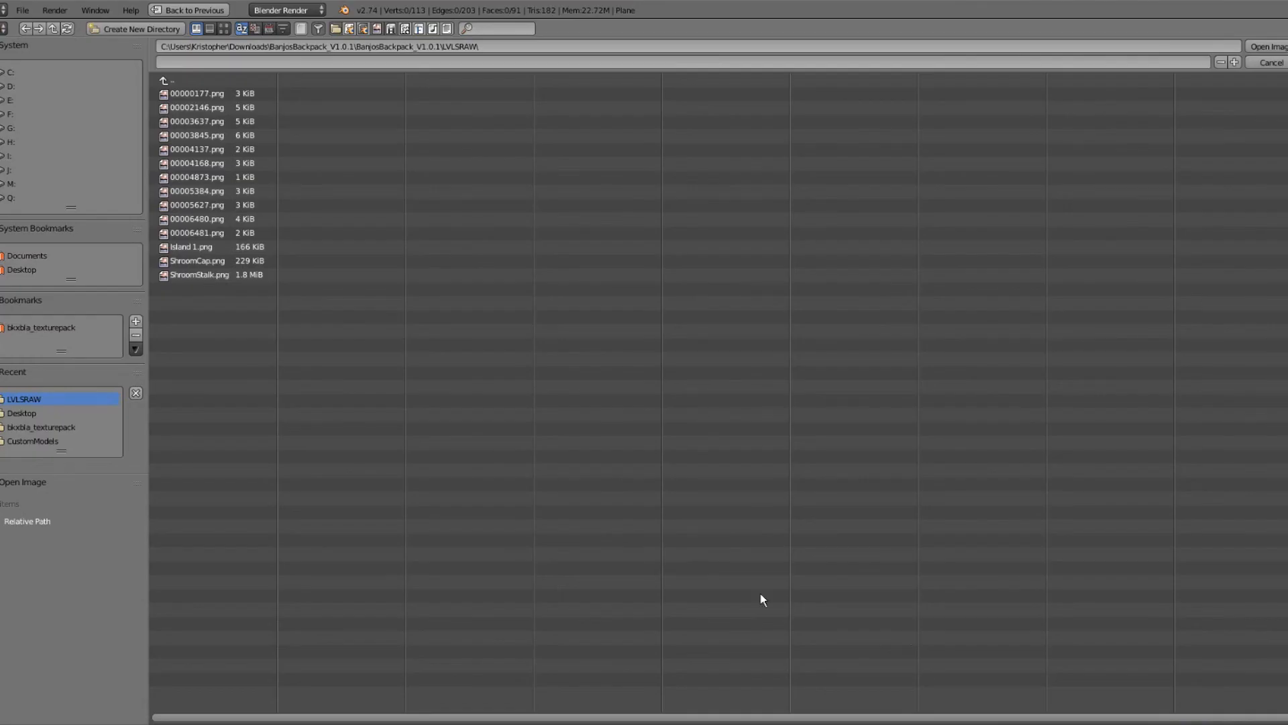
click(63, 330)
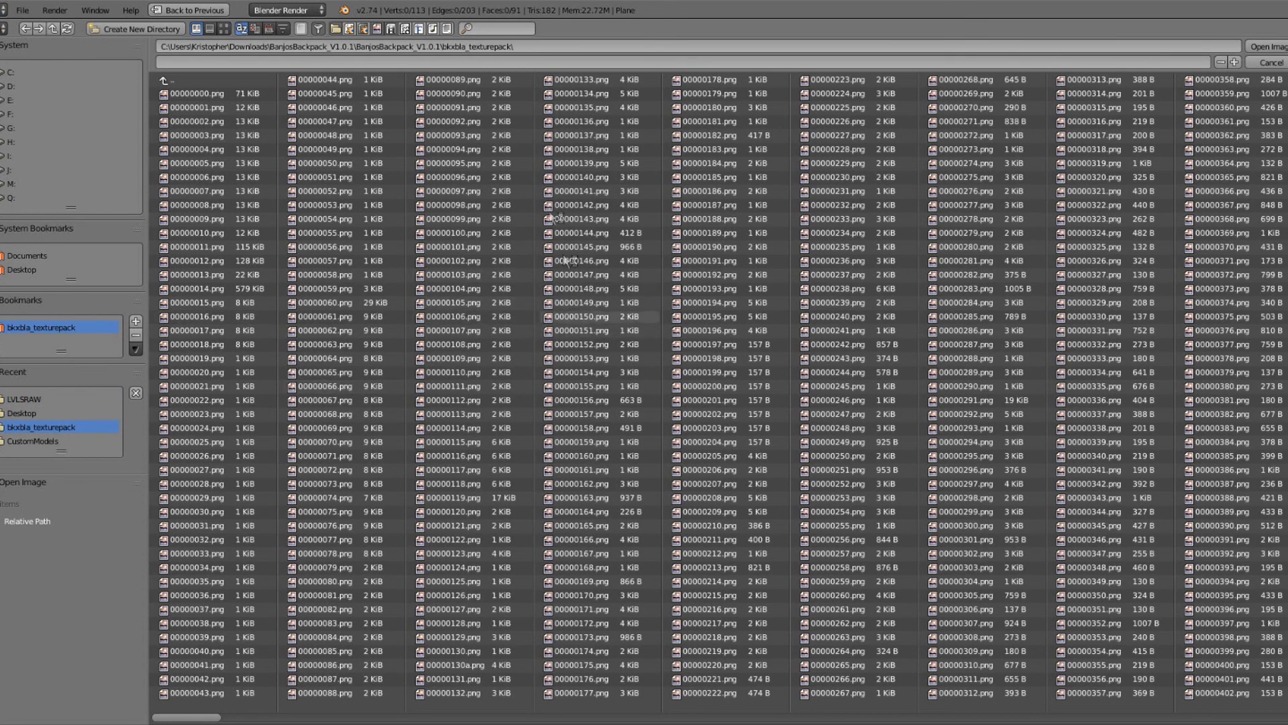
click(228, 31)
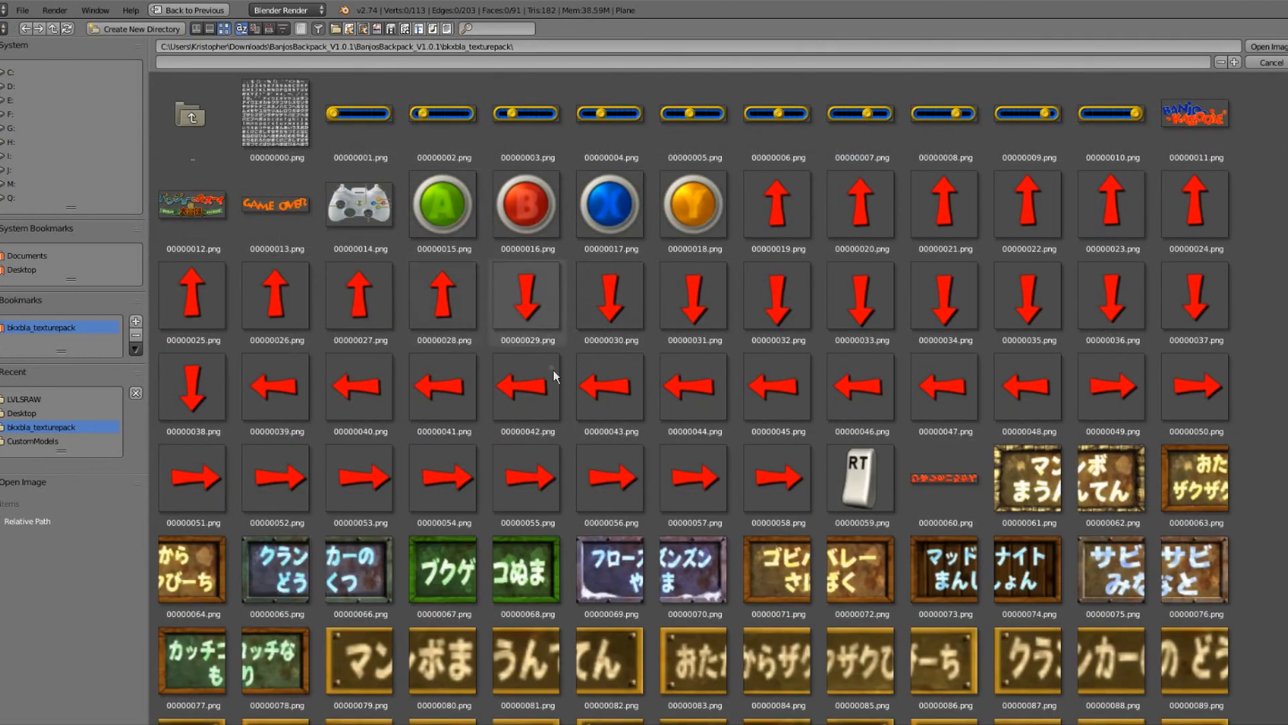
Browse the texture pack for the green grass texture and load 00004168.png into the image editor.
scroll(586, 464, down, 5)
scroll(586, 464, down, 6)
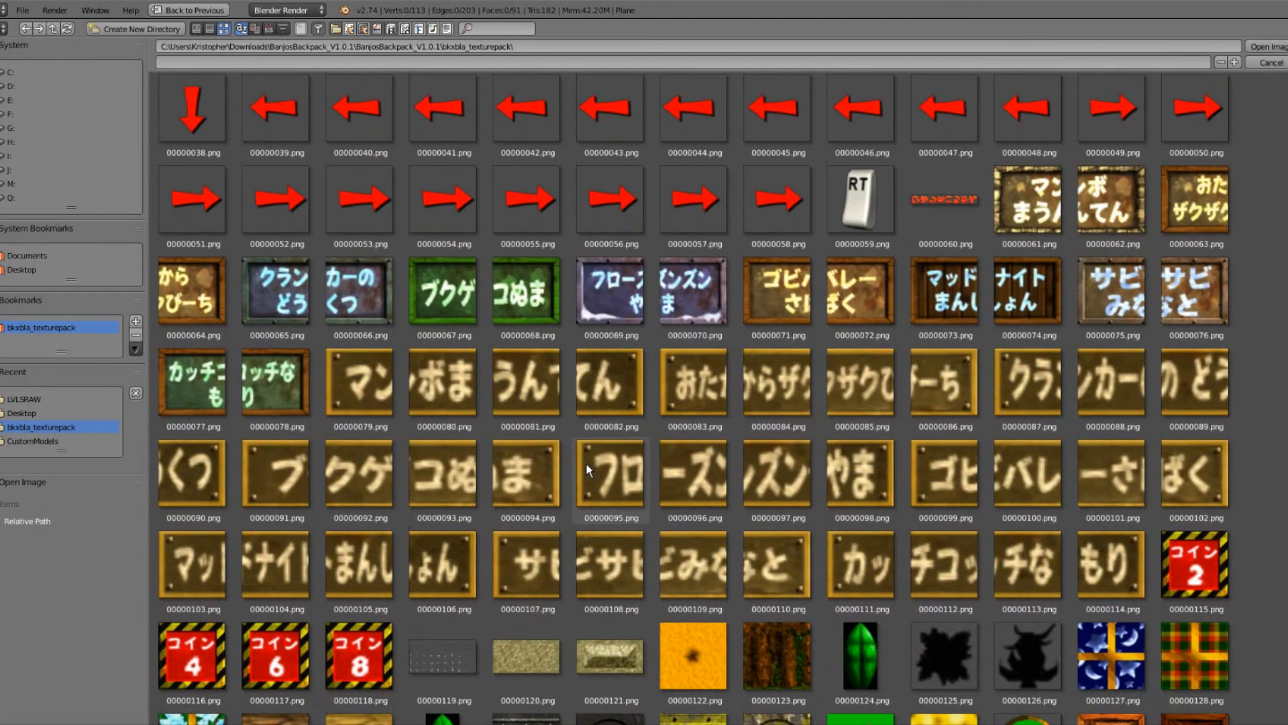
scroll(590, 445, down, 14)
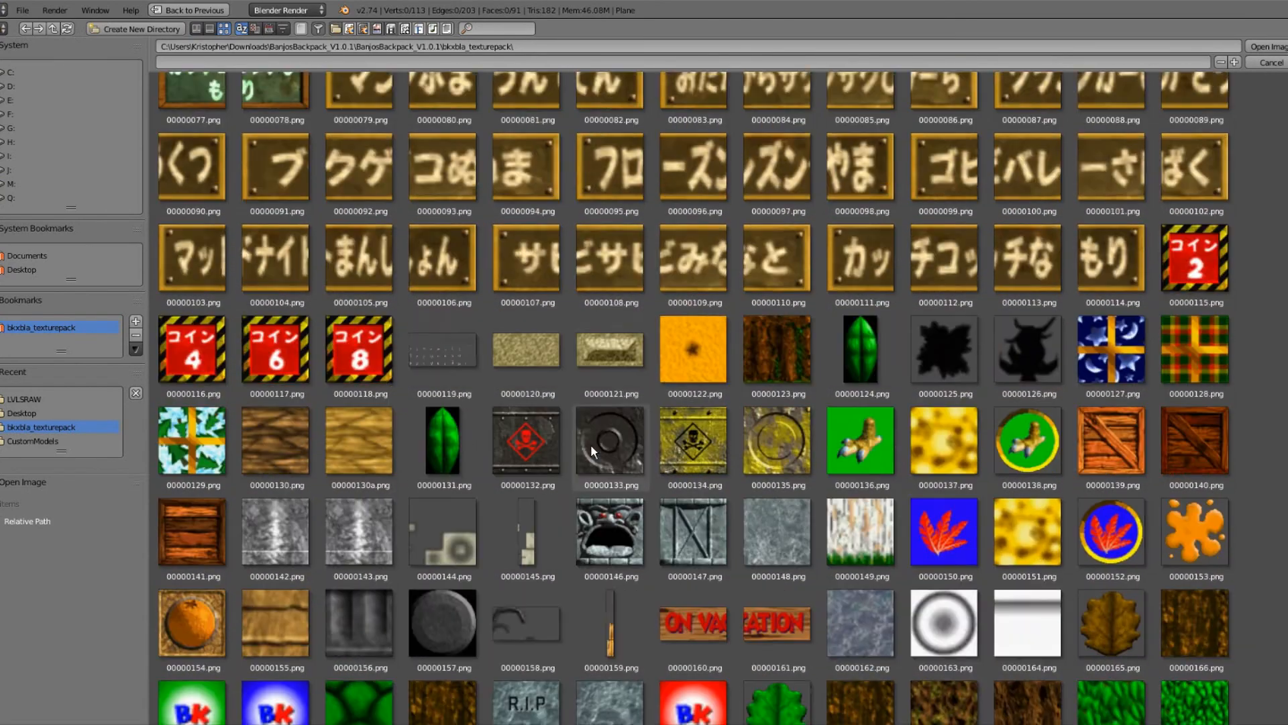
scroll(595, 440, down, 16)
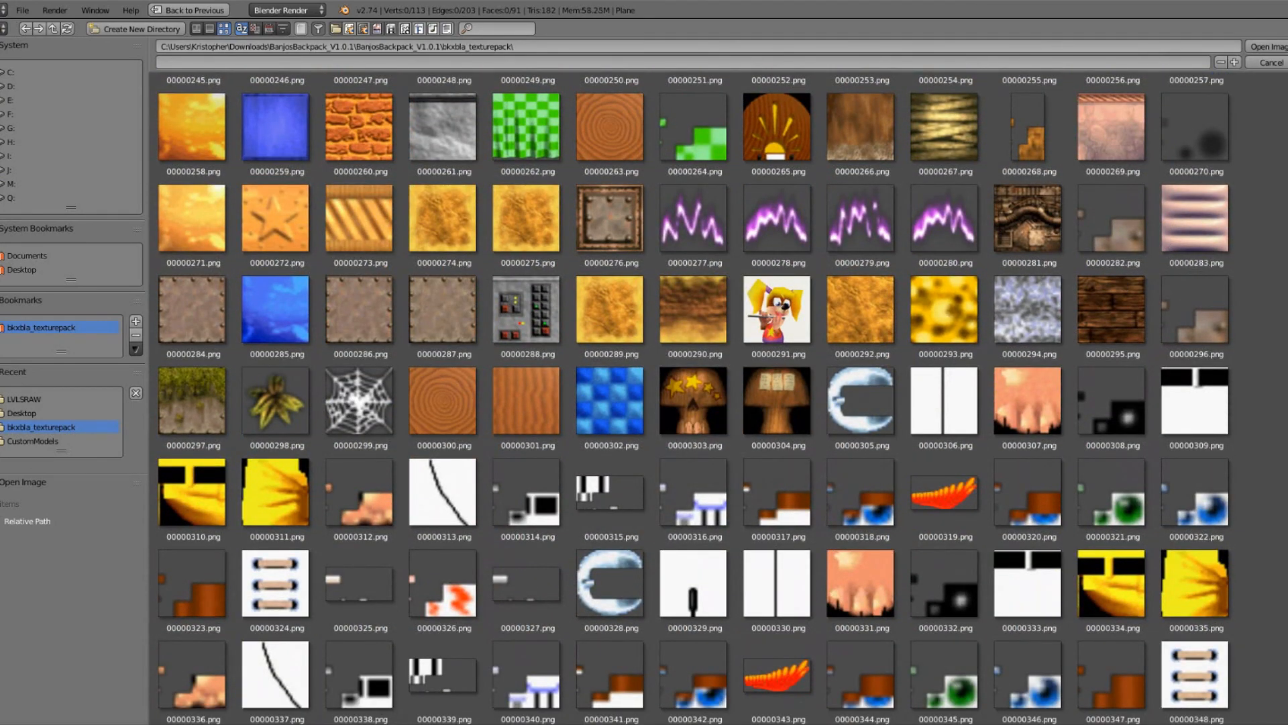
scroll(771, 191, down, 20)
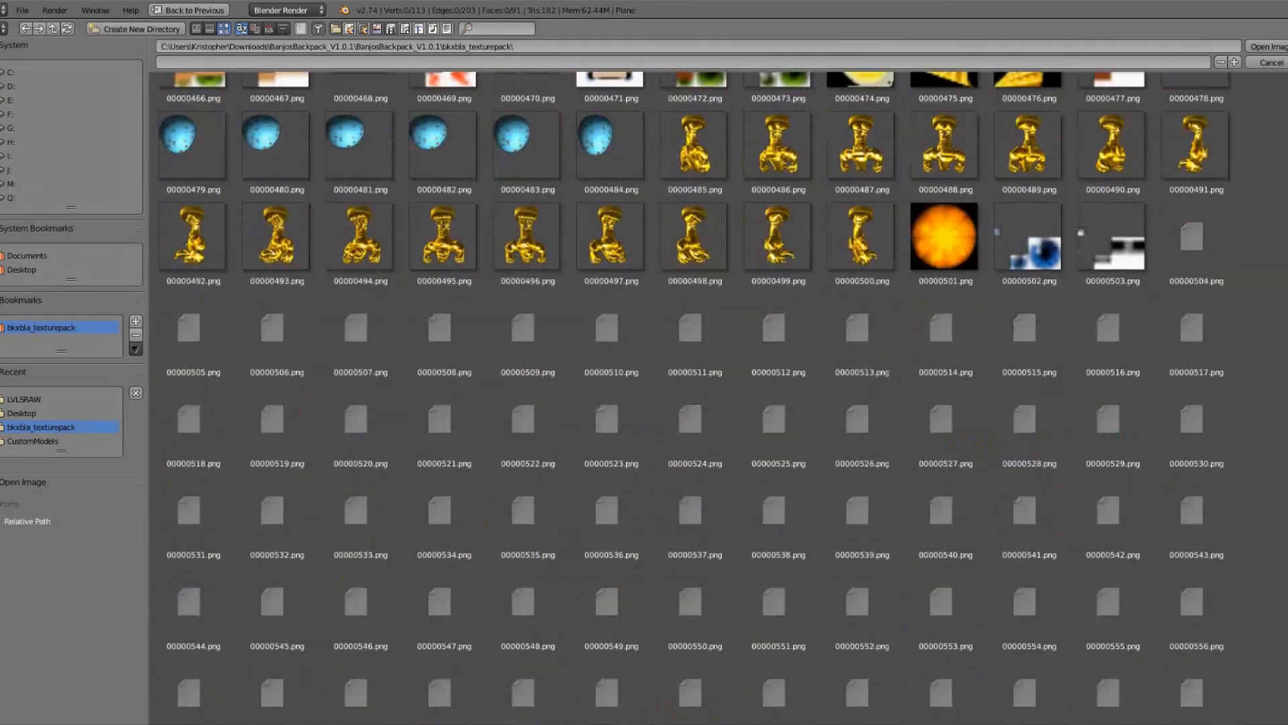
scroll(694, 396, up, 15)
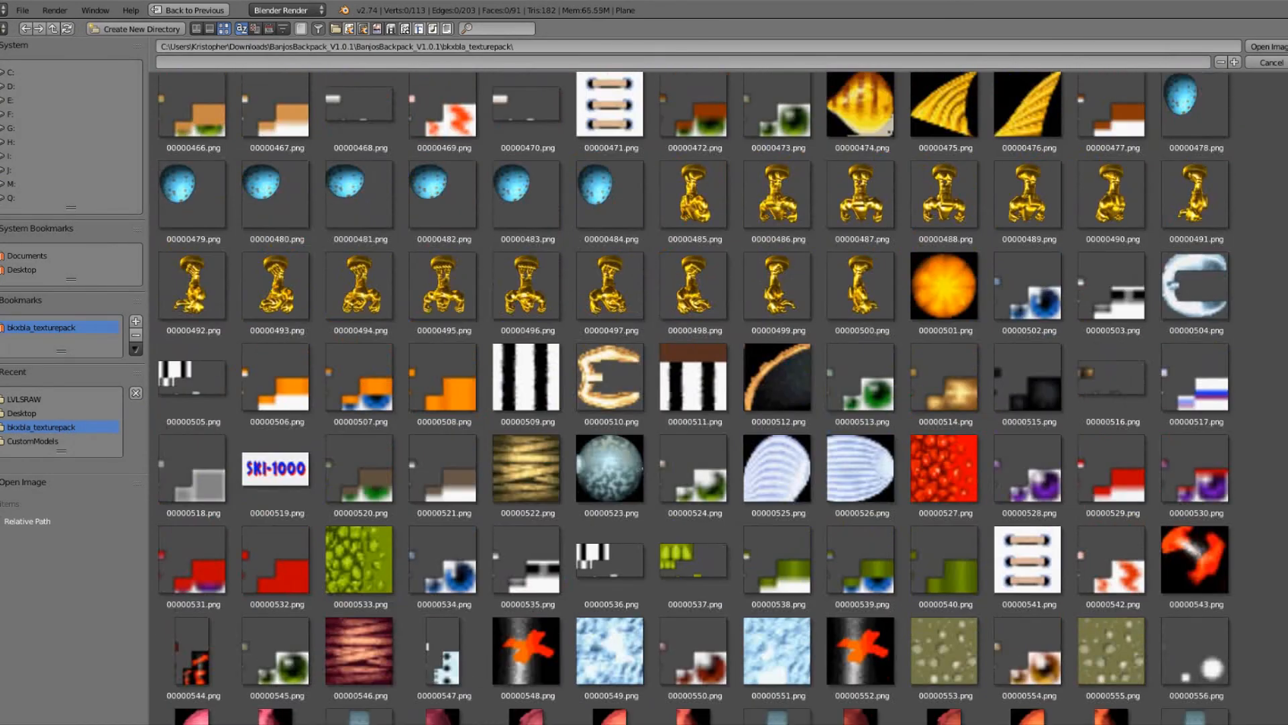
scroll(694, 396, down, 20)
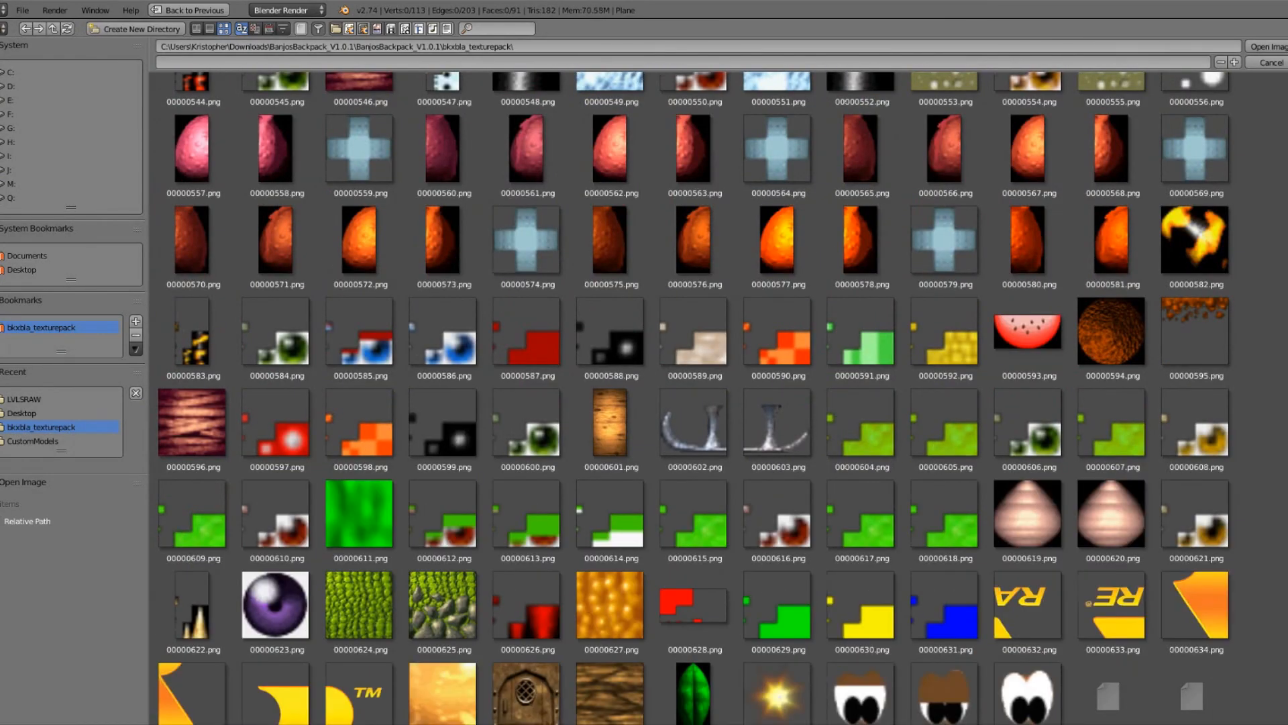
scroll(855, 666, down, 15)
scroll(940, 430, down, 5)
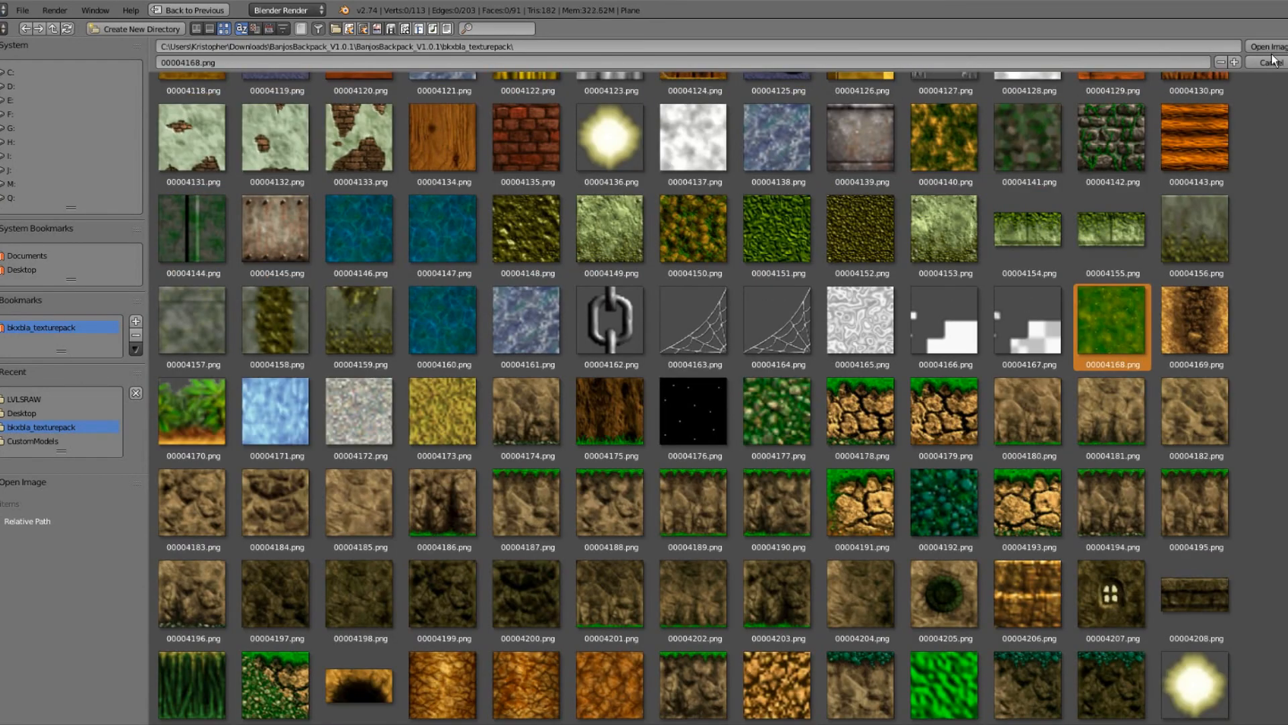
click(1270, 51)
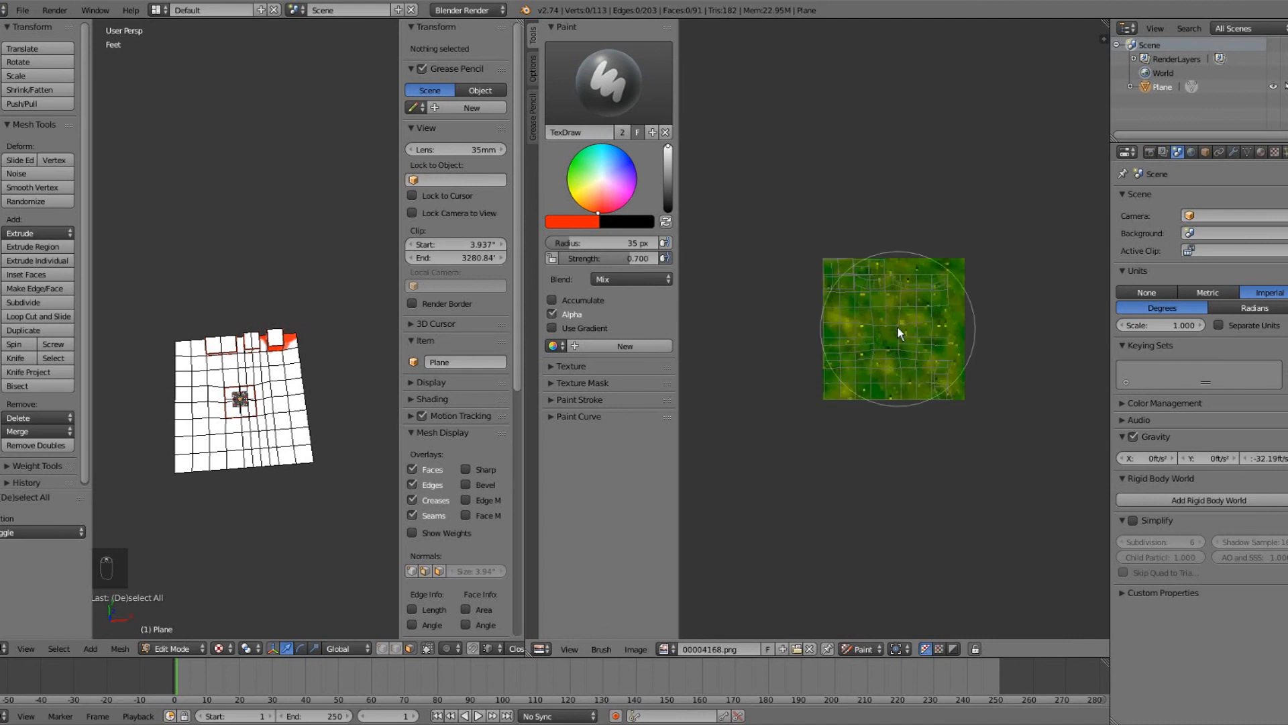
scroll(900, 333, up, 4)
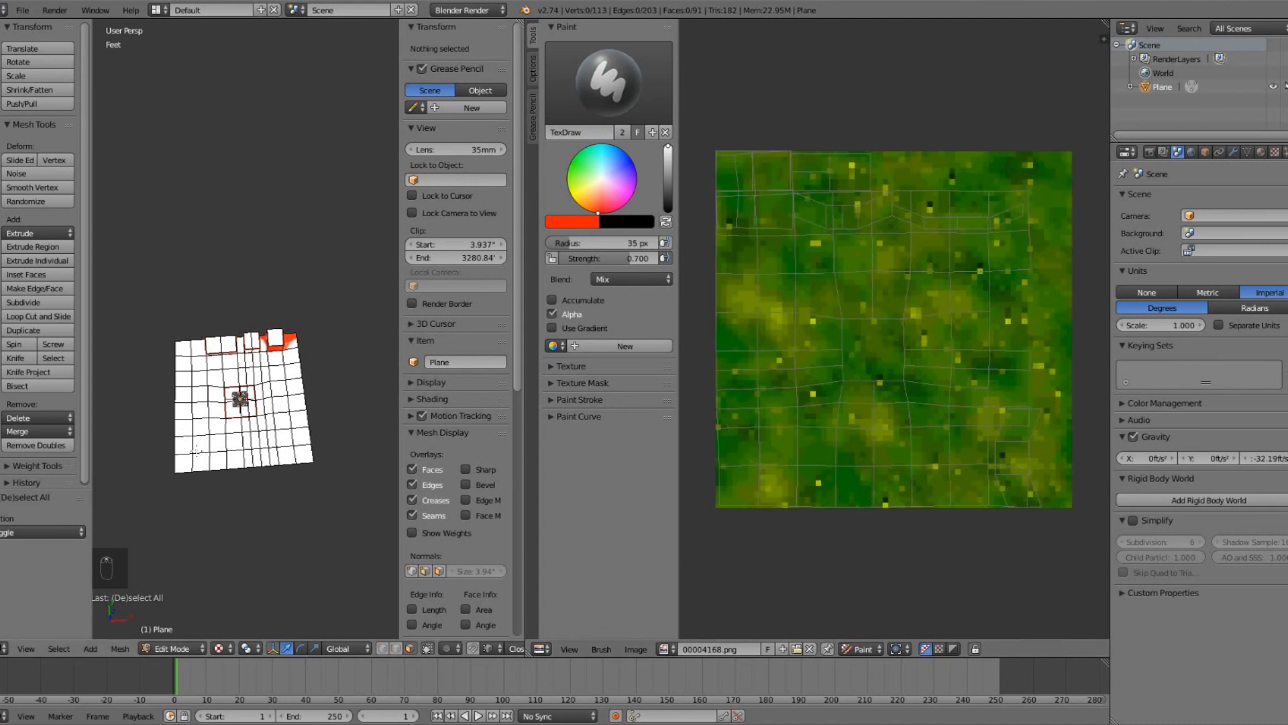
Set the image editor to View mode and select all linked ground faces of the plane within the seams.
click(863, 648)
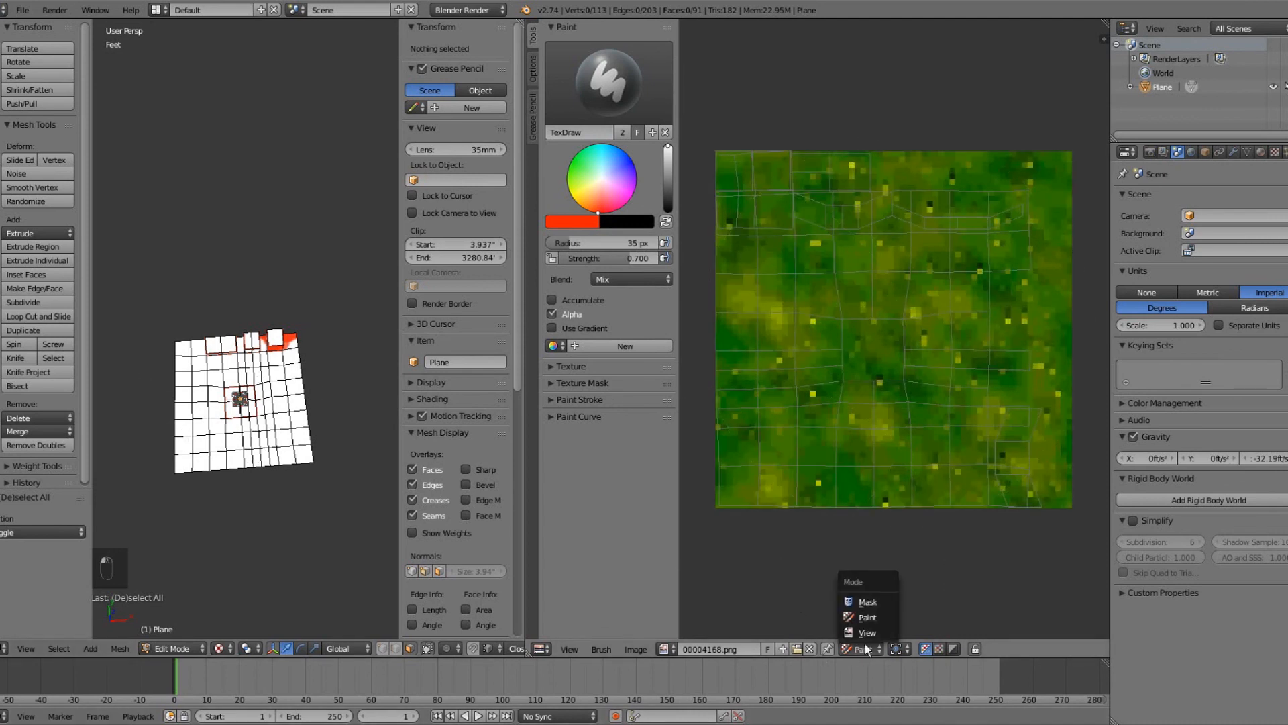
click(866, 627)
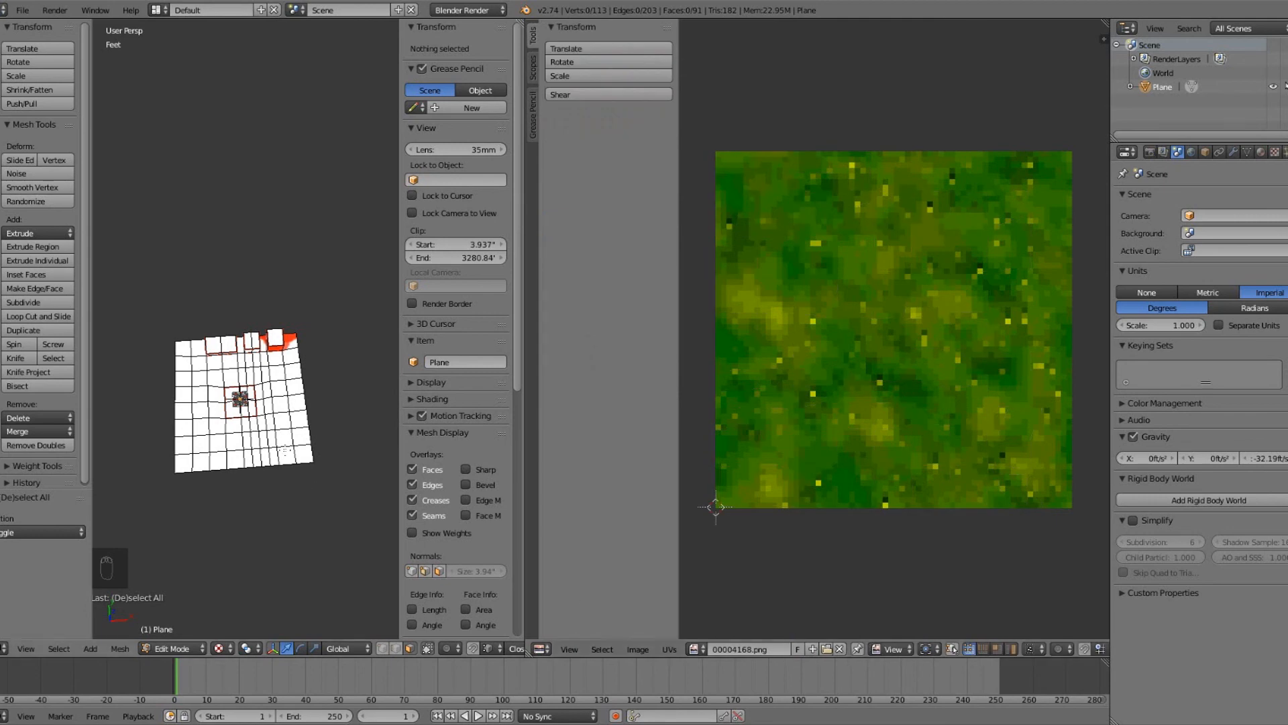
right_click(285, 455)
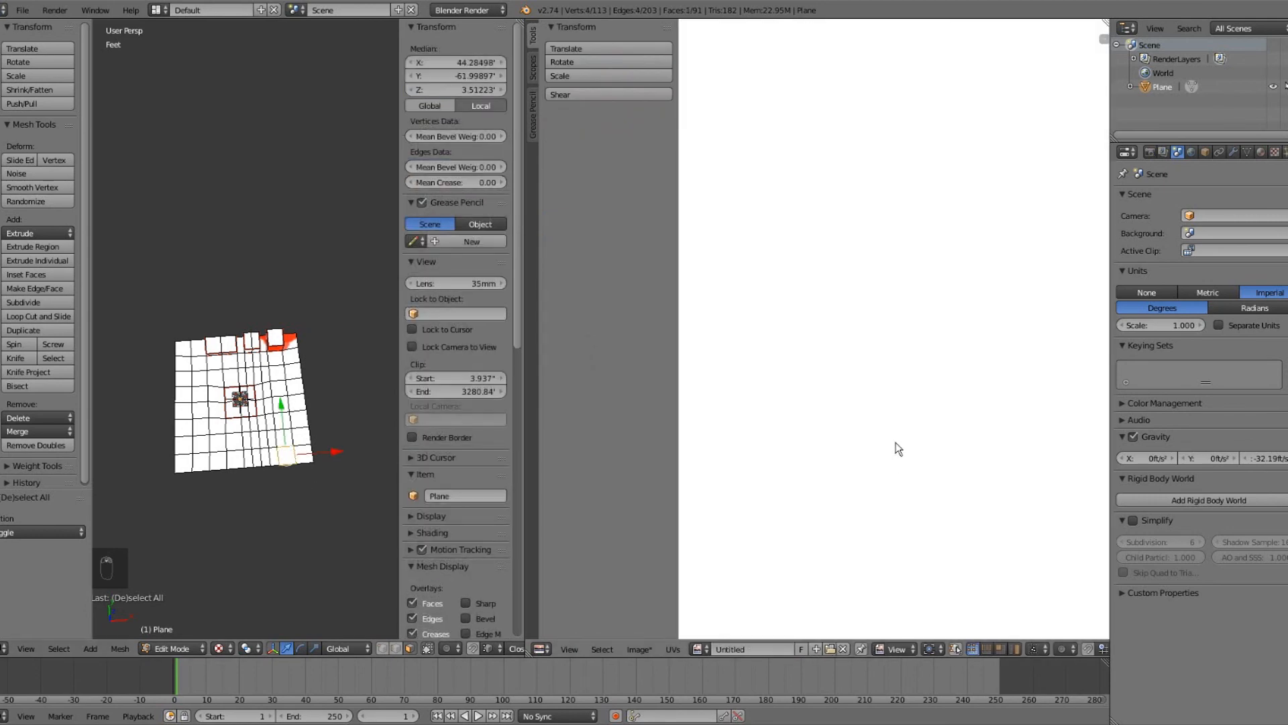
key(Home)
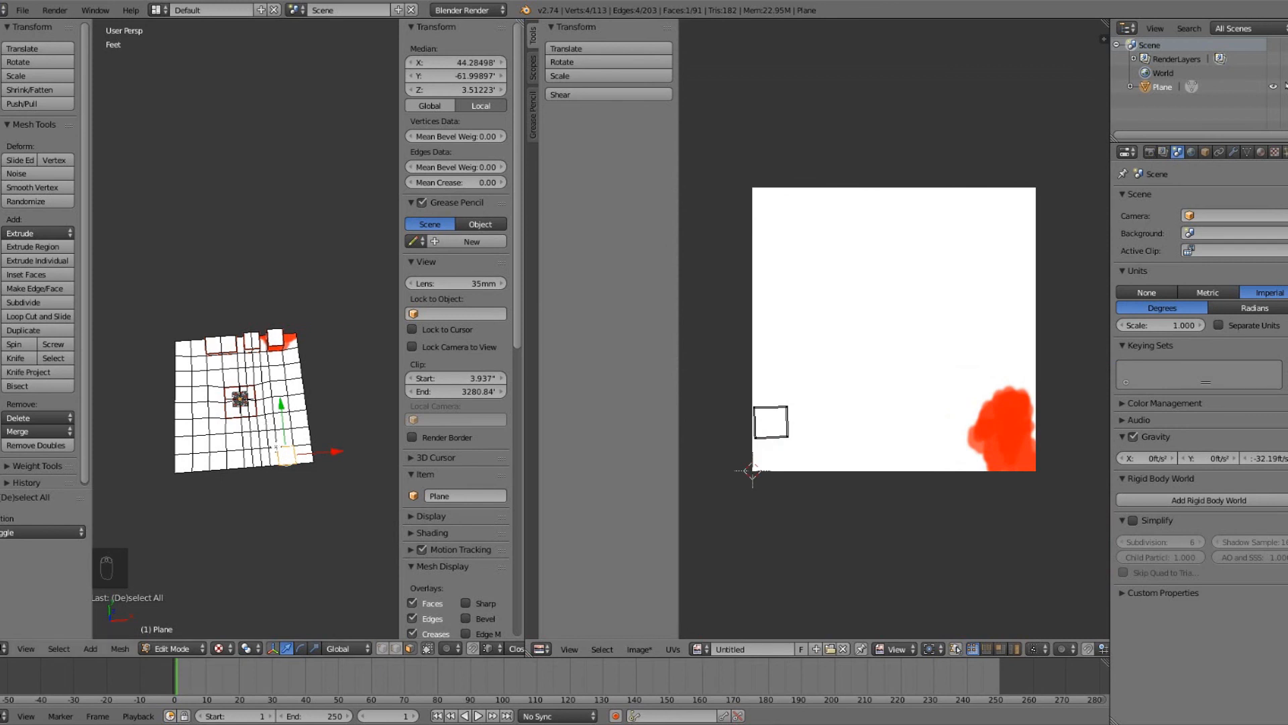
key(l)
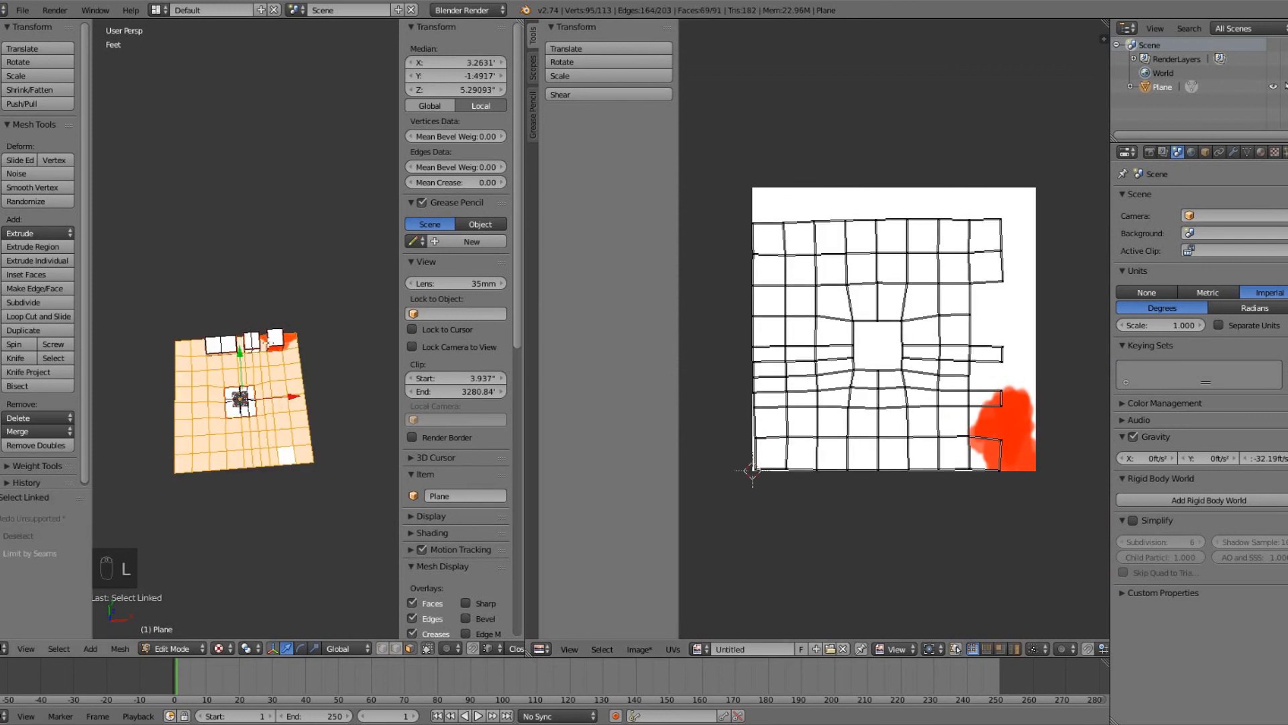
Add the top faces of the three blocks to the selection and assign the image 00004168.png to them.
scroll(248, 426, up, 3)
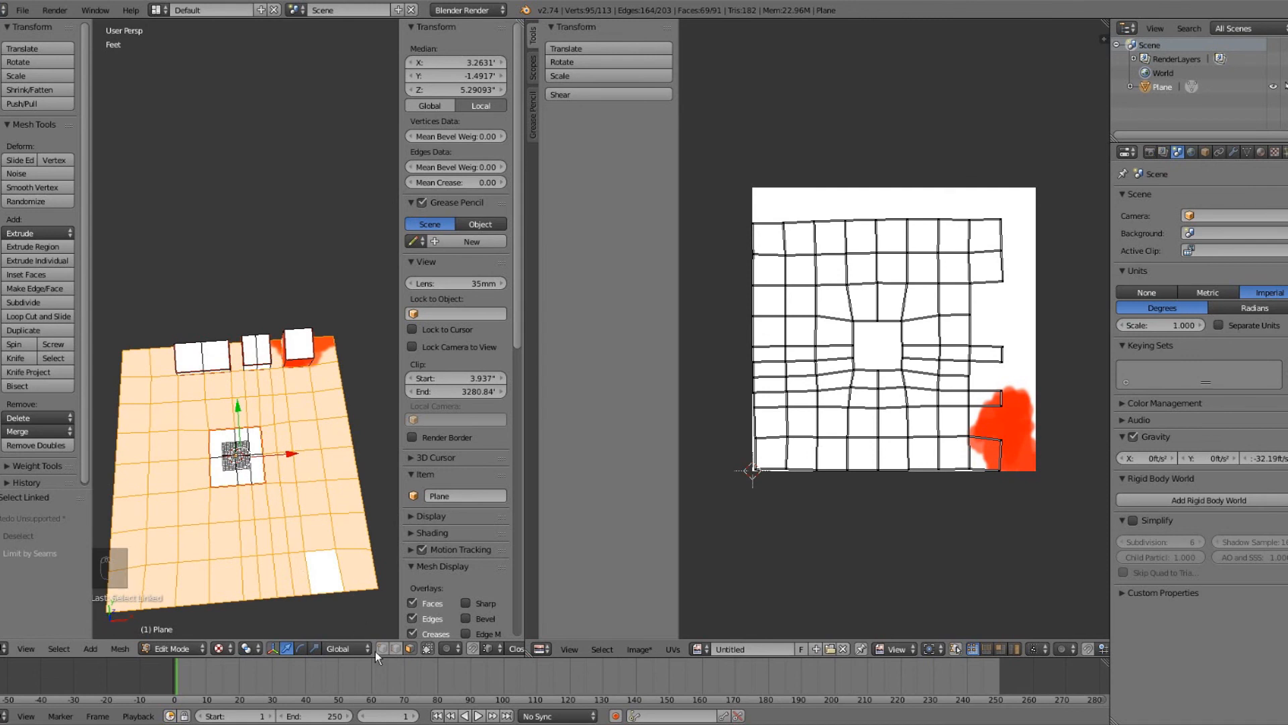
scroll(396, 651, down, 2)
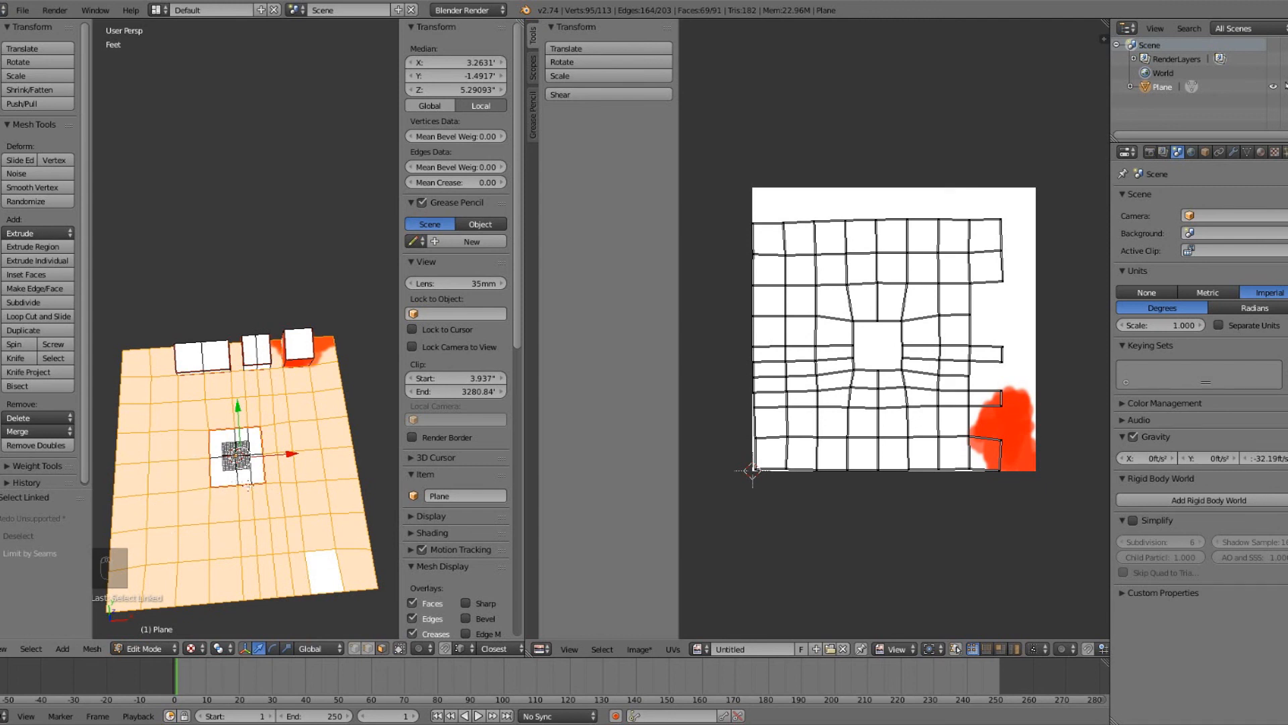
key(l)
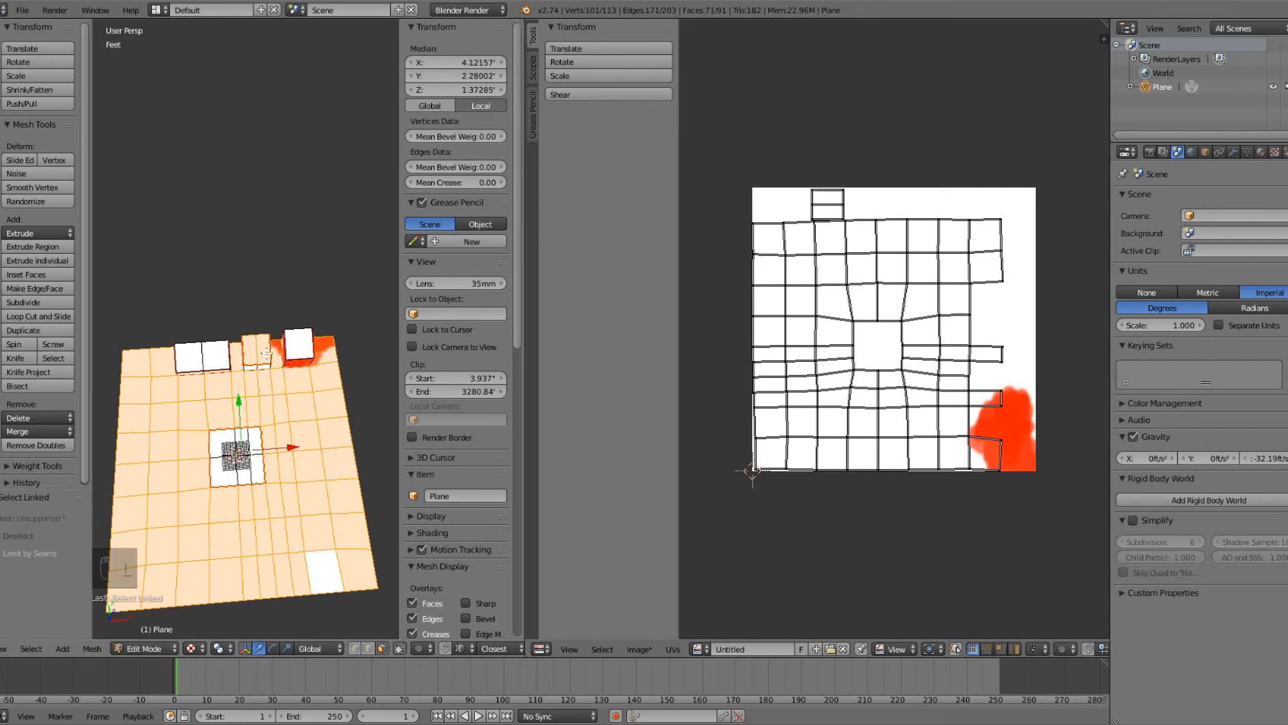
middle_drag(263, 355, 287, 336)
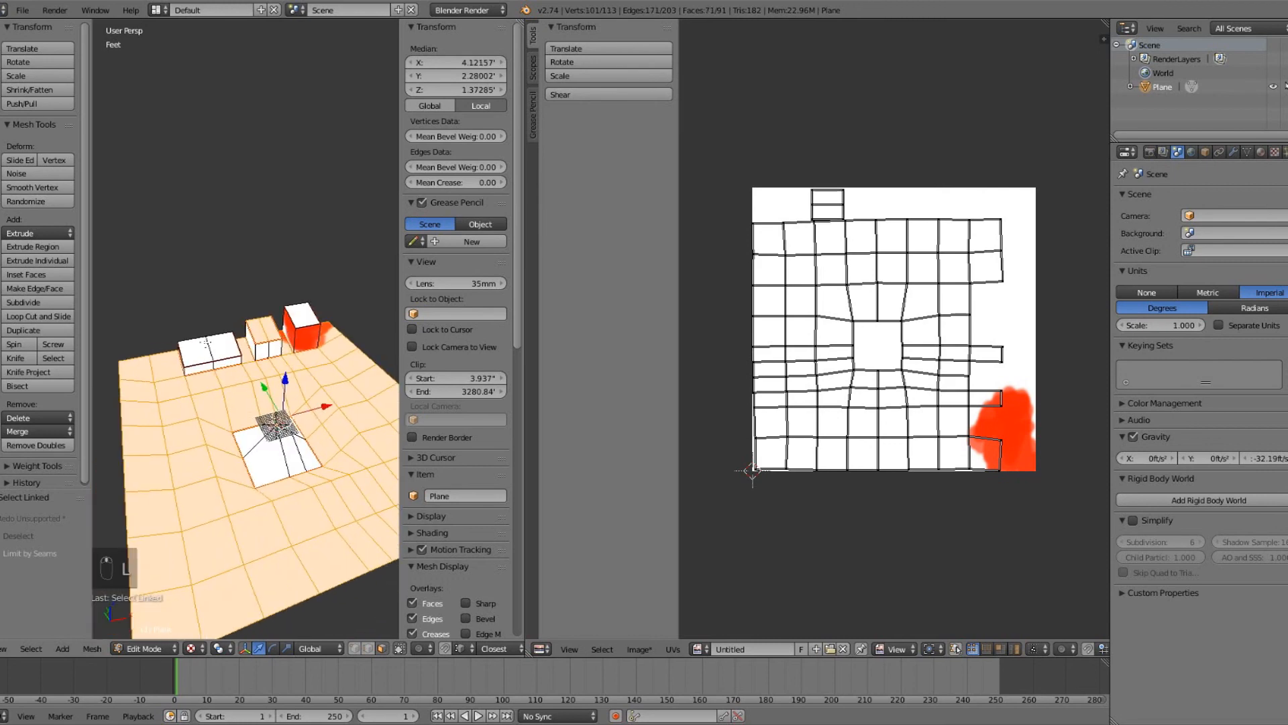
key(l)
key(l)
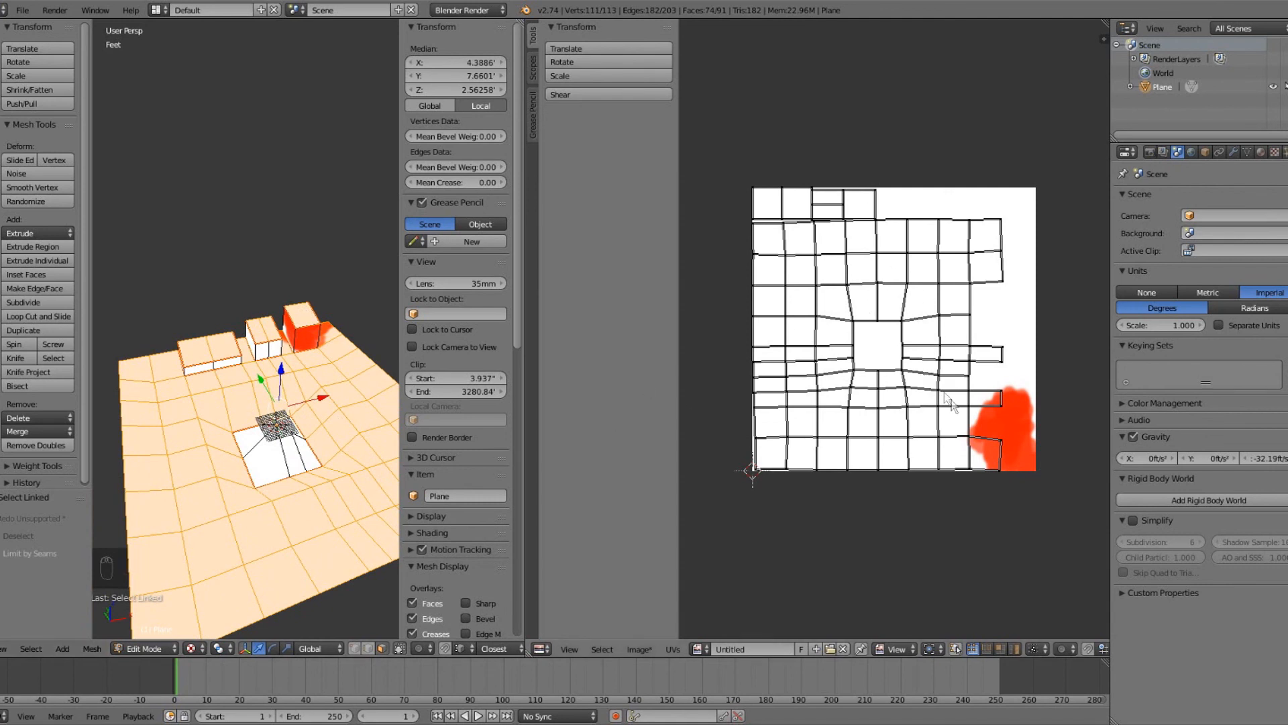
click(702, 648)
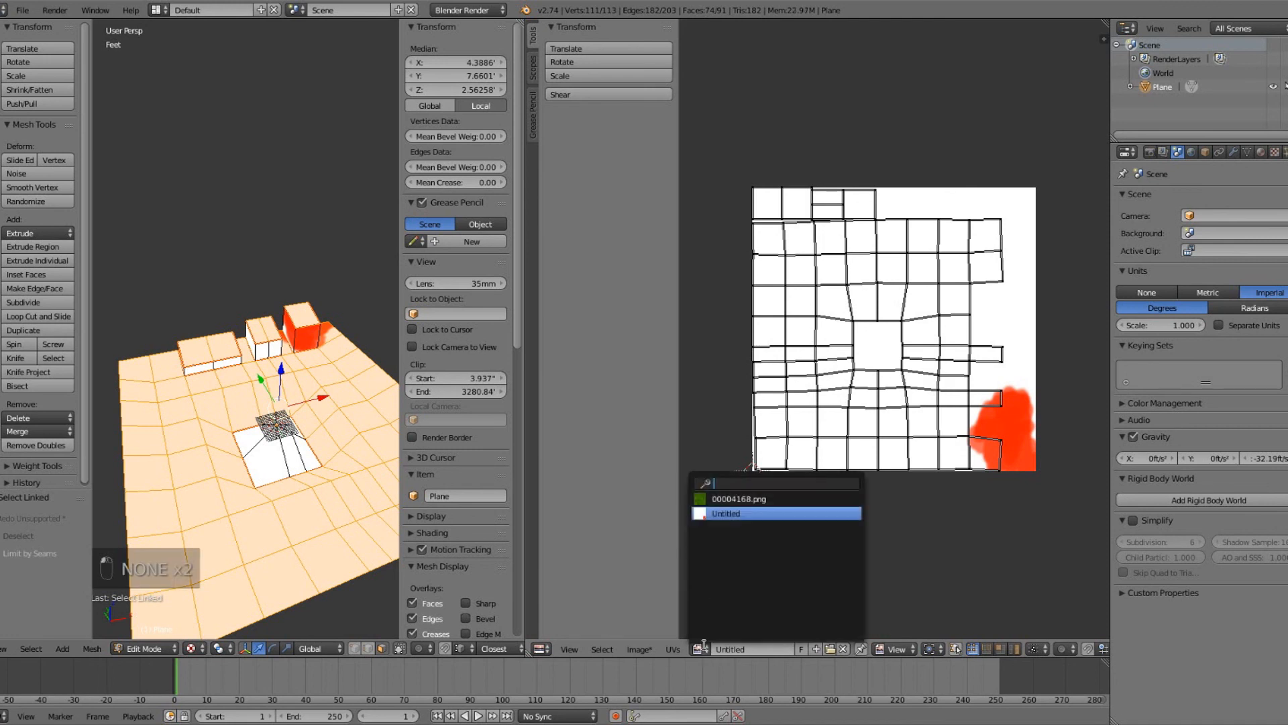
click(708, 498)
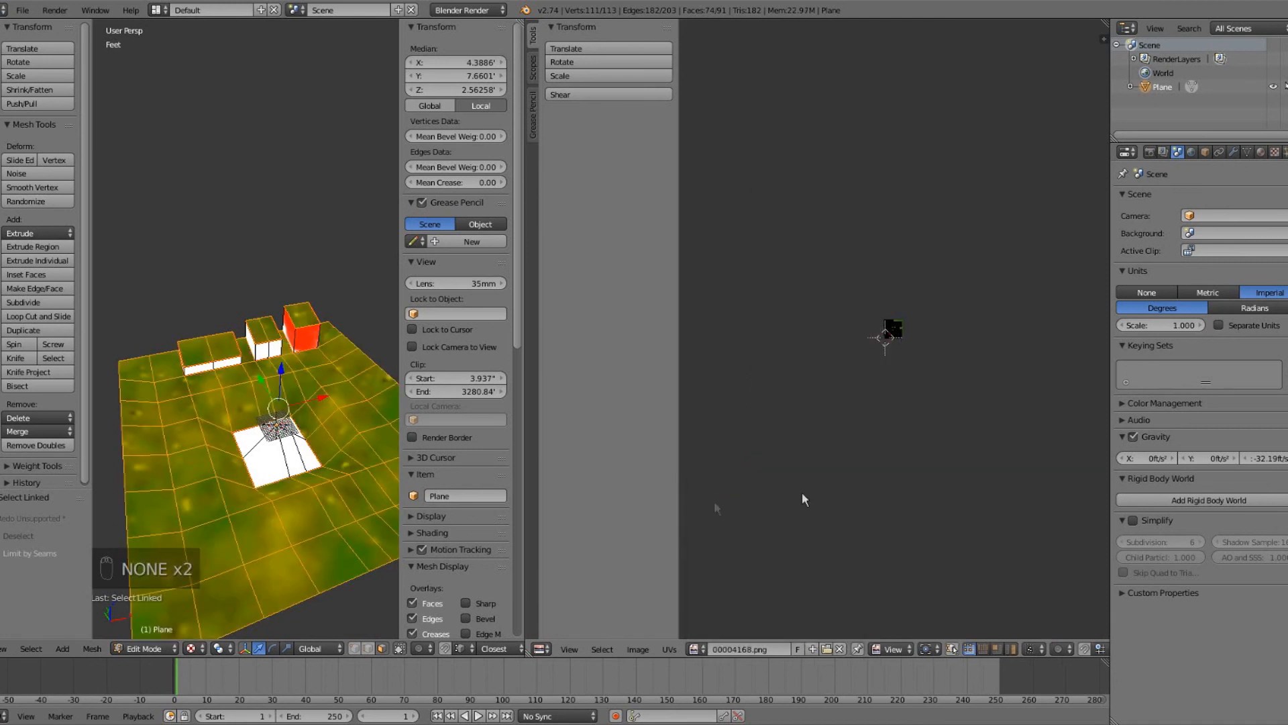
Select all UVs of the grass-textured faces and scale them up by a factor of 7.845.
key(a)
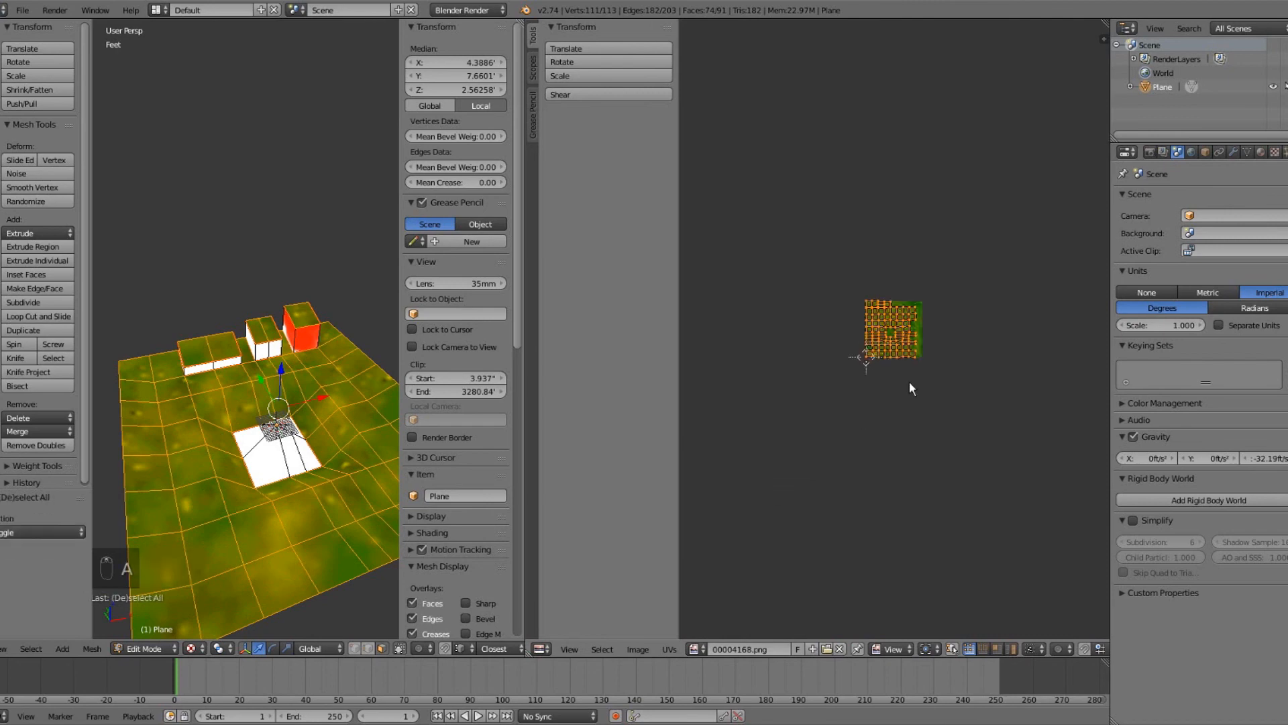
scroll(908, 382, up, 8)
key(s)
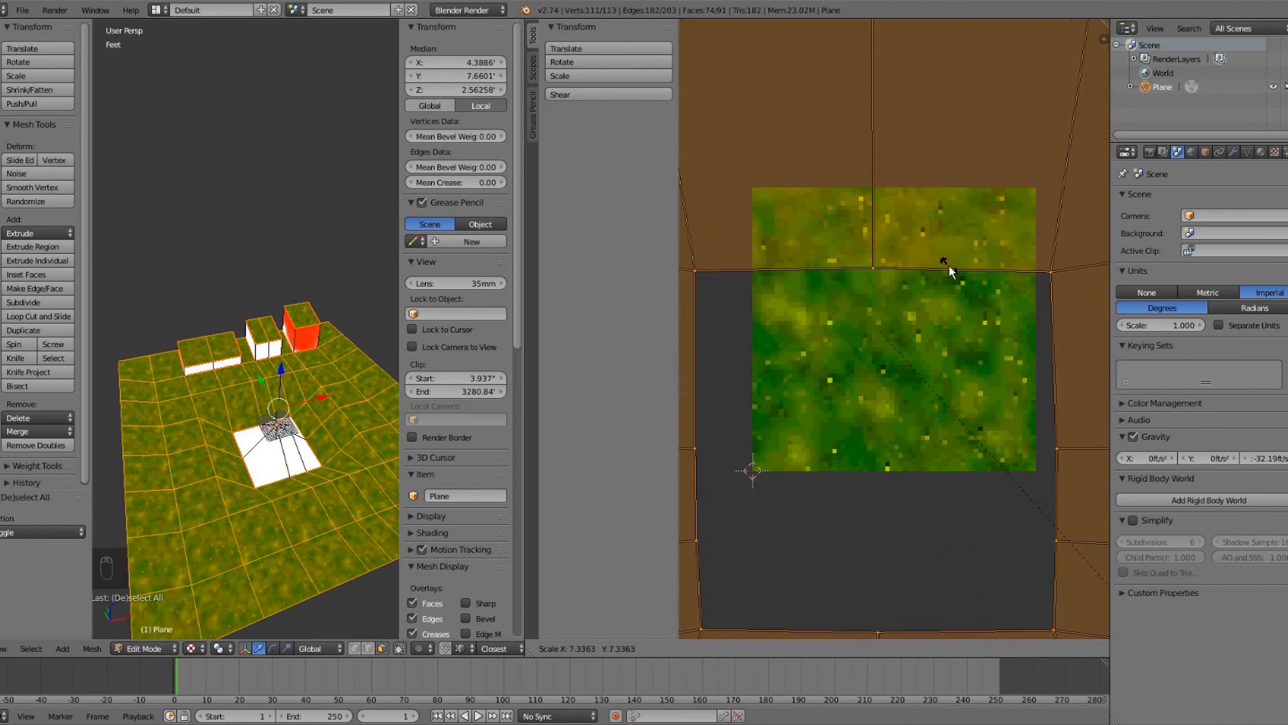
click(958, 326)
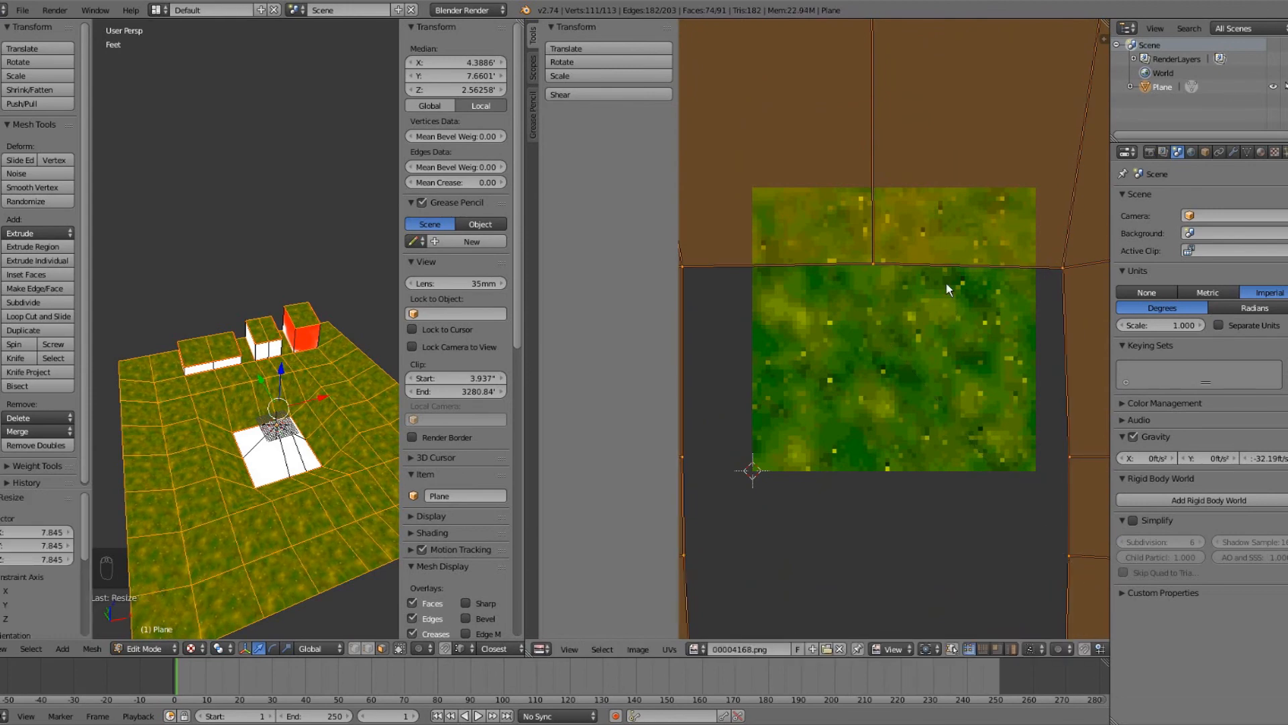
scroll(944, 286, down, 7)
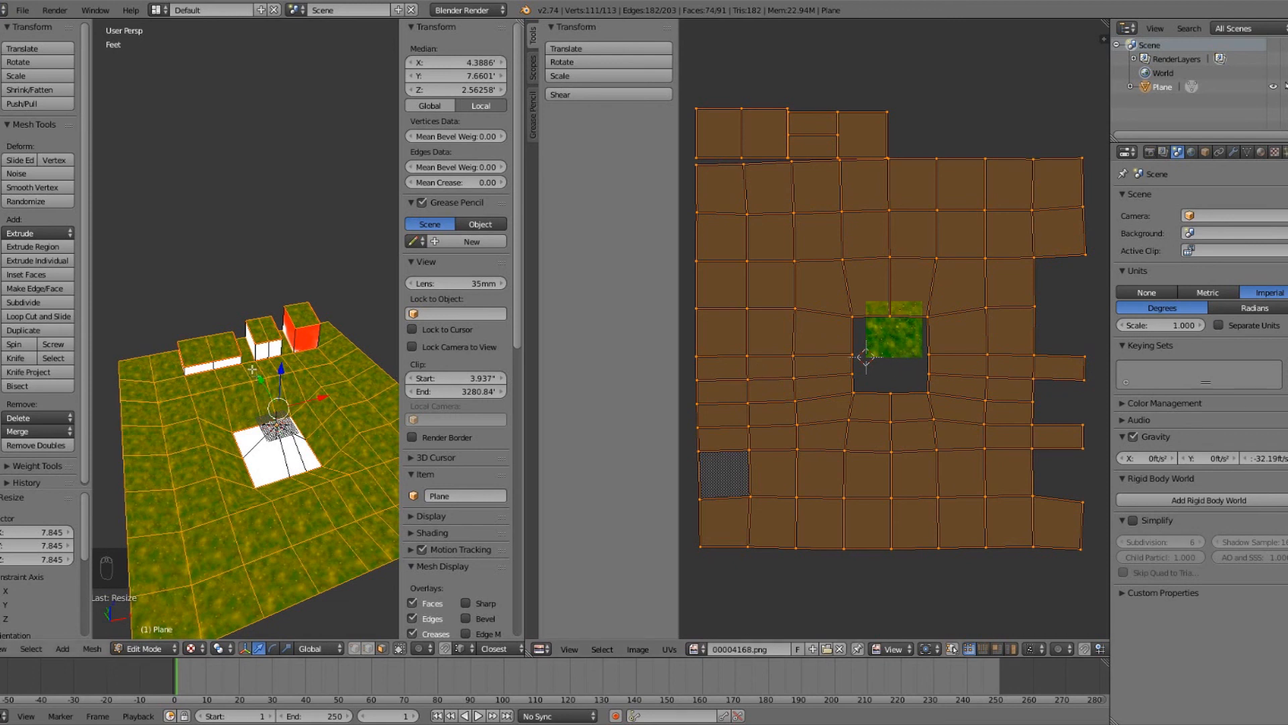
Select the side faces of the three blocks, texture them with 00000176.png and scale their UVs by 2.601.
scroll(256, 376, up, 4)
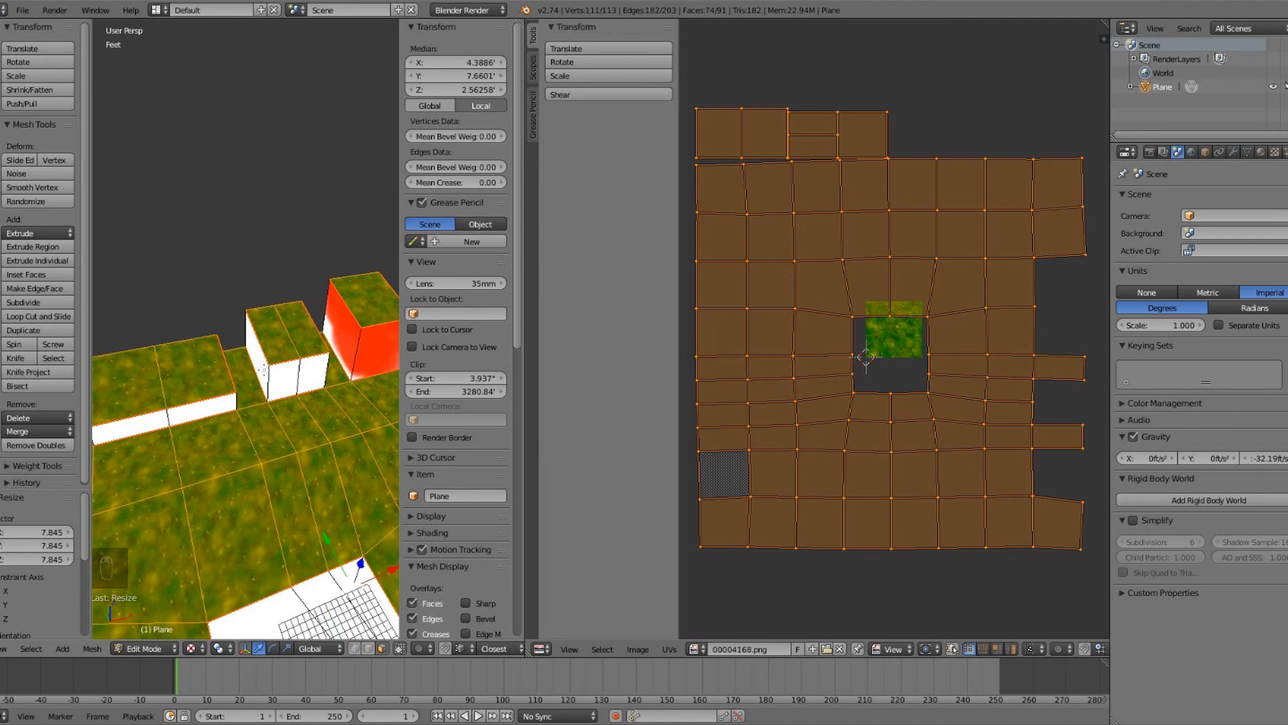
right_click(269, 373)
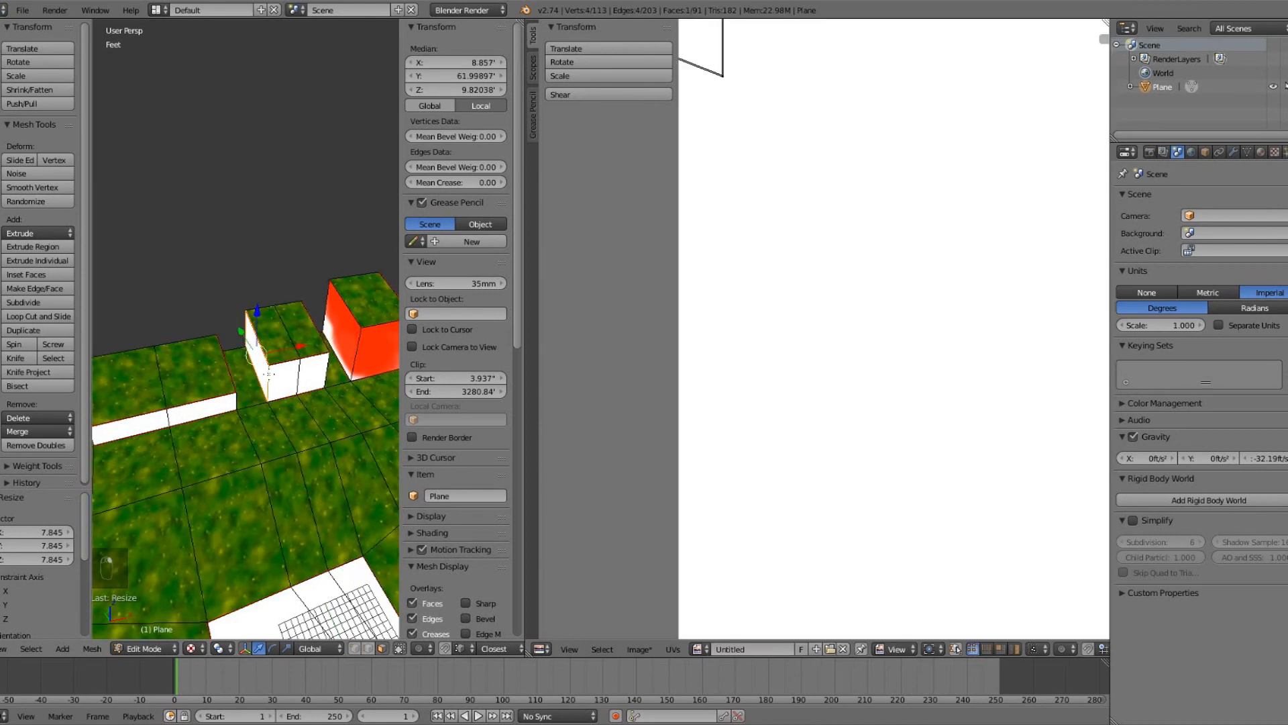
key(l)
key(l)
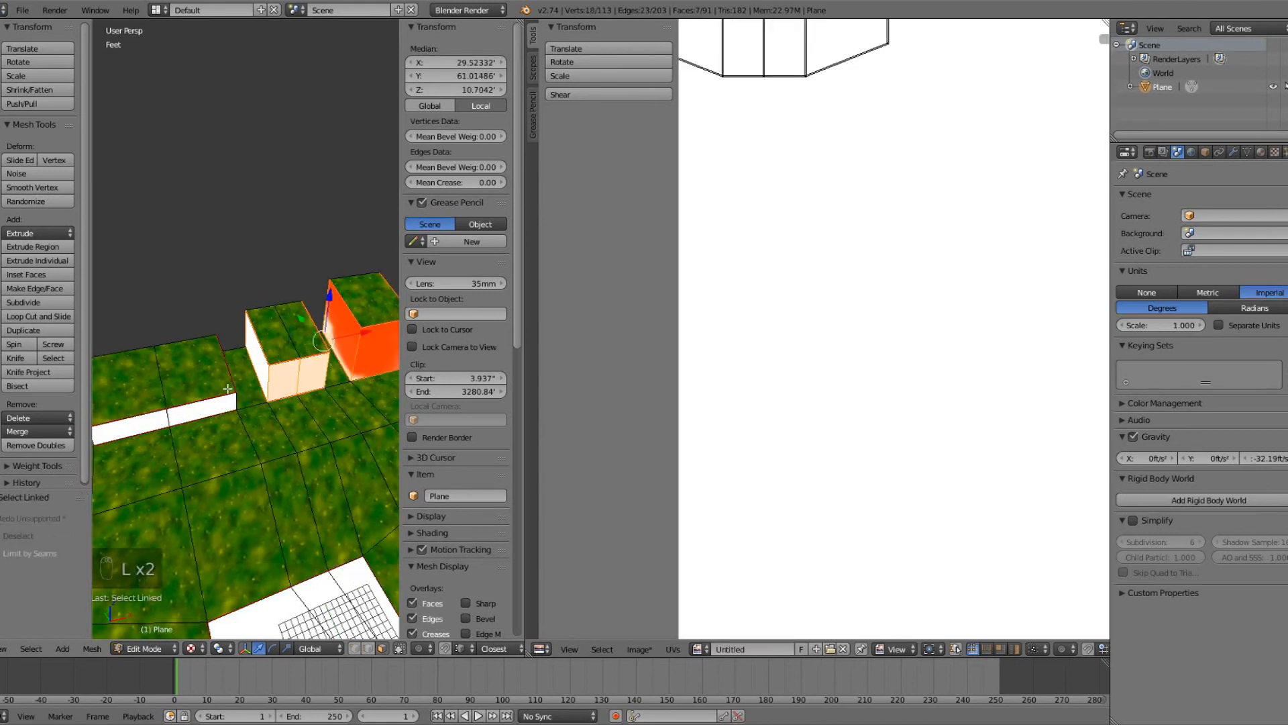
key(l)
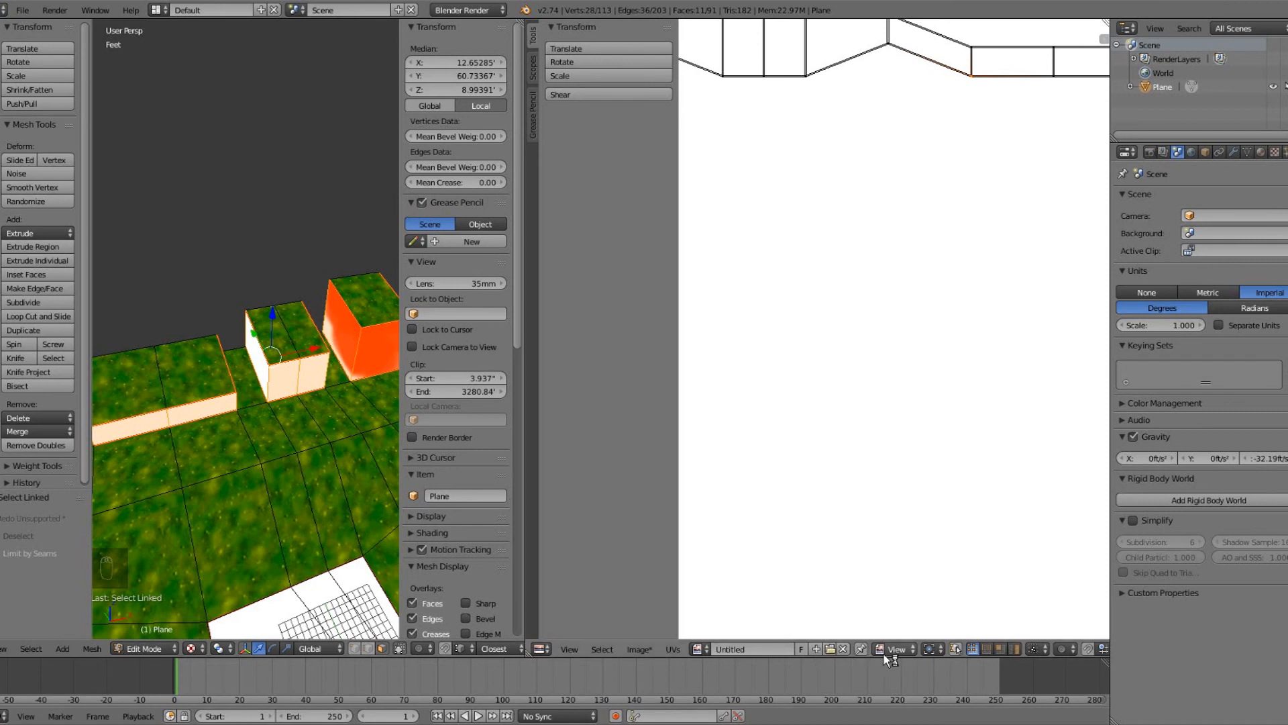
key(ctrl+z)
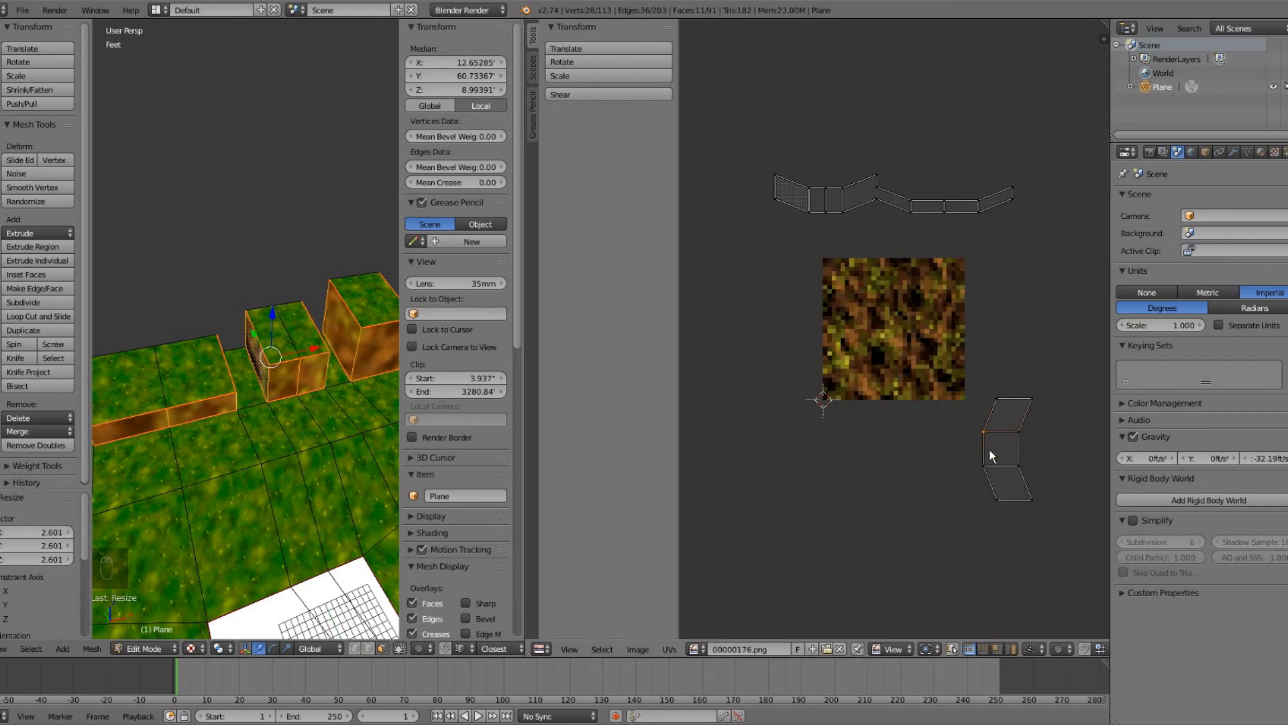
Select the lower linked UV island of the block sides, rotate it by -90° and move it just below the other islands.
key(l)
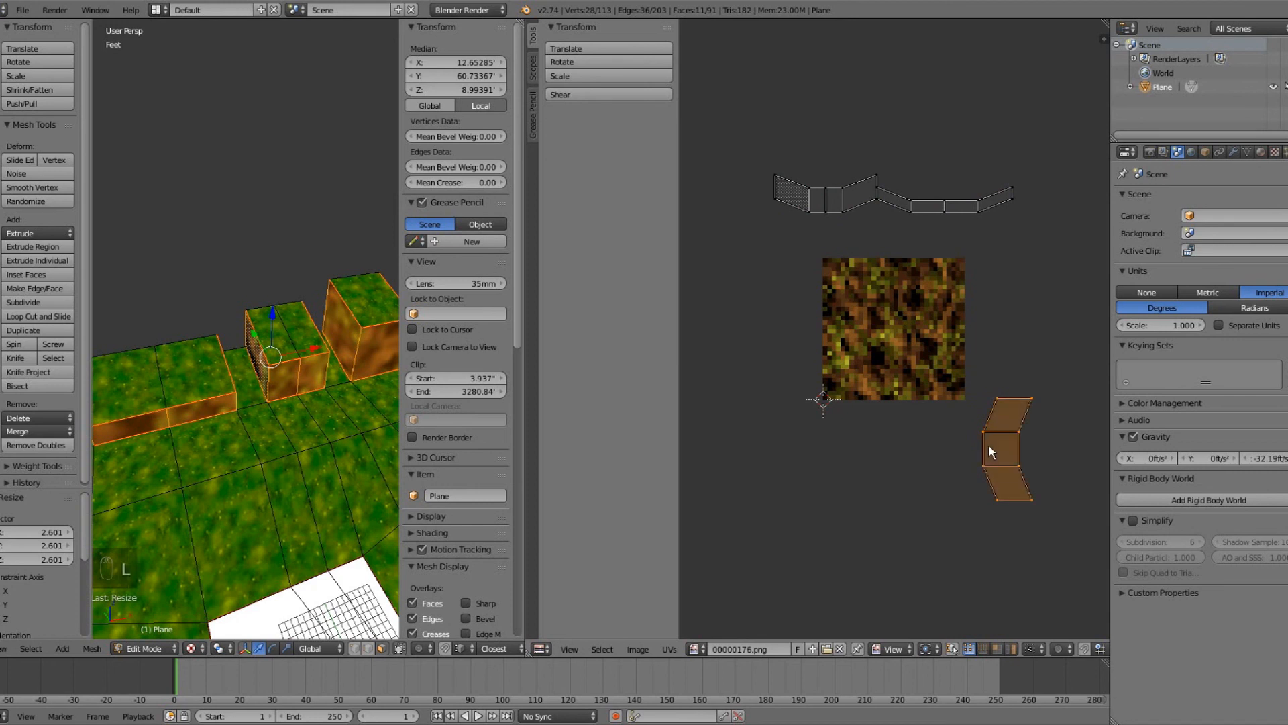
key(r)
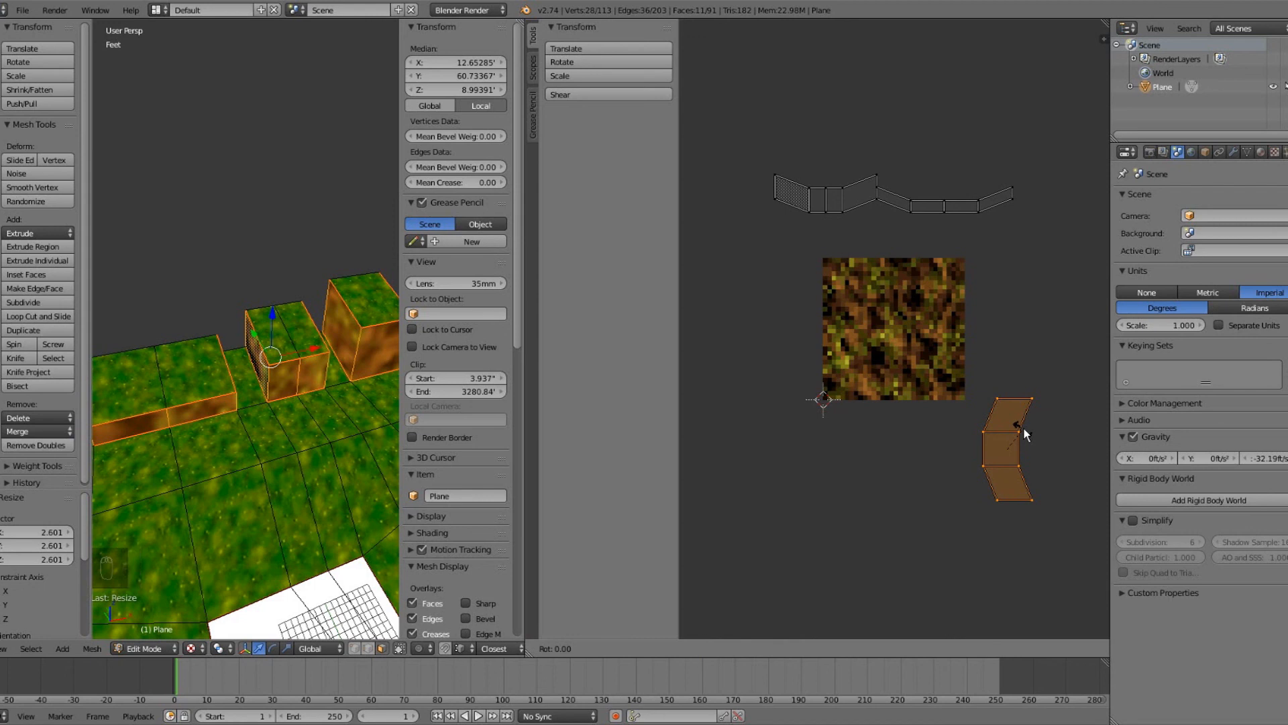
text(90)
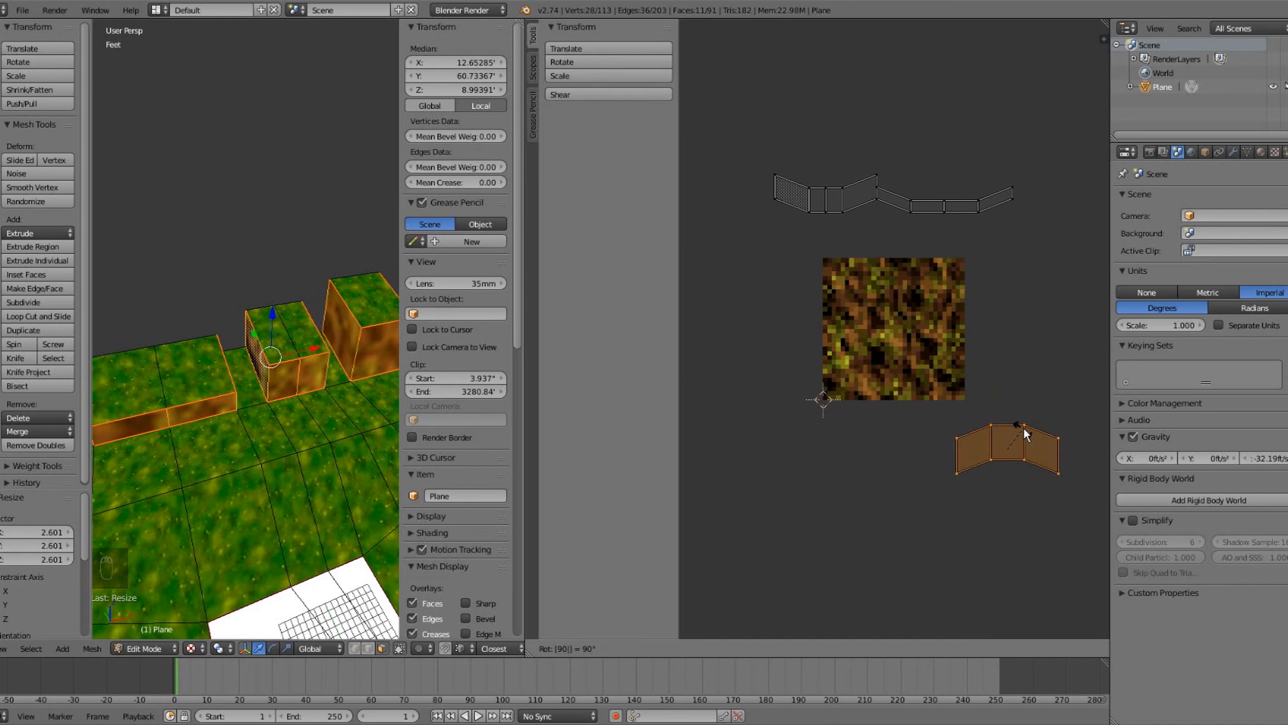
key(minus)
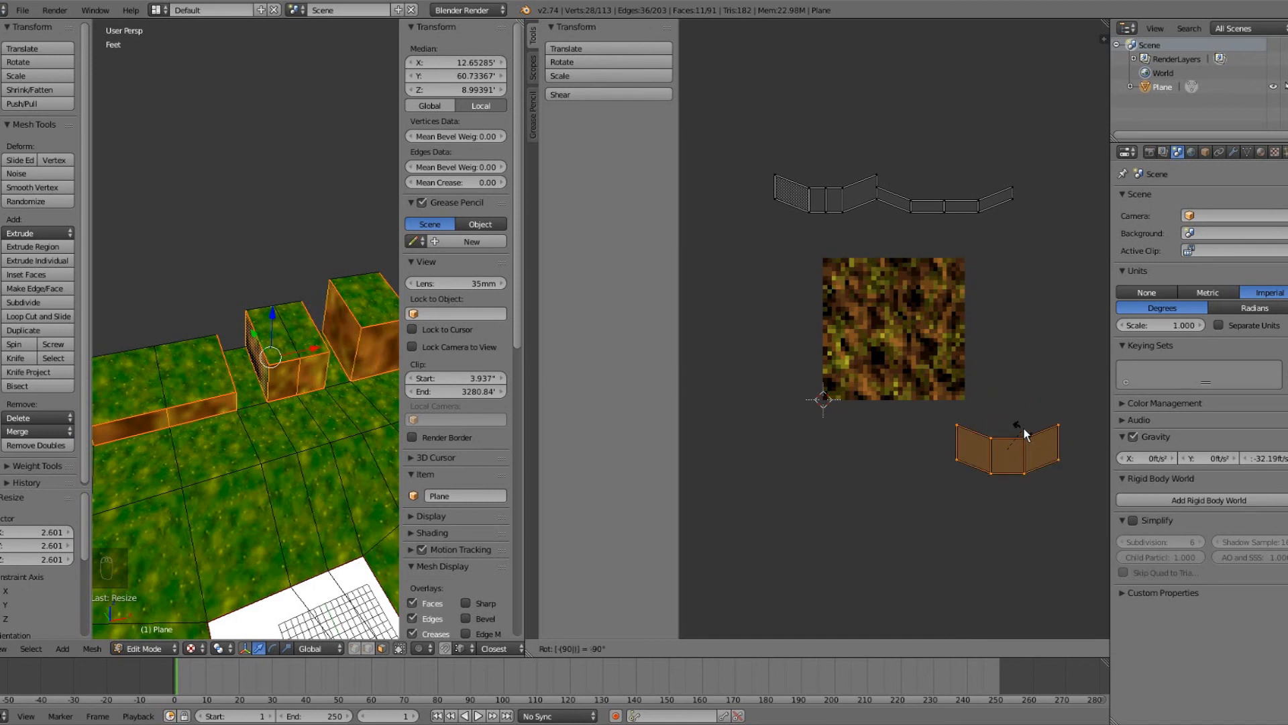
key(Return)
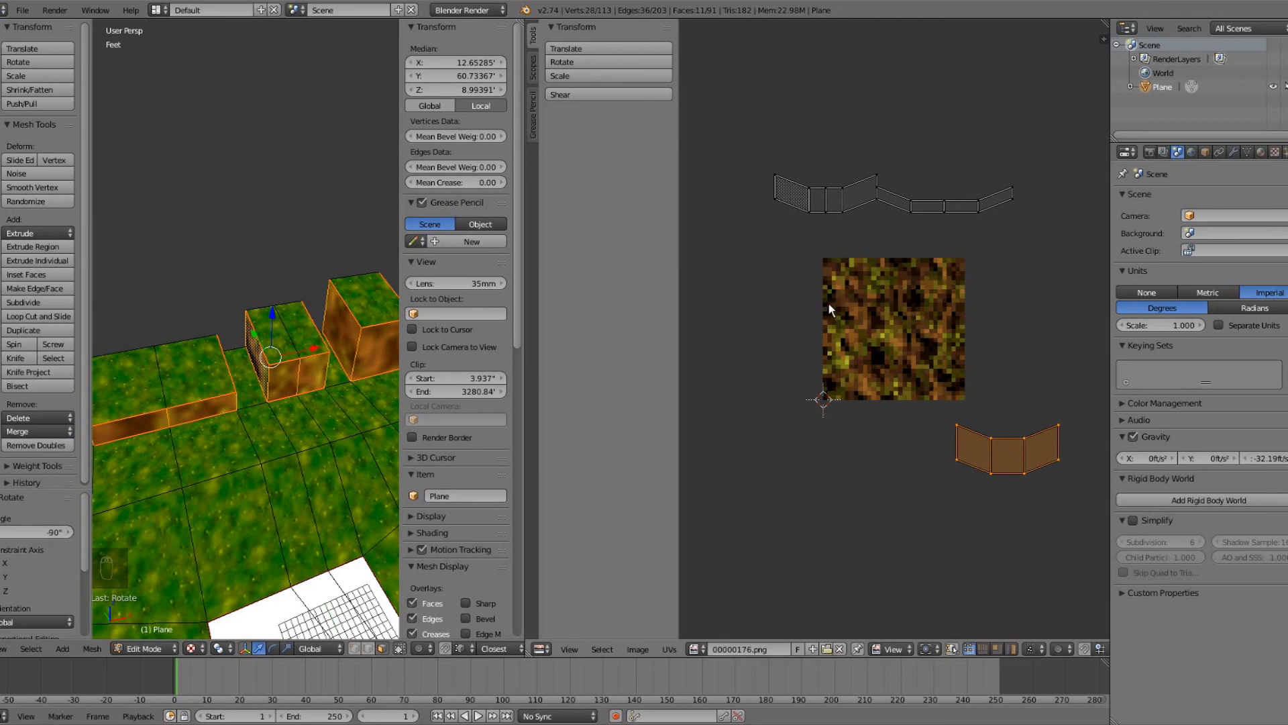
key(g)
click(886, 227)
Select all UVs of the block side faces, scale them up by 4.347 and return to Object Mode.
key(a)
key(a)
key(a)
key(a)
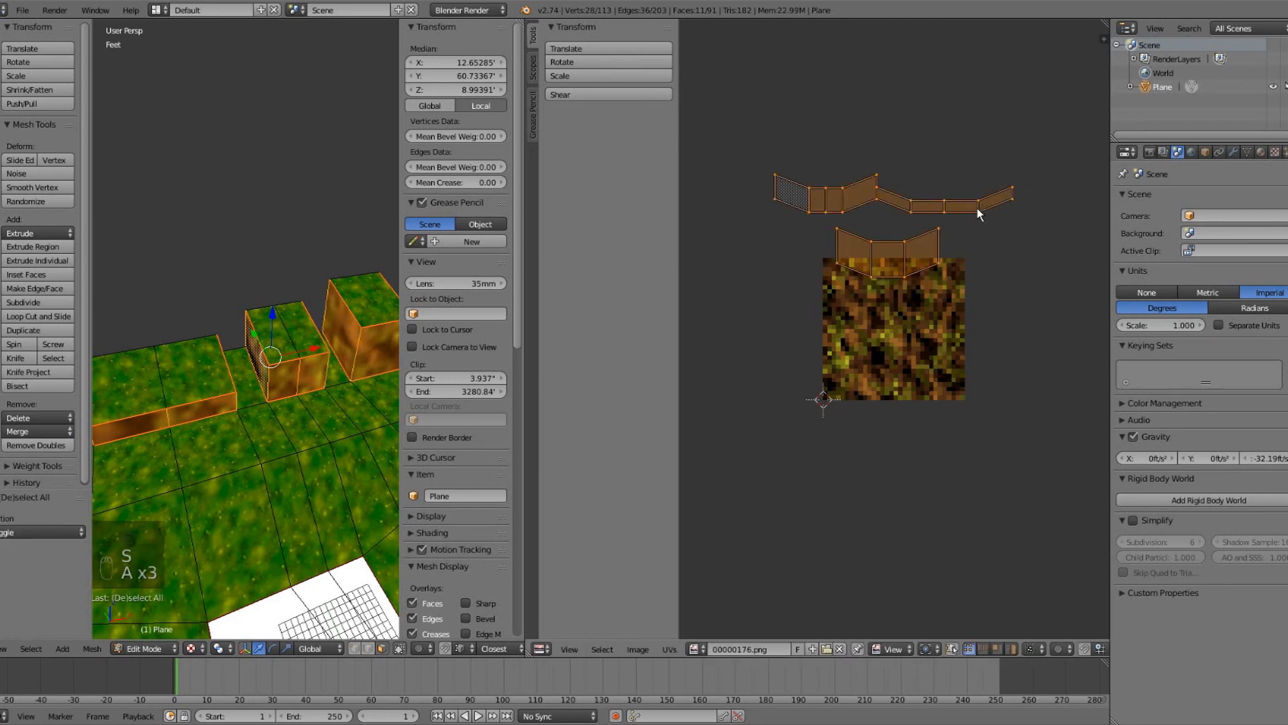
key(s)
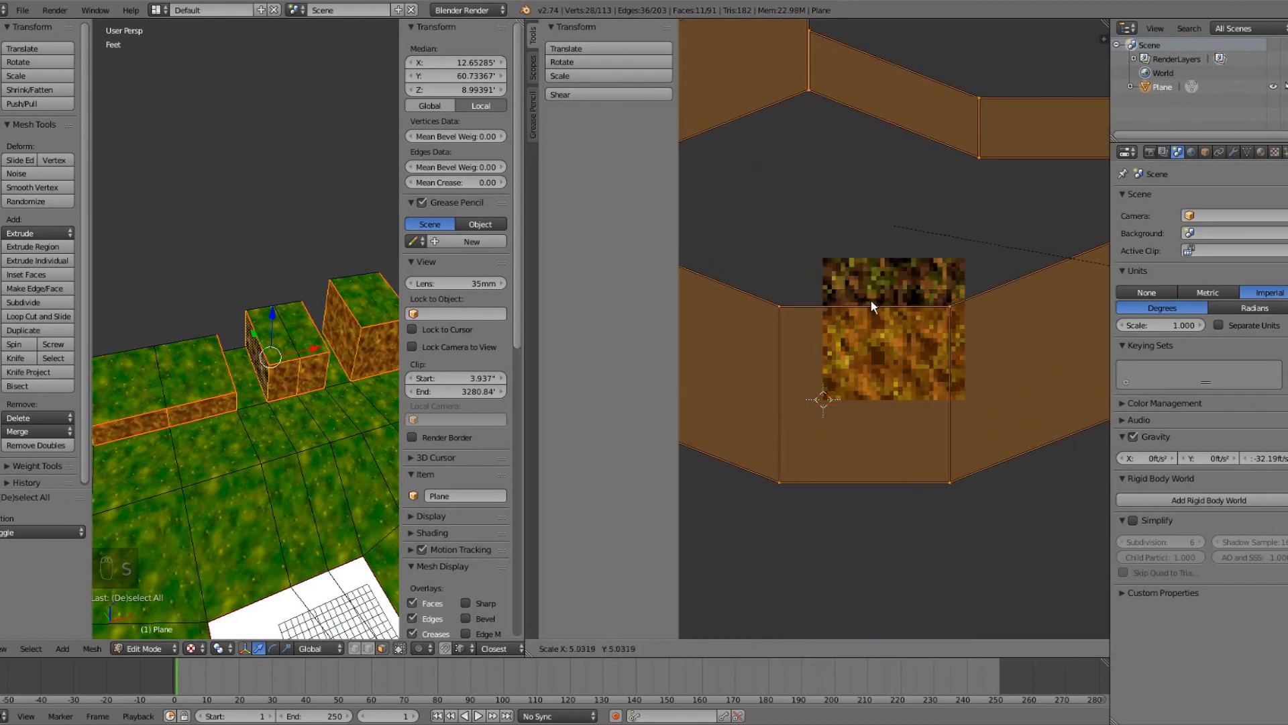
click(819, 304)
key(Tab)
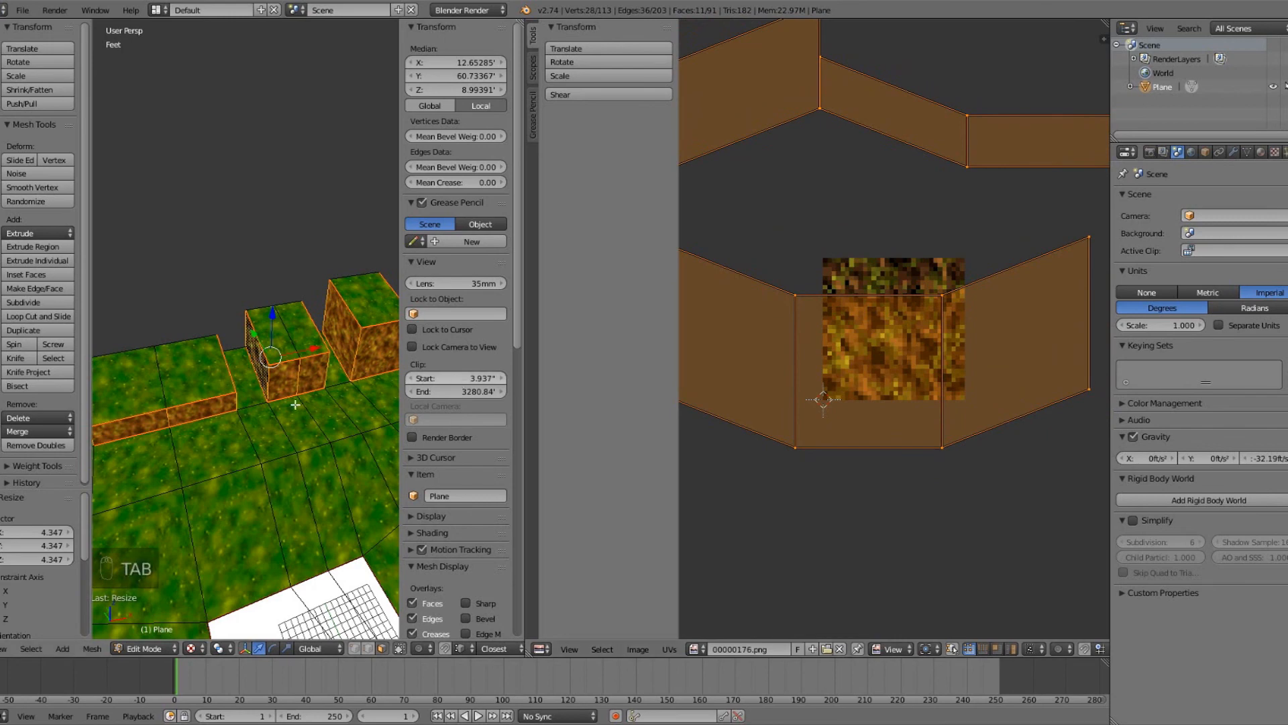
key(Tab)
middle_drag(280, 404, 216, 428)
scroll(189, 386, down, 4)
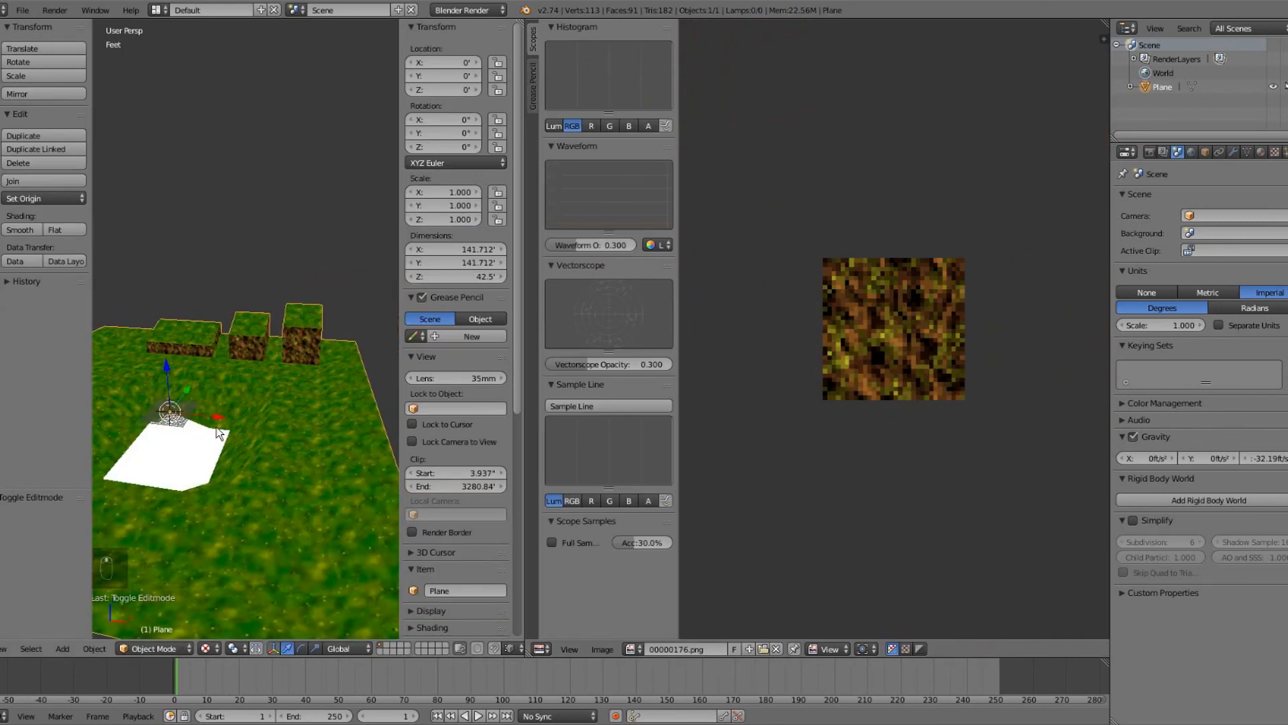
Select the linked white faces of the patch in the ground's centre and texture them with 00000286.png.
key(Tab)
key(l)
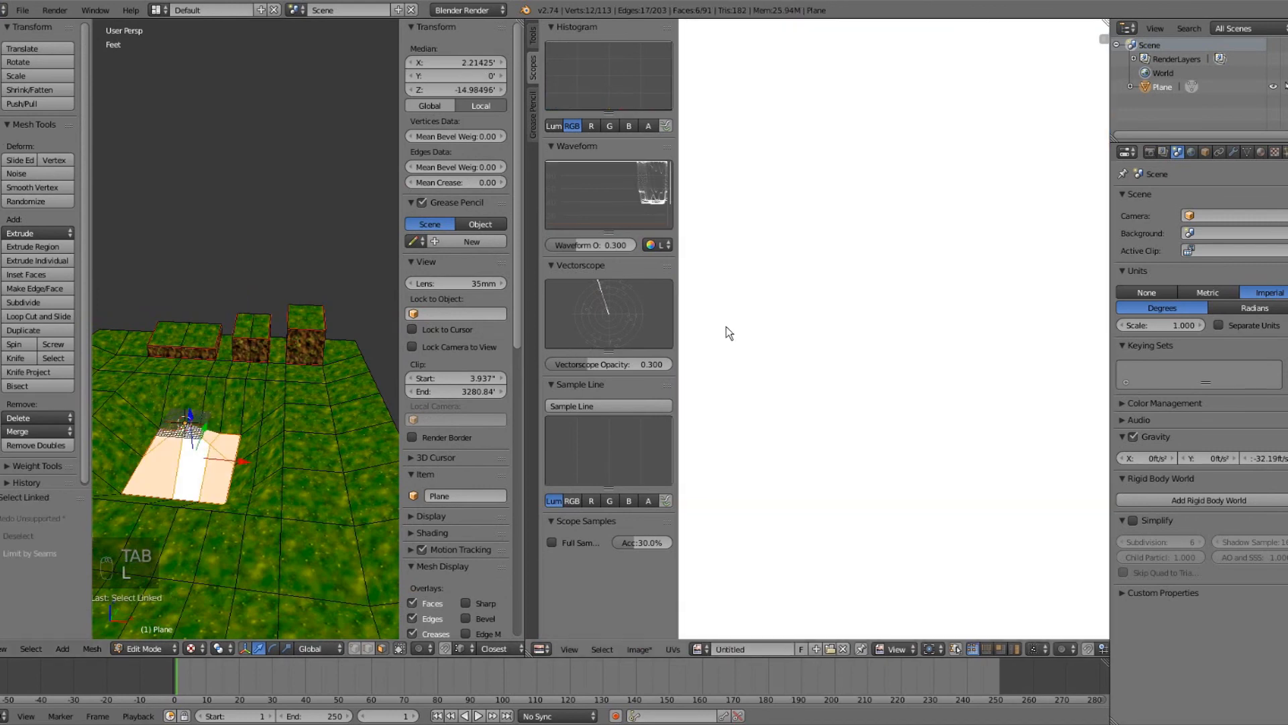
key(Tab)
middle_drag(244, 427, 225, 484)
scroll(220, 412, up, 5)
scroll(270, 420, down, 5)
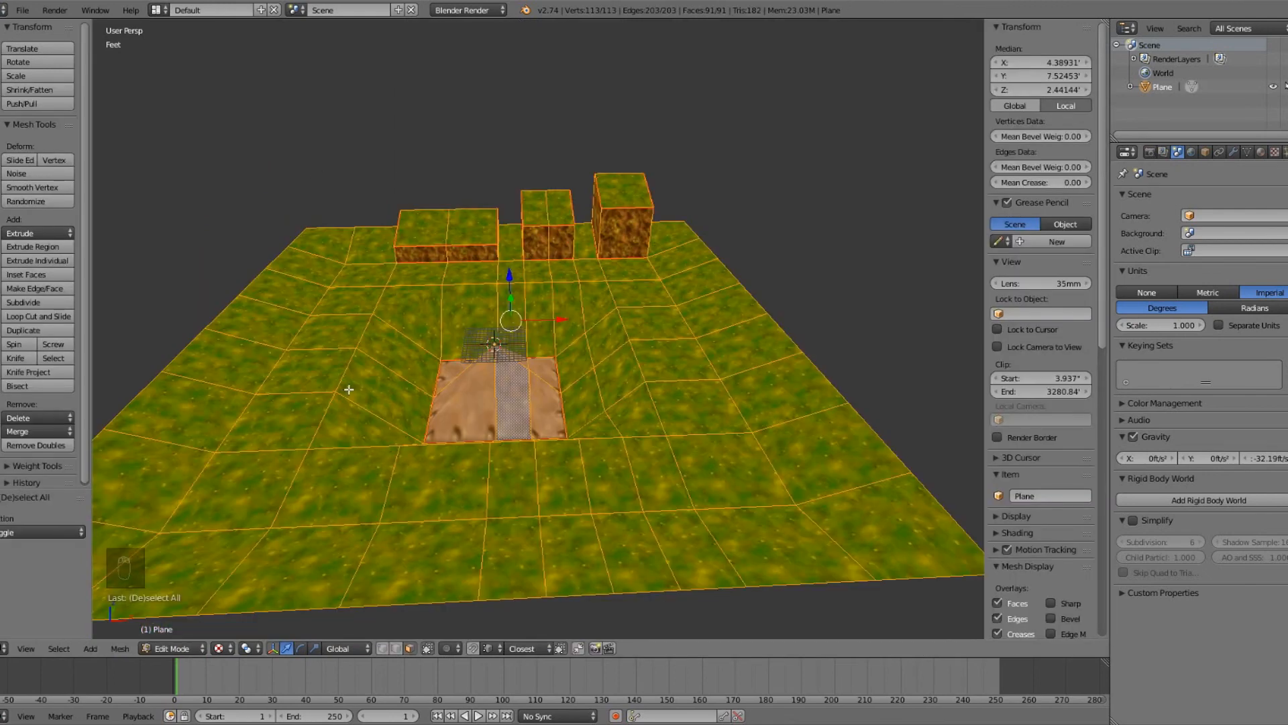
key(Tab)
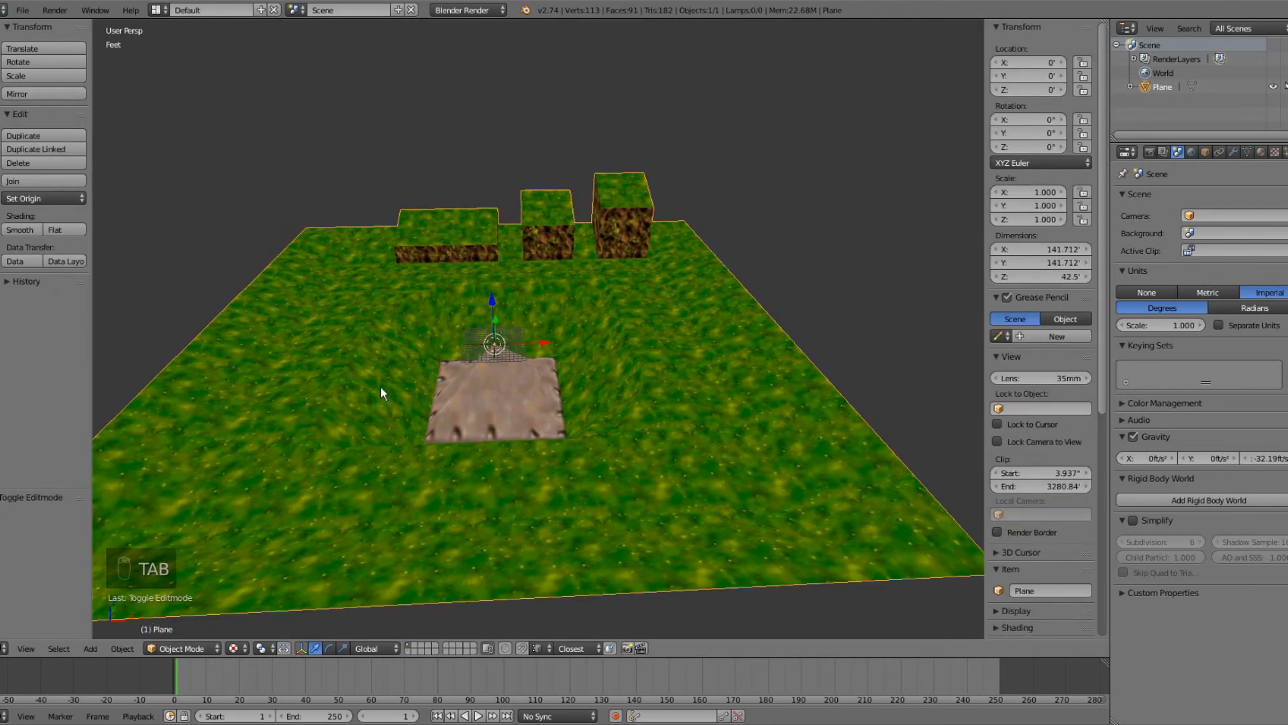
key(Tab)
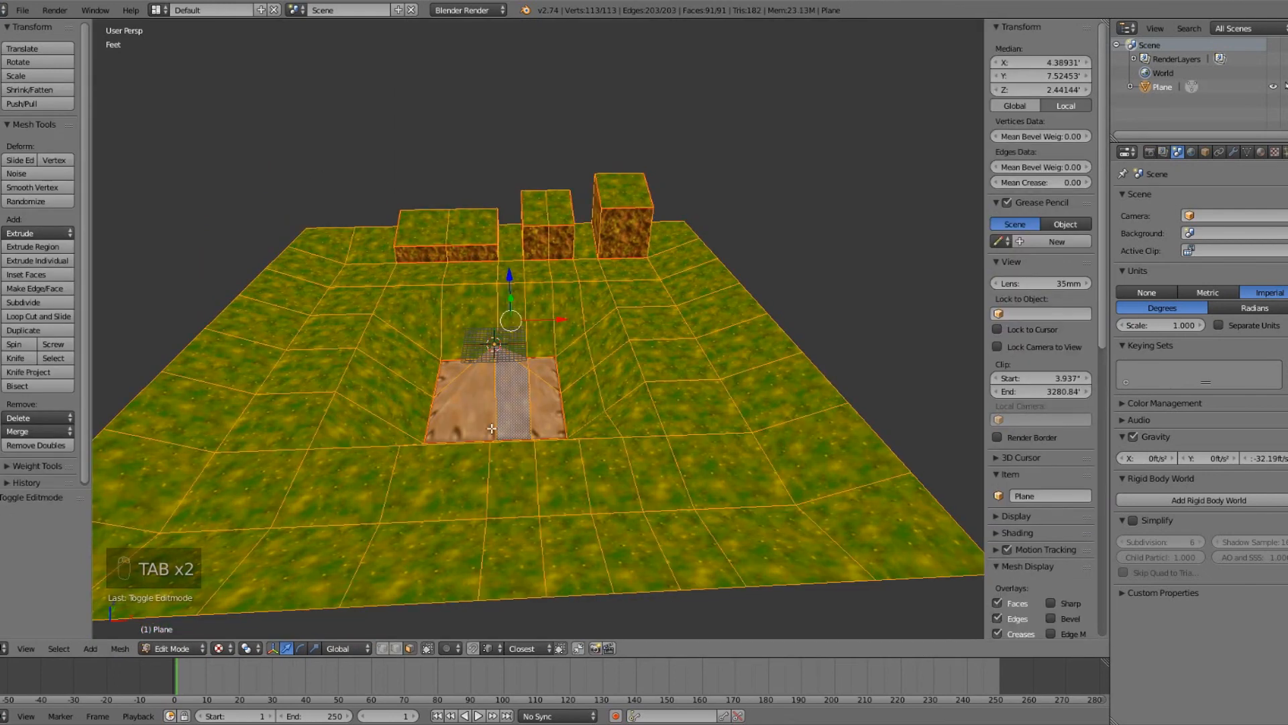
key(Tab)
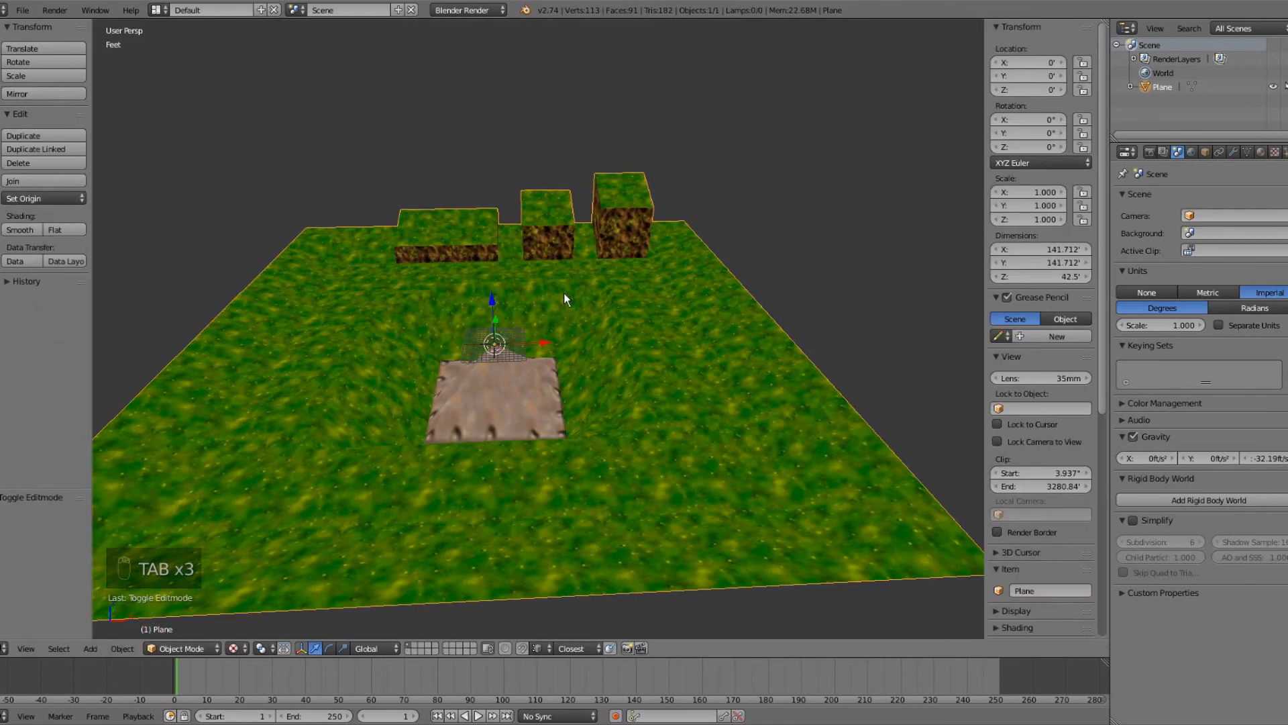
Select the whole plane mesh in Edit Mode, triangulate all its faces and return to Object Mode.
key(Tab)
key(a)
key(a)
key(a)
key(a)
key(a)
key(a)
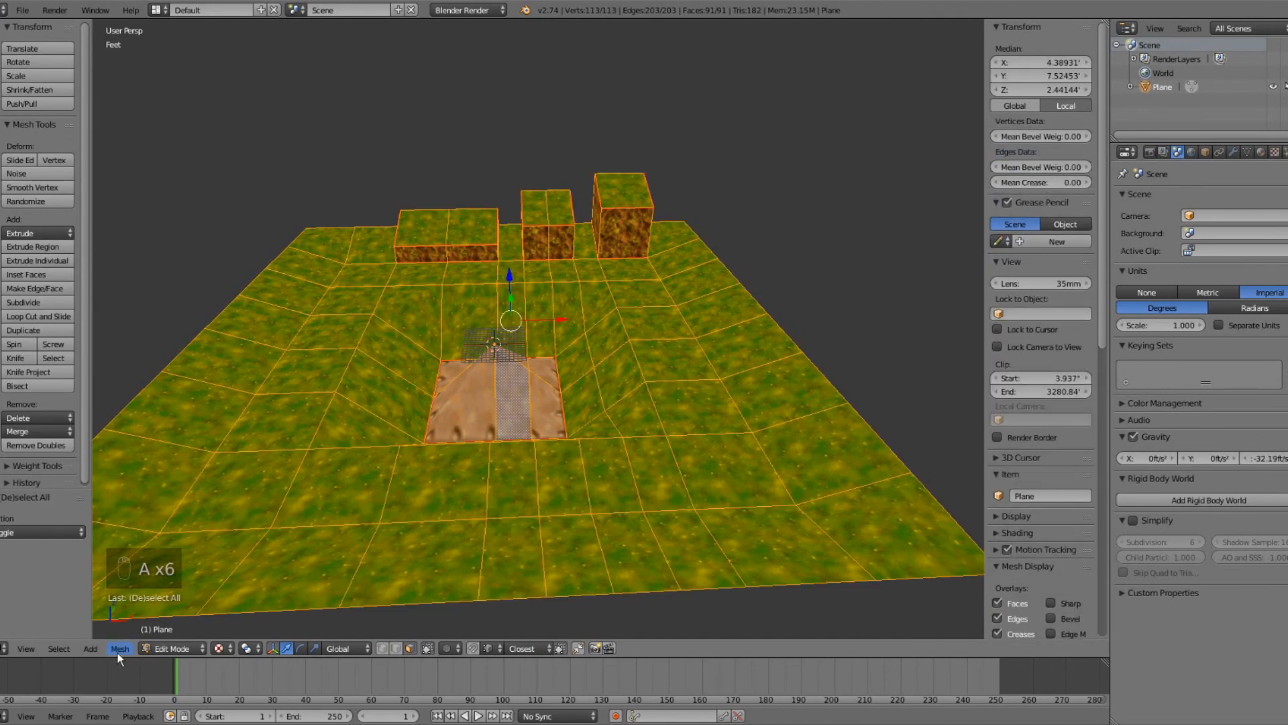
click(119, 649)
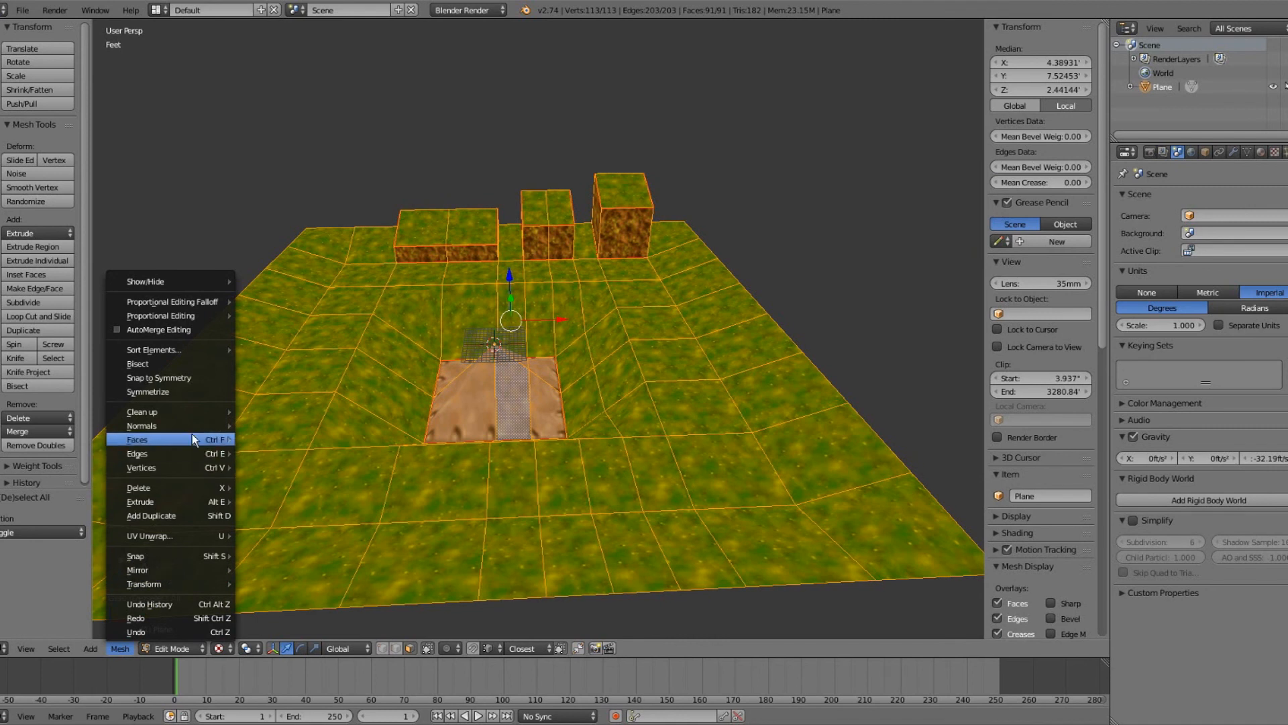
mouse_move(191, 434)
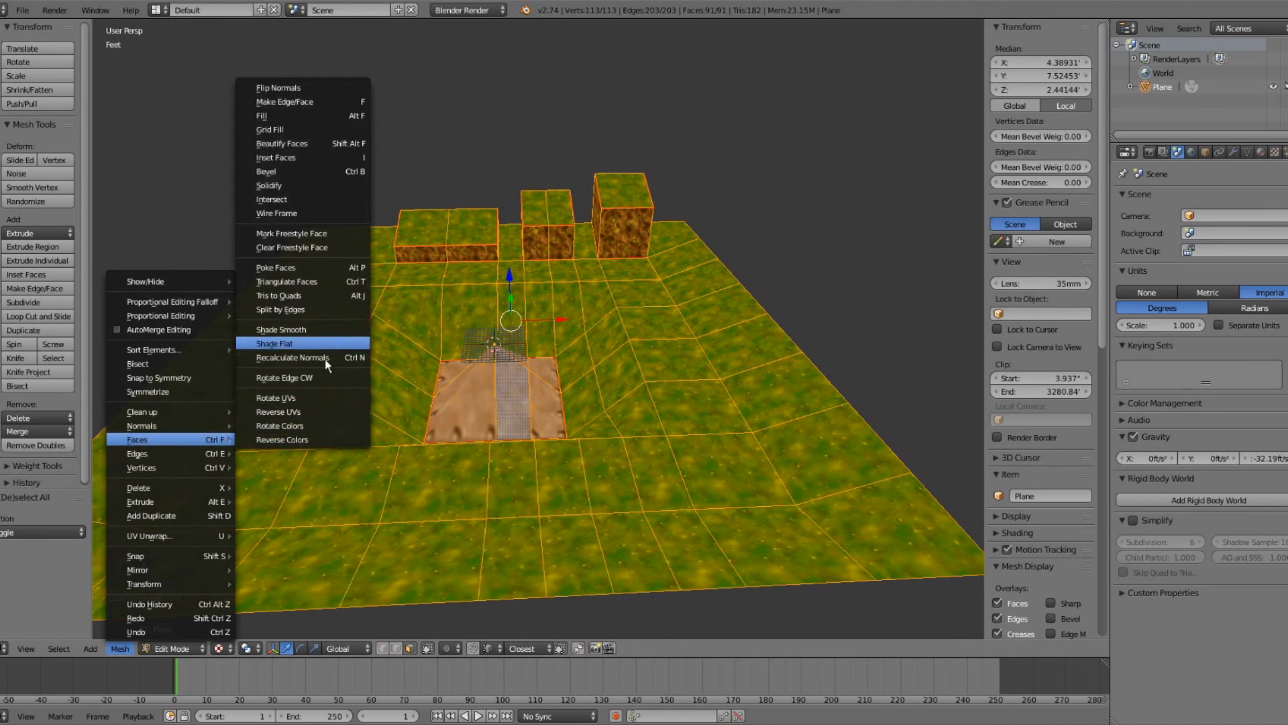
click(339, 282)
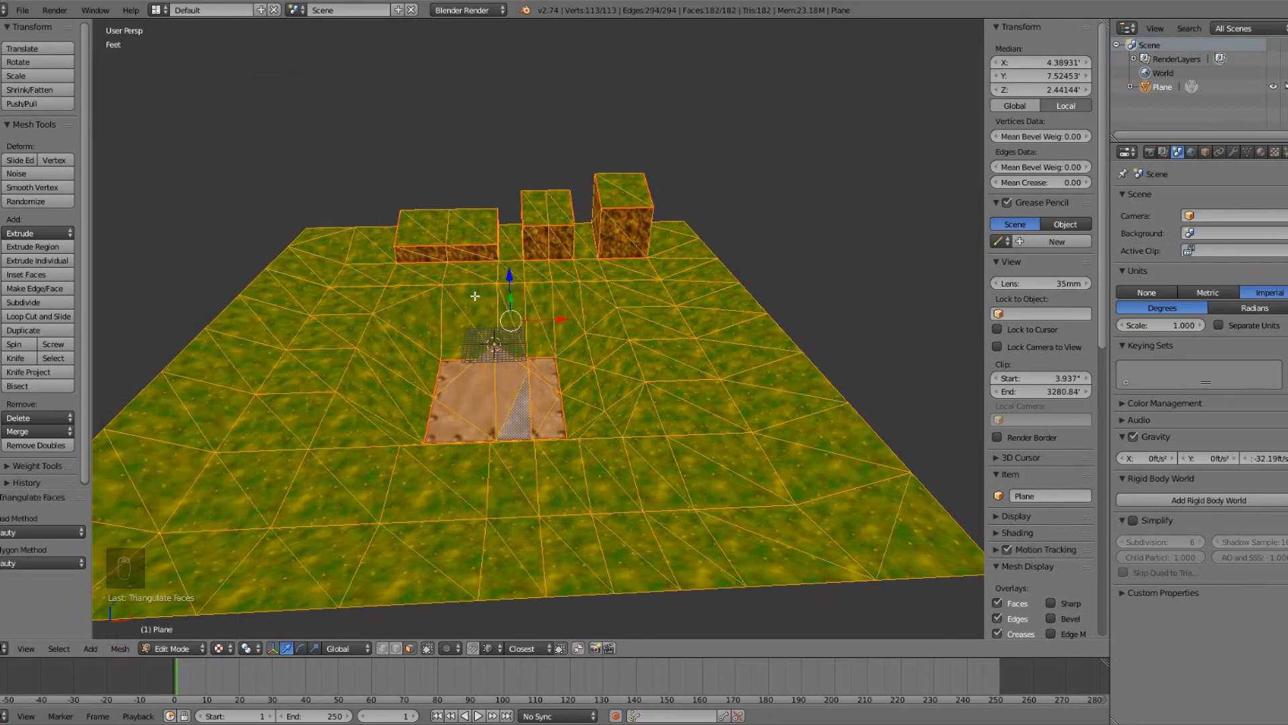
key(ctrl+t)
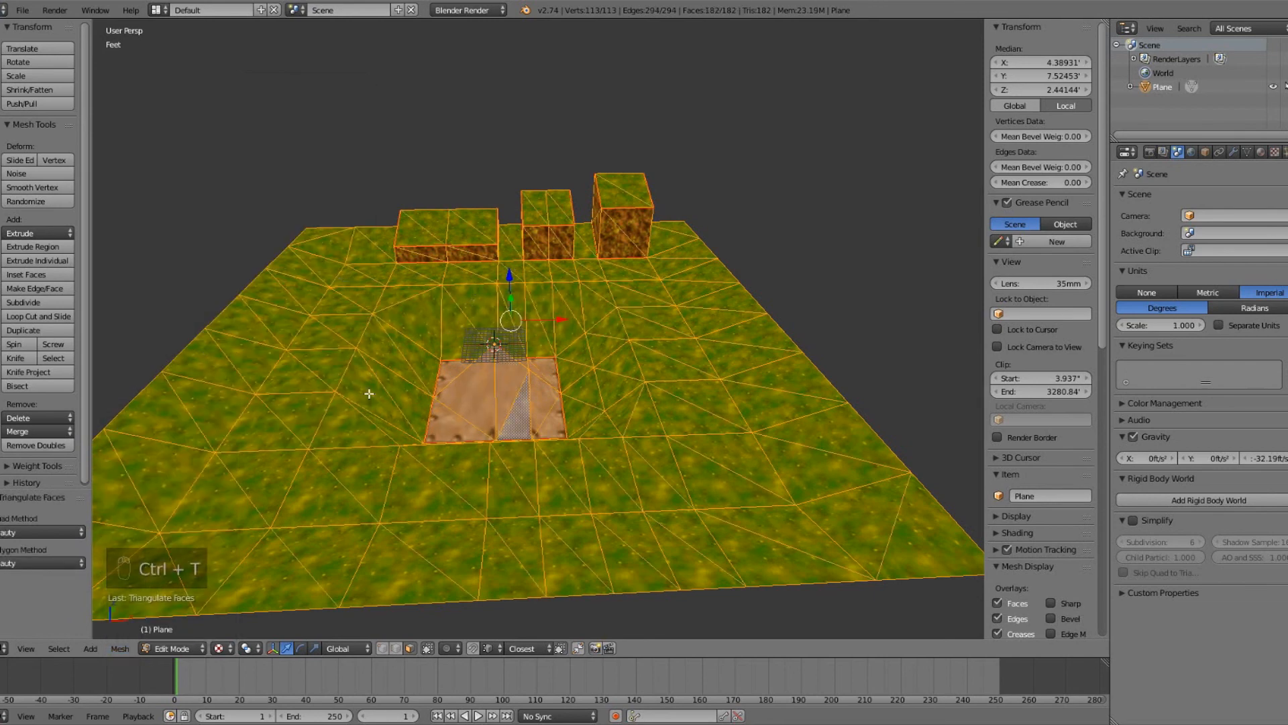
middle_drag(409, 215, 583, 355)
key(Tab)
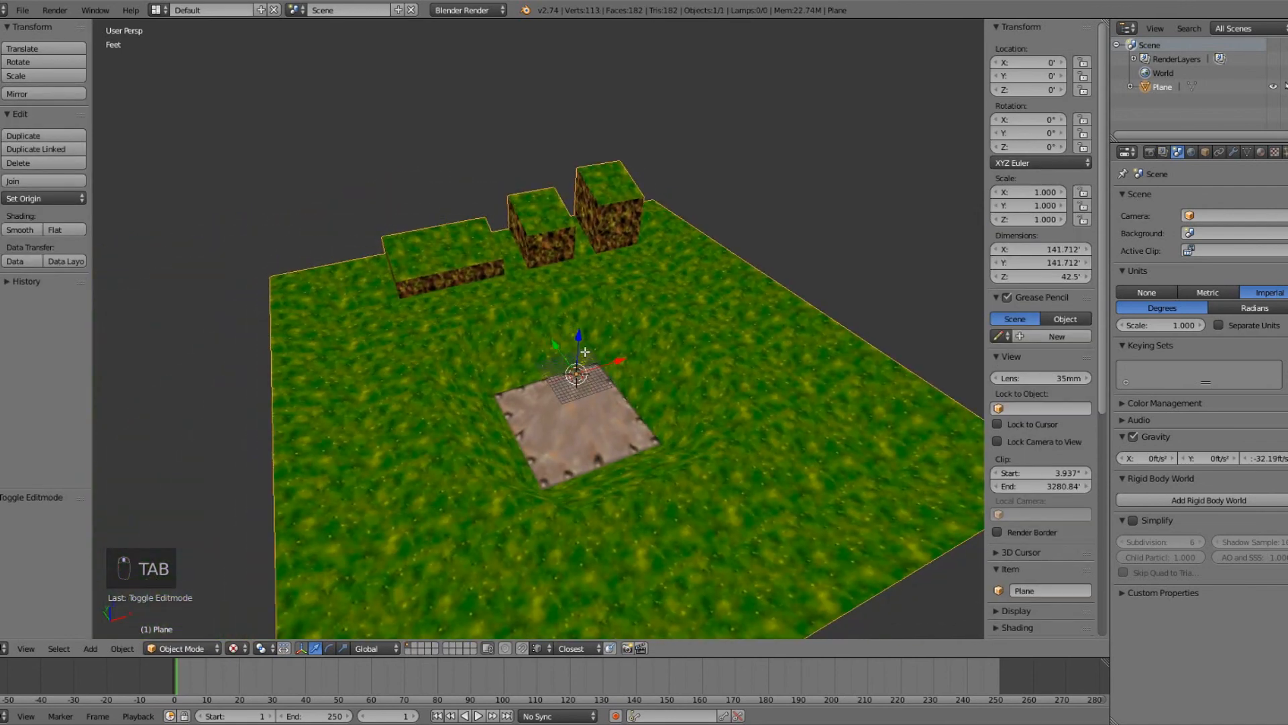
key(Tab)
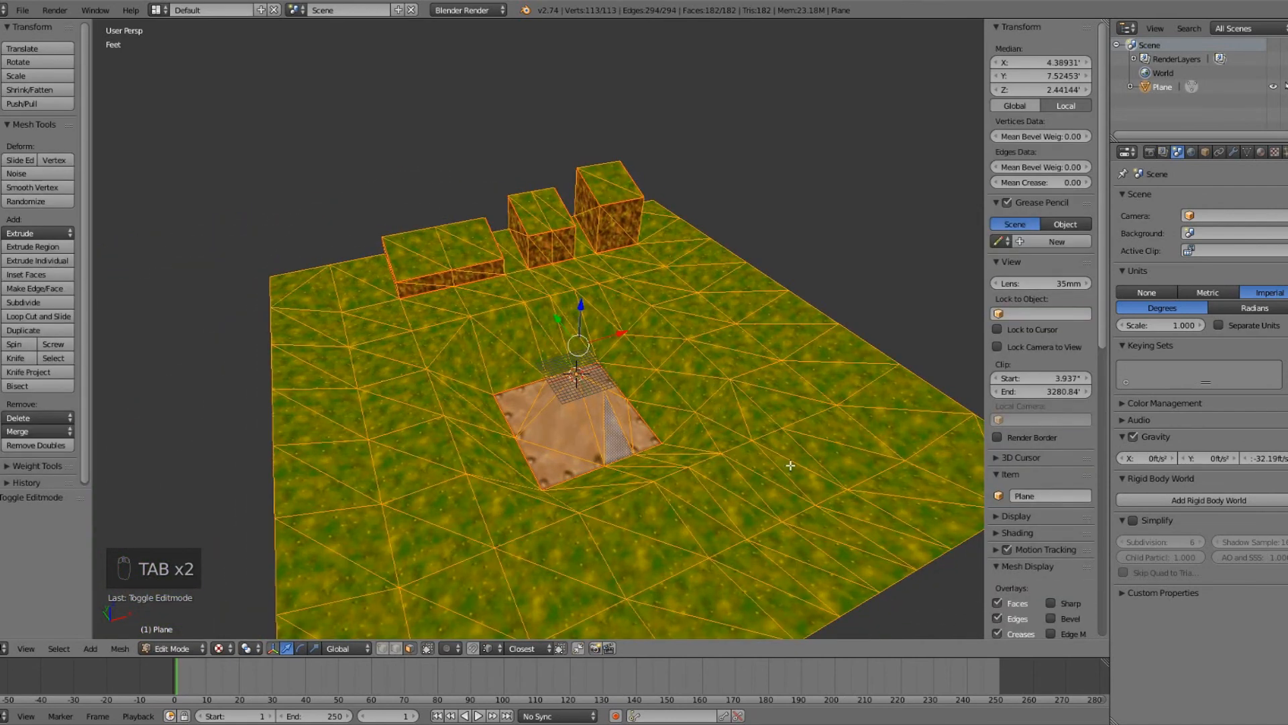
key(Tab)
middle_drag(599, 481, 593, 452)
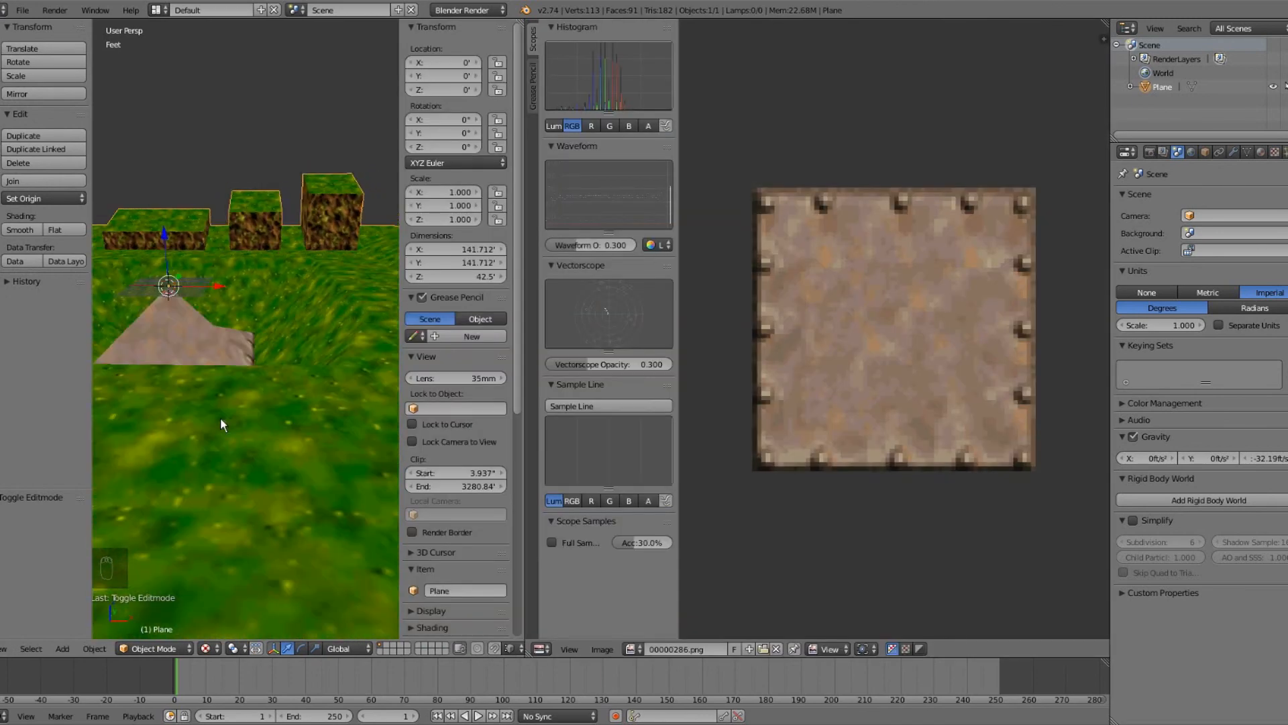
Merge the image editor area into the 3D view so the model fills the workspace.
middle_drag(221, 419, 253, 429)
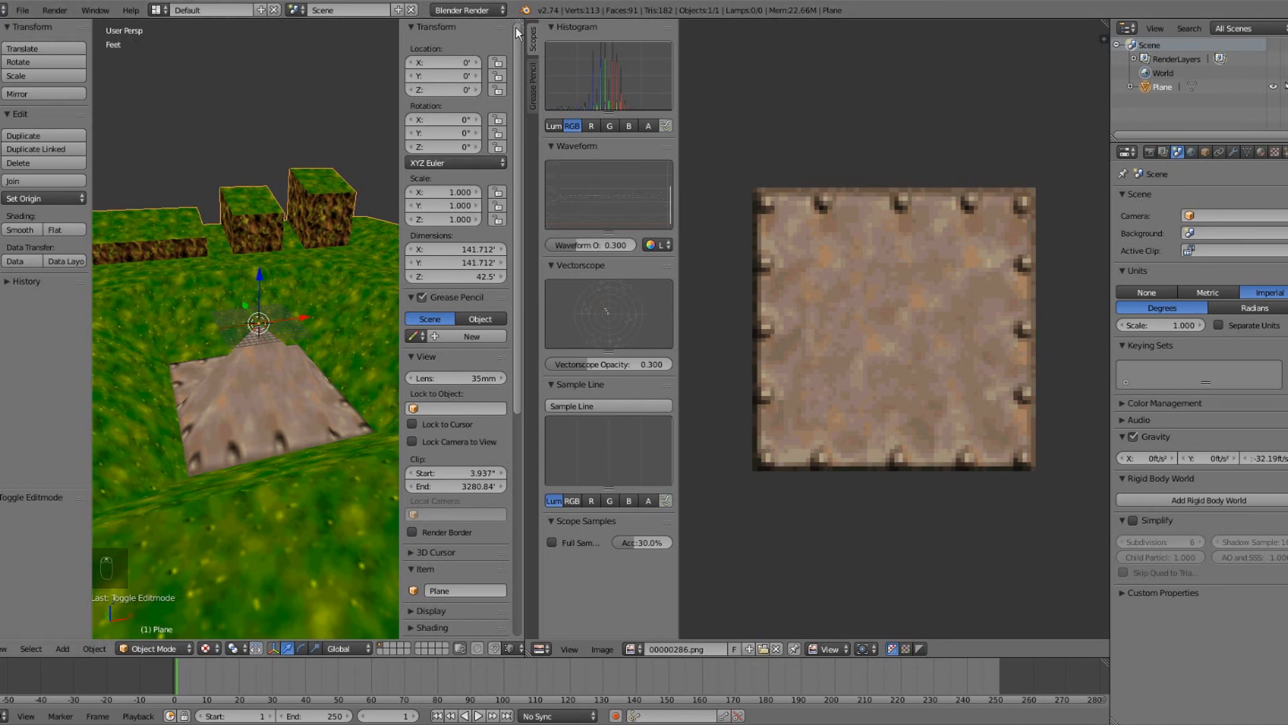
drag(521, 22, 612, 99)
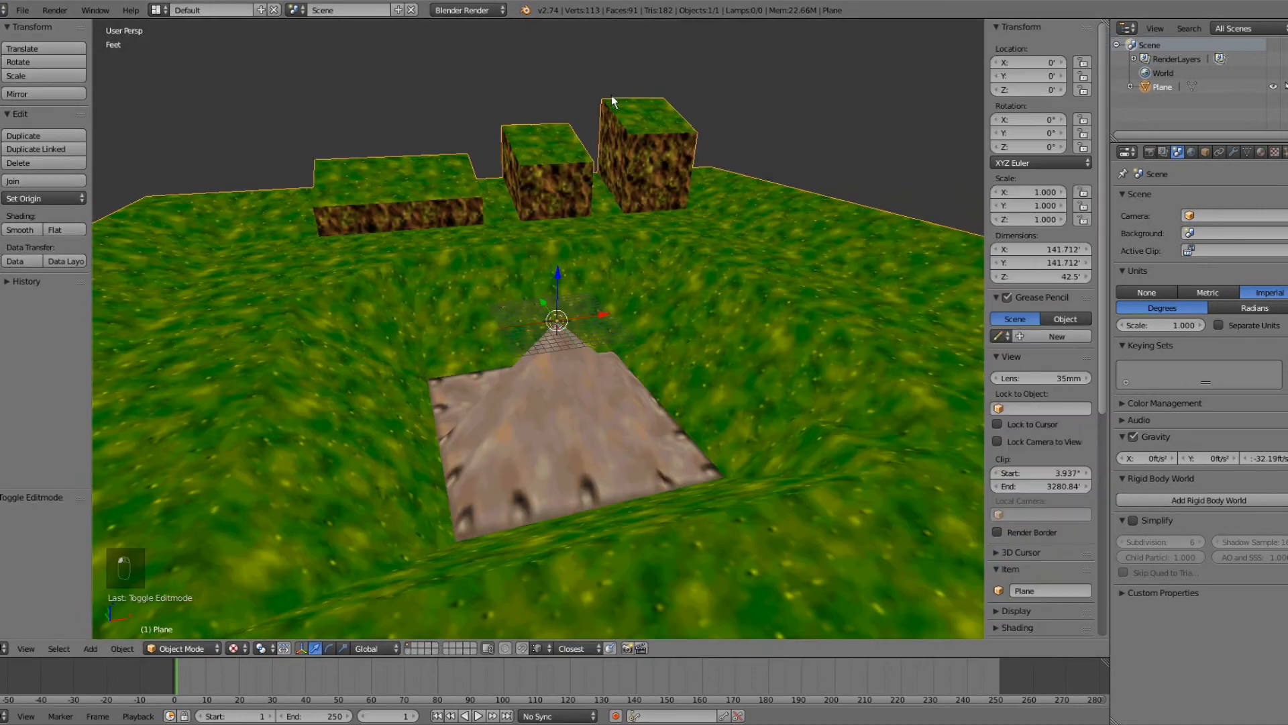
middle_drag(490, 290, 463, 279)
scroll(460, 291, up, 3)
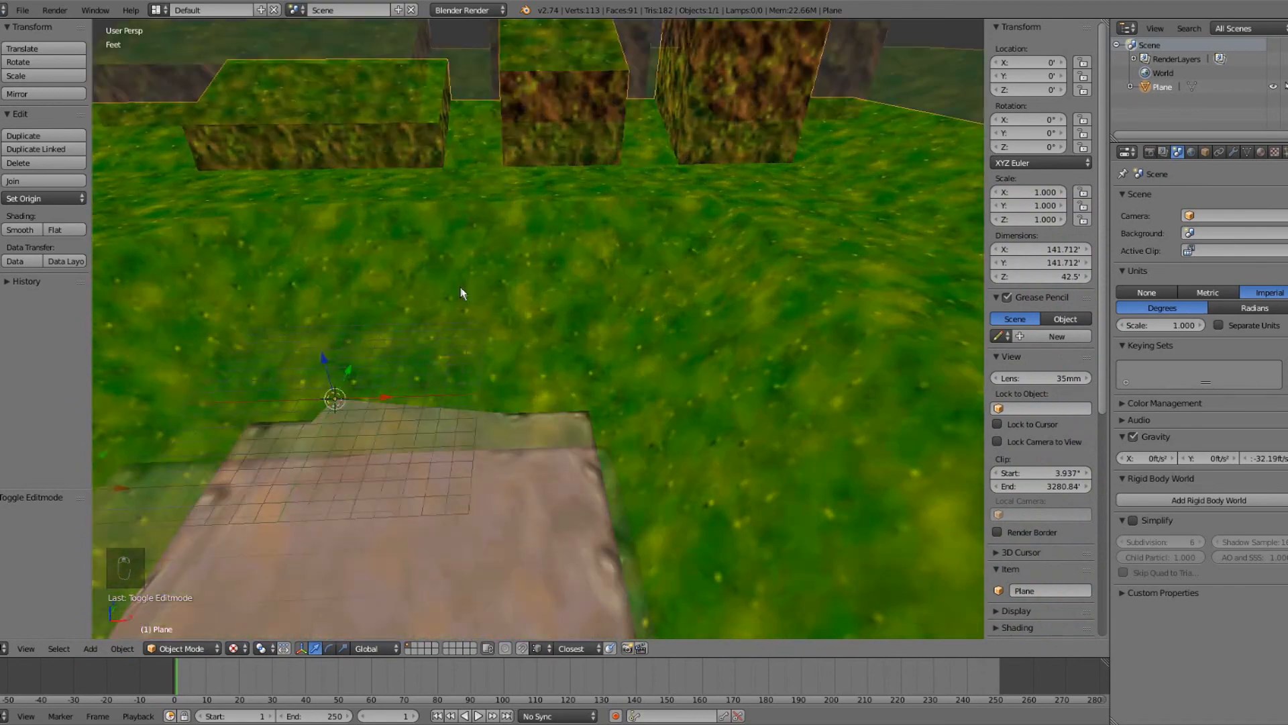
scroll(465, 293, down, 3)
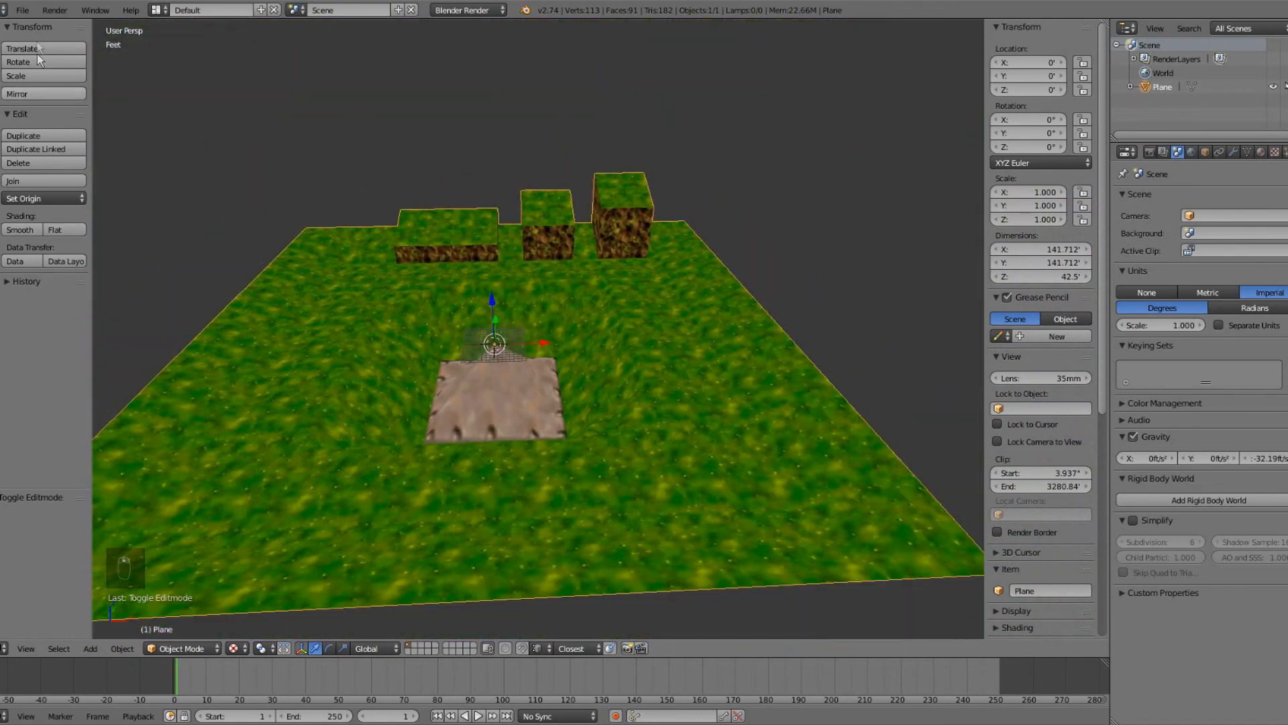
Start exporting the model as a Wavefront (.obj) file.
click(21, 10)
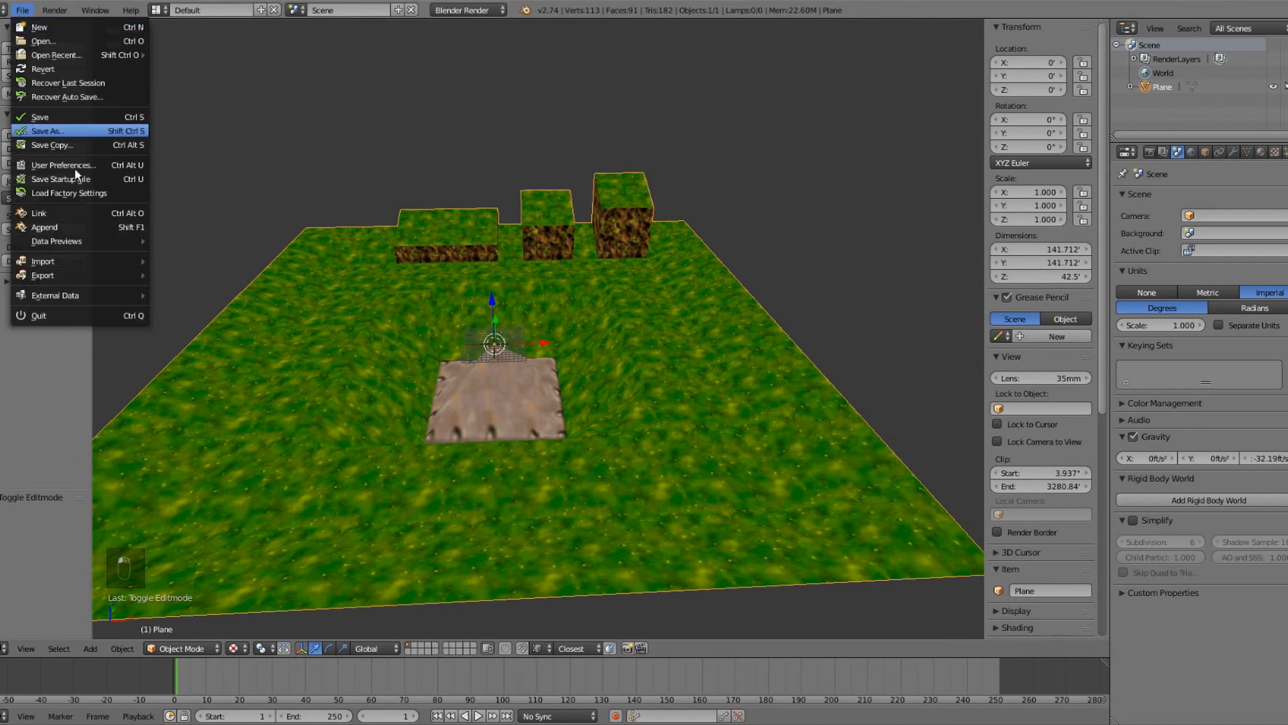
mouse_move(87, 273)
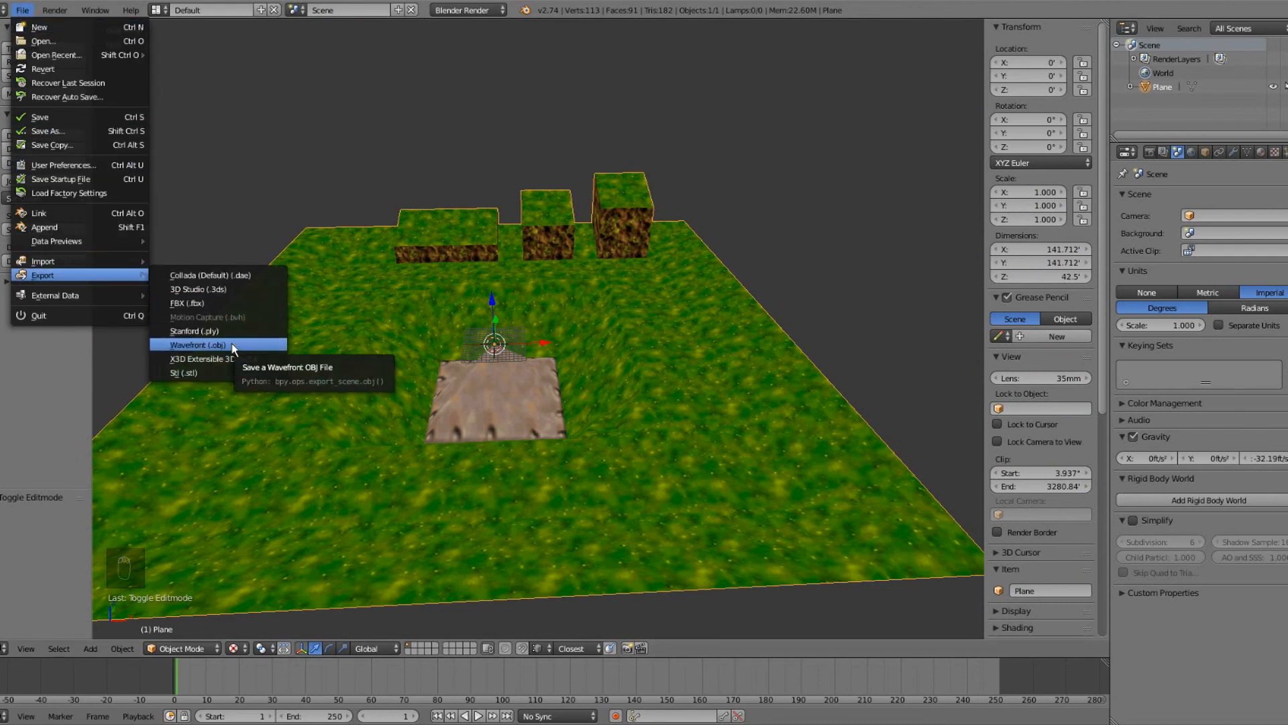
click(202, 345)
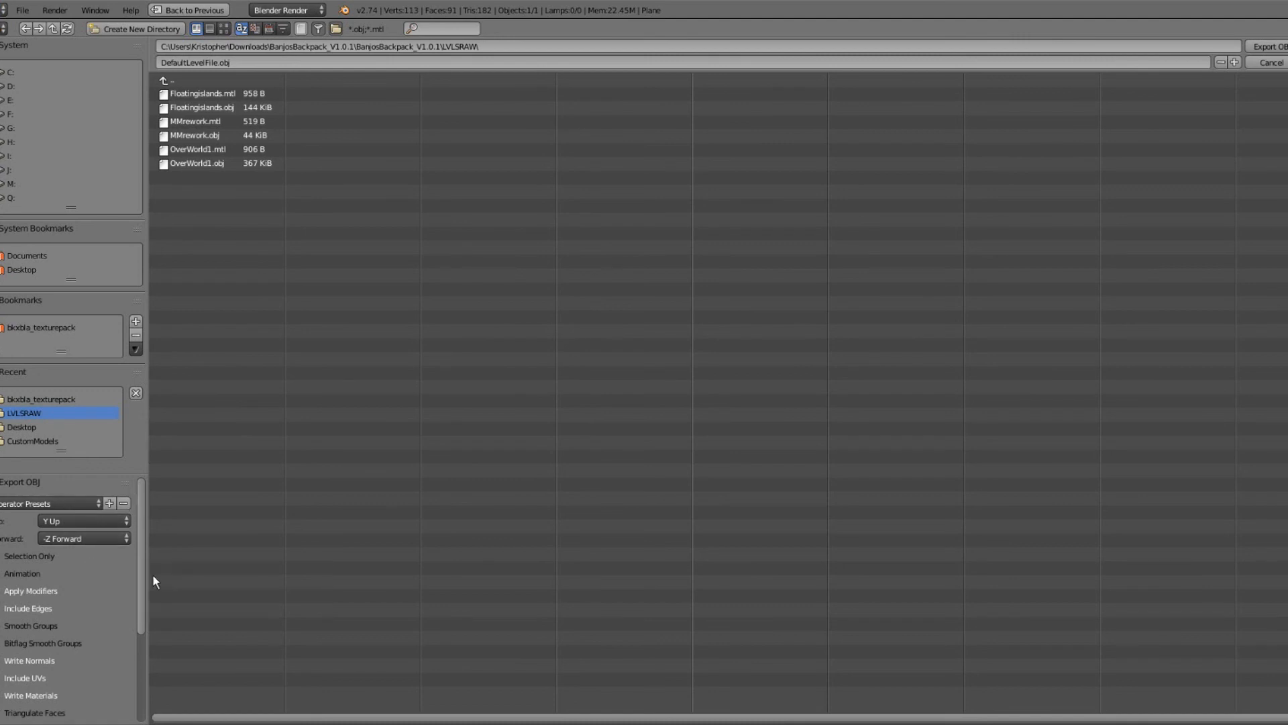
Set the OBJ export's Path Mode to Copy and review the remaining export options.
scroll(114, 594, down, 5)
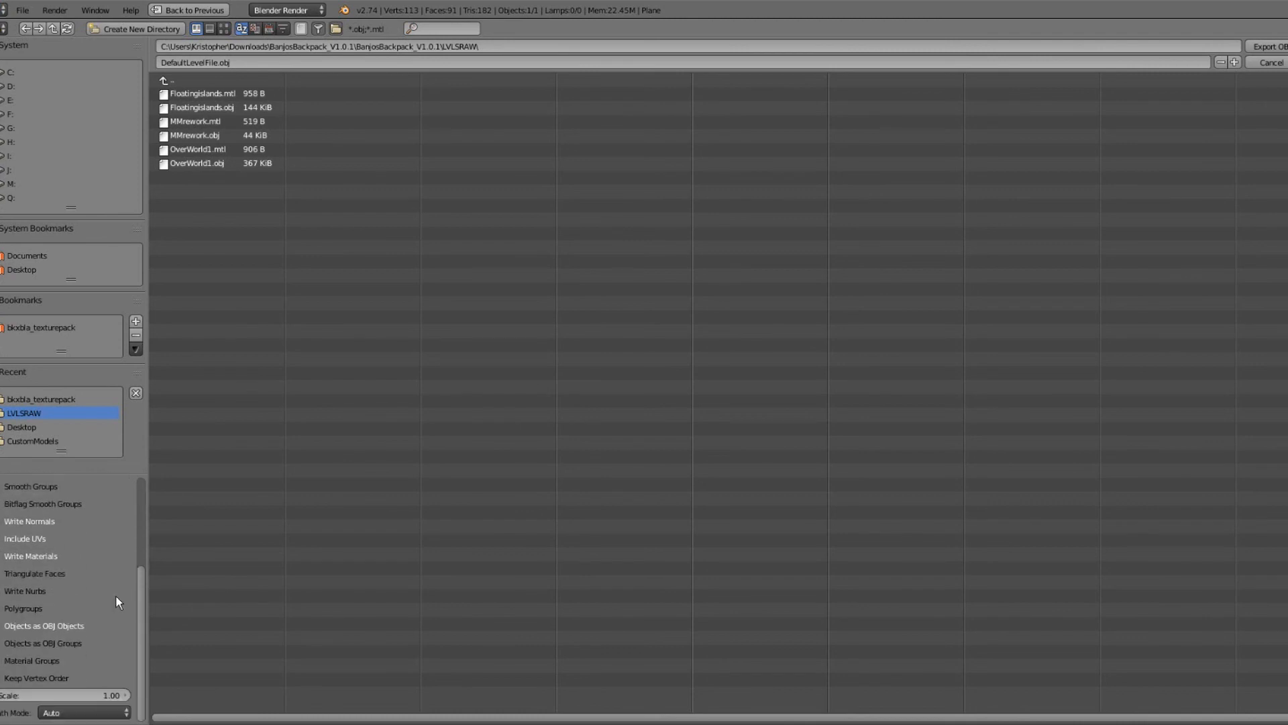
click(100, 713)
click(67, 714)
click(86, 621)
click(93, 715)
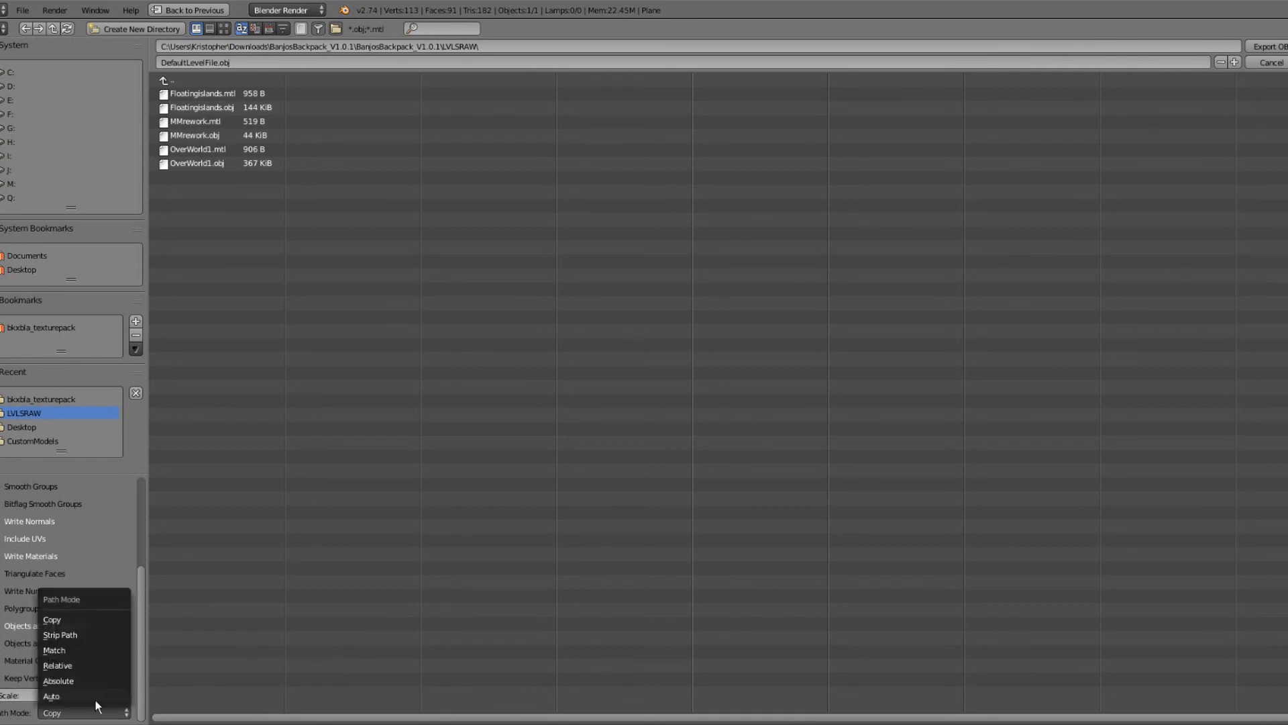
click(107, 620)
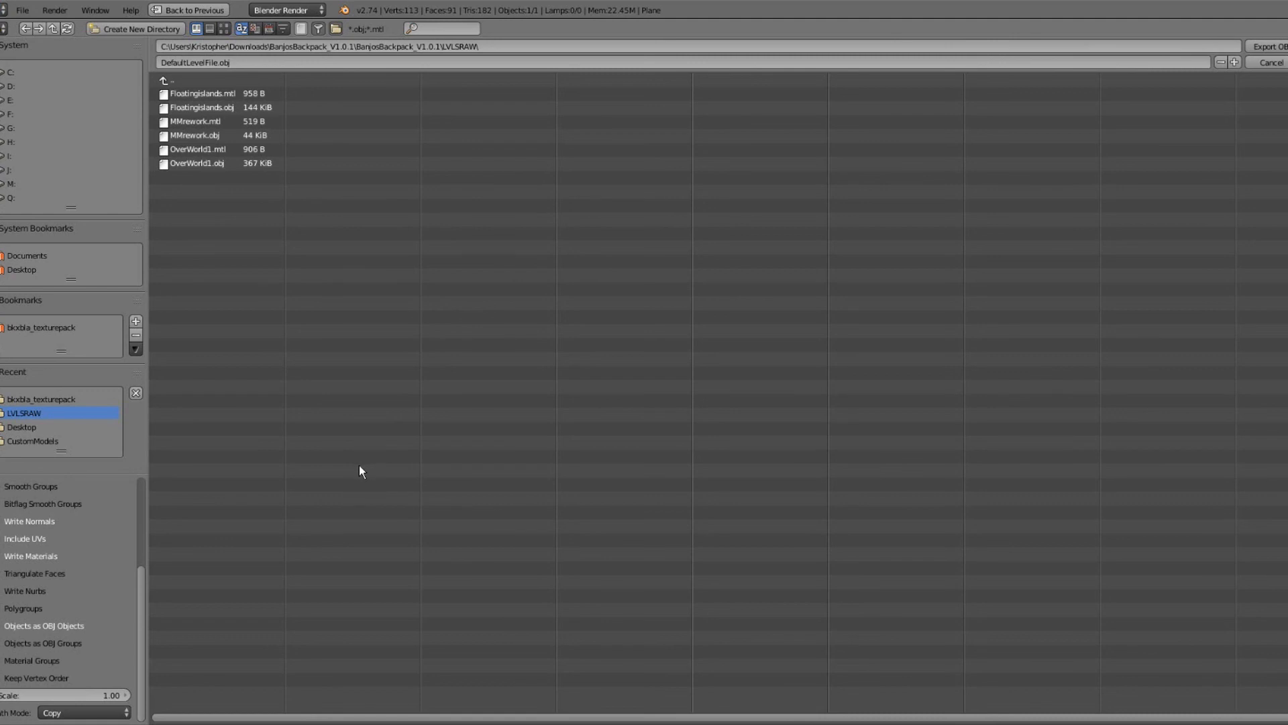
scroll(134, 565, up, 5)
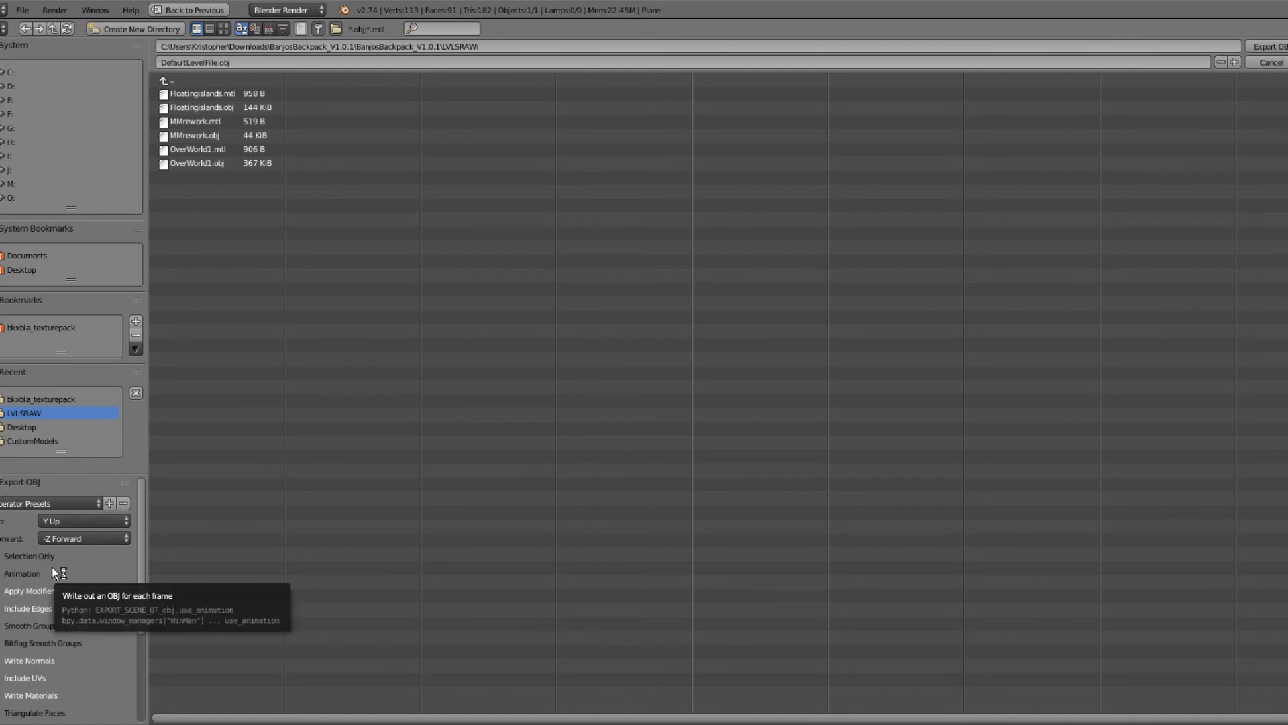
scroll(67, 585, down, 5)
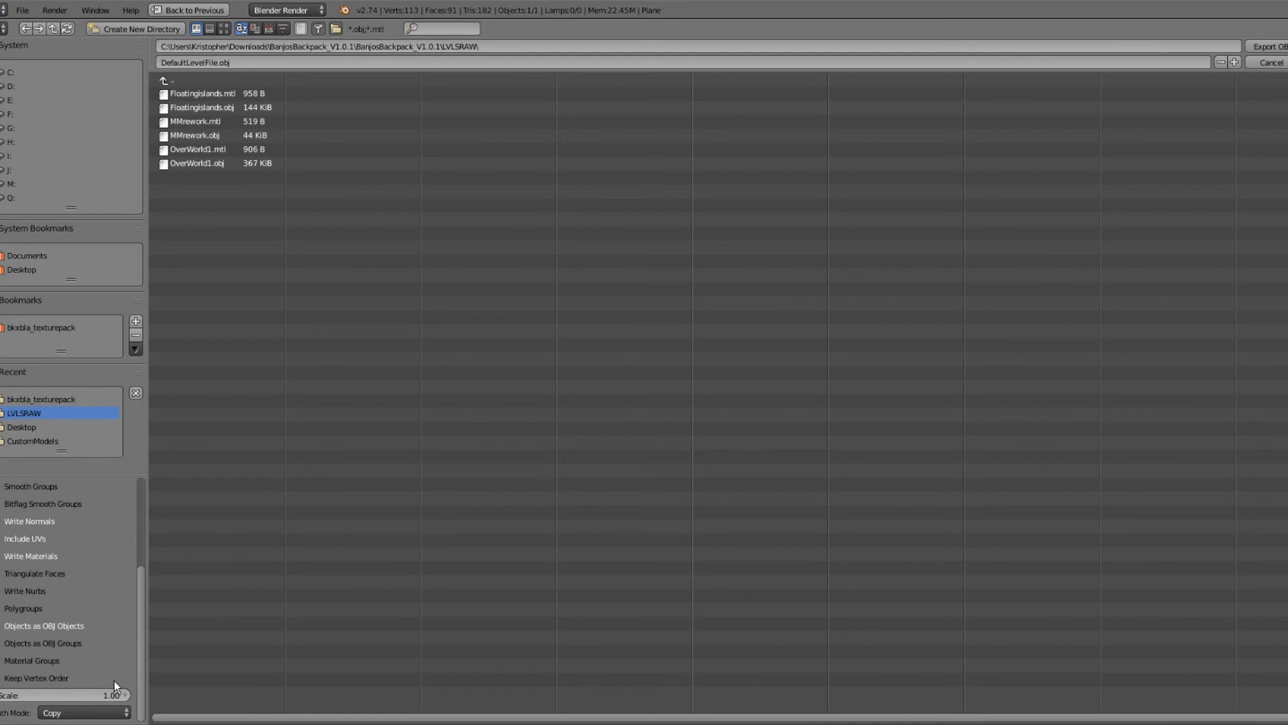
scroll(63, 570, up, 5)
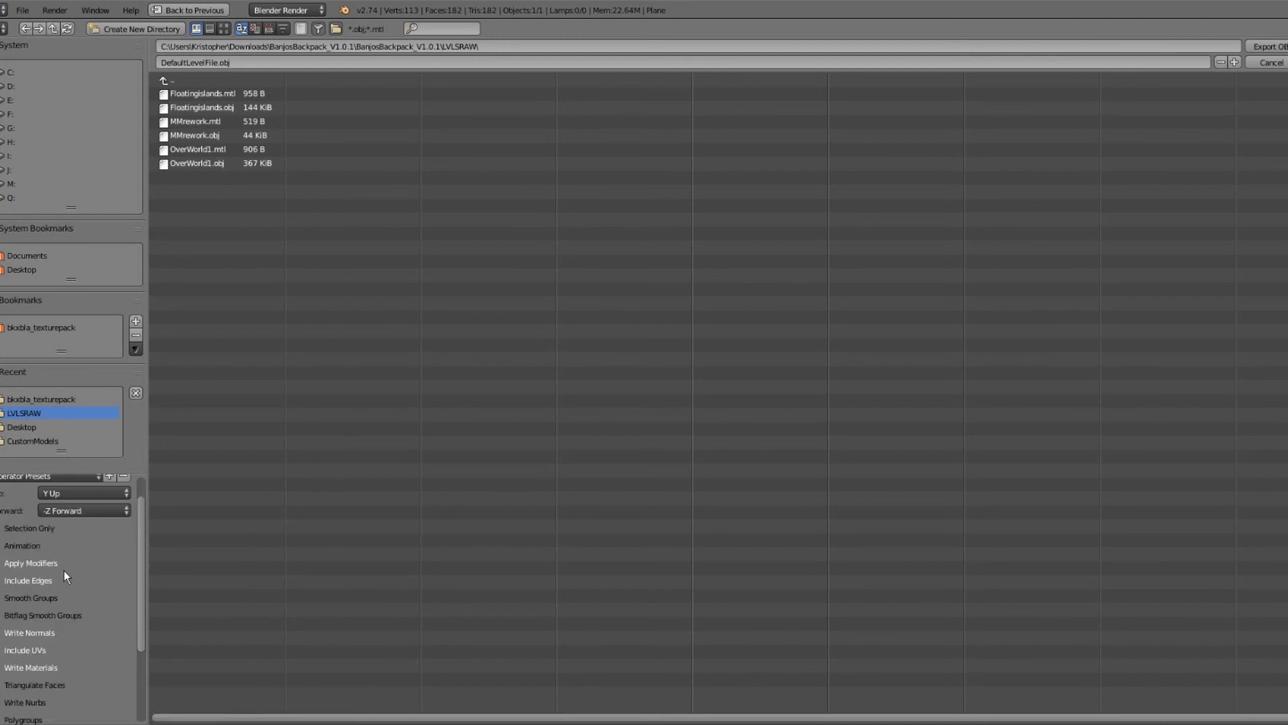
Save the OBJ export settings as an operator preset named Banjos Backpack and select that preset.
scroll(34, 538, up, 1)
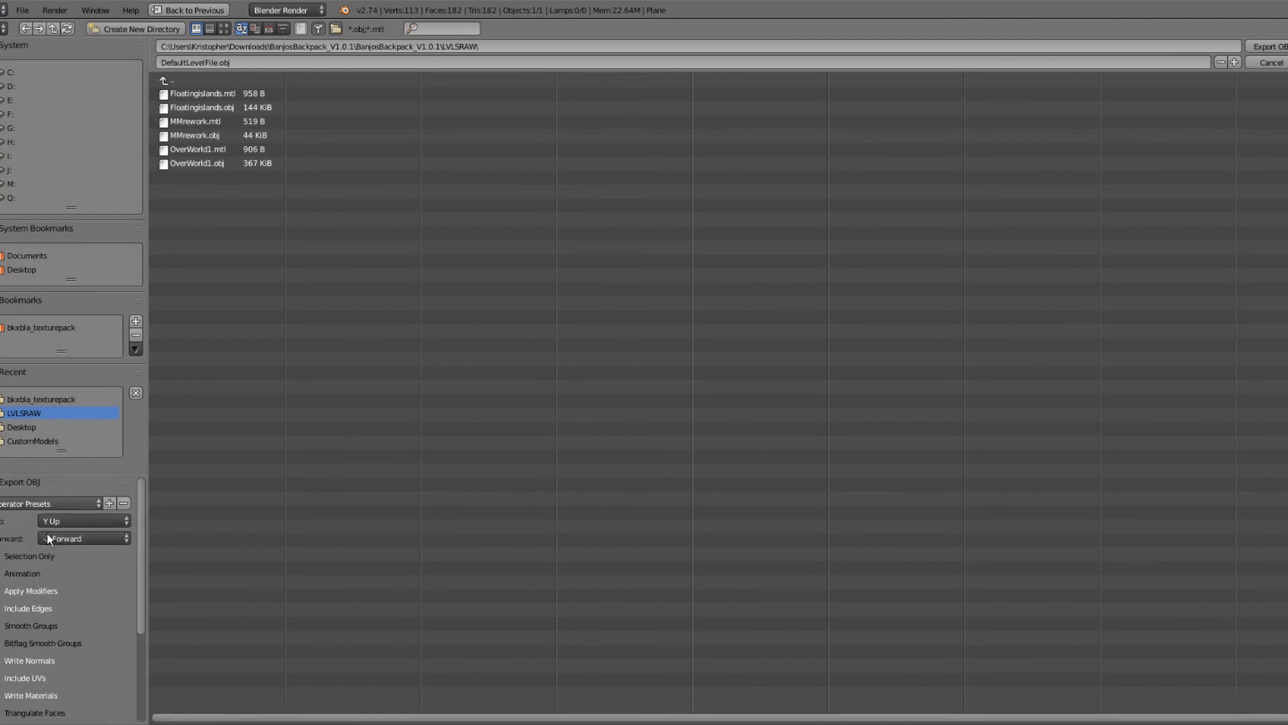
click(85, 503)
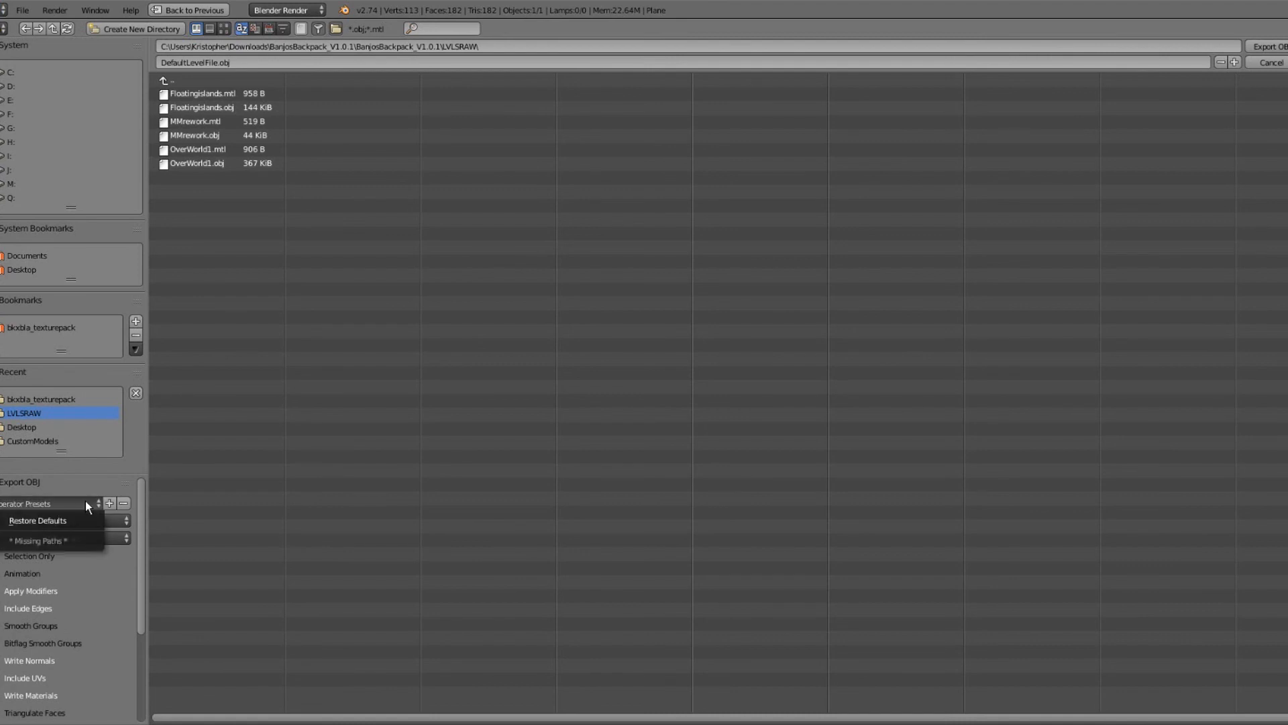
click(86, 501)
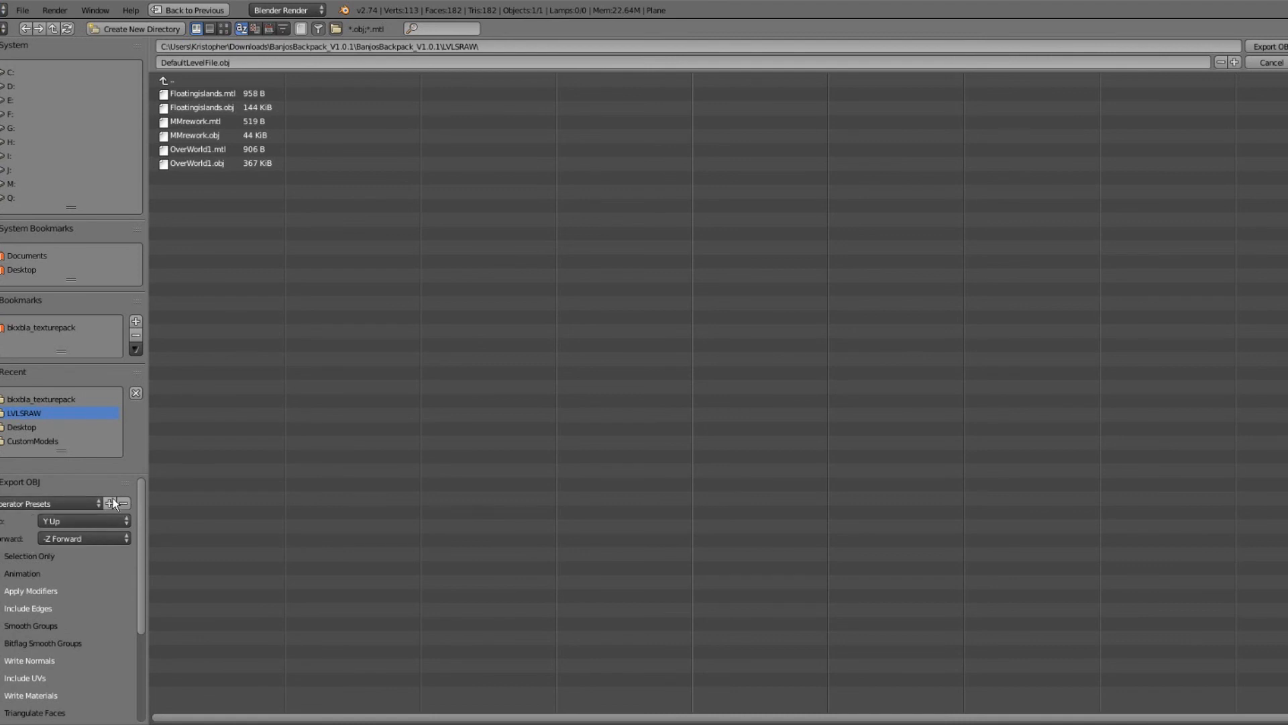
click(110, 502)
click(130, 514)
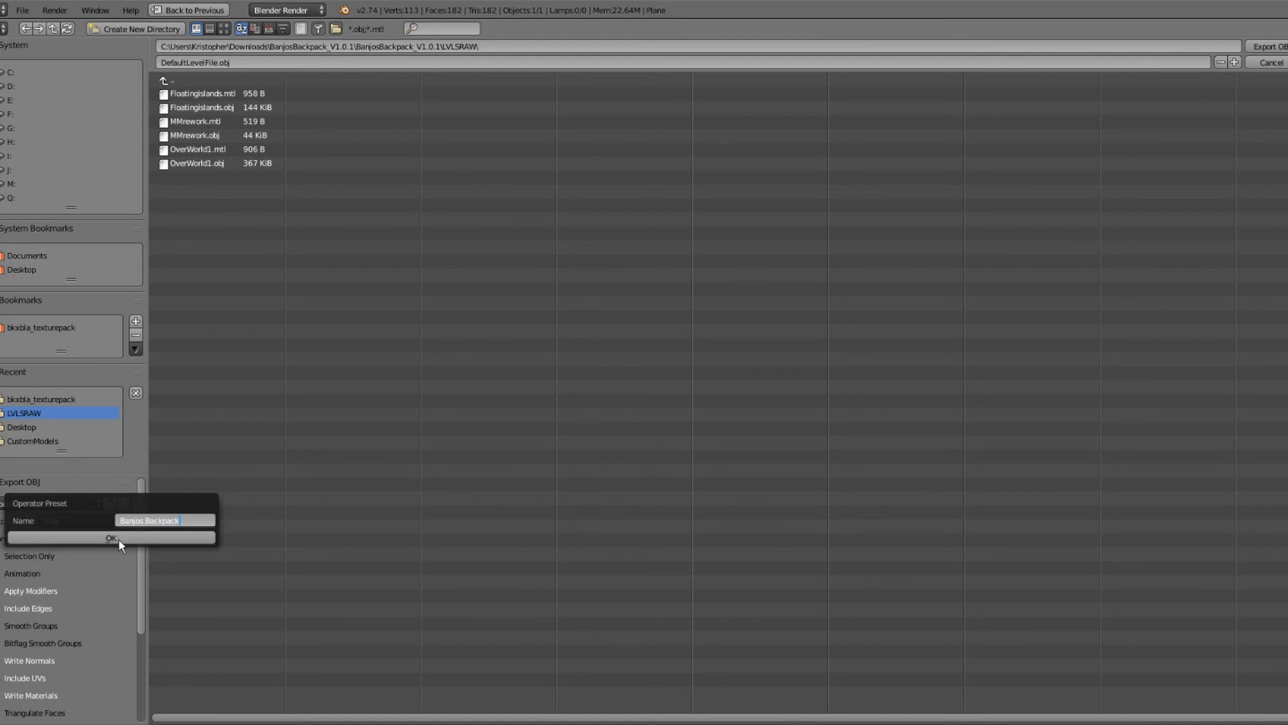
click(119, 539)
click(66, 503)
click(70, 540)
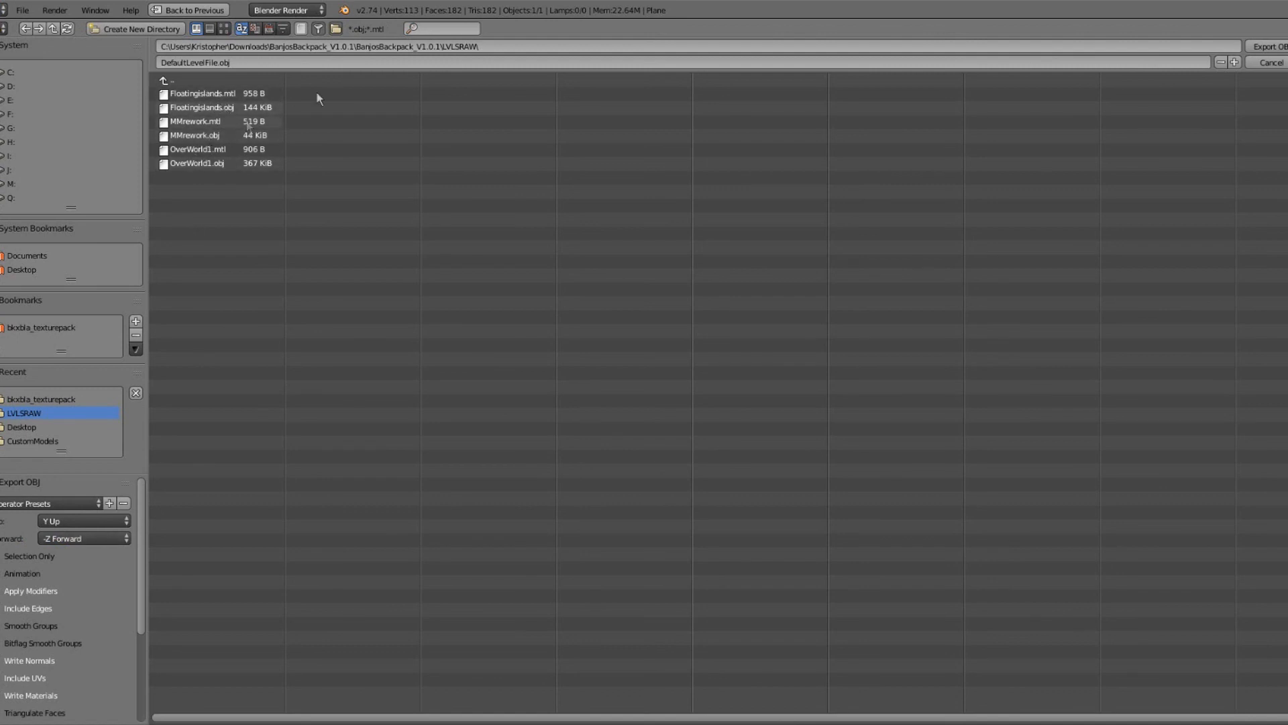
Name the export file poopylevel and export the OBJ into the LVLSRAW folder.
click(234, 63)
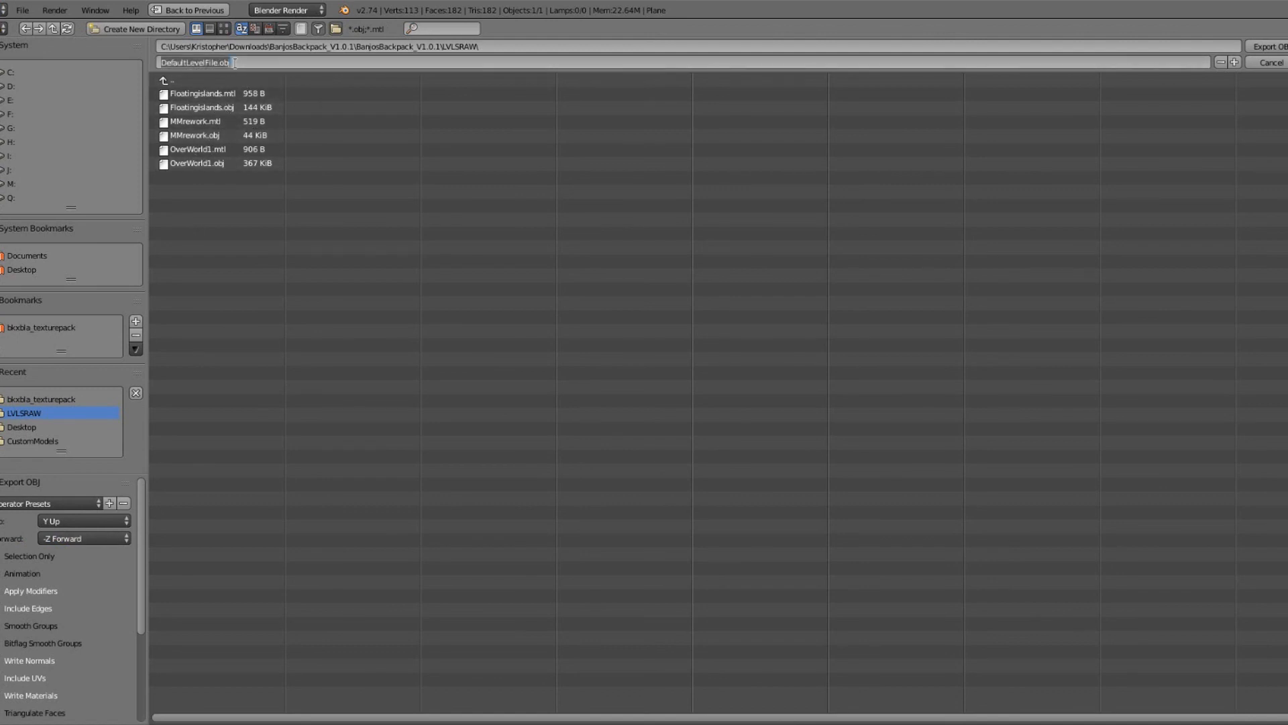
text(poopylevel)
click(1279, 49)
click(1279, 48)
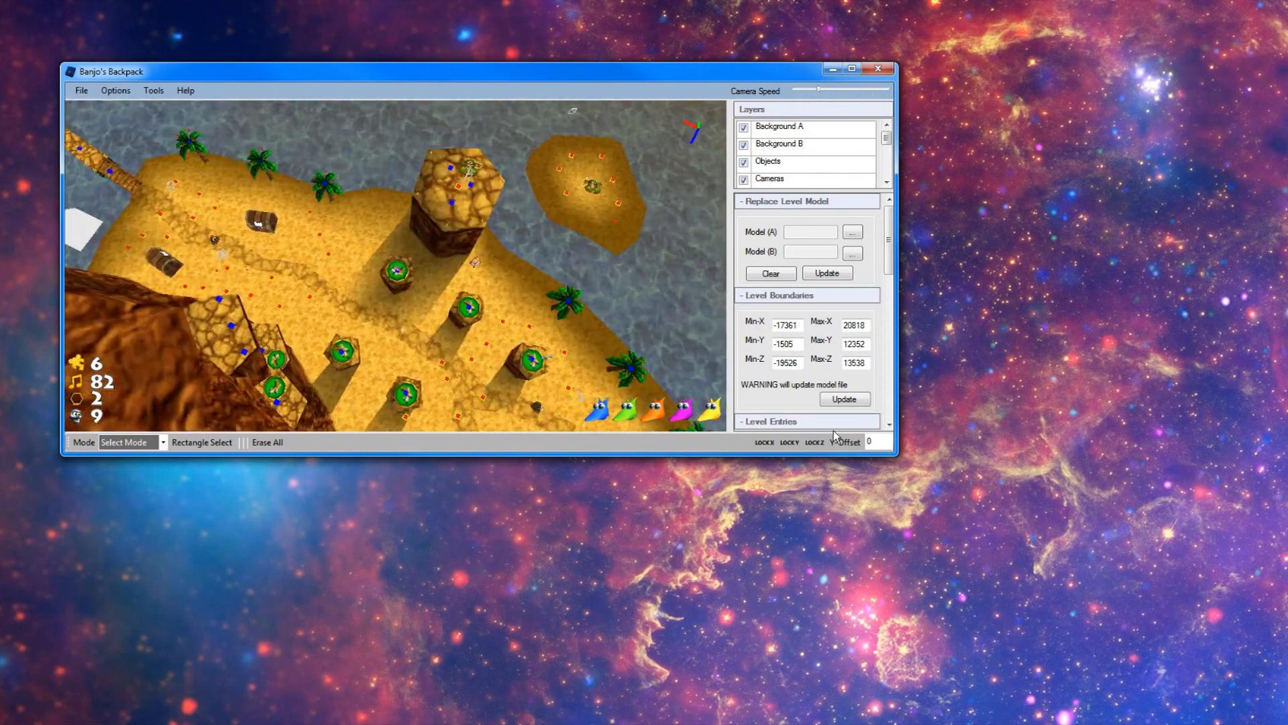
Switch to Banjo's Backpack and erase all objects from the loaded level, starting a new setup file.
mouse_move(834, 436)
right_down()
mouse_move(1073, 336)
mouse_move(1154, 416)
mouse_move(1181, 382)
mouse_move(1213, 389)
mouse_move(988, 376)
mouse_move(940, 351)
mouse_move(452, 340)
mouse_move(406, 325)
right_up()
key(w)
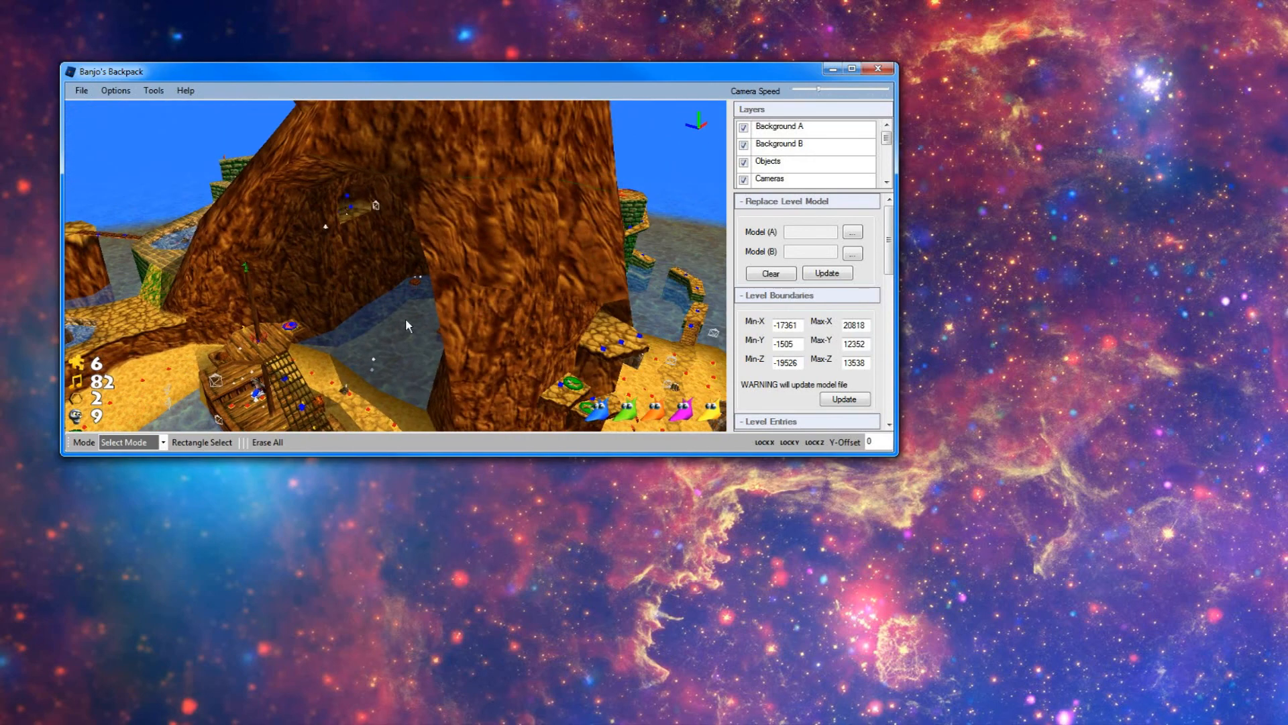
click(276, 442)
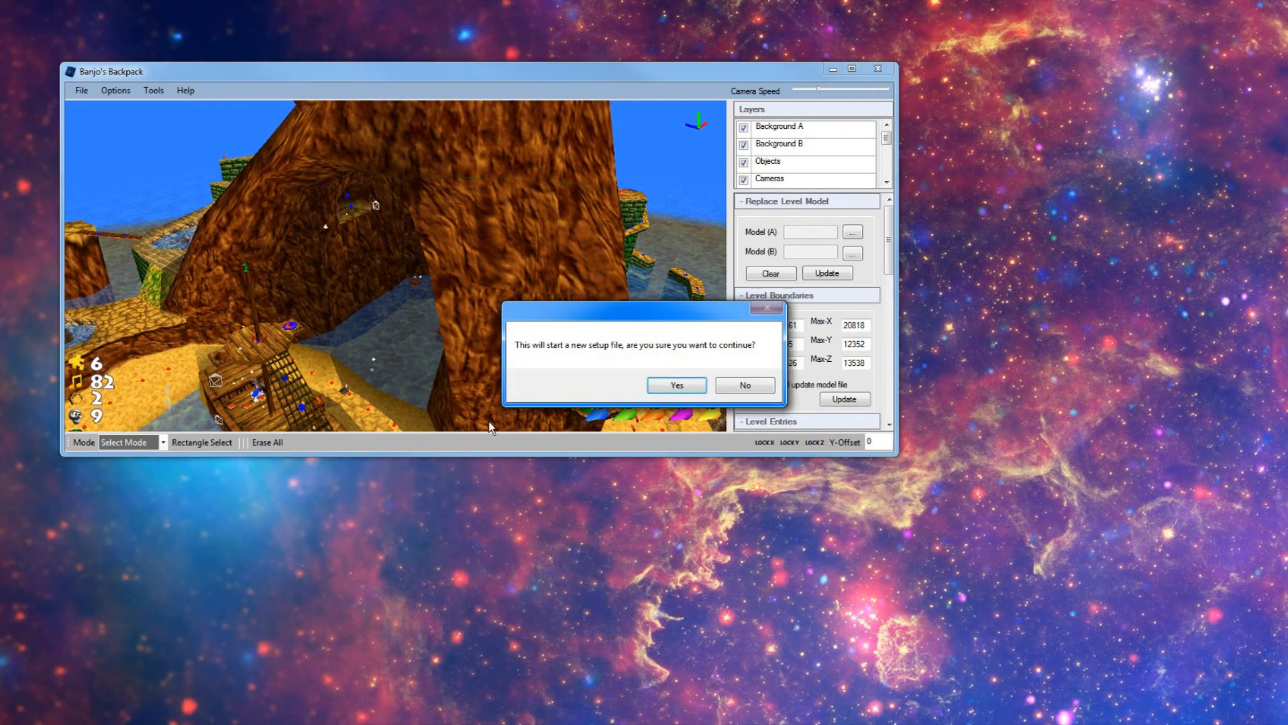
click(676, 385)
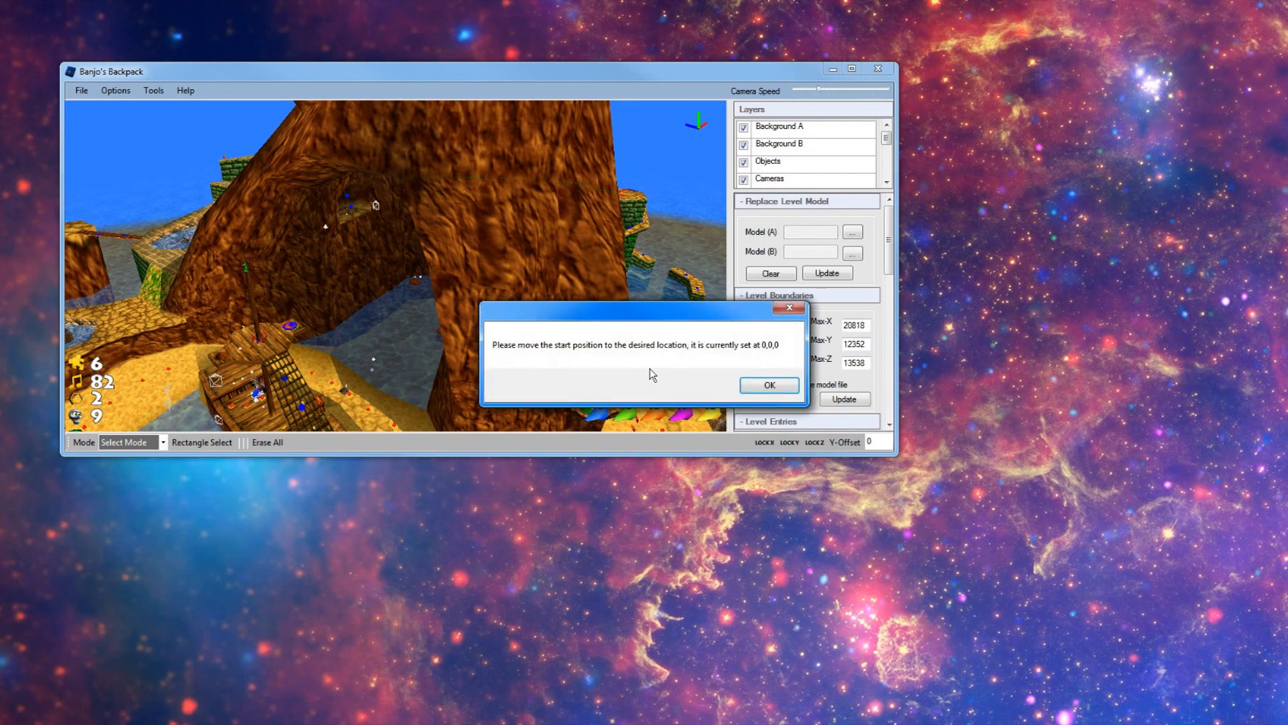
click(764, 382)
Open the Model Importer and load the exported poopylevel.obj model.
click(146, 95)
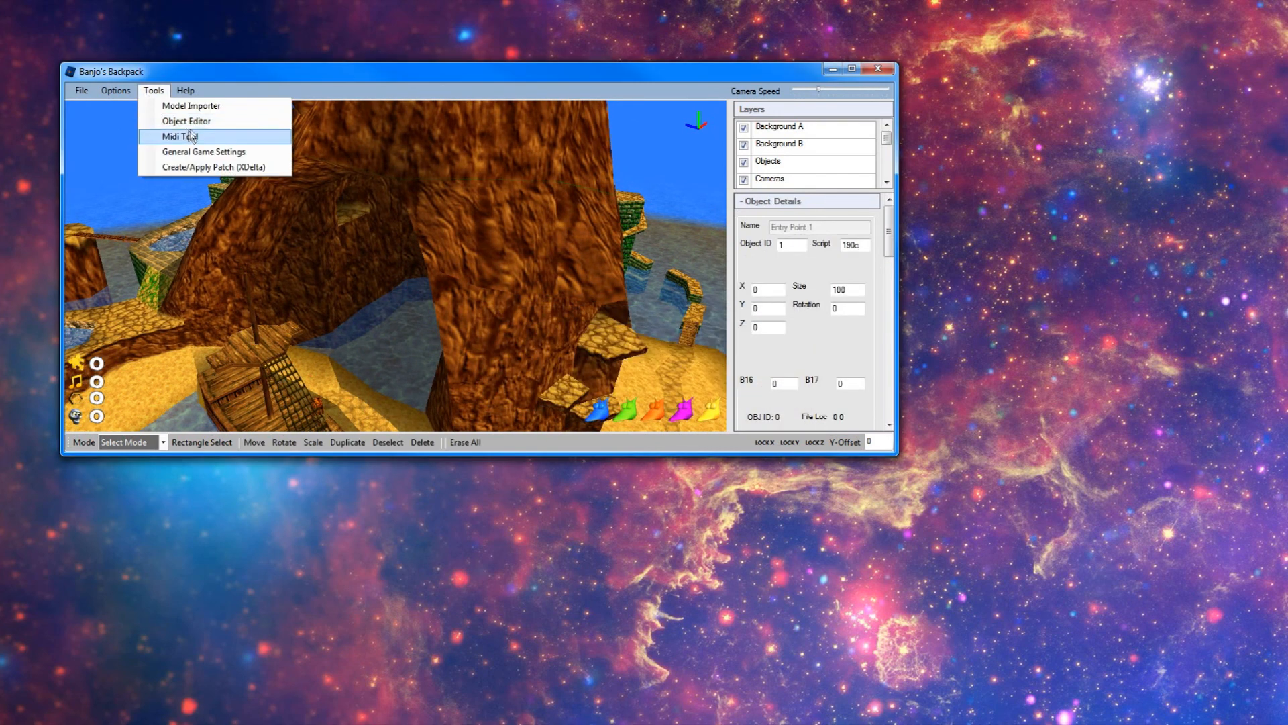
click(212, 106)
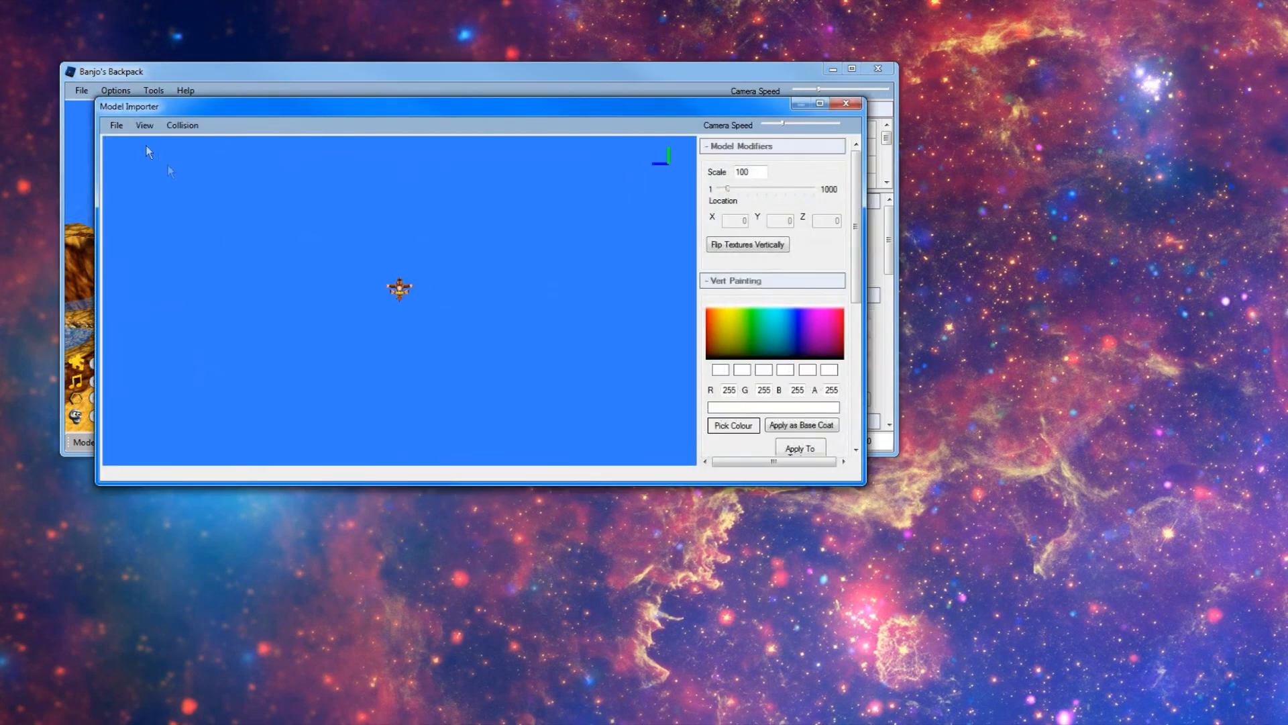
click(116, 125)
click(128, 142)
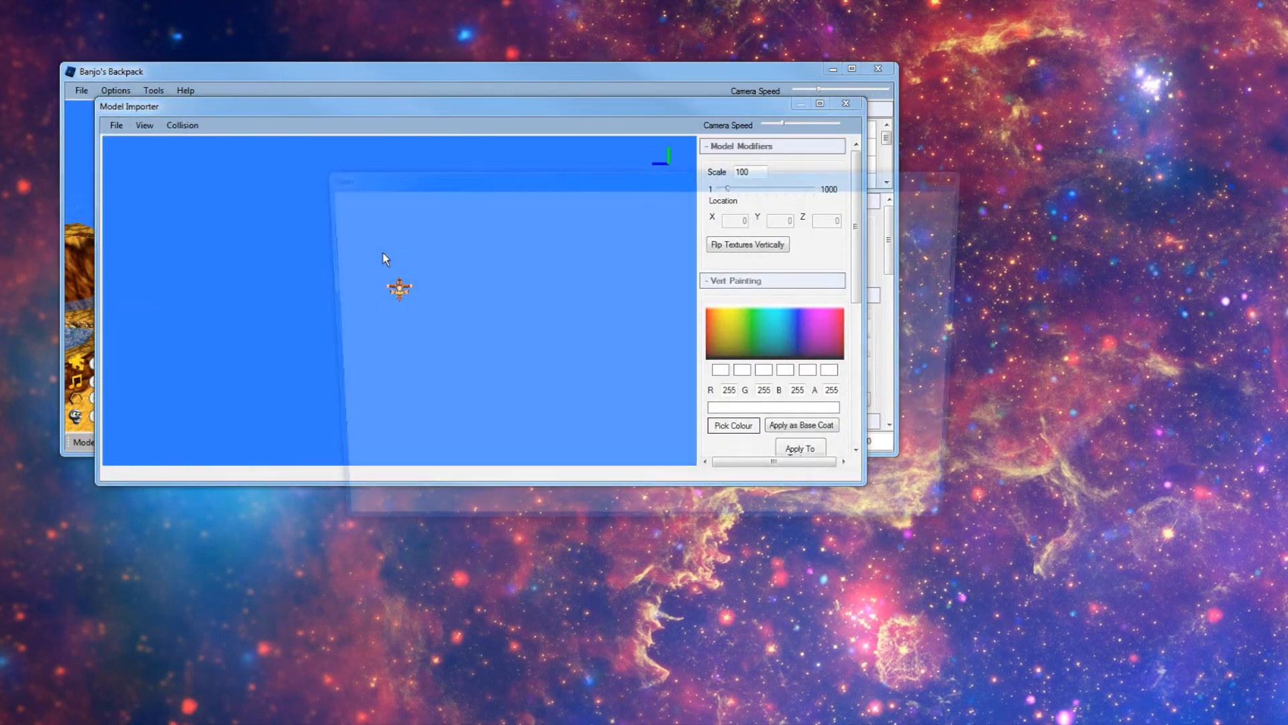
double_click(655, 305)
Inspect the imported level's textures, terrain and blocks from several angles in the Model Importer.
right_drag(473, 309, 381, 433)
key(w)
key(s)
key(w)
key(a)
key(d)
key(s)
key(a)
key(w)
key(s)
key(w)
key(d)
key(s)
key(w)
key(a)
key(d)
key(s)
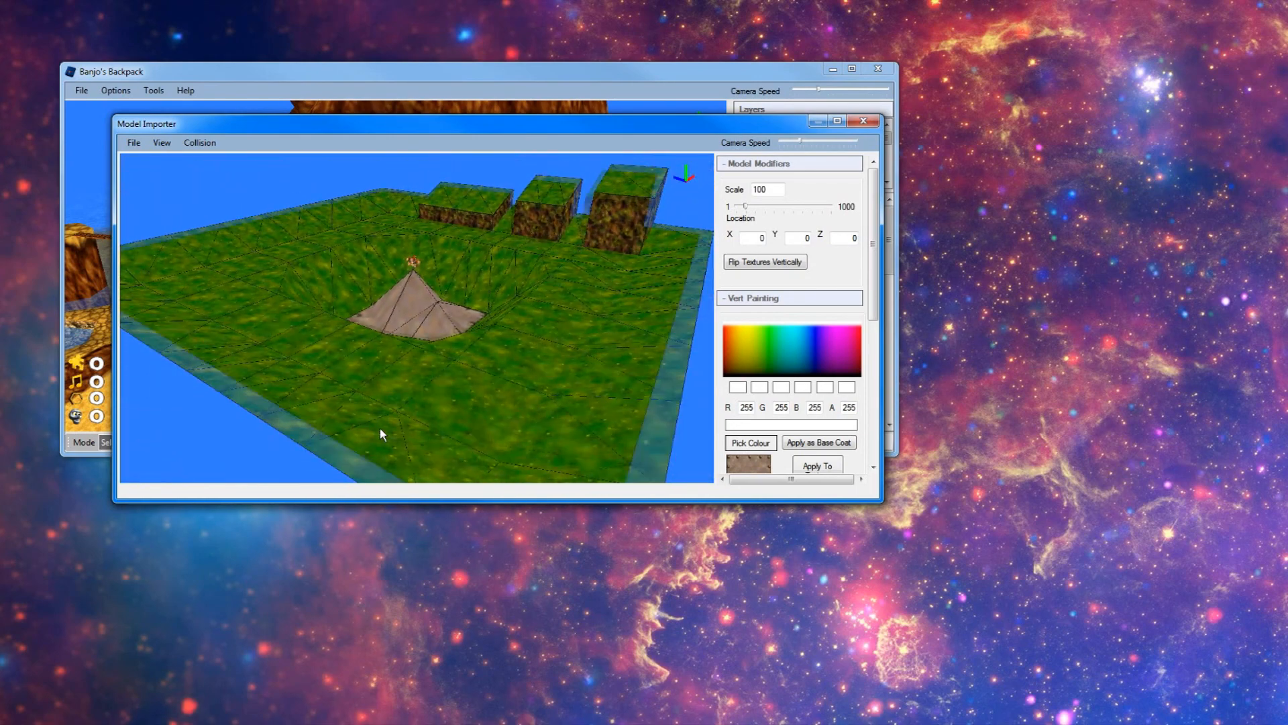
key(s)
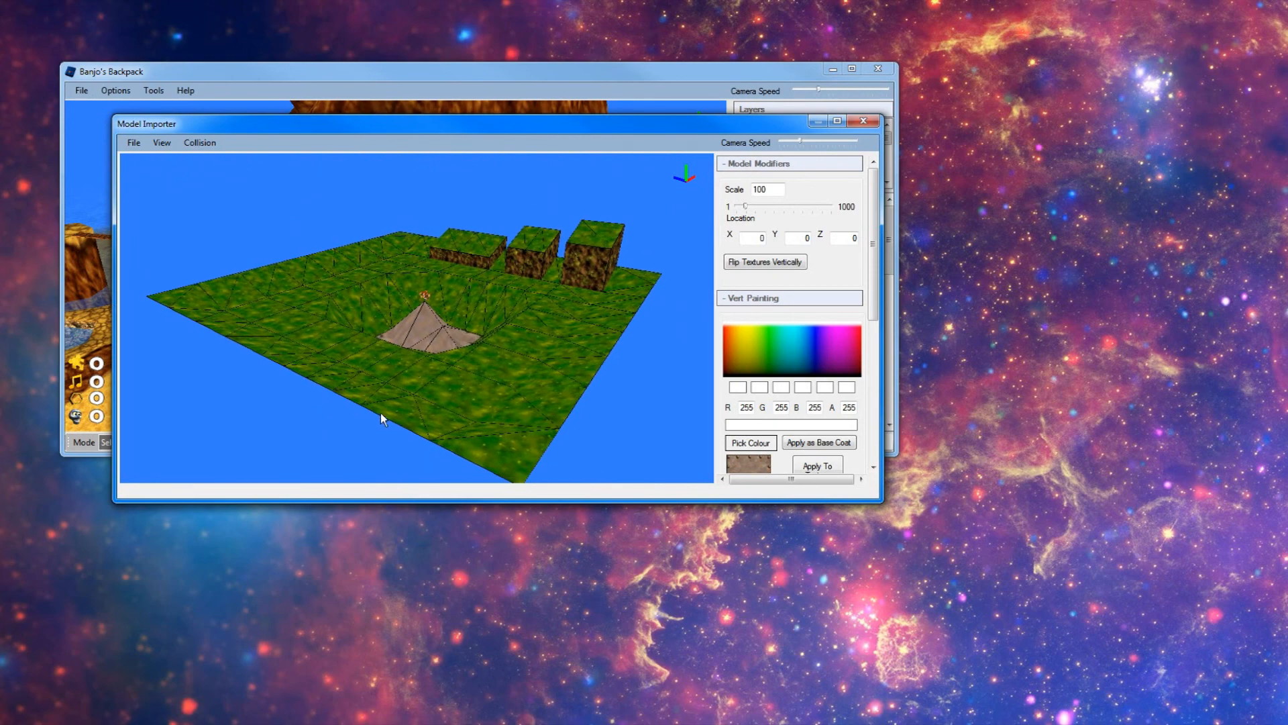
right_drag(400, 385, 568, 359)
key(w)
key(w)
key(s)
key(d)
Save the imported model as the bin file poopylevel in the LVLSRAW folder and close the Model Importer.
click(133, 143)
click(131, 144)
click(128, 145)
click(125, 145)
click(128, 143)
click(161, 191)
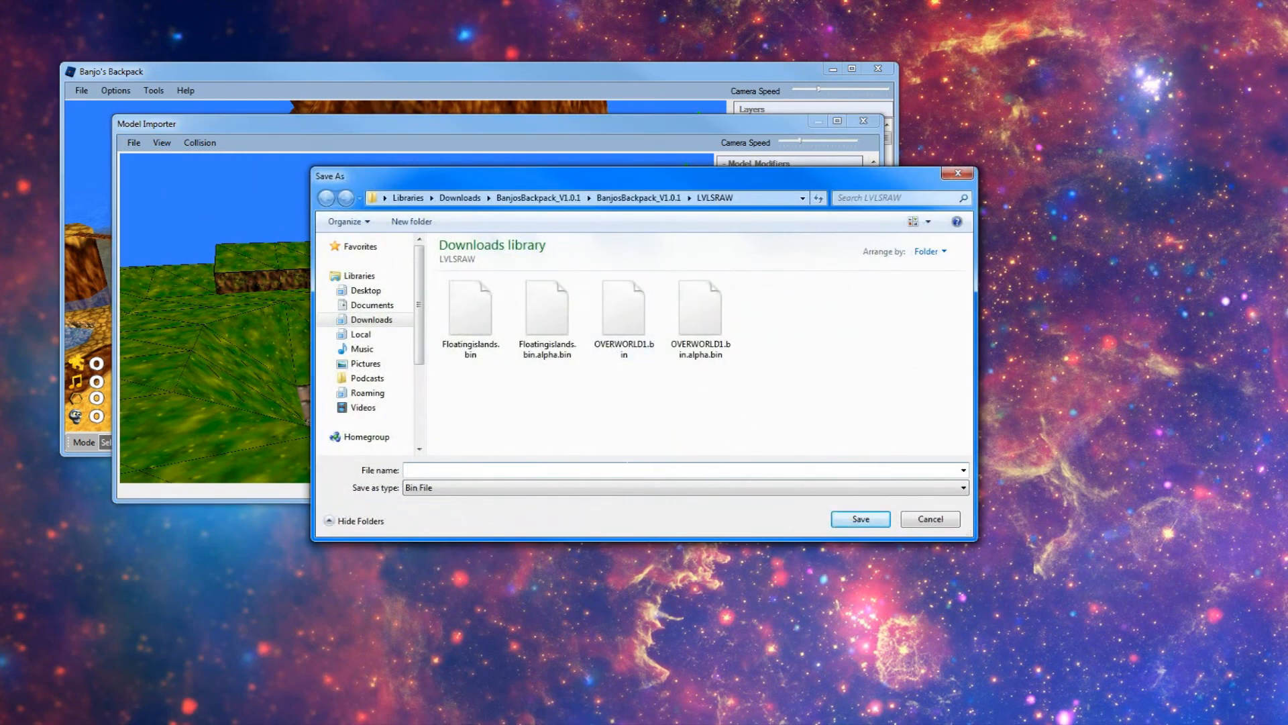
text(poop)
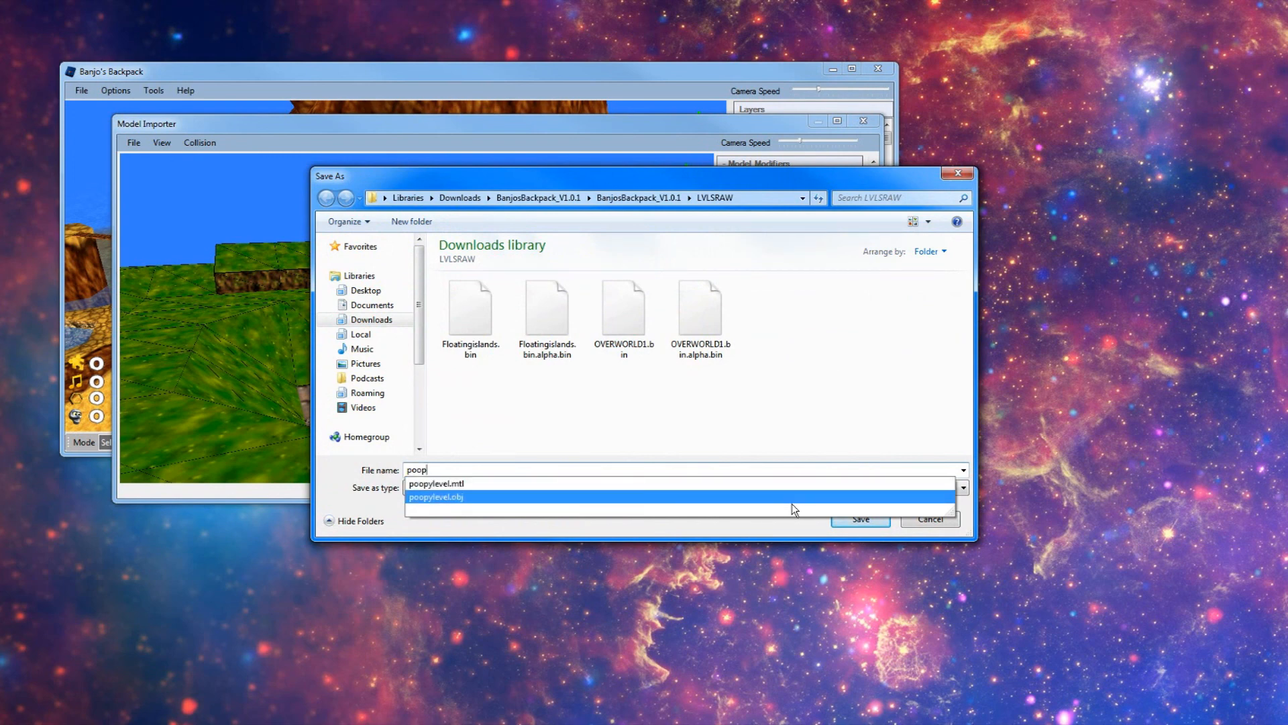
click(610, 497)
click(579, 468)
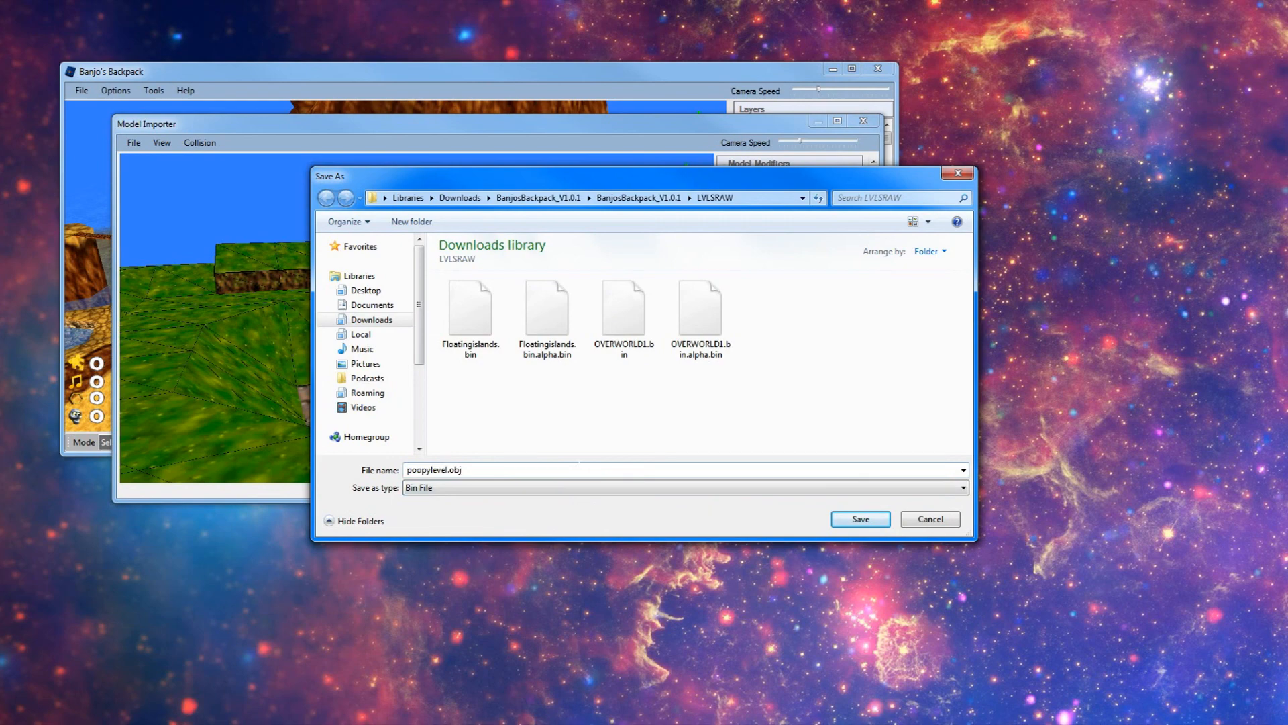
key(BackSpace)
key(BackSpace)
key(BackSpace)
key(BackSpace)
click(841, 520)
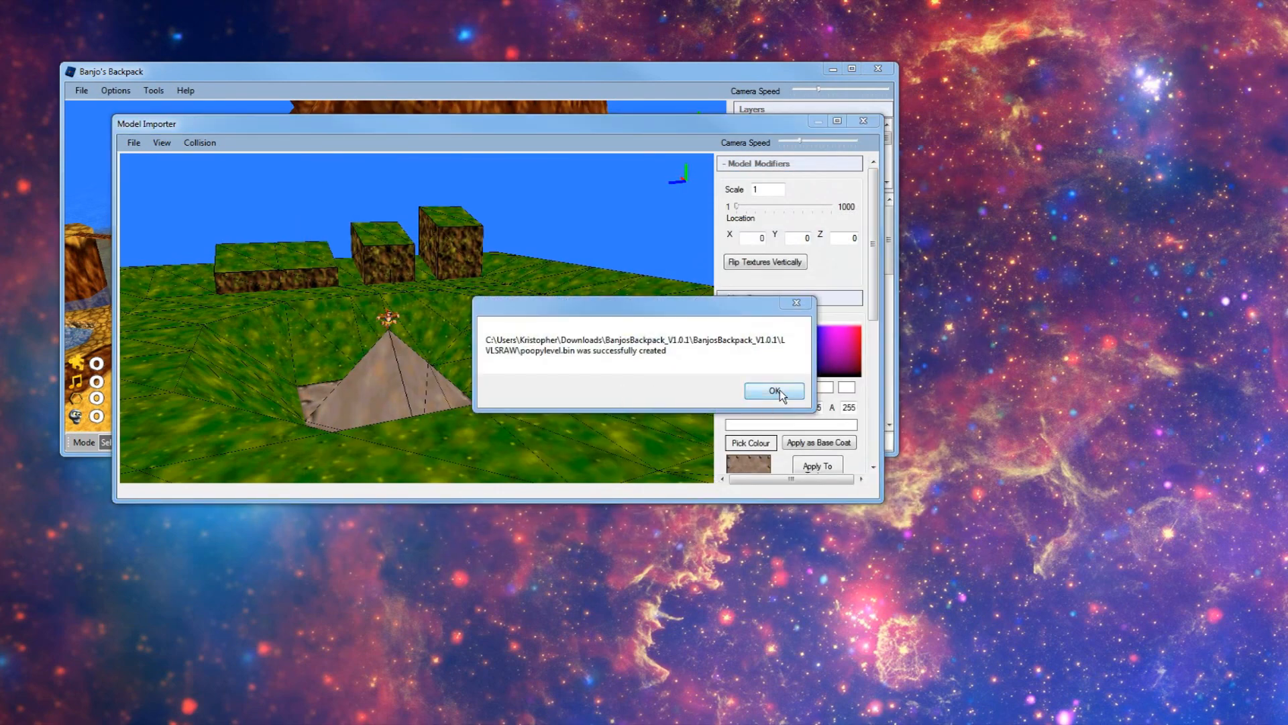
click(774, 390)
click(863, 121)
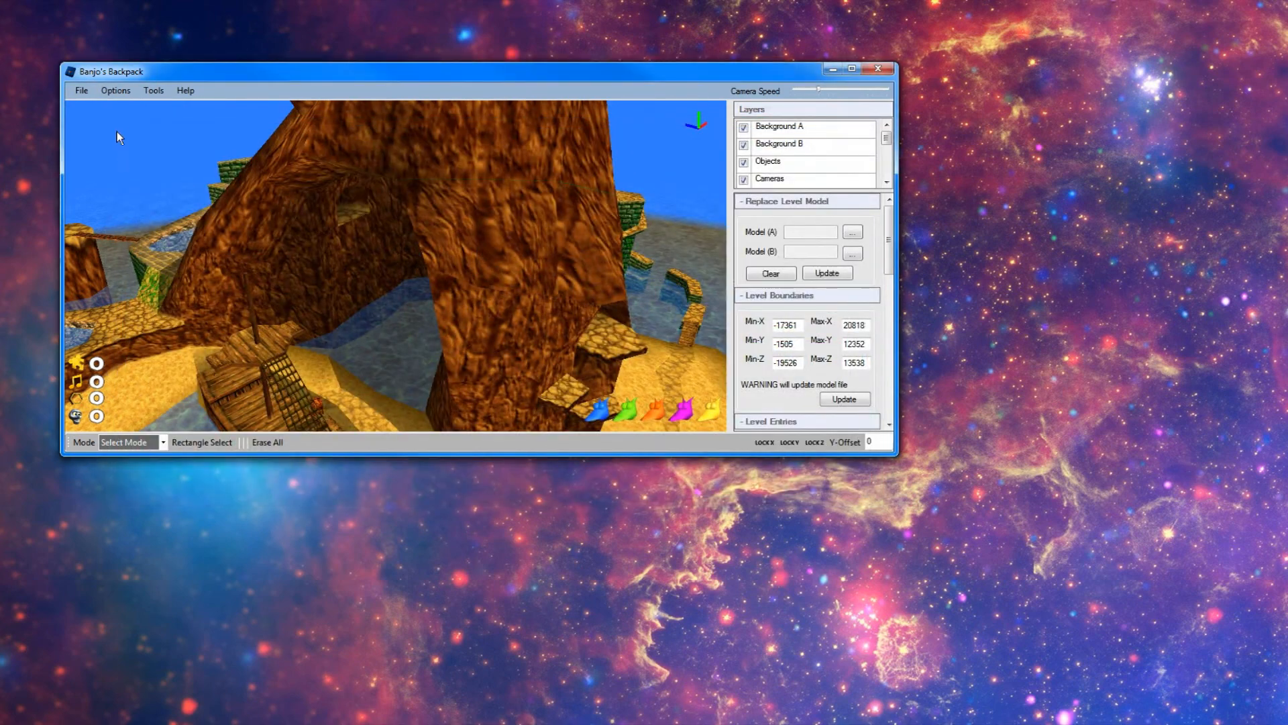
Choose poopylevel.bin as the replacement level's Model (A) and update the level model.
click(853, 231)
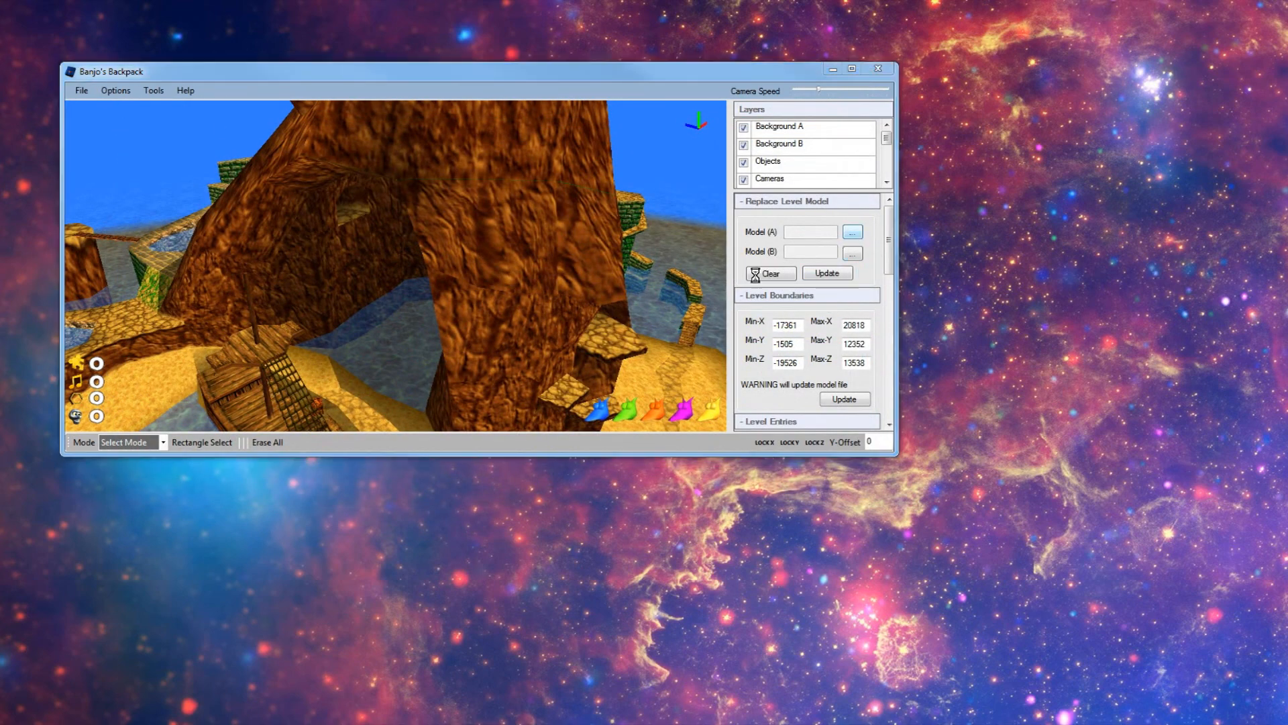
click(681, 392)
scroll(669, 365, down, 2)
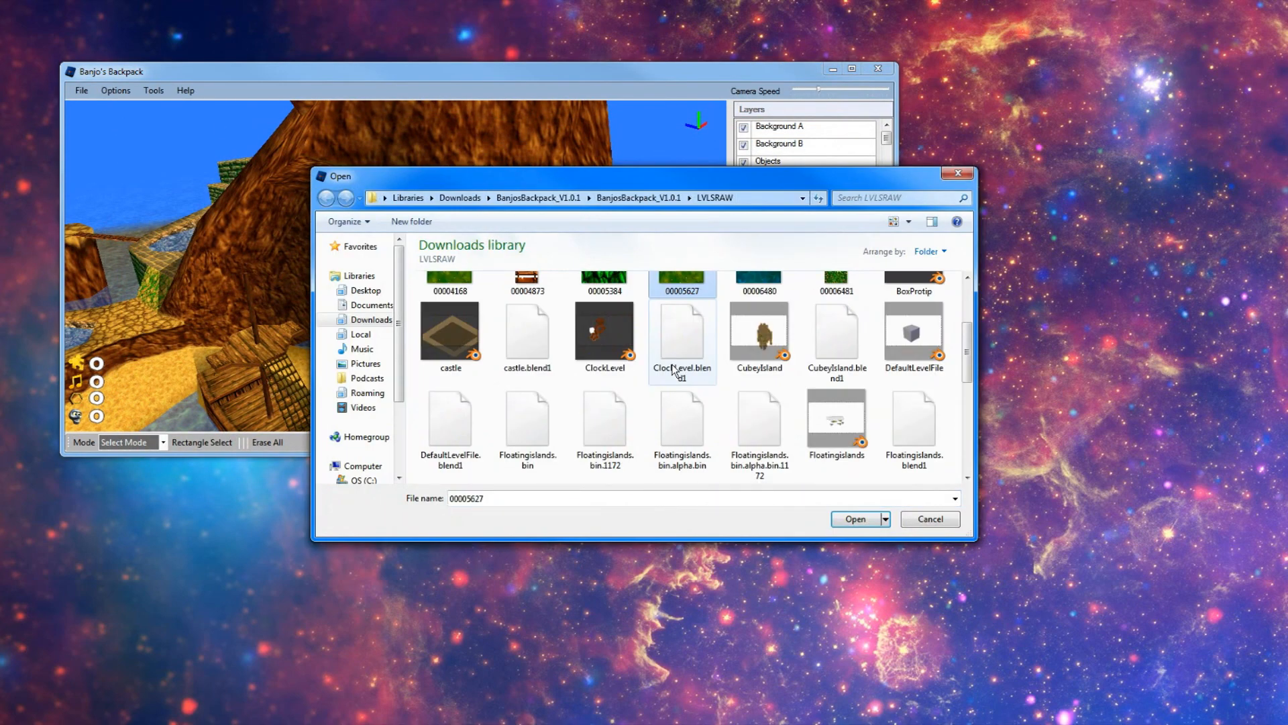
scroll(673, 369, down, 5)
click(765, 354)
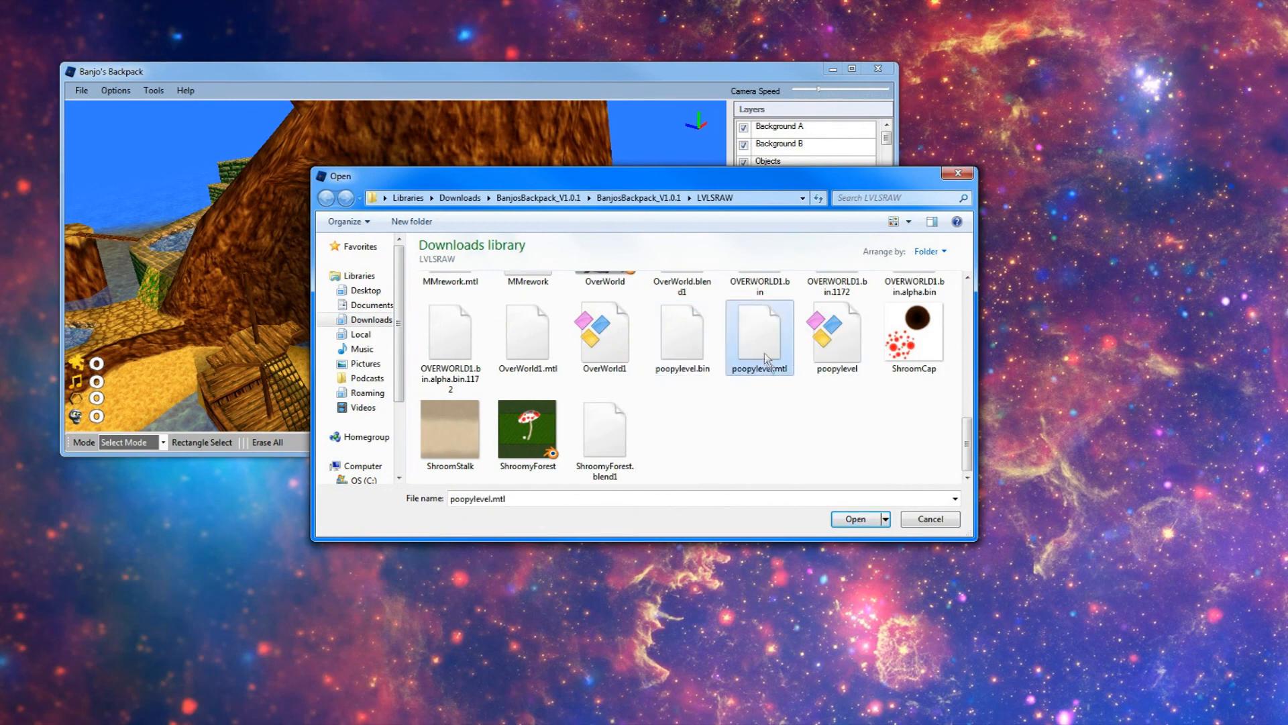
click(691, 347)
click(861, 524)
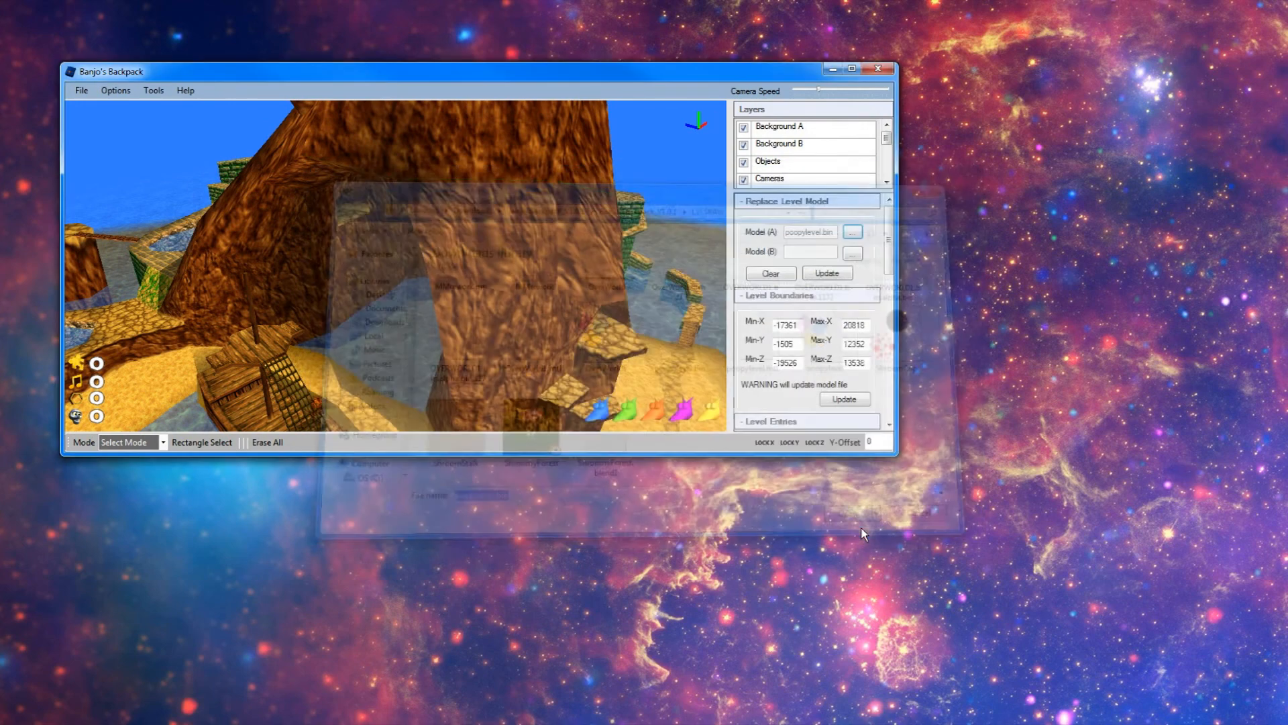
click(829, 273)
Fly around the replaced level to examine its hill, grassy ground and blocks.
right_drag(494, 403, 324, 328)
key(w)
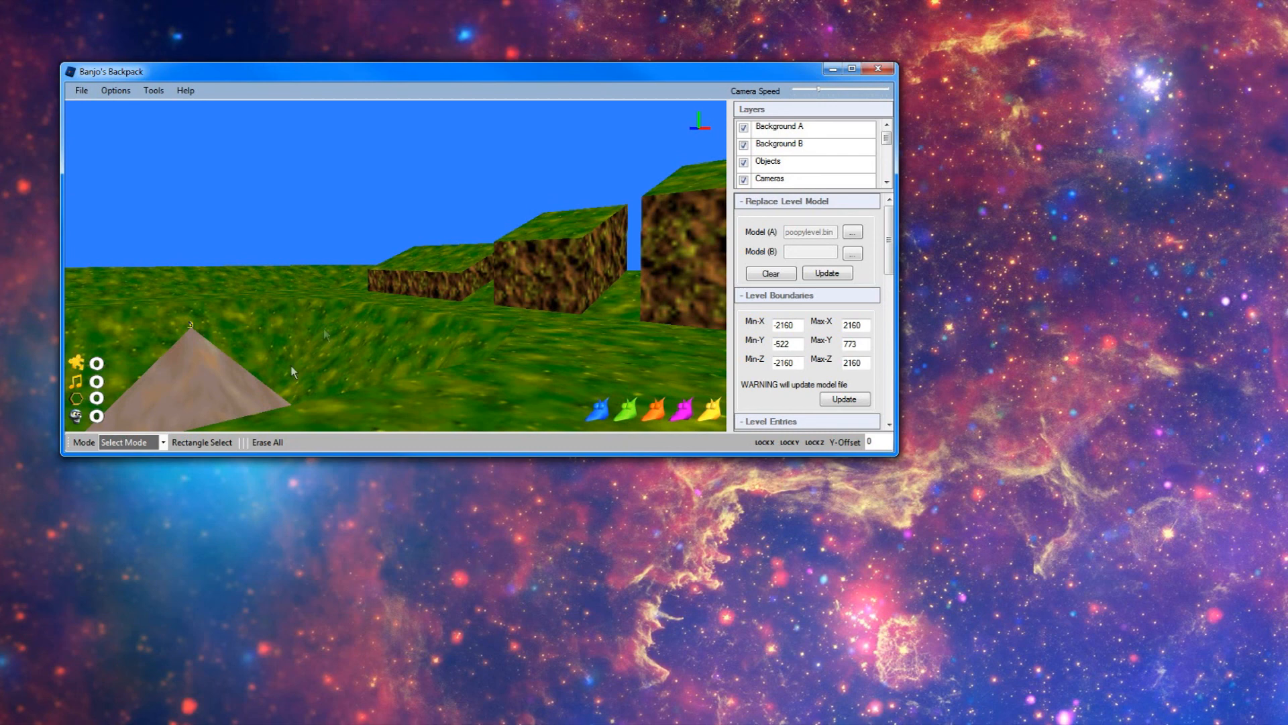
right_drag(351, 340, 550, 381)
key(a)
key(s)
key(w)
right_drag(550, 381, 419, 342)
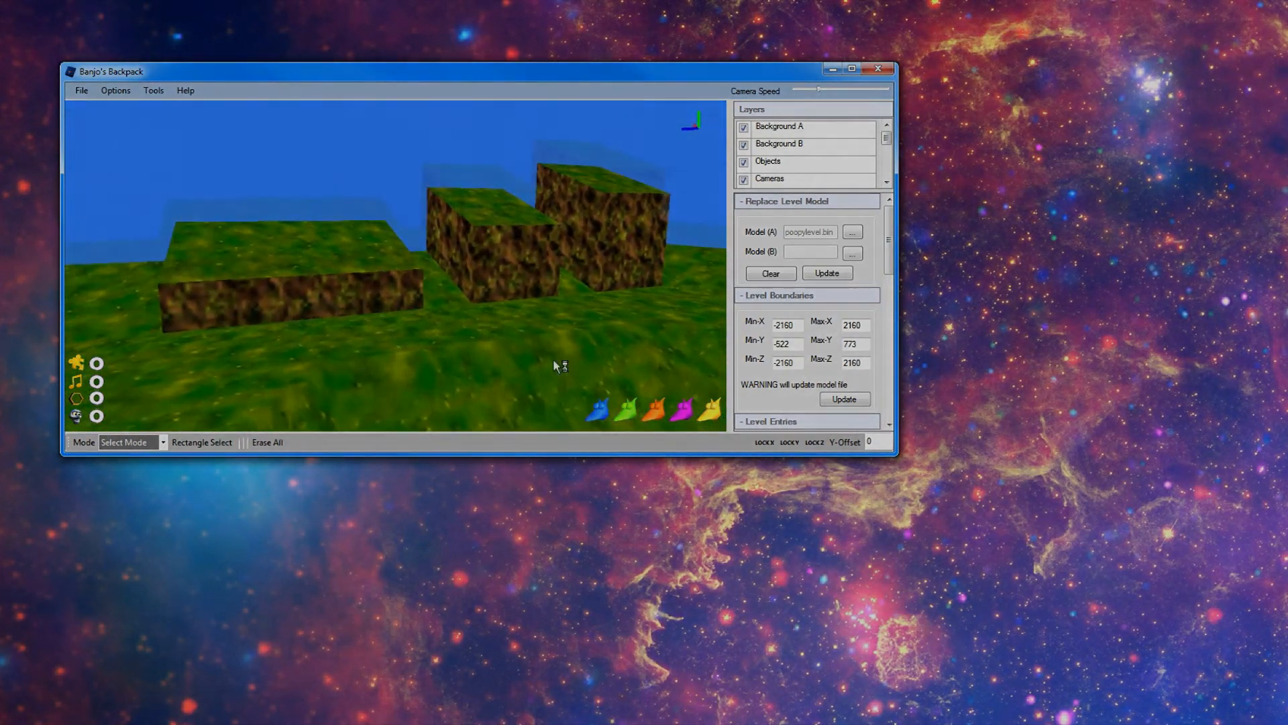
key(d)
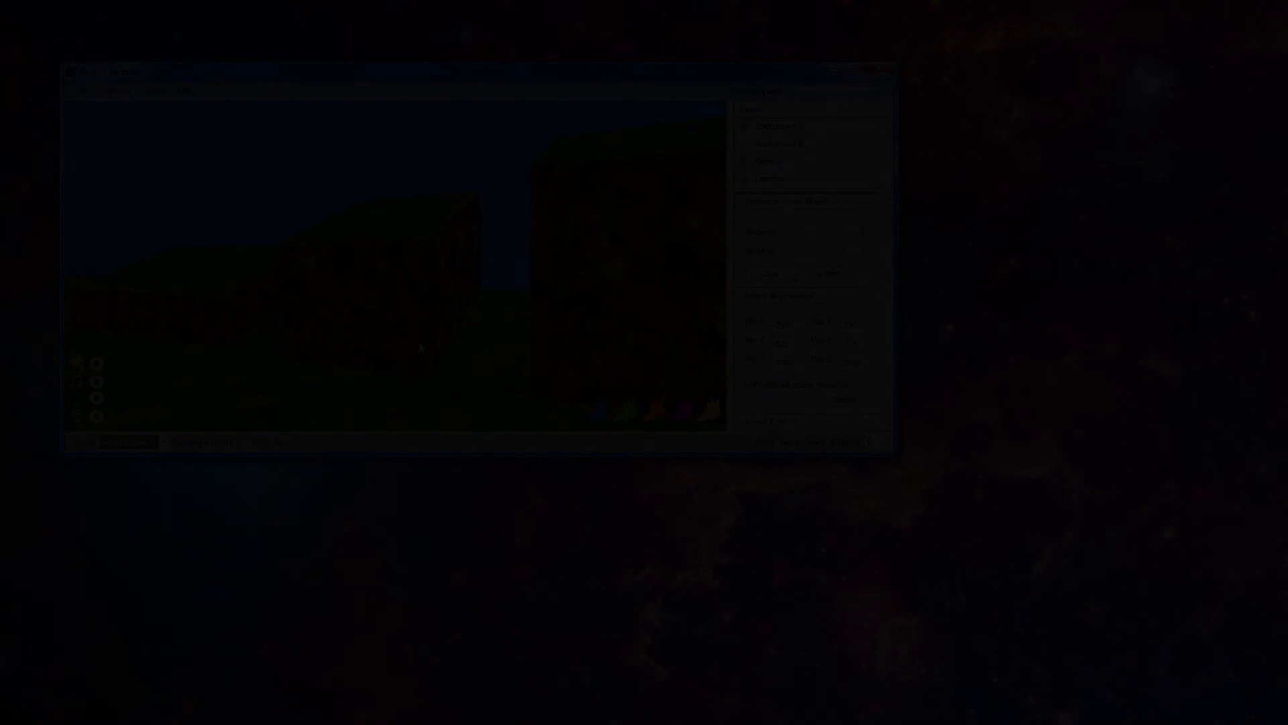